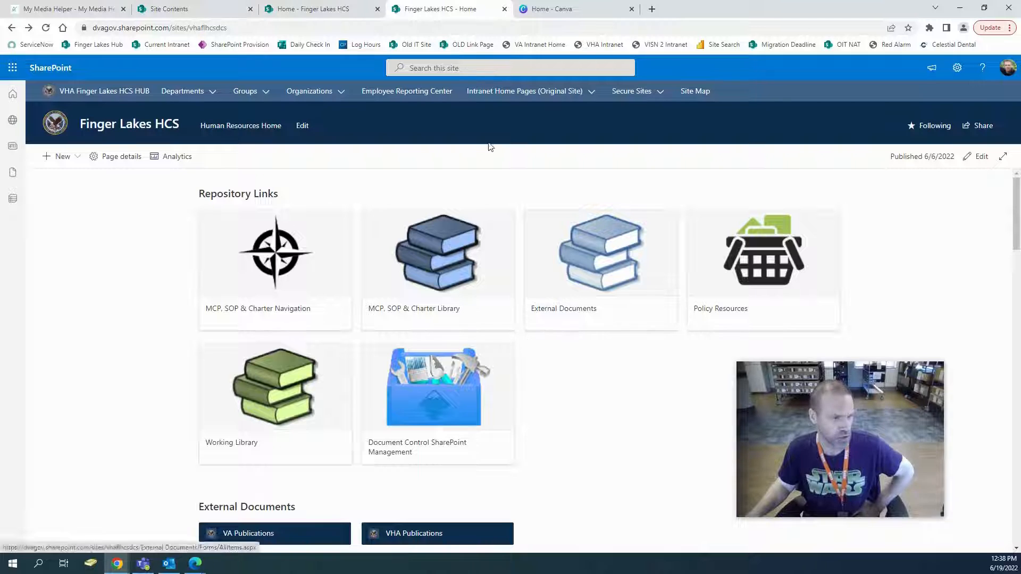
Compare the repository links on the modern Finger Lakes HCS home page with those on the classic Document Control System home page.
scroll(478, 371, down, 10)
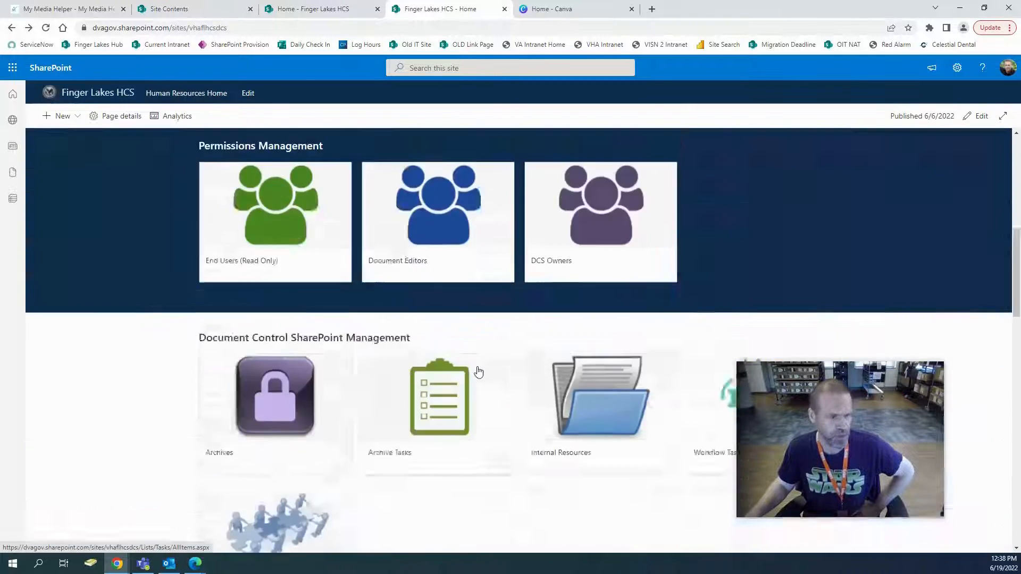
scroll(478, 371, up, 10)
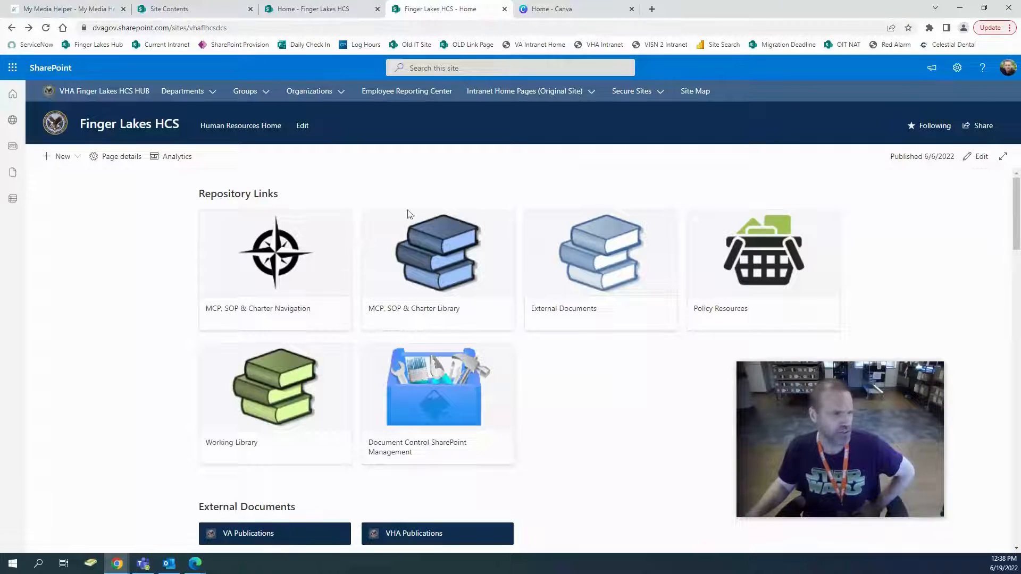
click(317, 9)
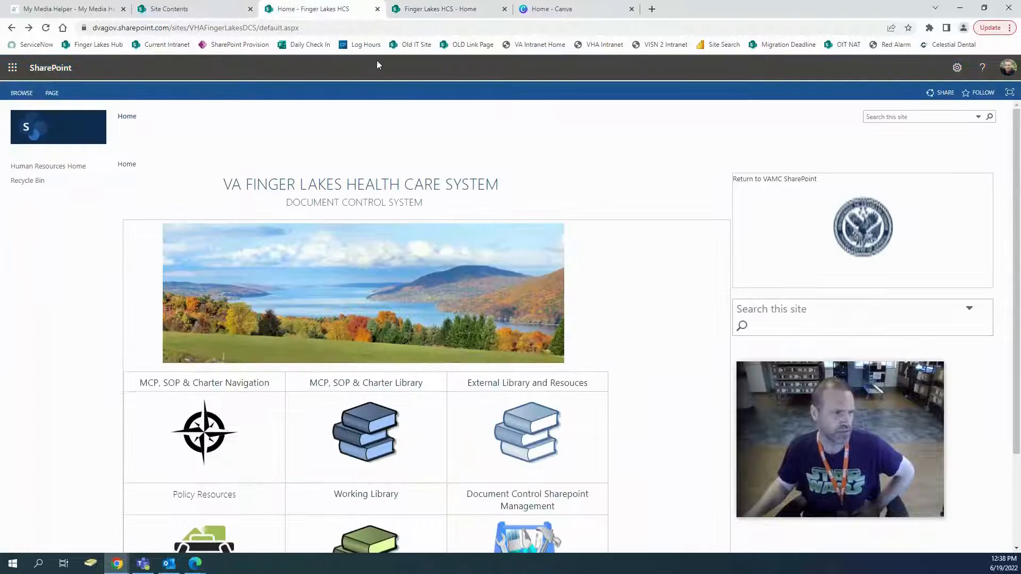
click(444, 13)
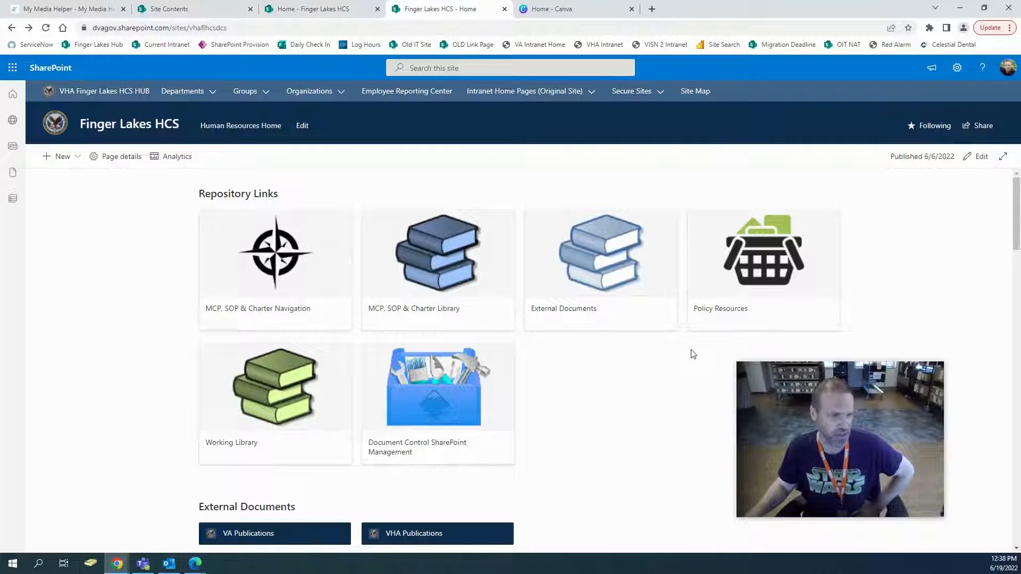
click(301, 6)
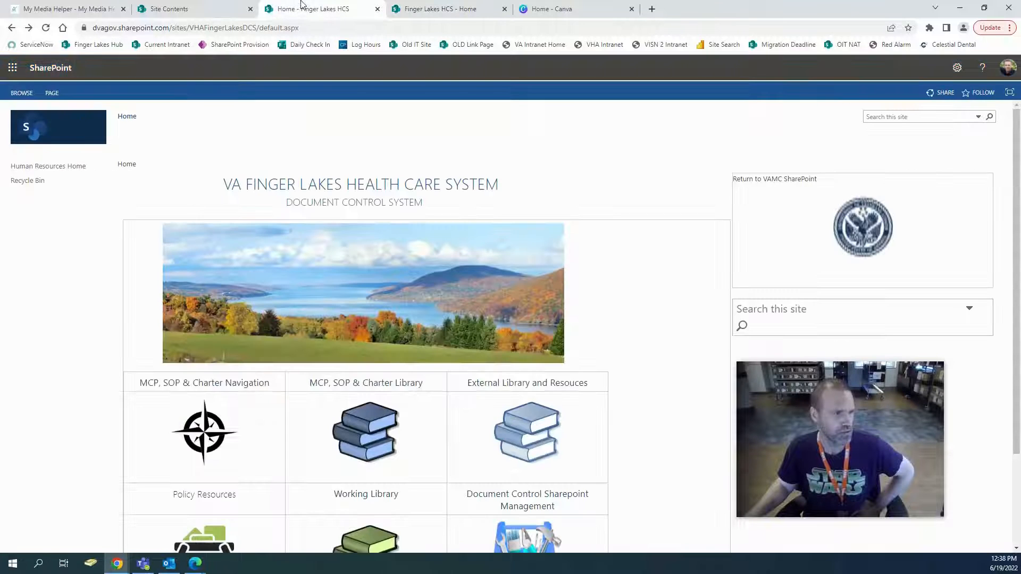
scroll(196, 380, down, 3)
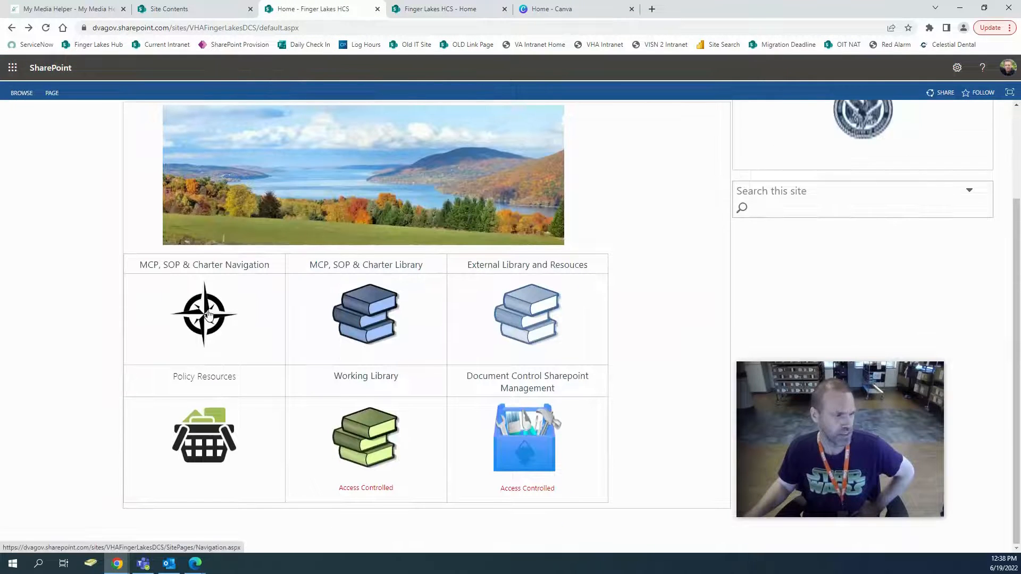
Open MCP, SOP & Charter Navigation on the classic site and examine its table of service link buttons.
click(204, 321)
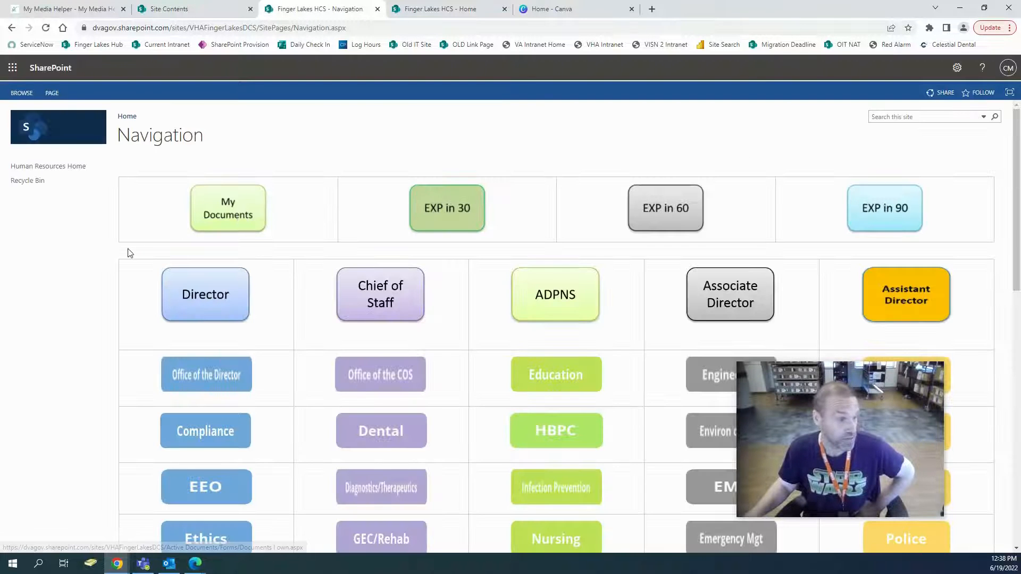
scroll(130, 253, down, 1)
scroll(129, 253, down, 2)
scroll(130, 253, up, 3)
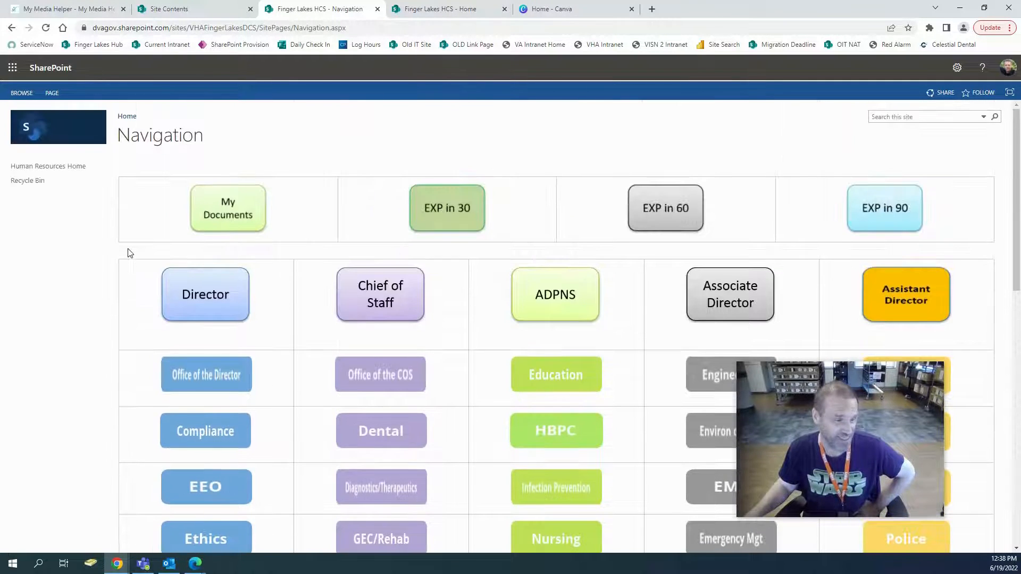
scroll(130, 253, down, 1)
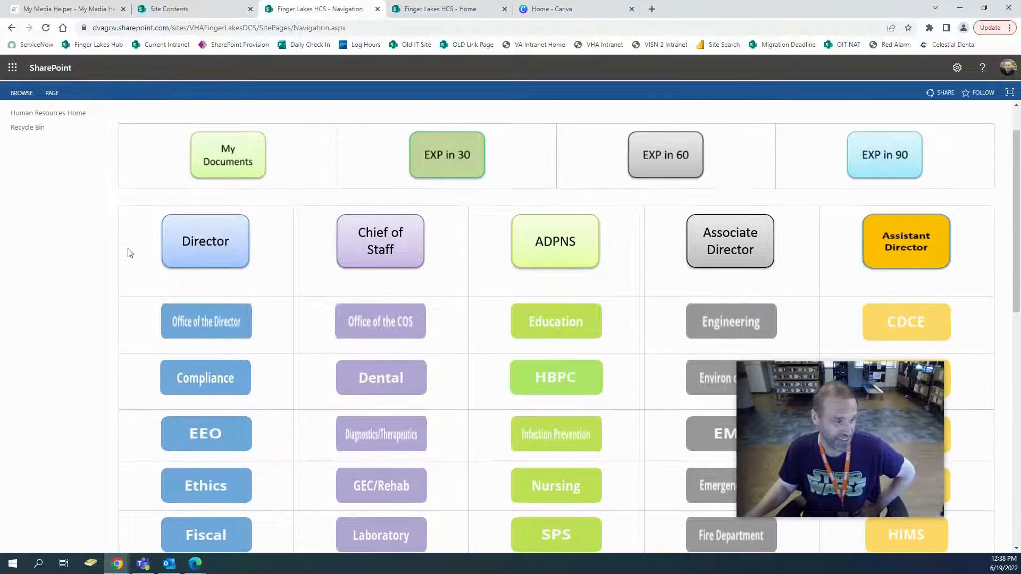
scroll(130, 253, down, 7)
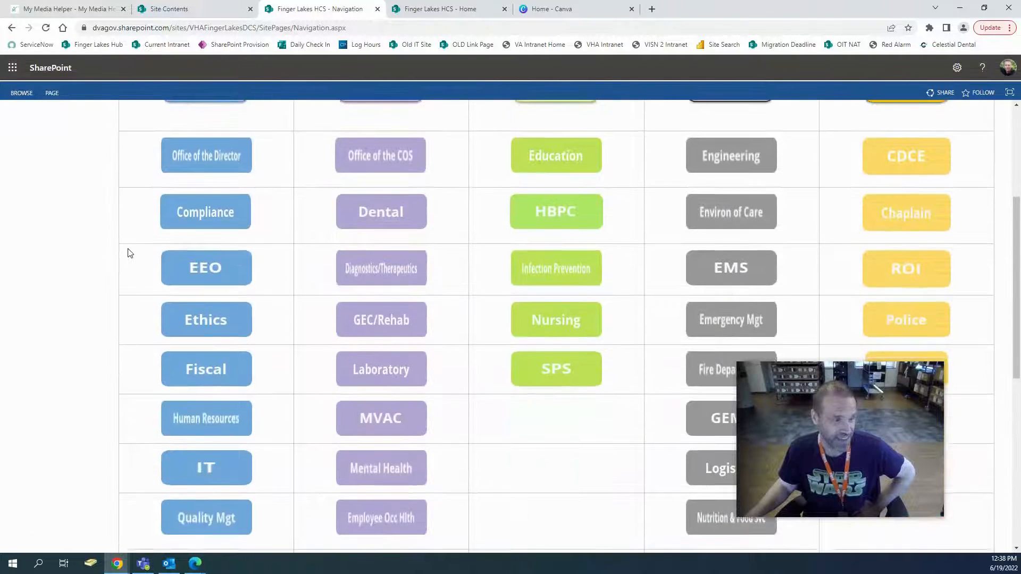
scroll(130, 253, up, 7)
Go to MCP, SOP & Charter Navigation on the modern home page and examine the Document Navigation links grouped by leadership office.
click(448, 11)
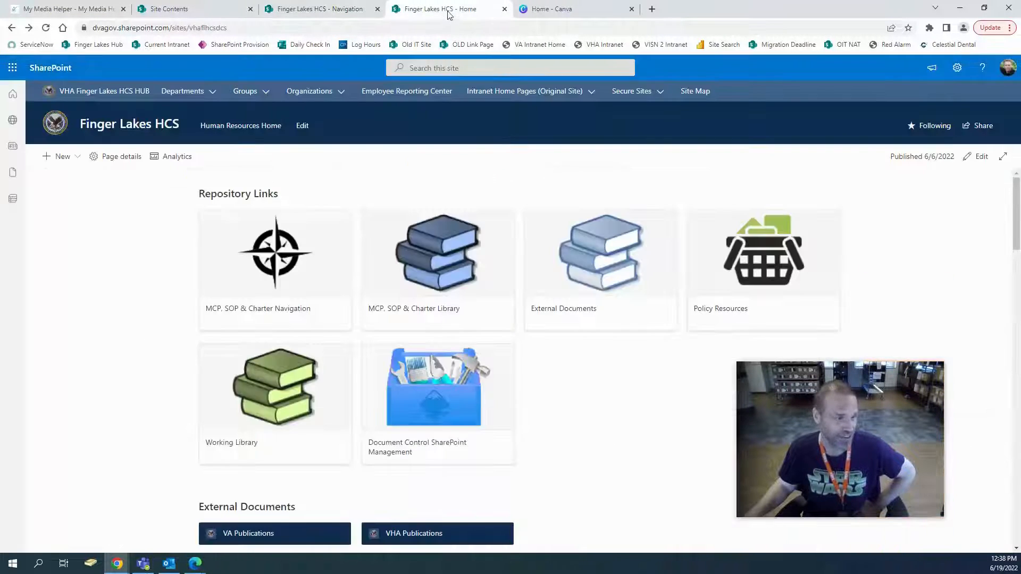
click(303, 266)
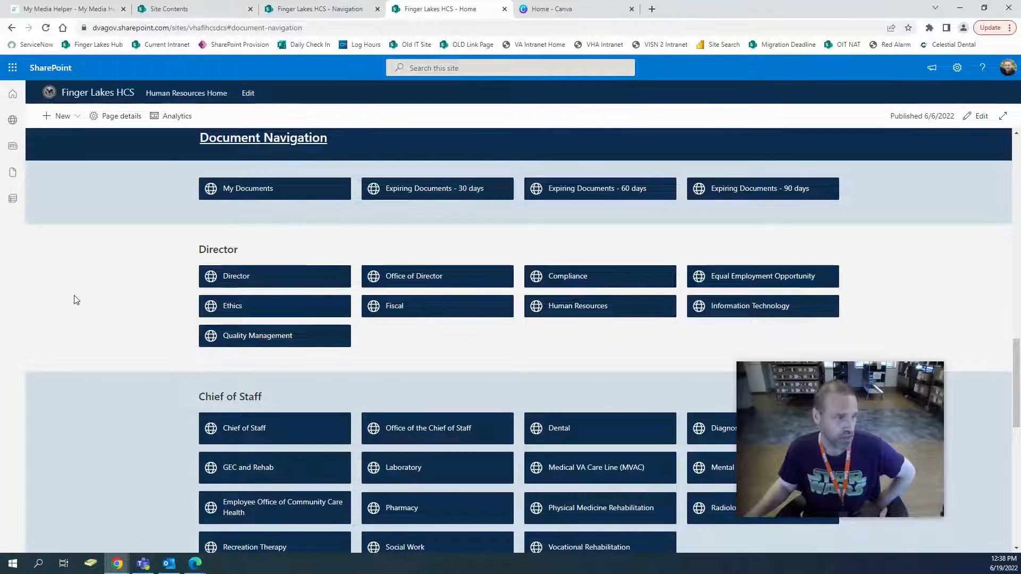
scroll(84, 310, down, 3)
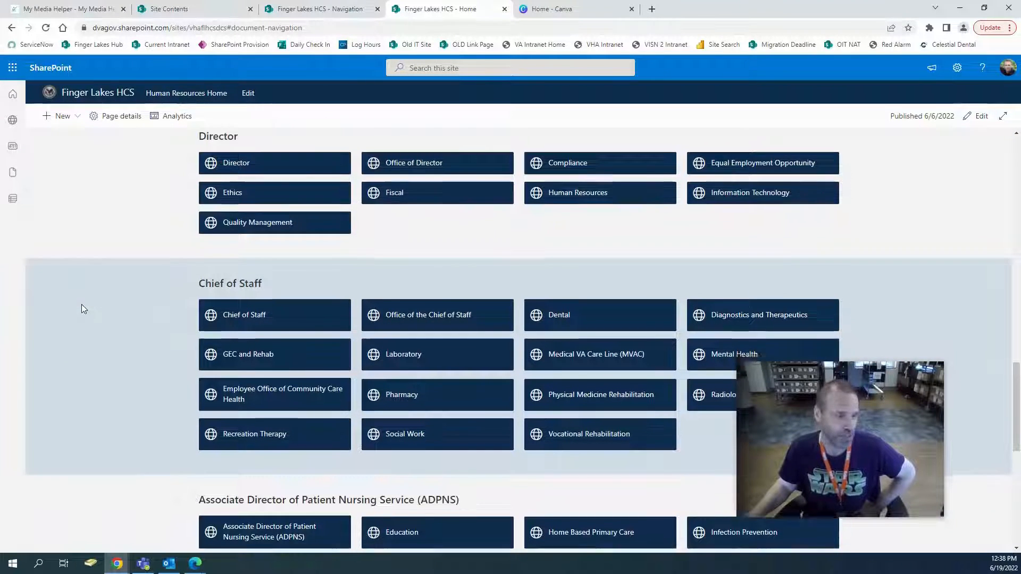
scroll(83, 308, down, 5)
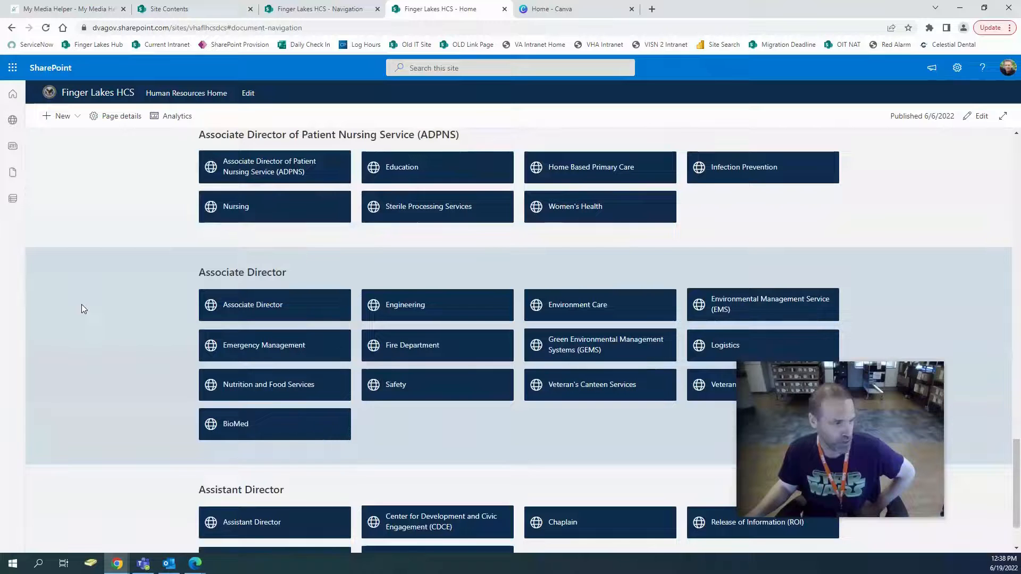
scroll(82, 305, up, 8)
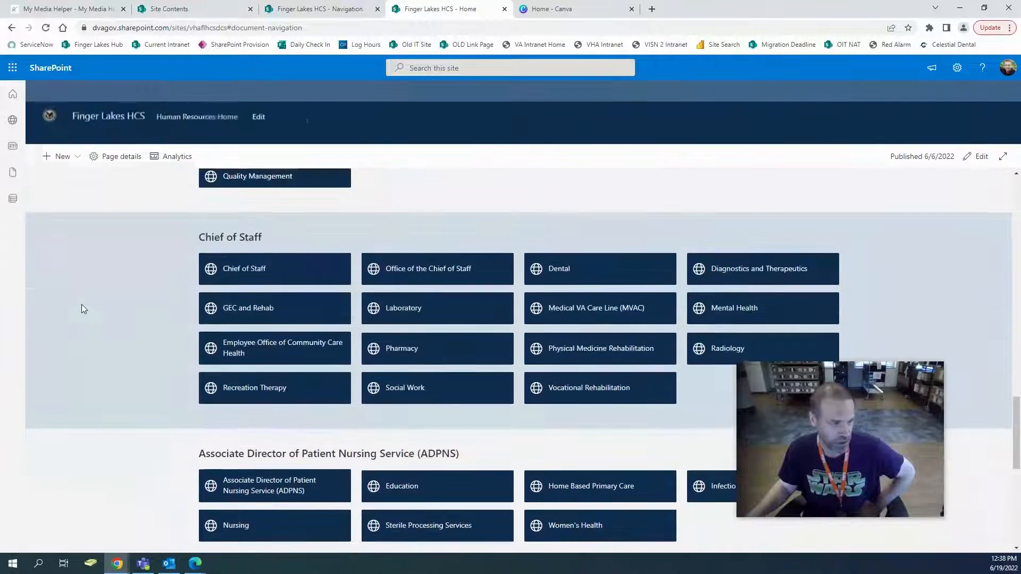
scroll(82, 309, up, 10)
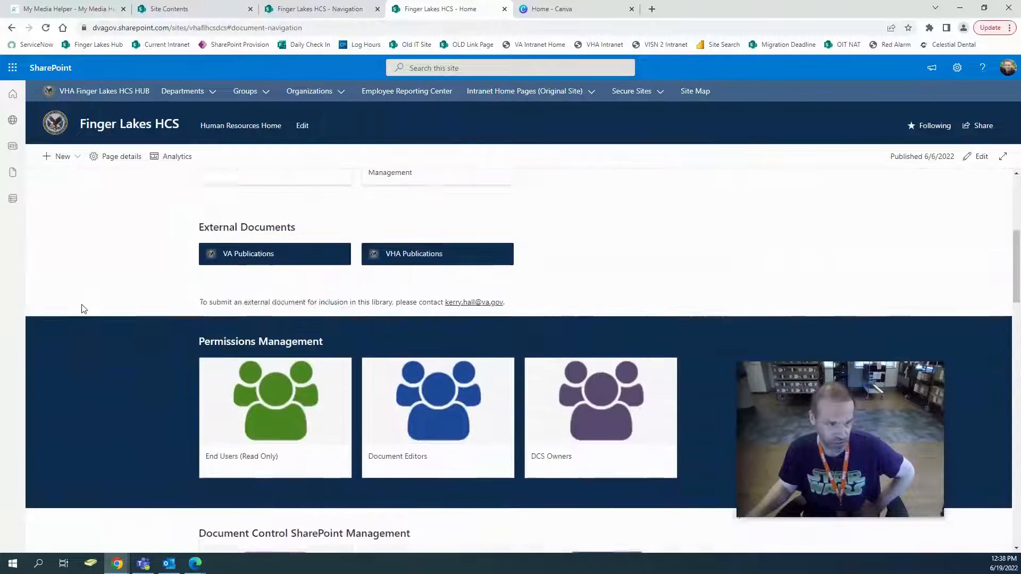
scroll(82, 305, down, 12)
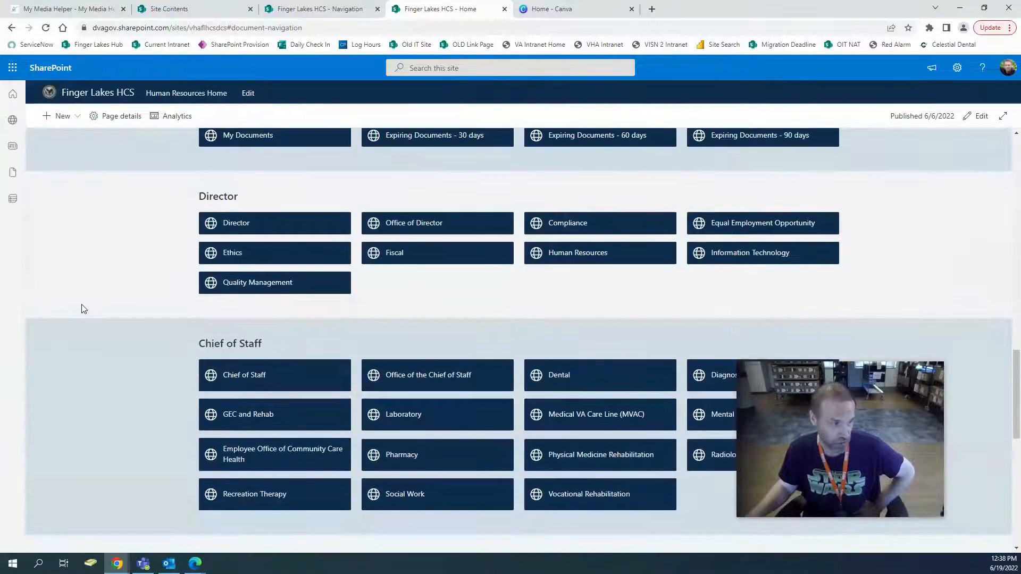
scroll(83, 309, up, 1)
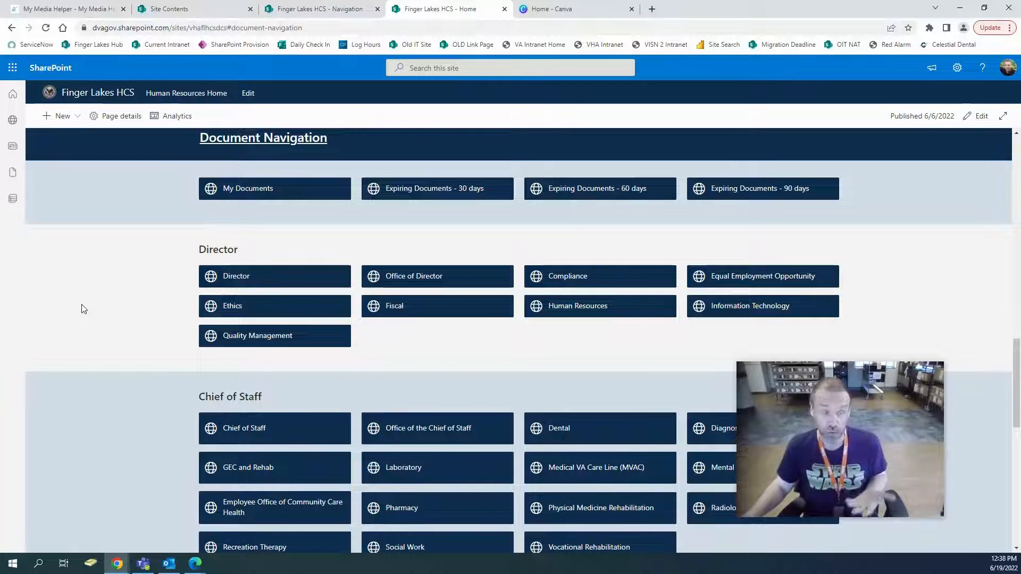
Compare the classic Navigation table with the modern page's Document Navigation groups, down to the Assistant Director links.
click(350, 12)
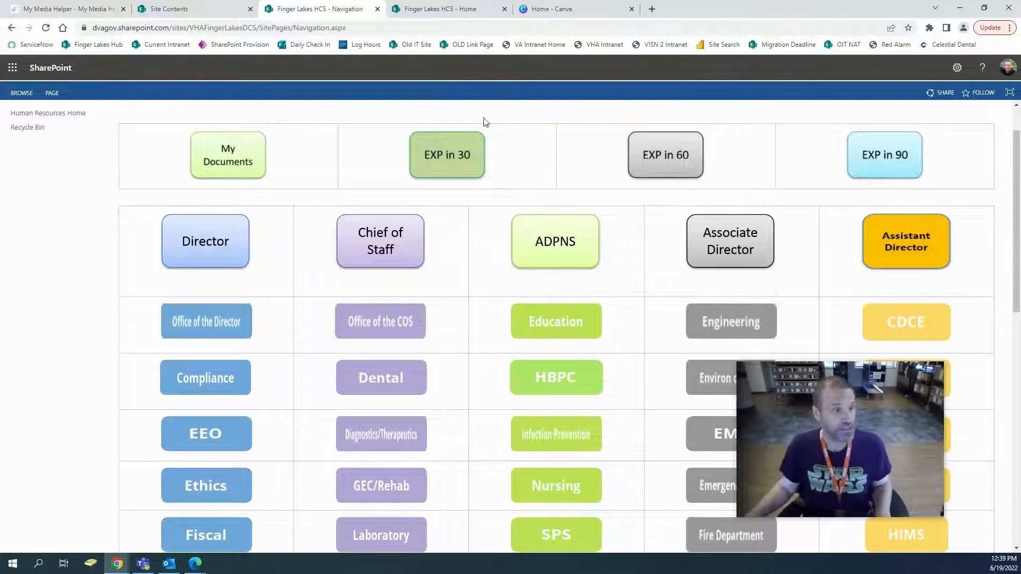
click(441, 9)
scroll(115, 347, down, 3)
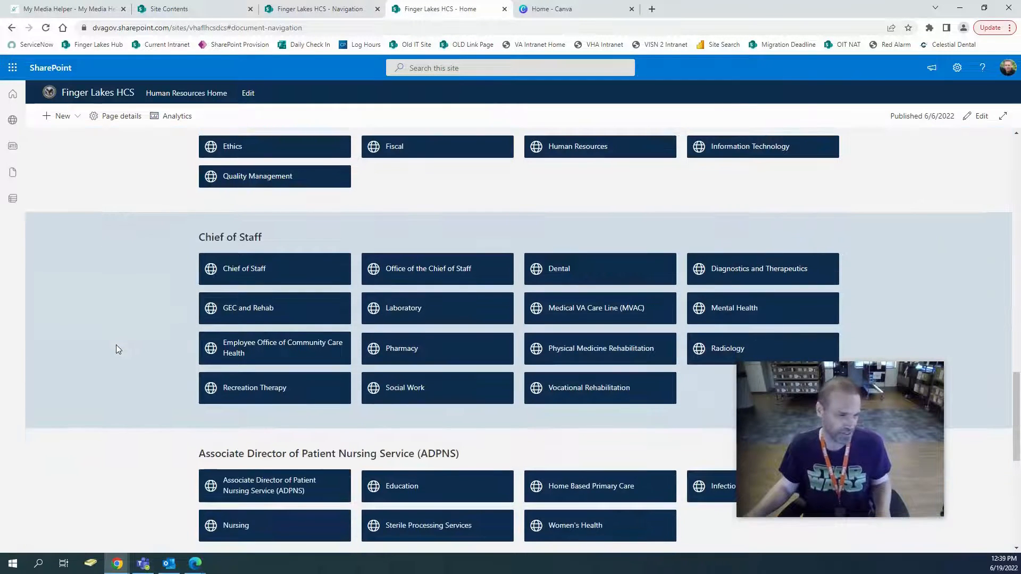
scroll(117, 348, down, 6)
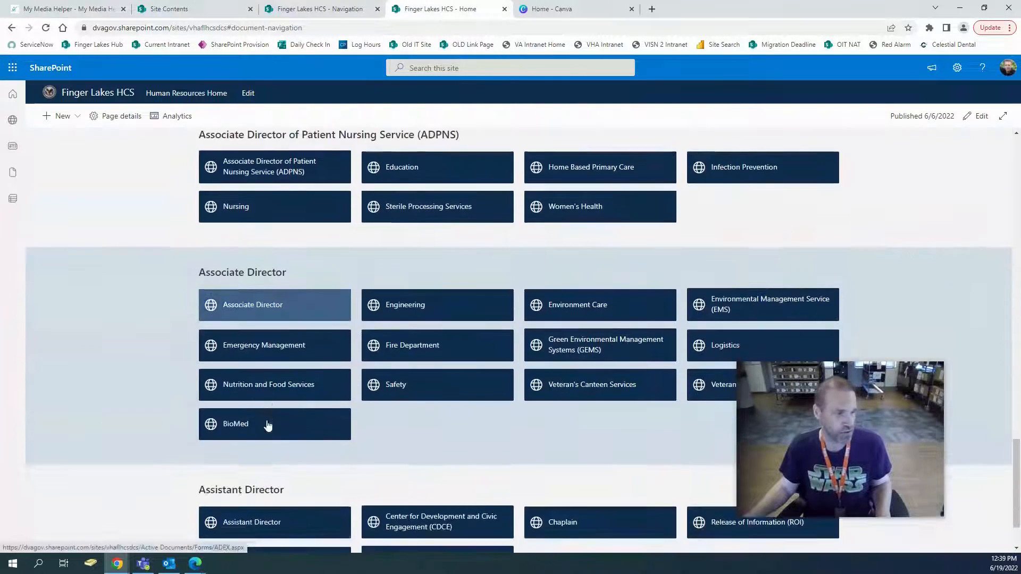
scroll(269, 420, down, 2)
scroll(292, 394, up, 10)
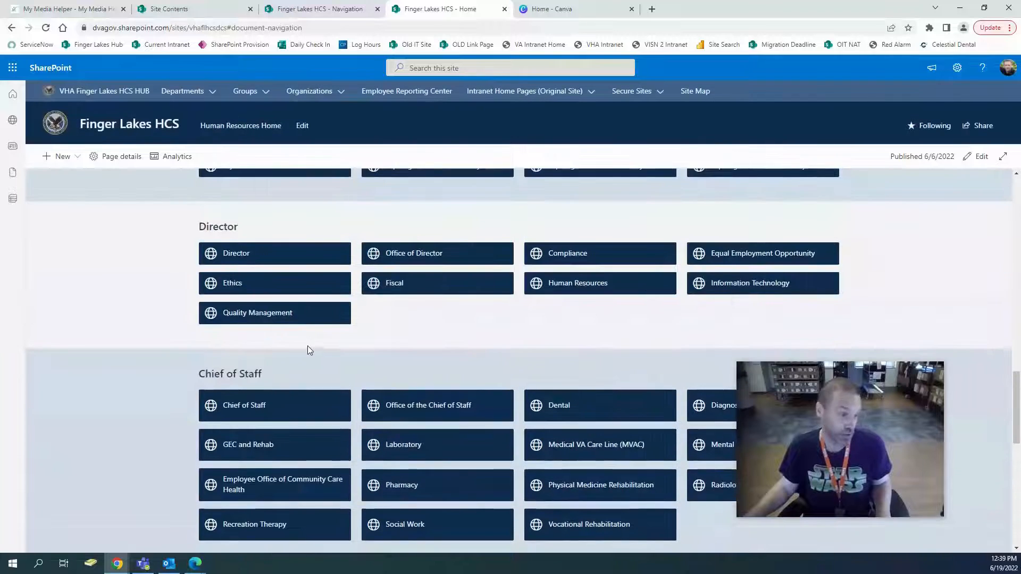
scroll(309, 350, up, 4)
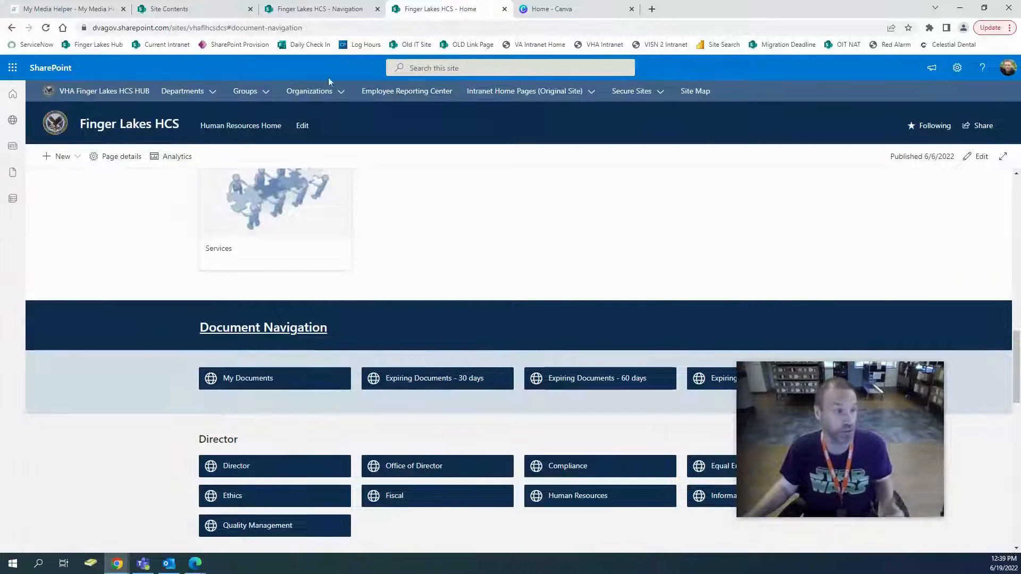
click(304, 7)
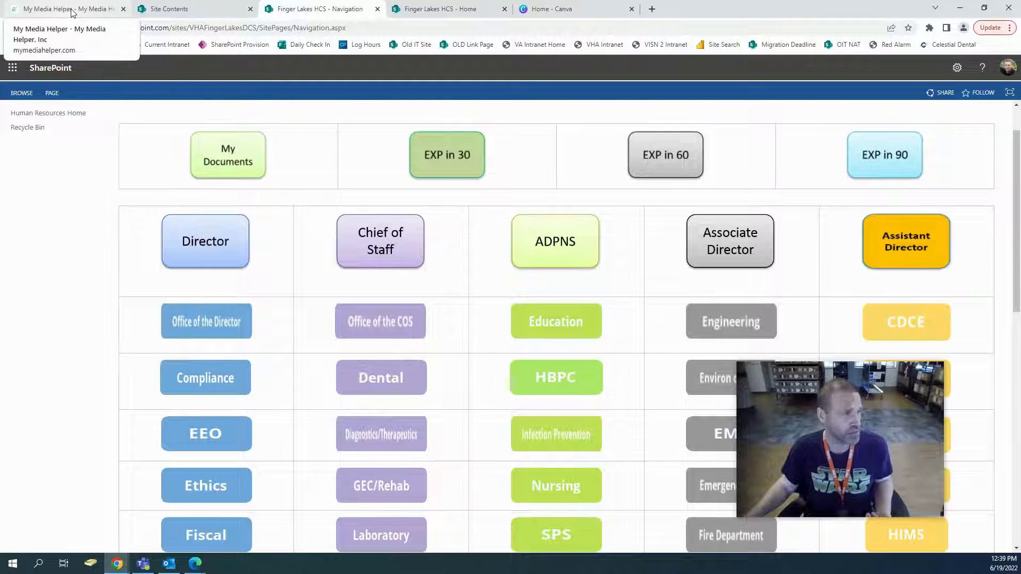
Switch to the Sandbox Site, visit its home page and open its site contents.
click(200, 6)
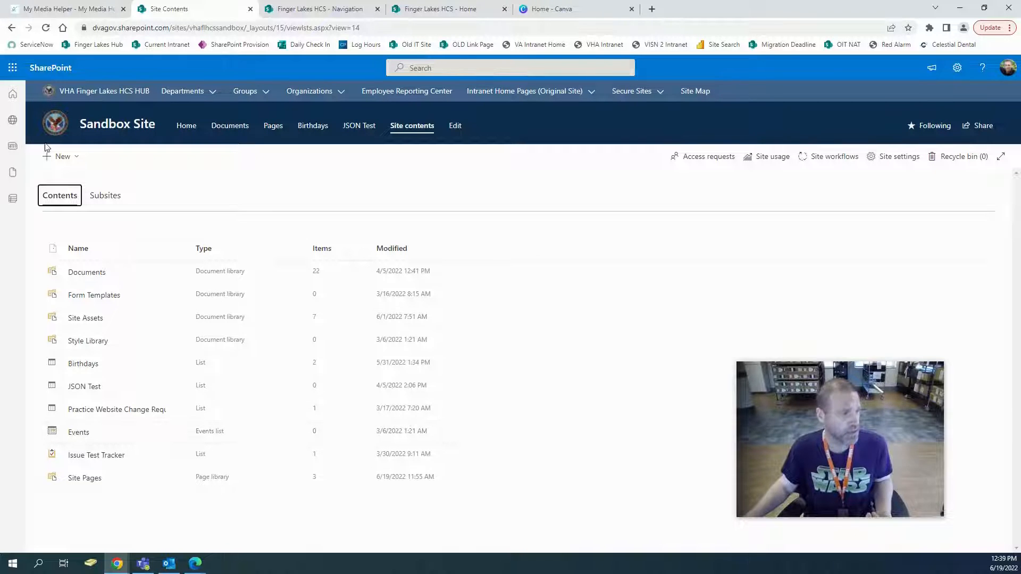
click(91, 130)
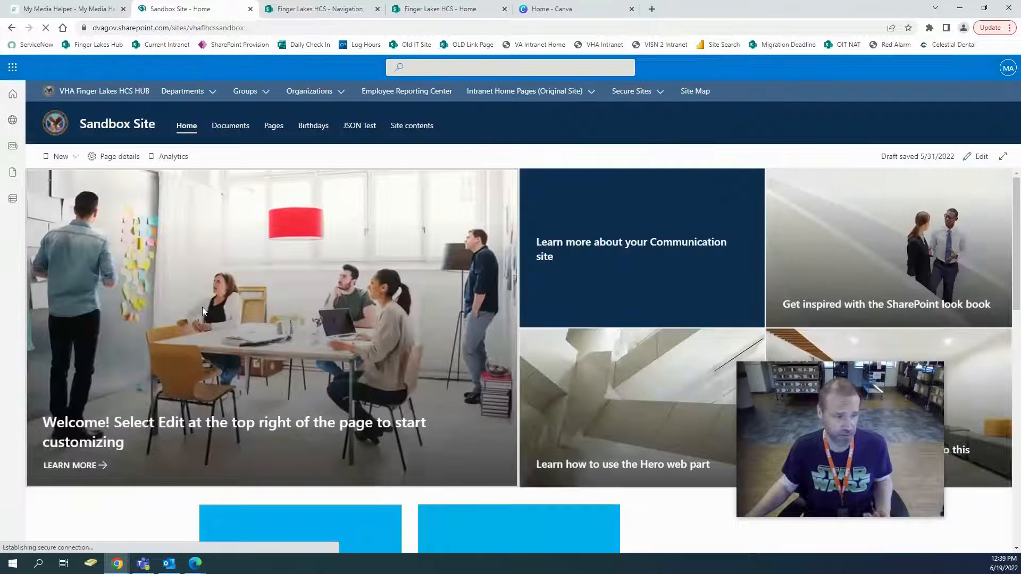
scroll(202, 311, down, 3)
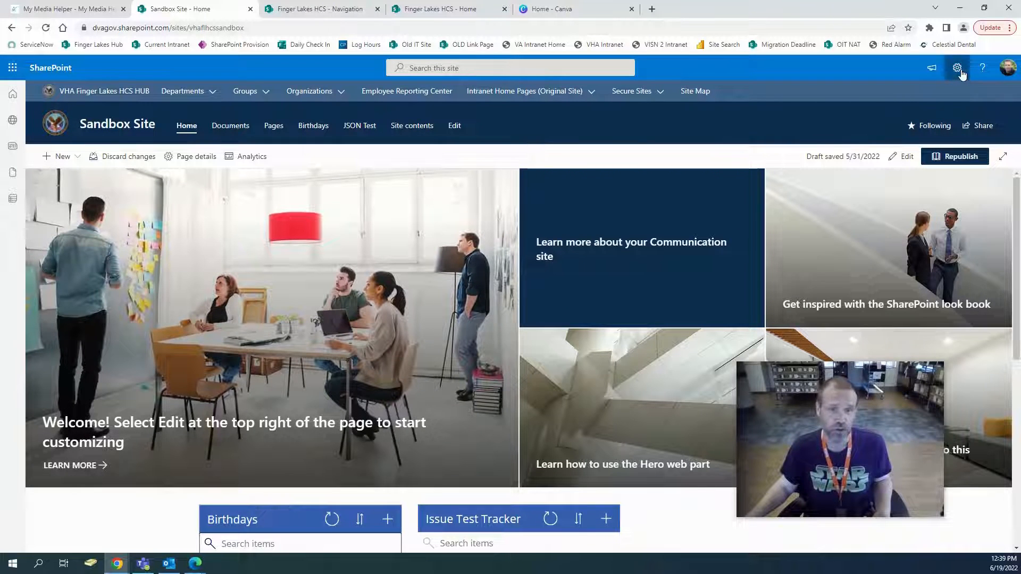
click(960, 73)
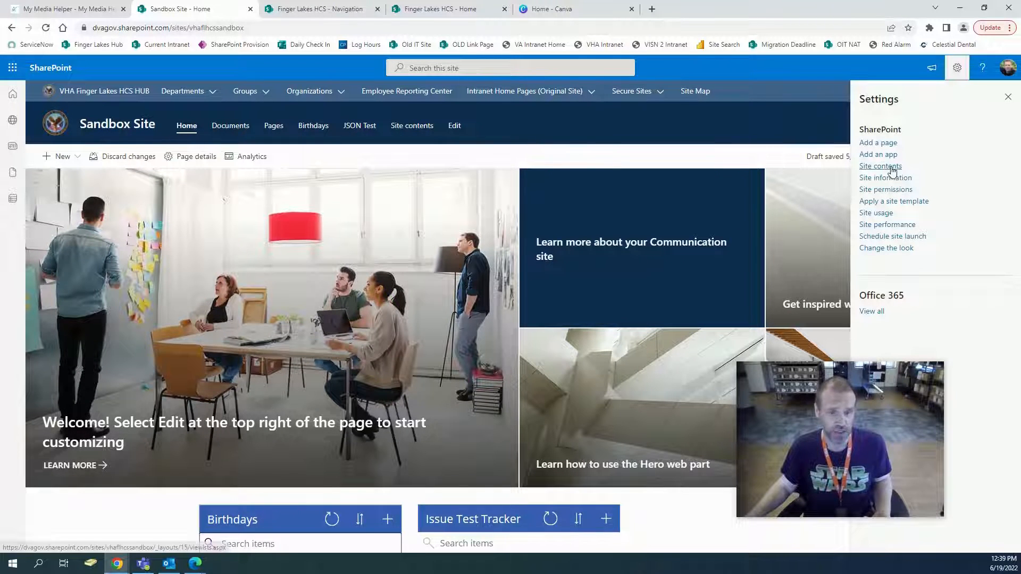
click(892, 170)
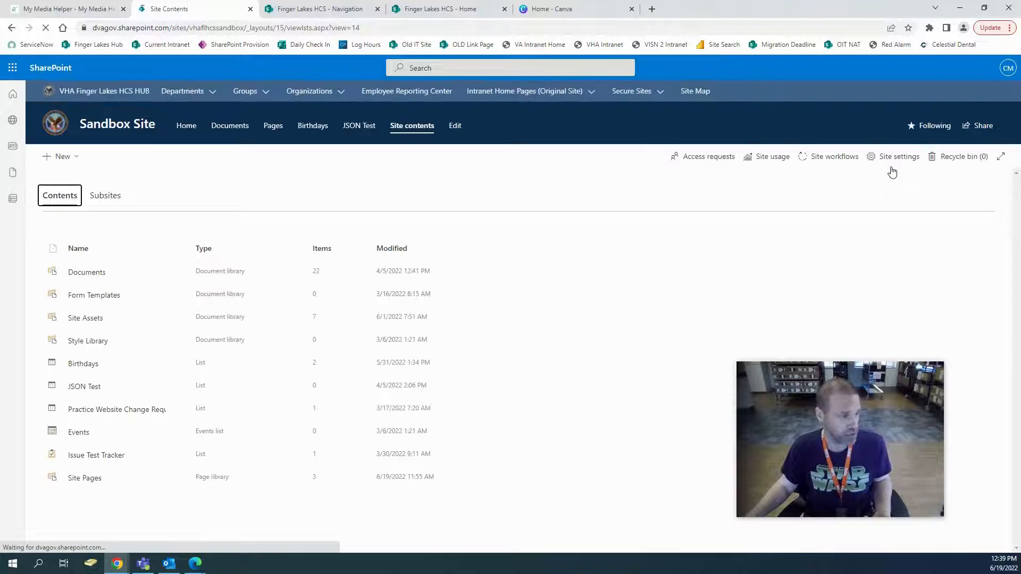
Create a new site page titled "Table Examples" and save it as a draft.
click(78, 161)
click(59, 198)
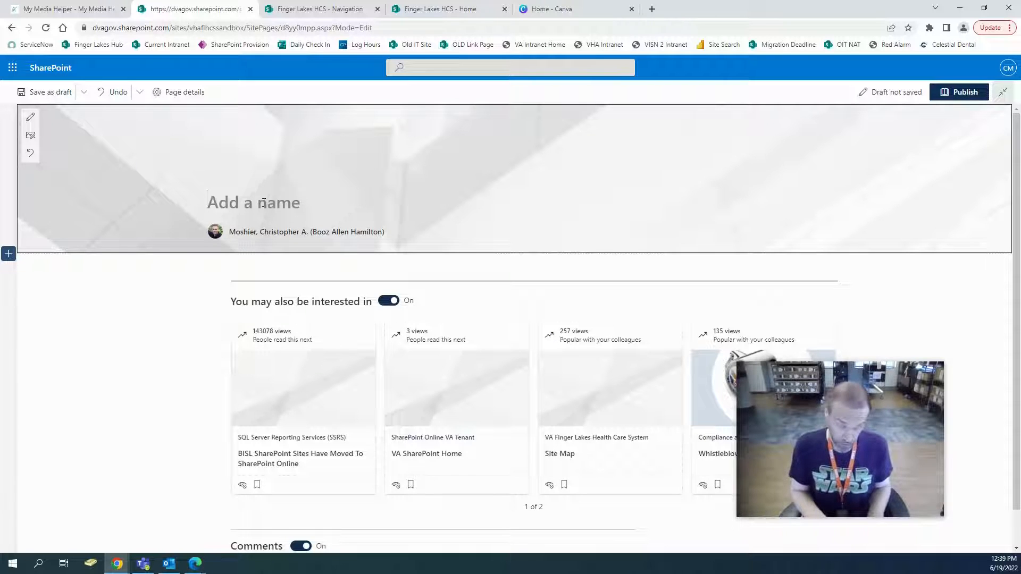
text(Tab)
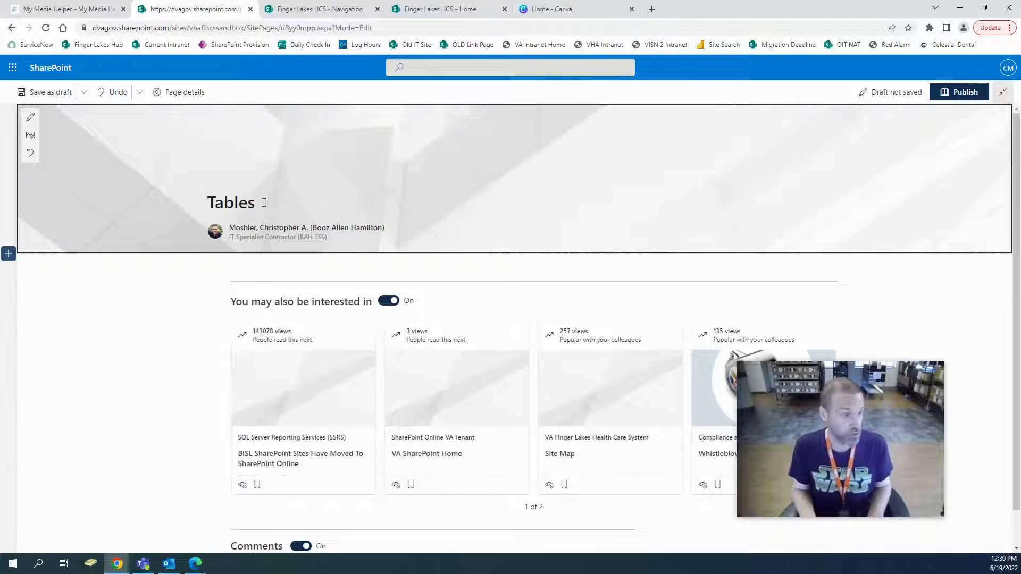
text(les)
key(BackSpace)
text(Exampl)
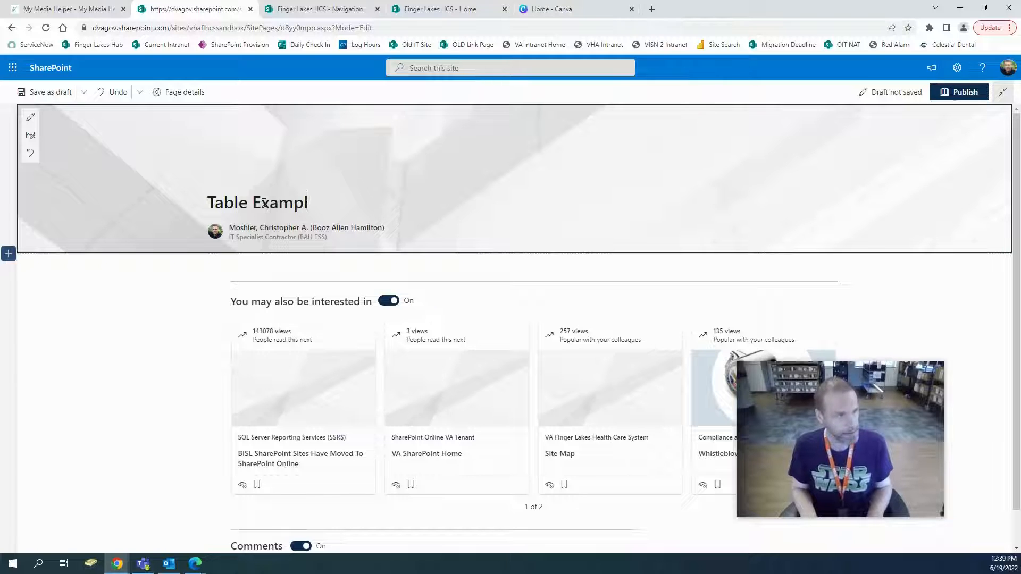
text(es)
click(170, 359)
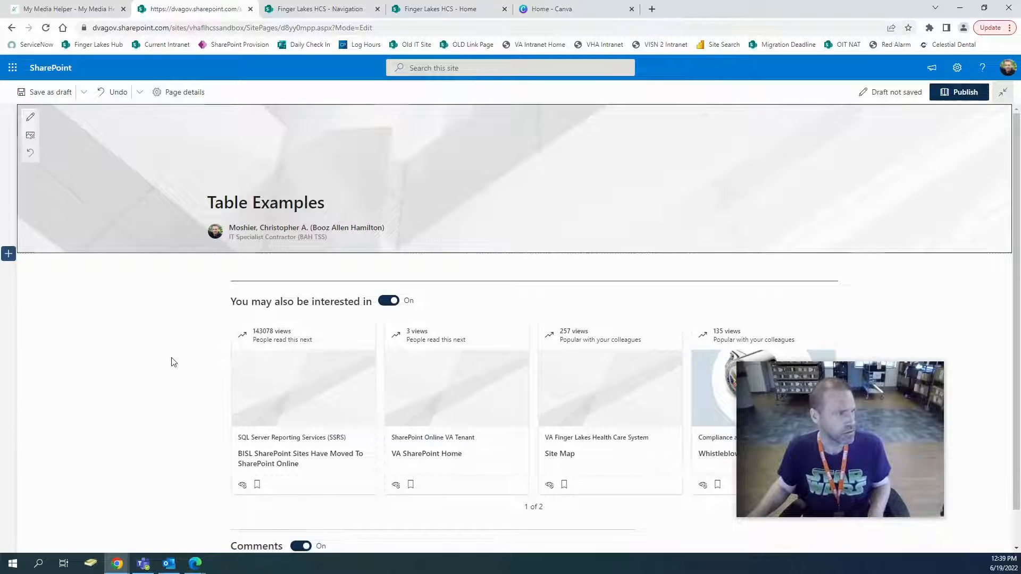
click(48, 89)
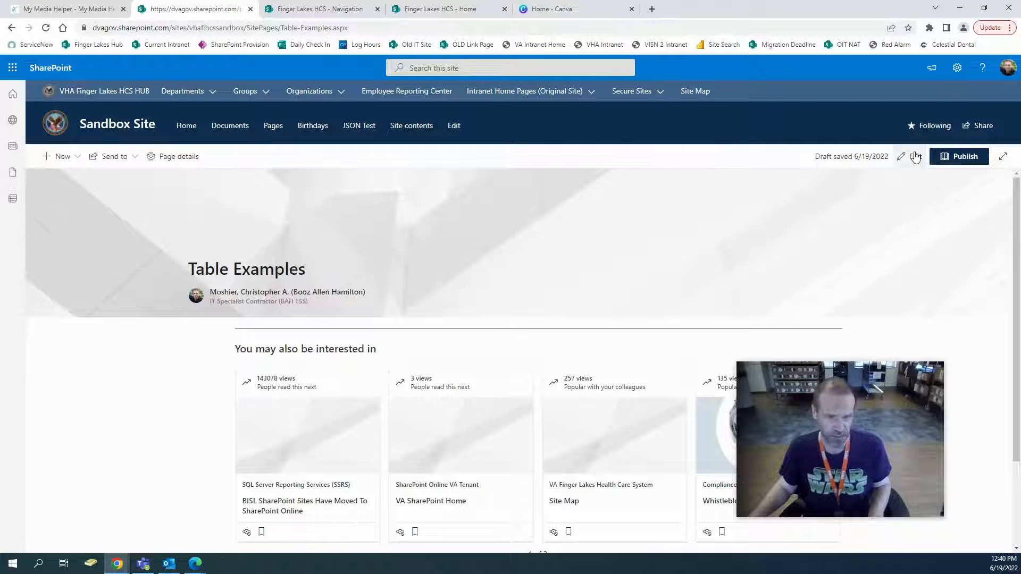
Turn off "You may also be interested in" and Comments on the Table Examples page, and save it as a draft.
click(911, 156)
click(389, 301)
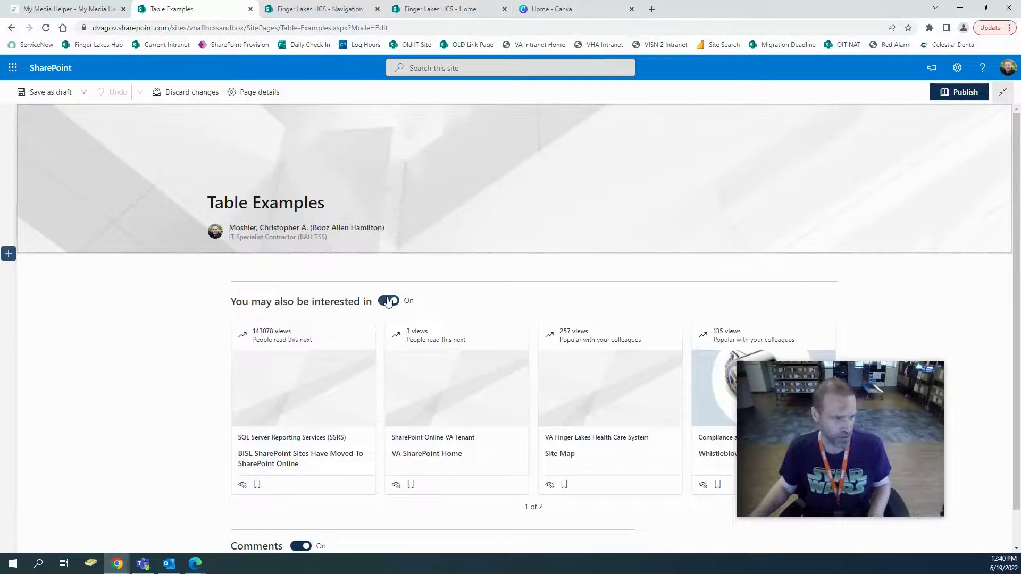
scroll(269, 468, down, 2)
click(301, 508)
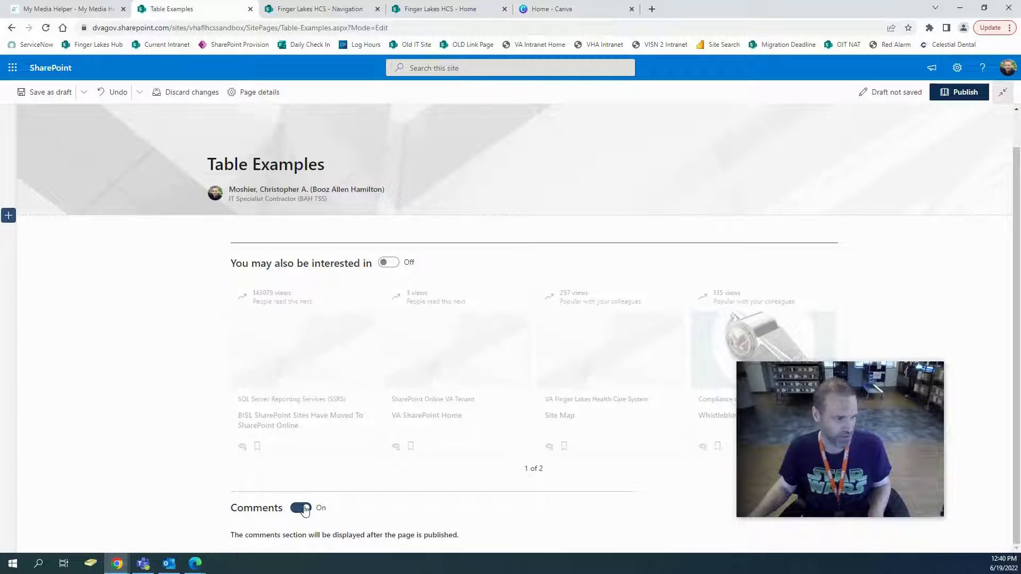
scroll(106, 266, up, 1)
click(46, 93)
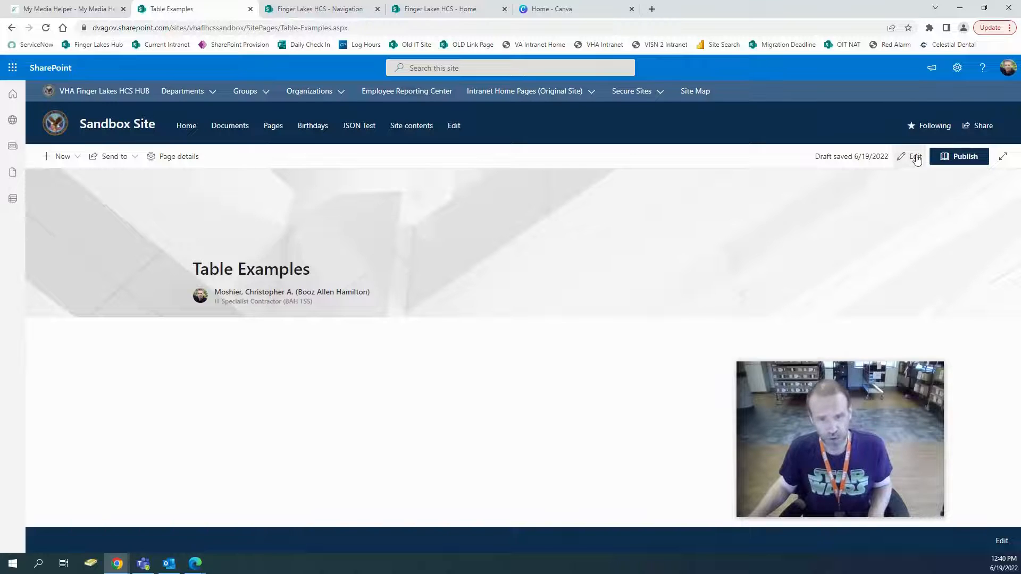
Reopen the page for editing, add a one-column section beneath the title banner and place a Text web part in it.
click(914, 156)
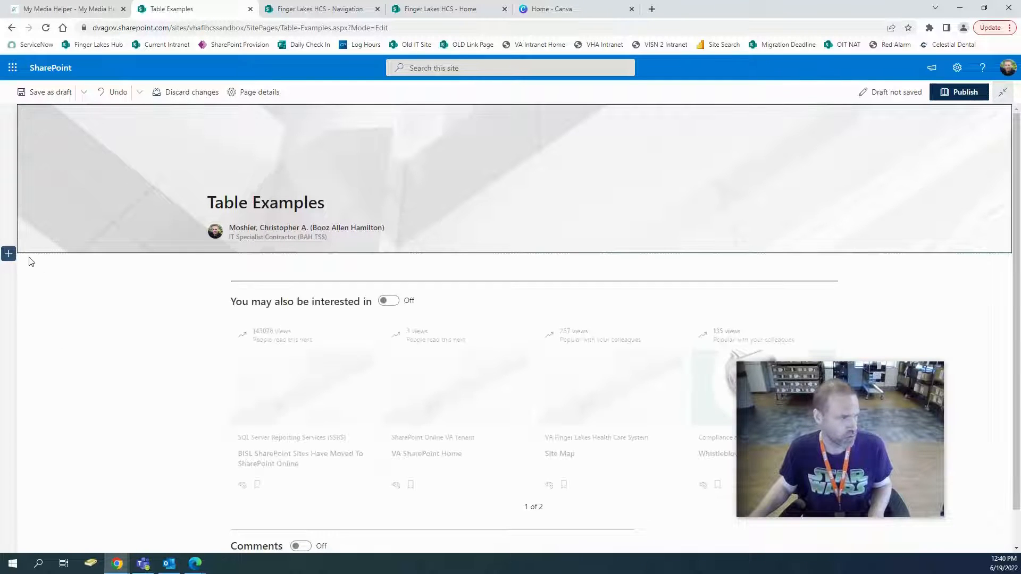
click(8, 253)
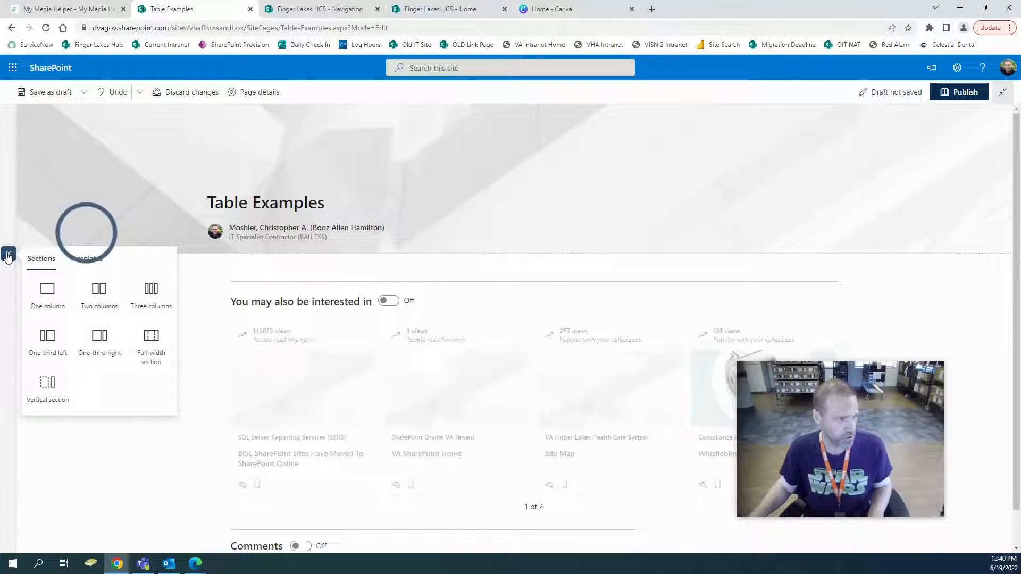
click(46, 290)
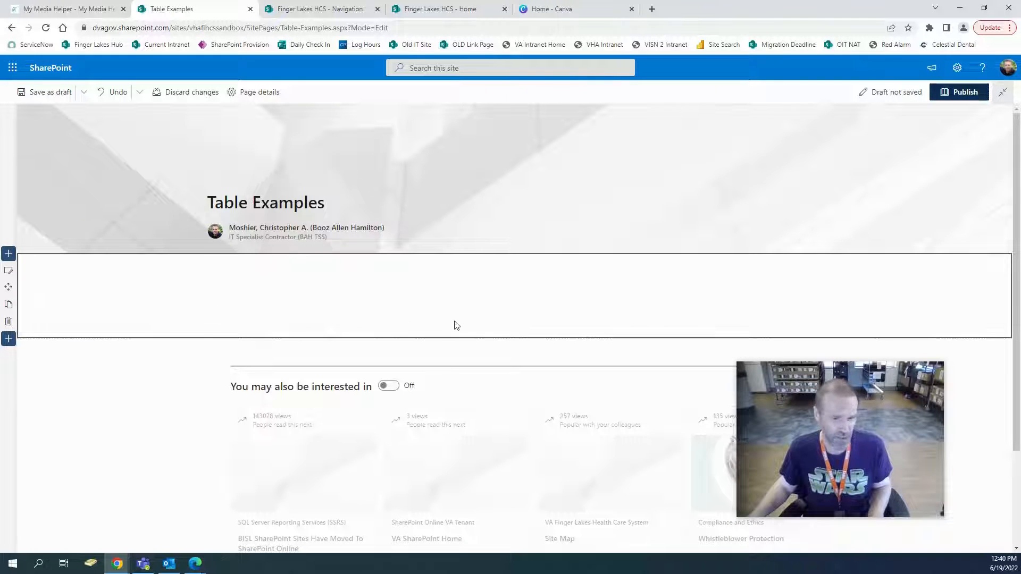
click(335, 9)
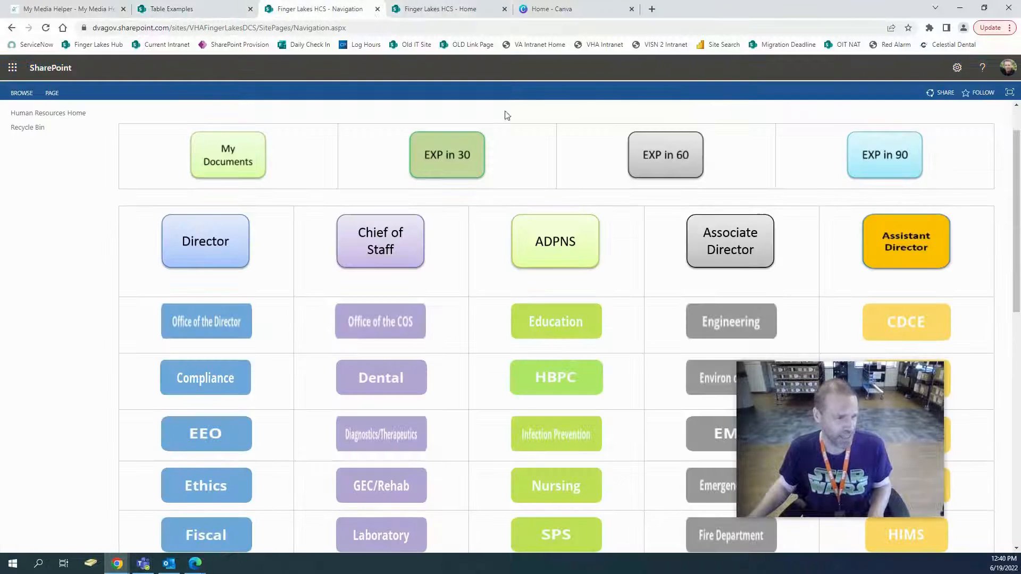
click(167, 10)
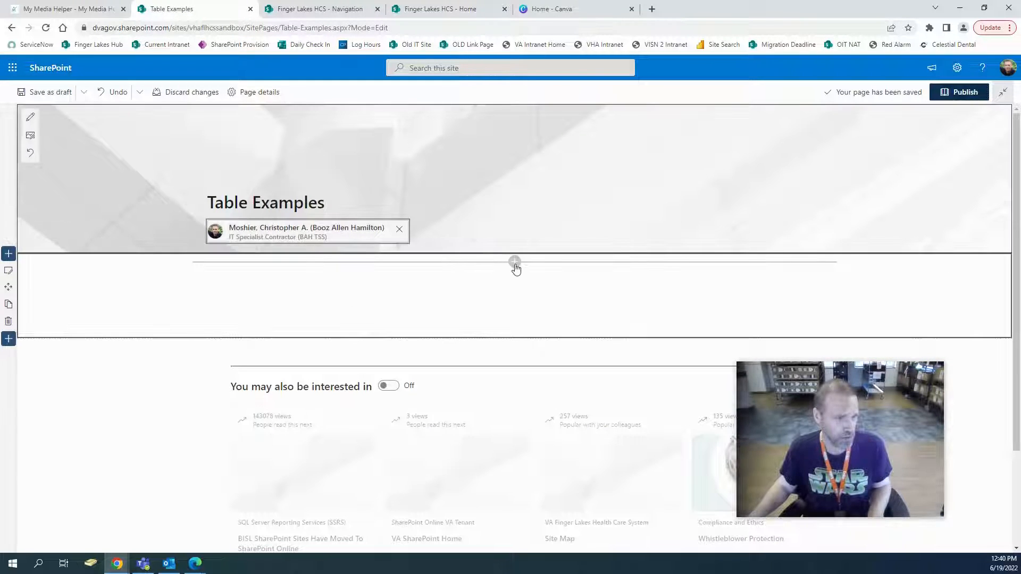
click(514, 263)
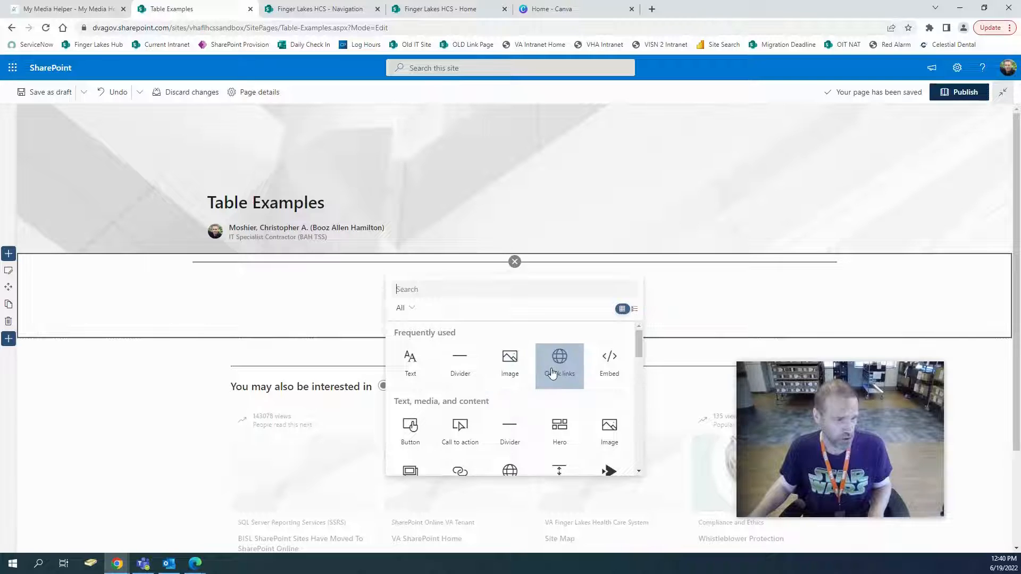
click(402, 362)
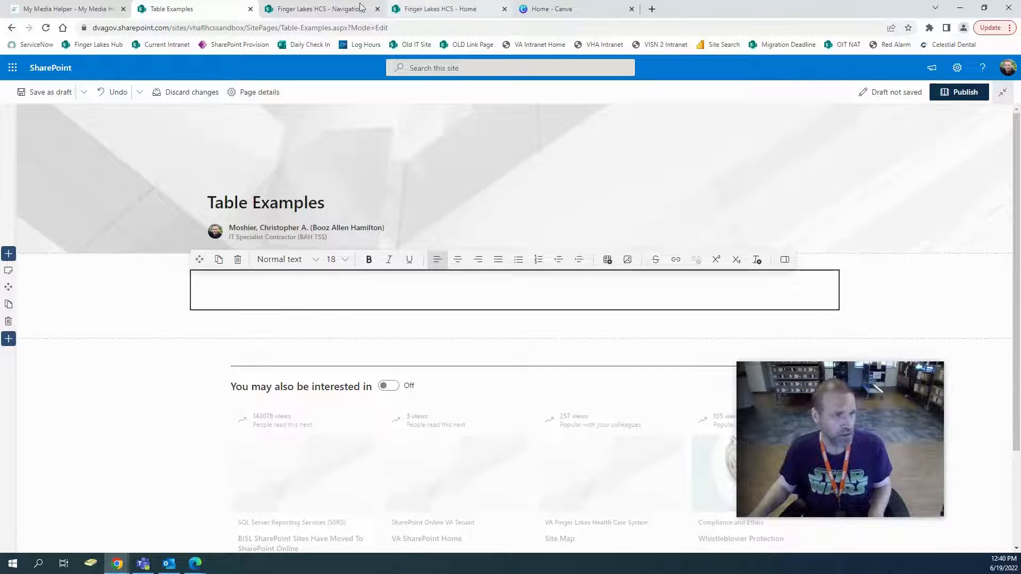
Copy the "Navigation" title from the classic Navigation page and paste it into the Text web part.
click(371, 19)
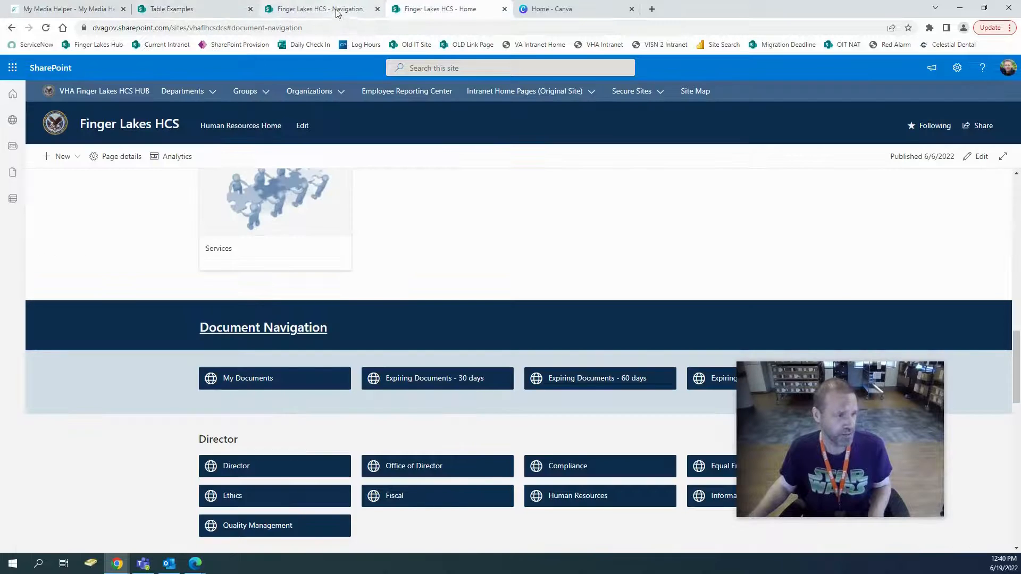
click(371, 19)
scroll(342, 246, up, 1)
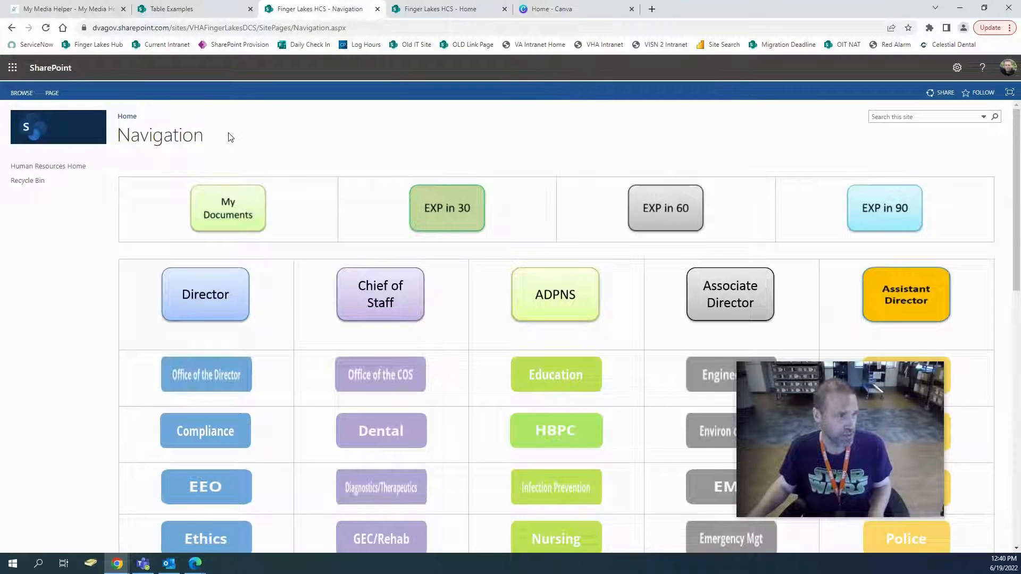
drag(237, 136, 123, 134)
right_click(123, 135)
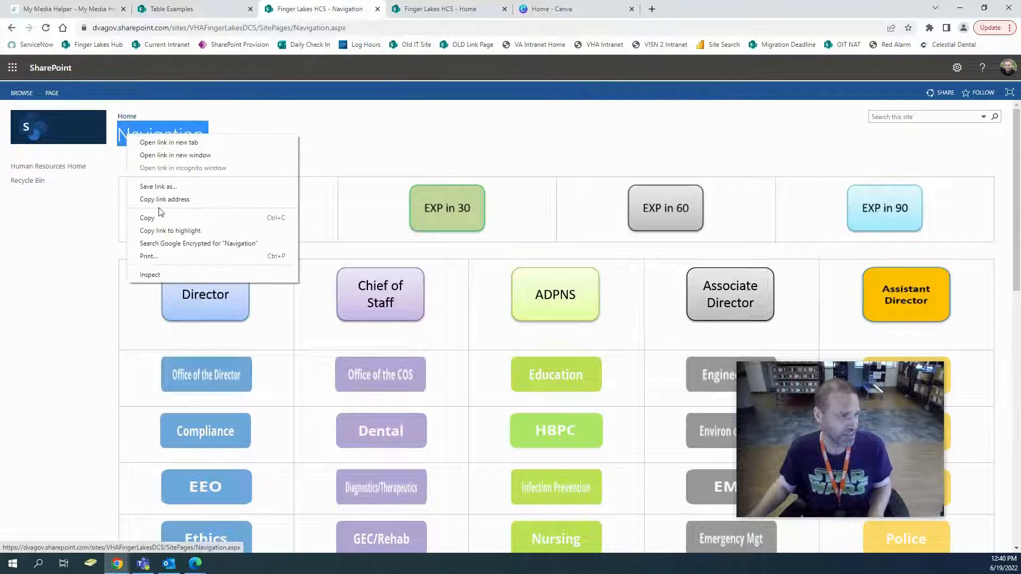
click(250, 217)
key(ctrl+shift+Tab)
click(262, 291)
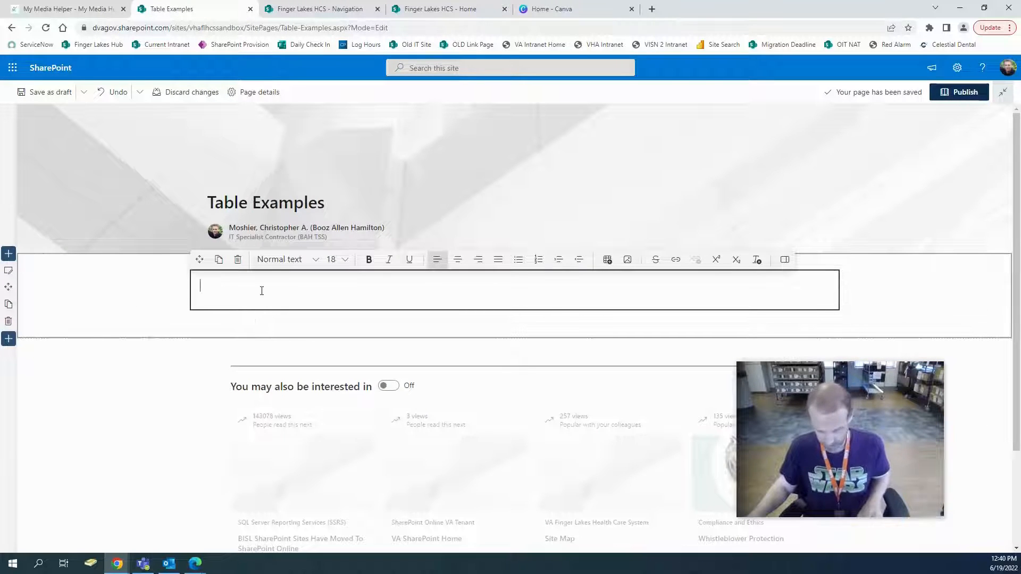
key(ctrl+v)
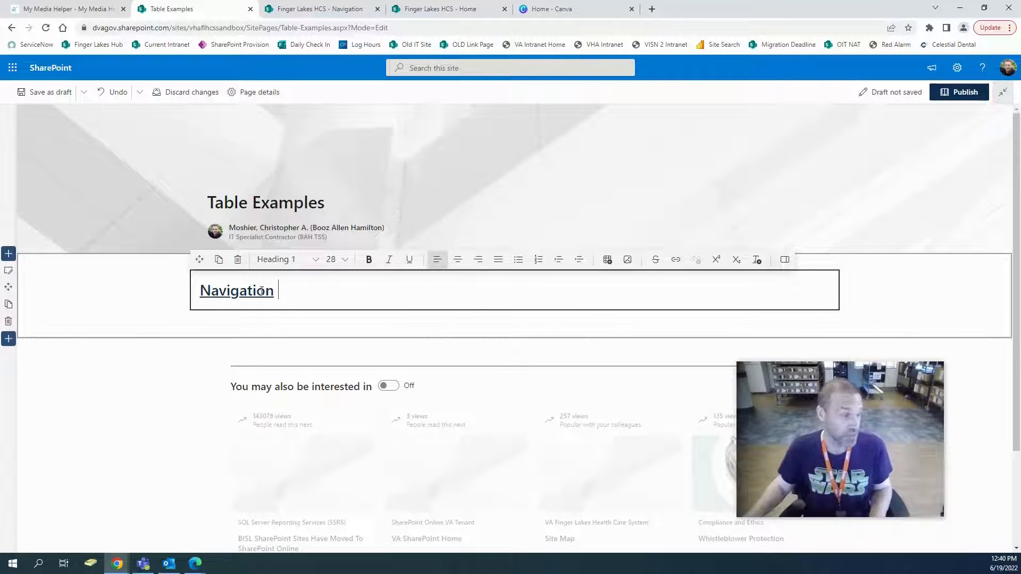
Change the pasted Navigation title to Heading 2 and try to remove its underline.
drag(296, 287, 187, 299)
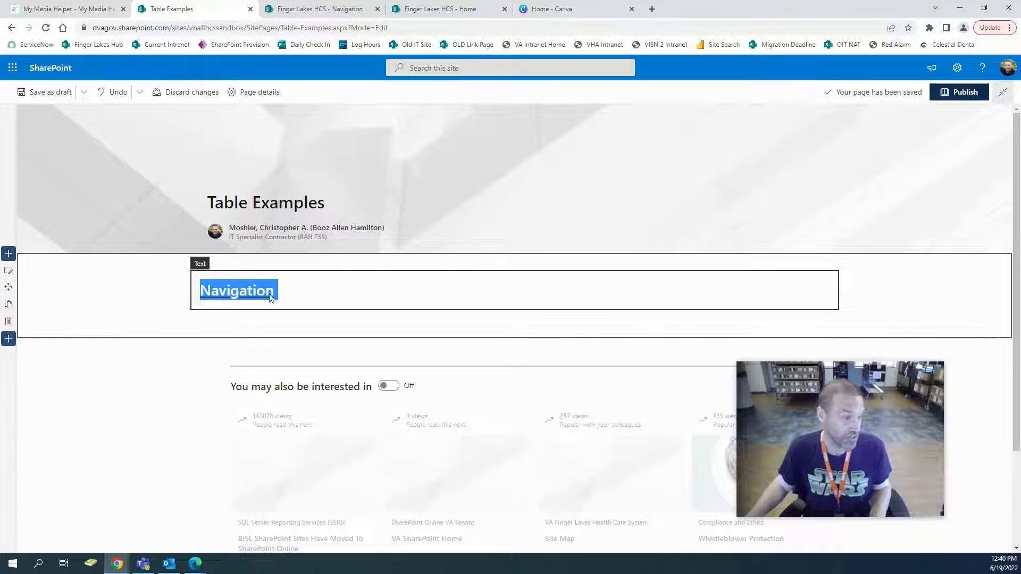
click(314, 260)
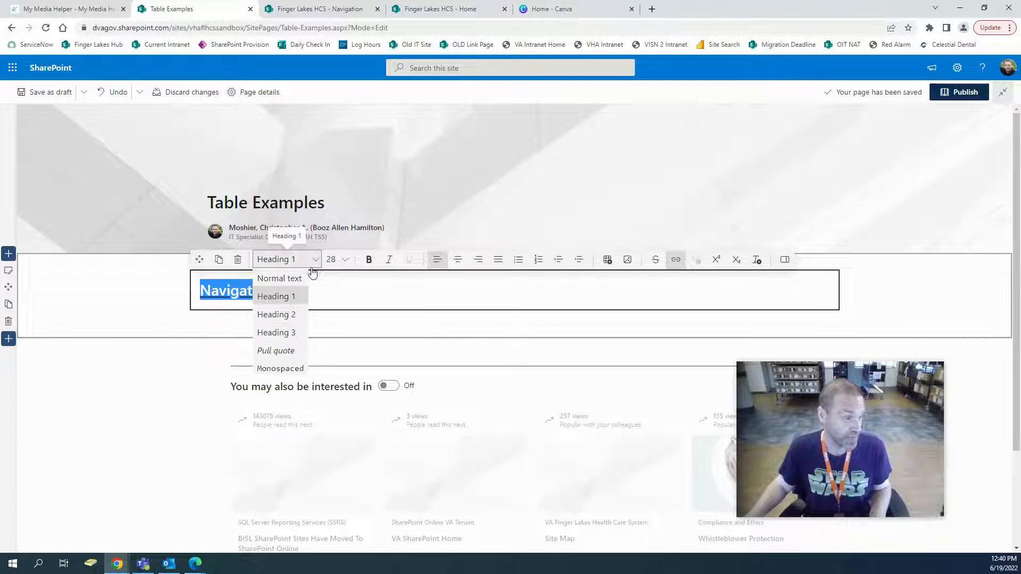
click(289, 323)
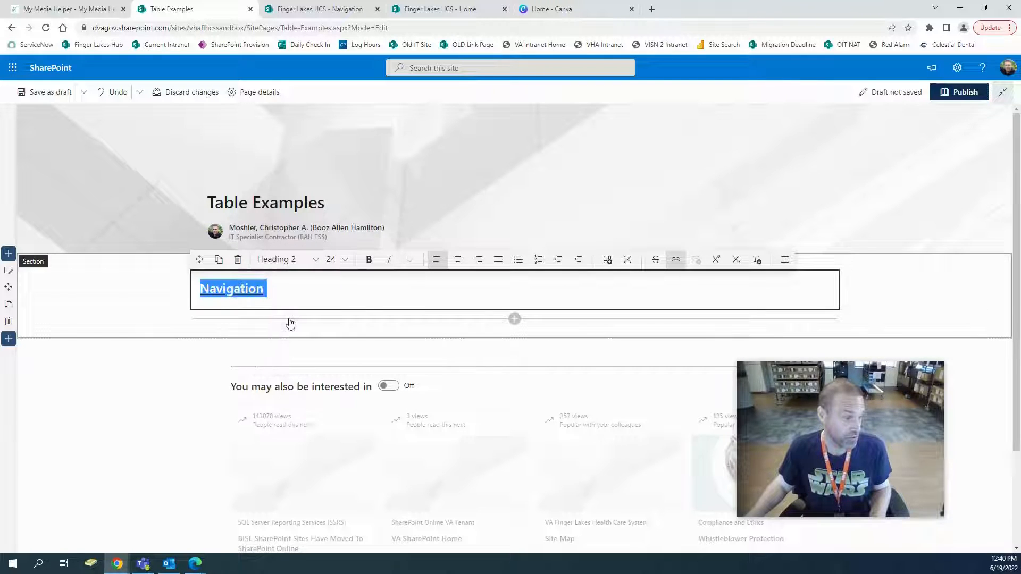
click(409, 261)
click(321, 287)
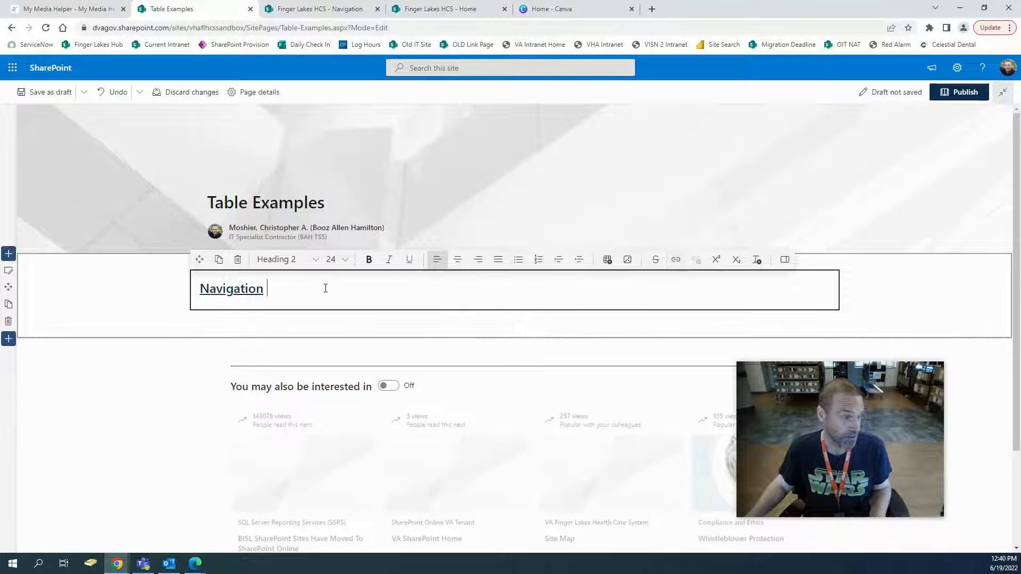
Replace the pasted, linked title with the plain text "Navigation".
drag(324, 288, 162, 292)
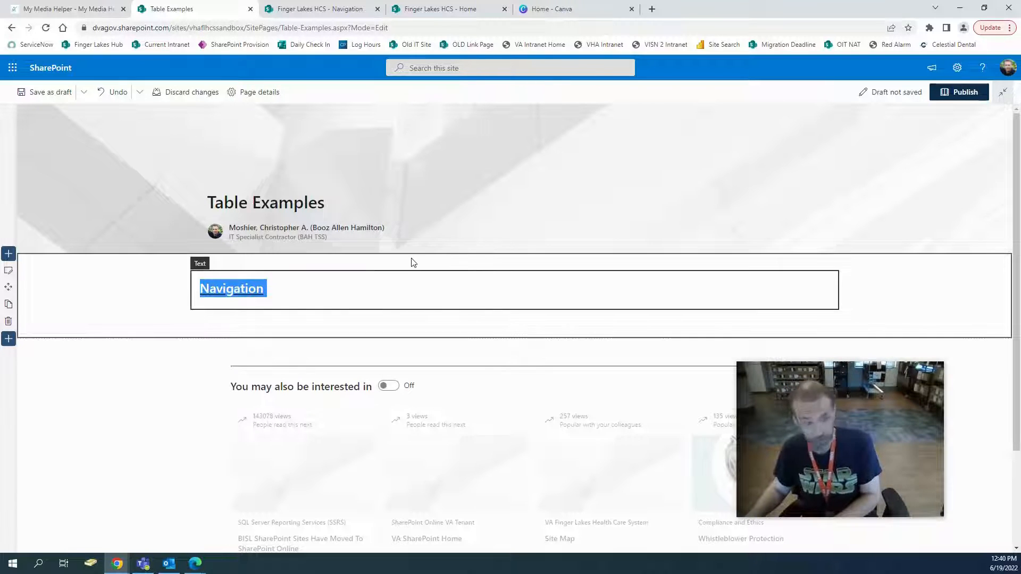
key(BackSpace)
text(Na)
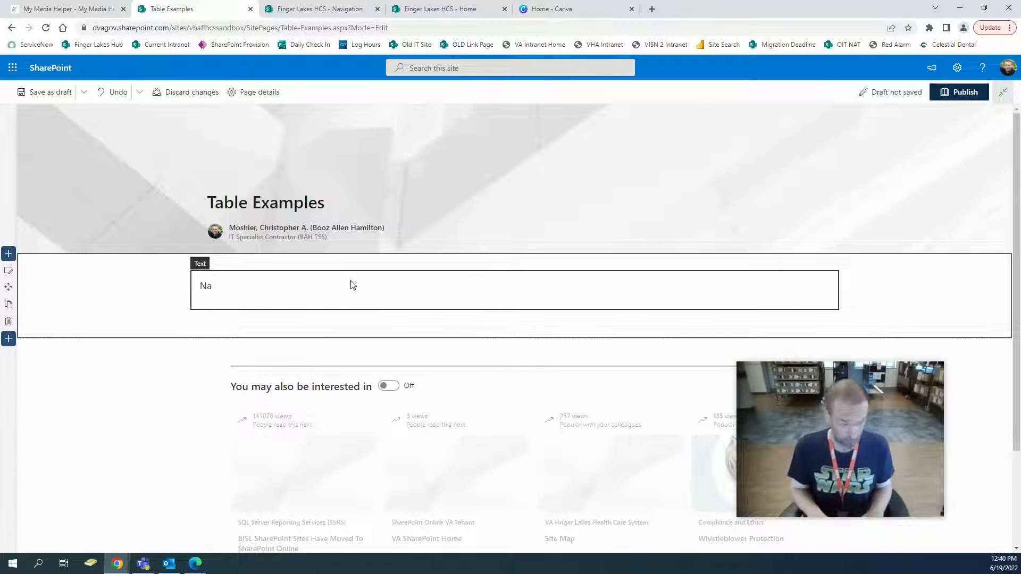
text(vigation)
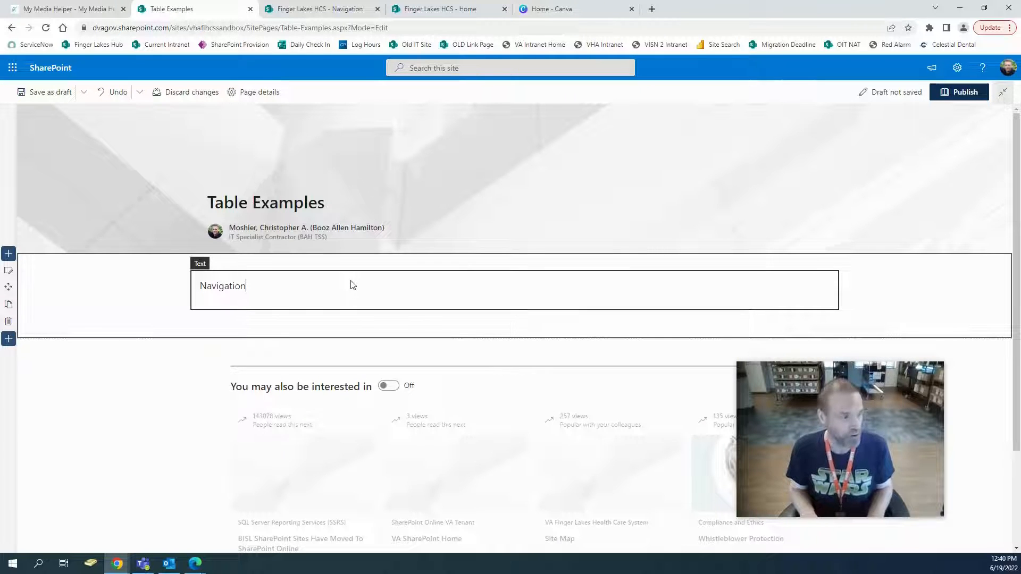
Format the "Navigation" text as bold Heading 2 and start a new line beneath it.
click(214, 284)
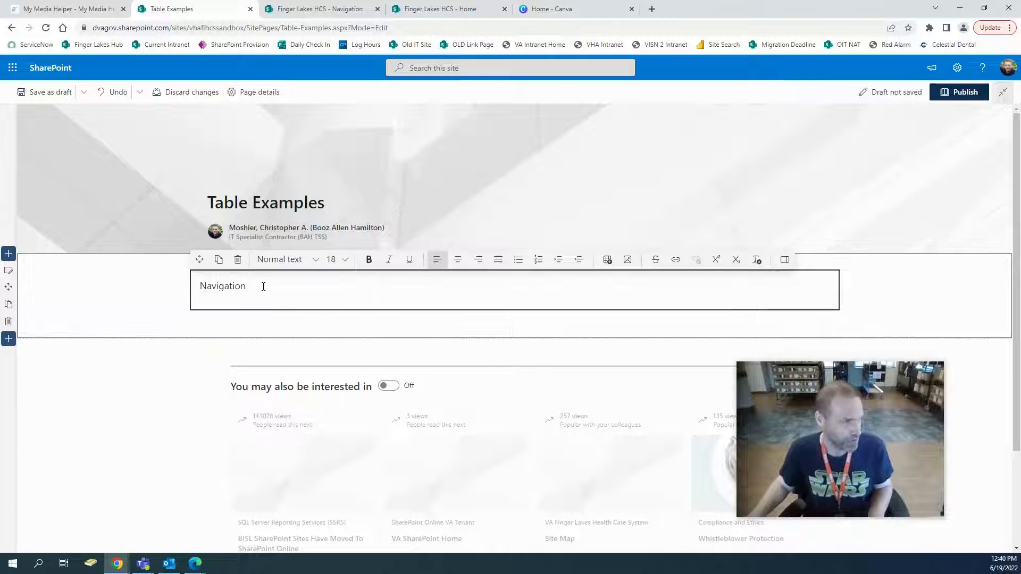
drag(263, 287, 168, 289)
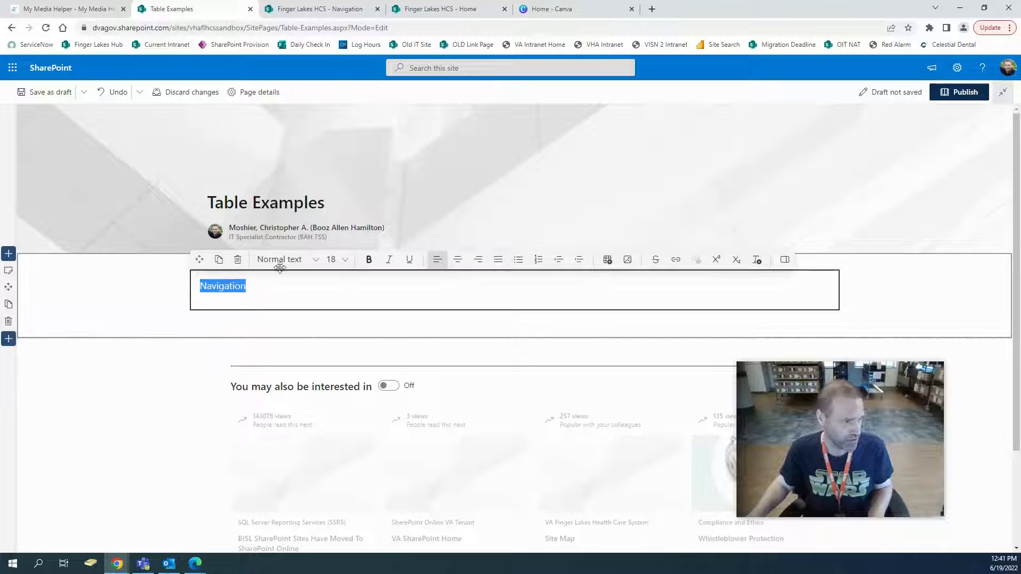
click(316, 260)
click(292, 317)
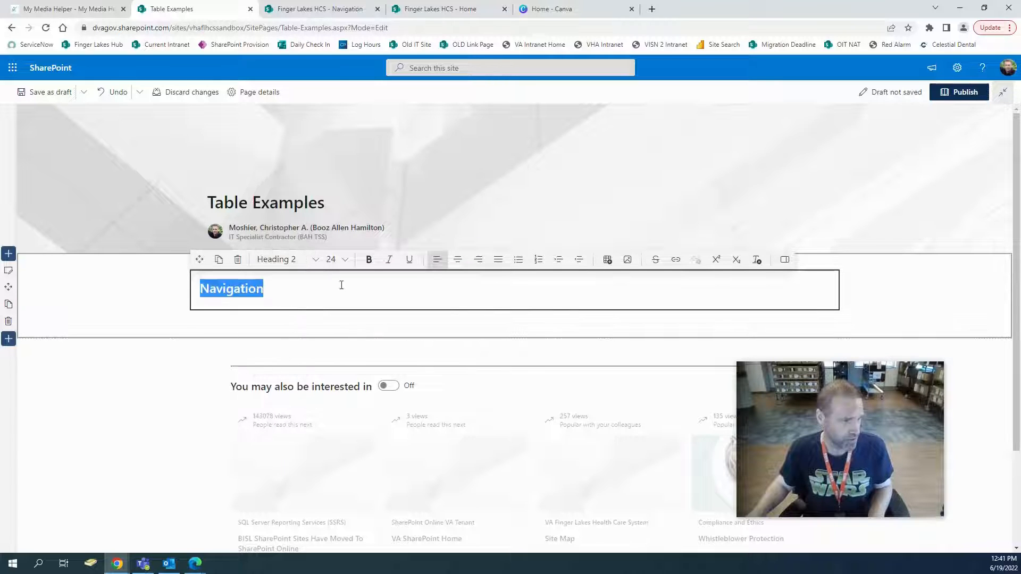
click(369, 259)
click(312, 290)
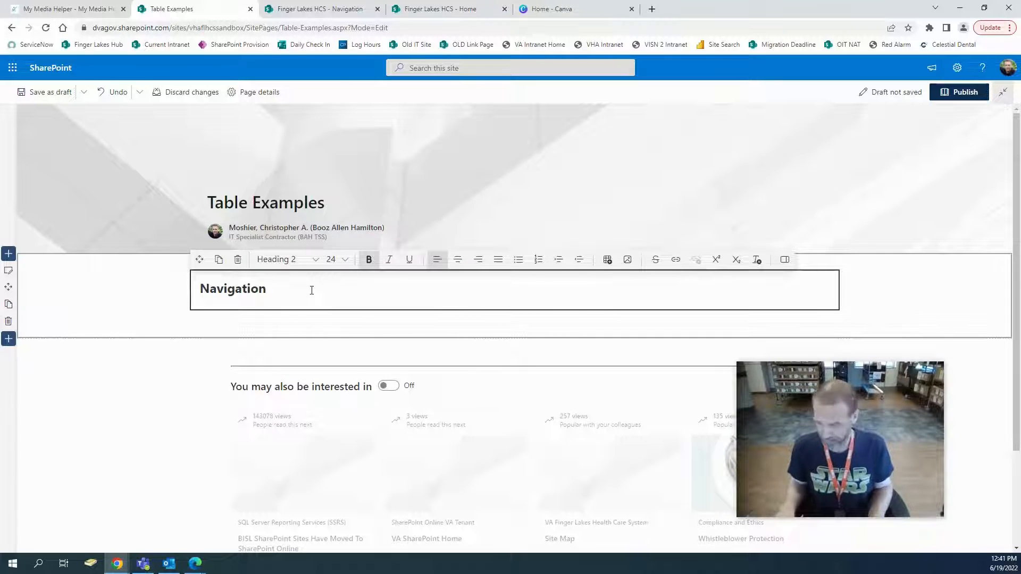
key(Return)
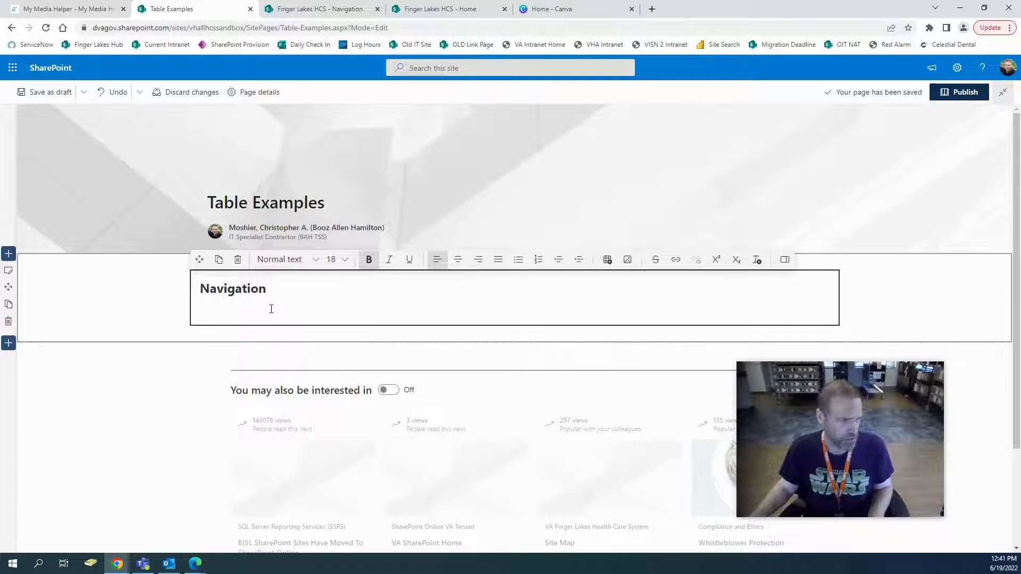
Insert a three-by-three table below the Navigation heading in the Text web part.
click(9, 270)
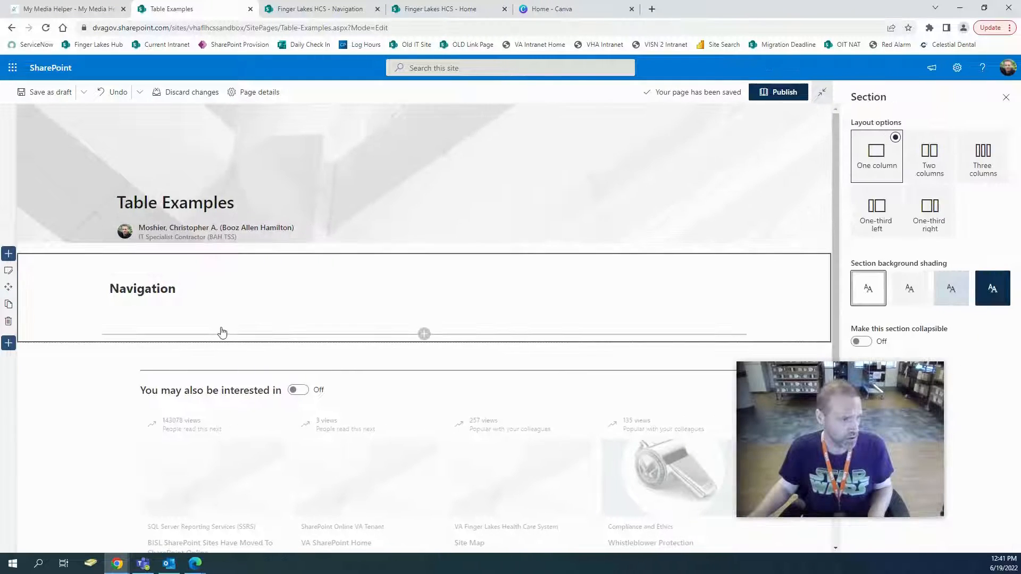
click(203, 317)
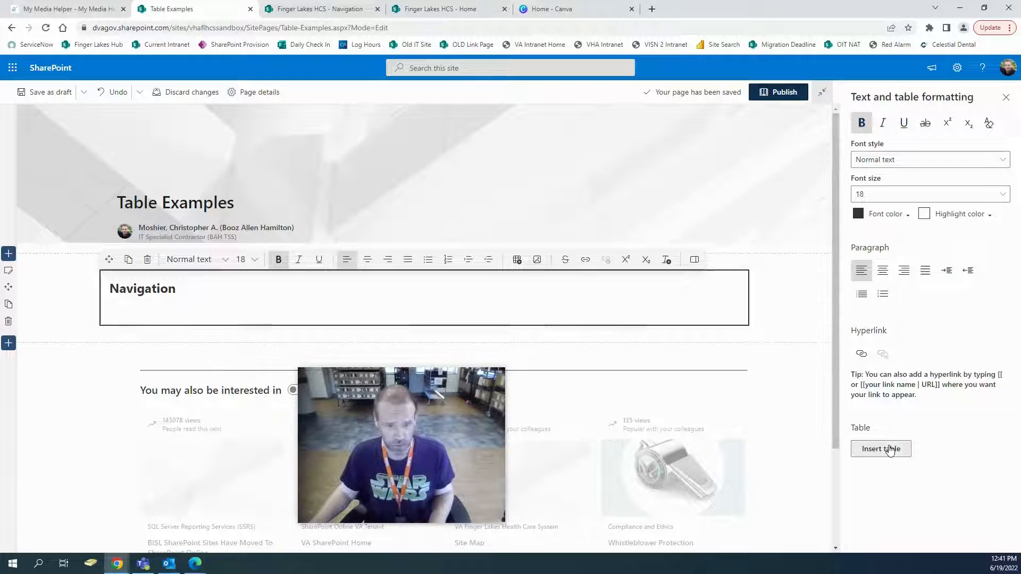
click(890, 450)
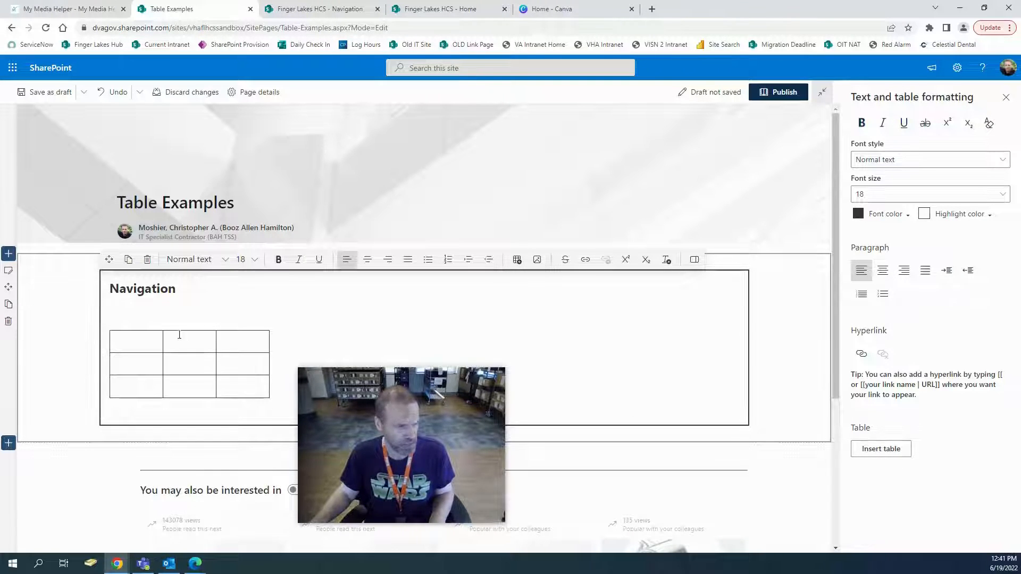
Select the table's first cell and examine the available table styles, row and column insert and delete options, and table alignment.
click(154, 335)
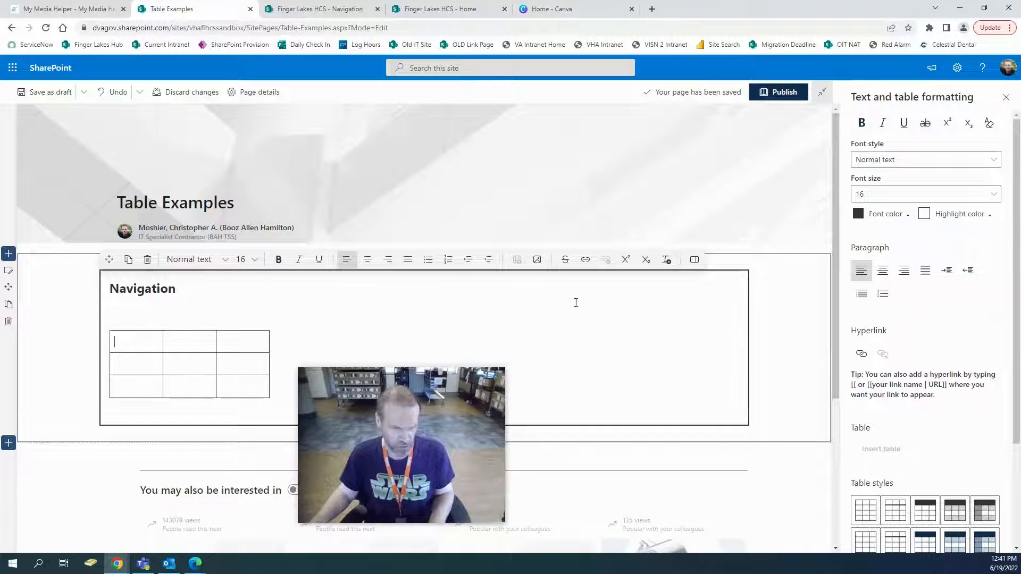
scroll(908, 326, down, 2)
scroll(909, 327, up, 2)
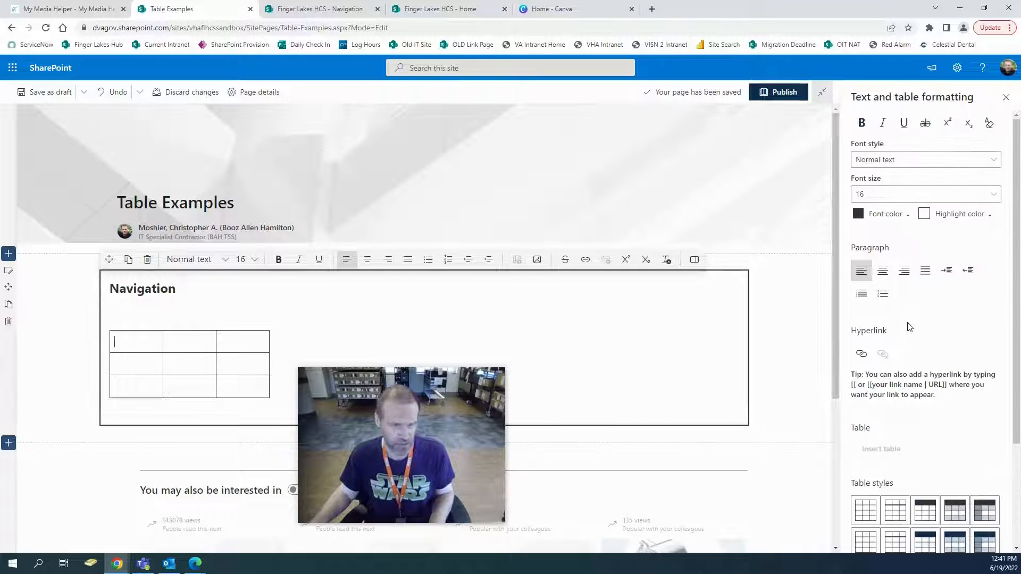
scroll(910, 326, down, 2)
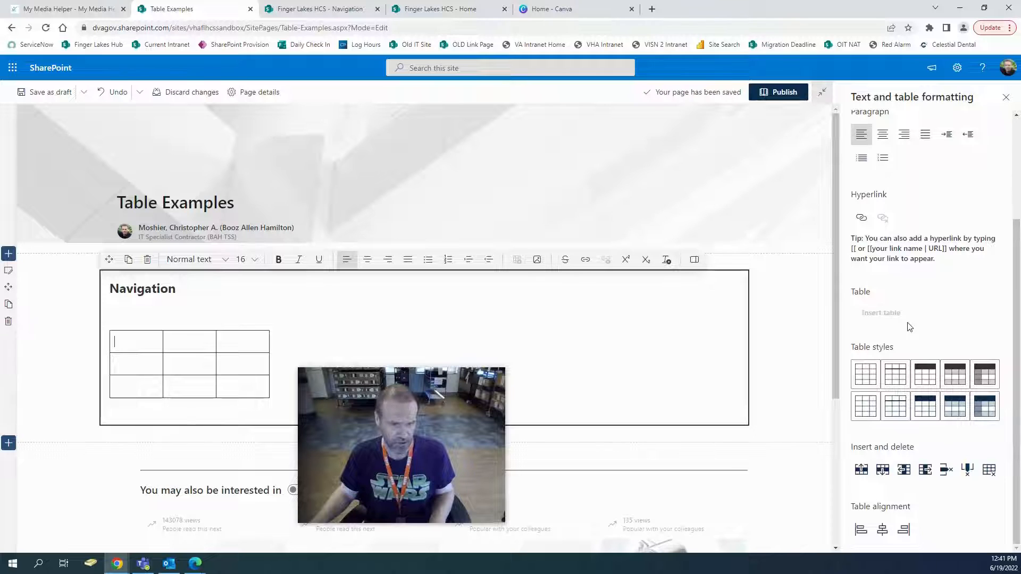
scroll(909, 326, up, 2)
scroll(881, 340, down, 1)
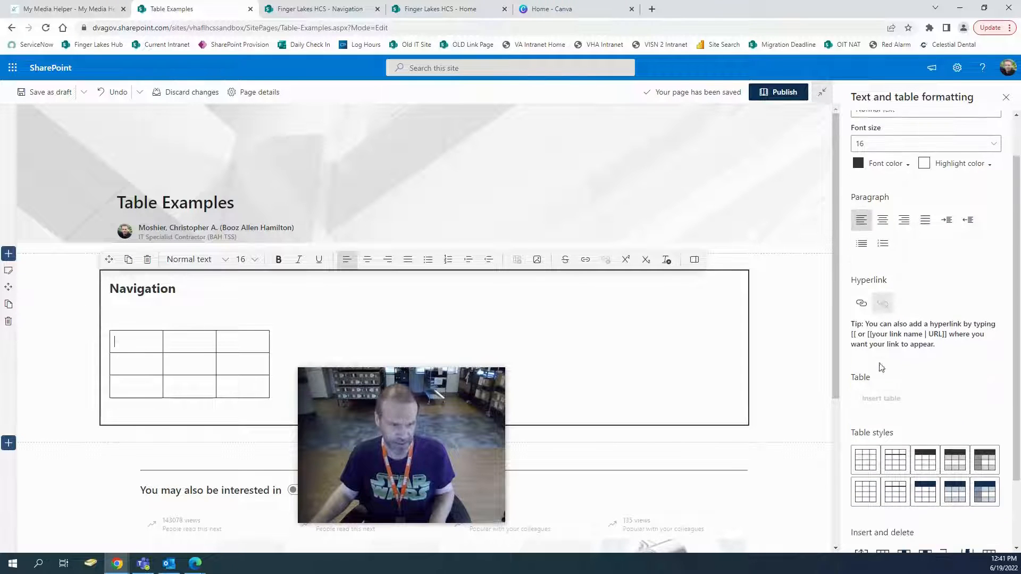
scroll(881, 366, down, 1)
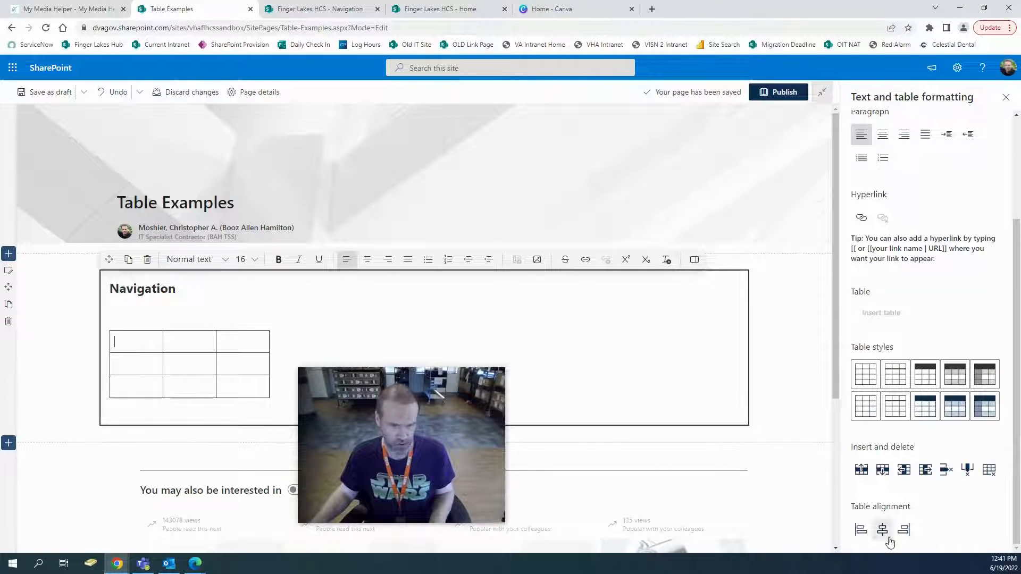
Center the three-by-three table within the Text web part.
click(886, 538)
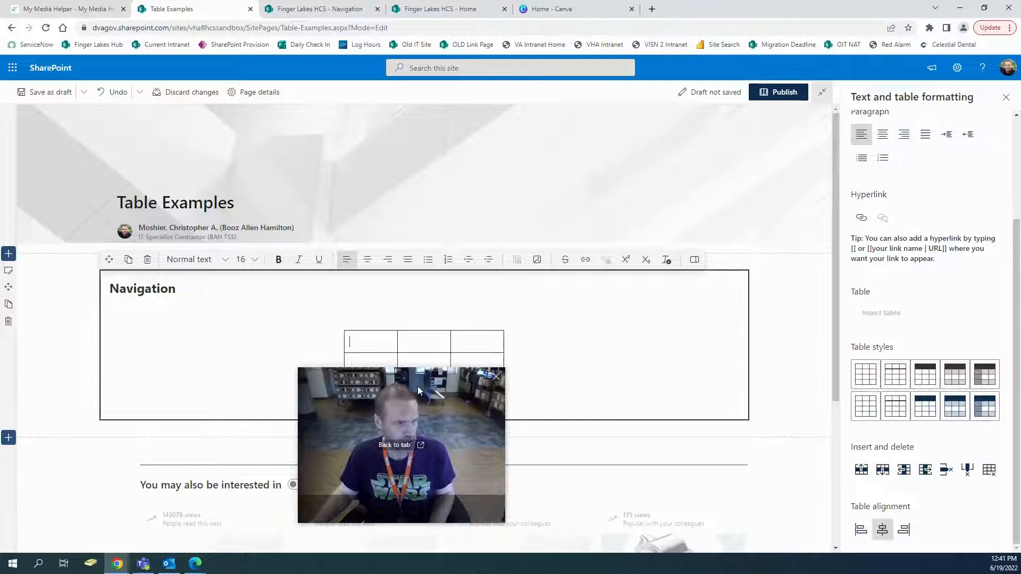
drag(418, 387, 155, 96)
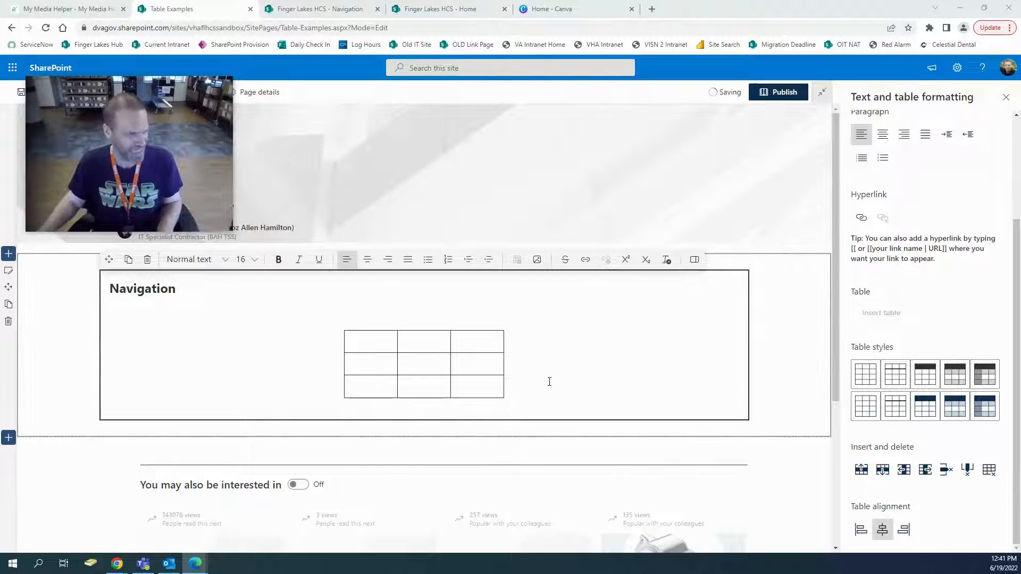
Check the layout of the classic Navigation page's top table and insert a matching fourth column left of the new table's first column.
click(403, 5)
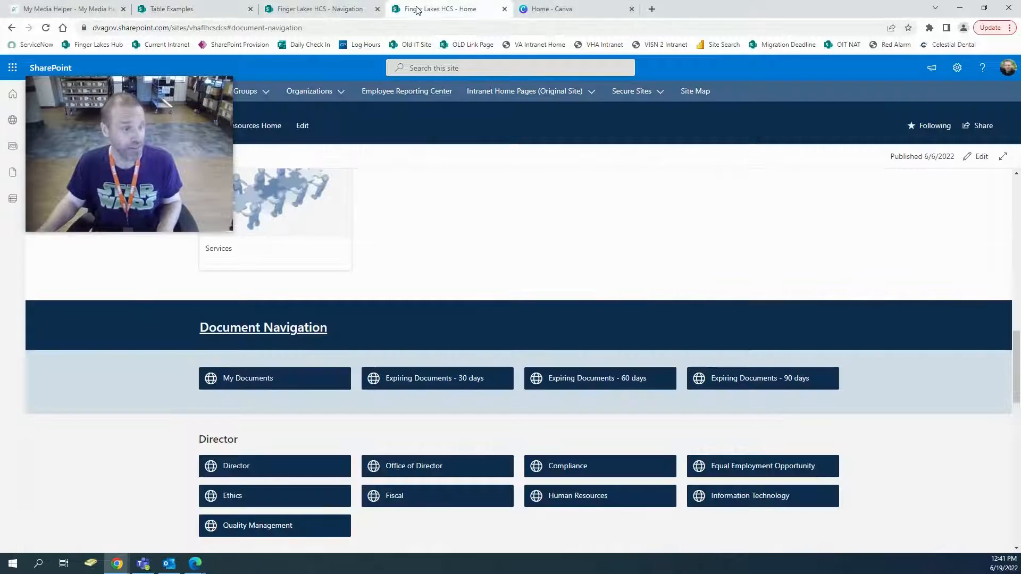
click(330, 16)
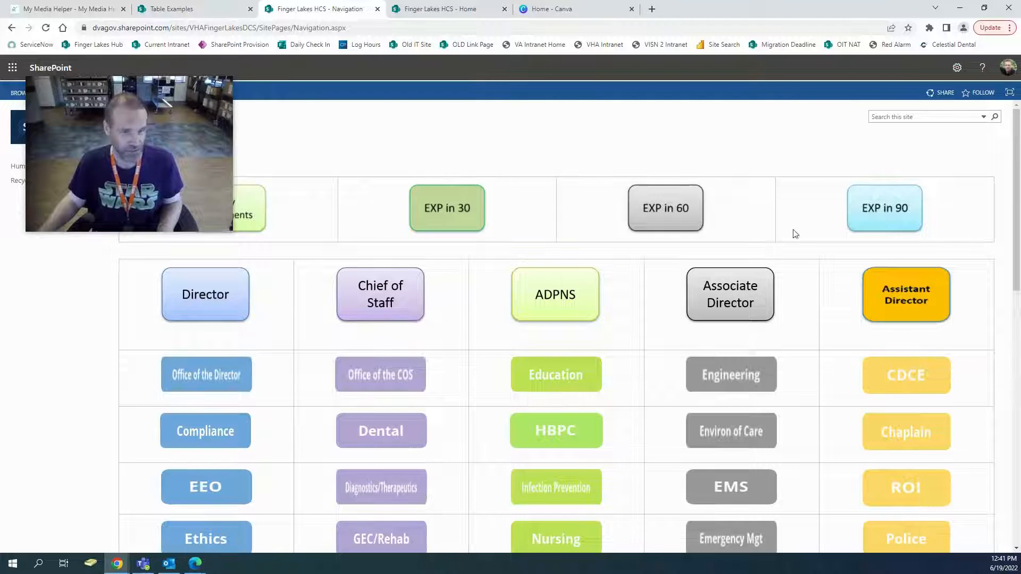
click(171, 8)
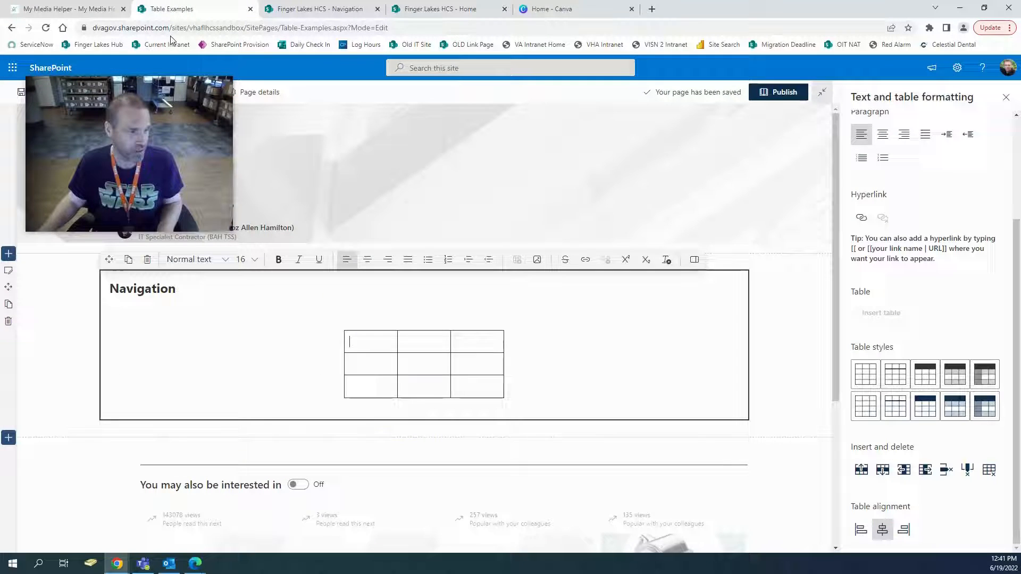
right_click(371, 336)
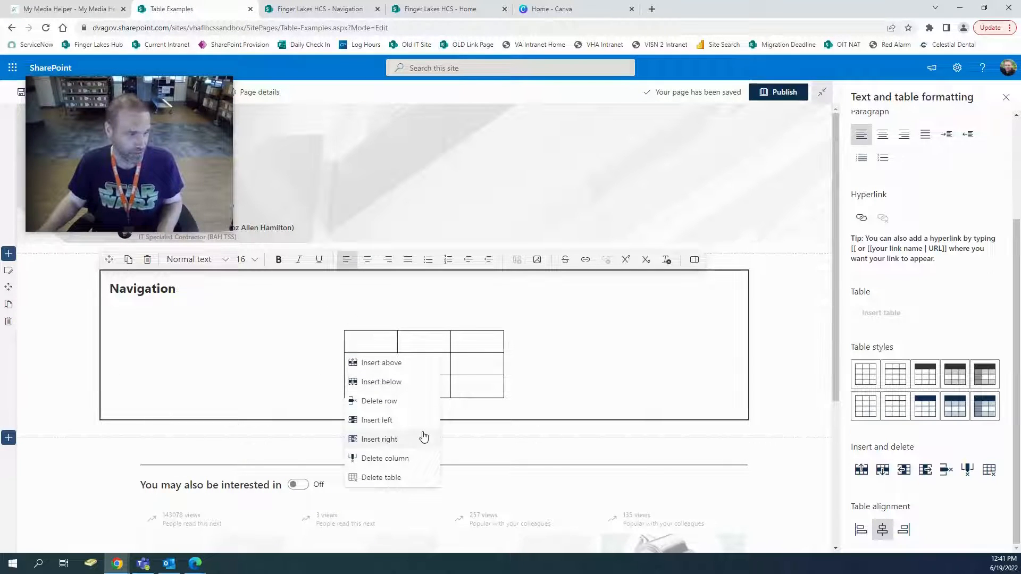
click(401, 424)
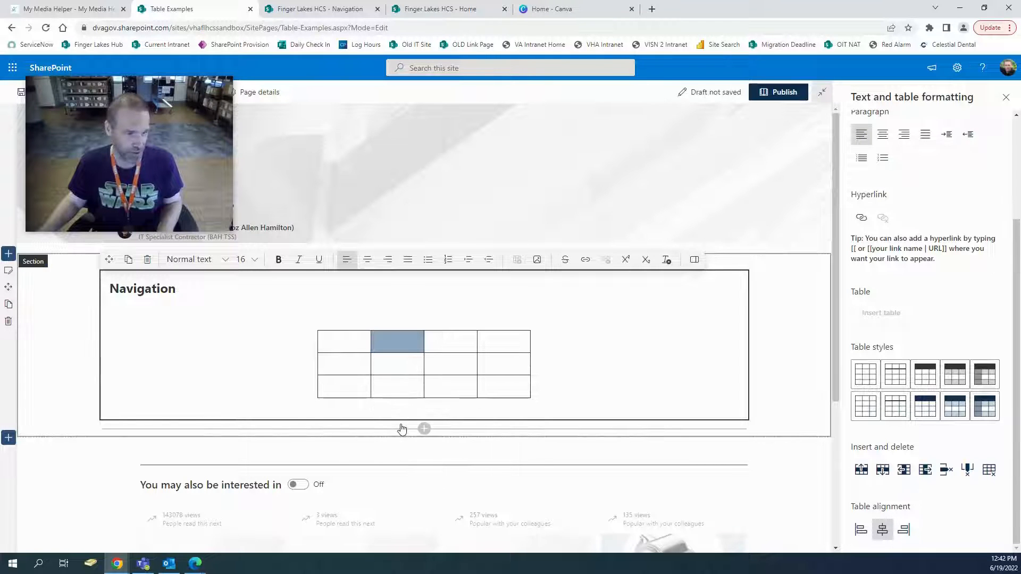
Delete the bottom two rows of the table, keeping only its first row.
click(504, 387)
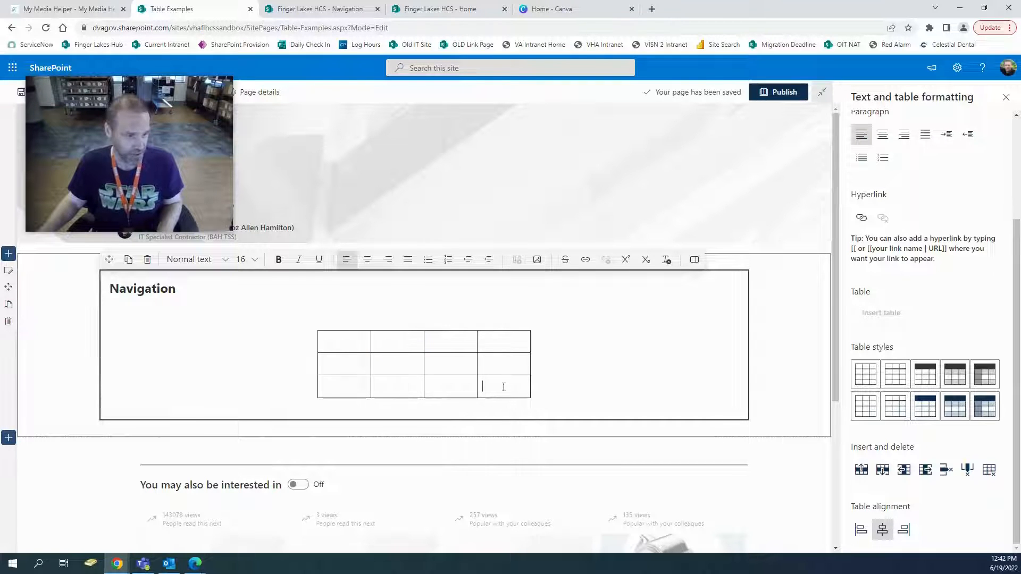
drag(504, 387, 333, 369)
right_click(336, 373)
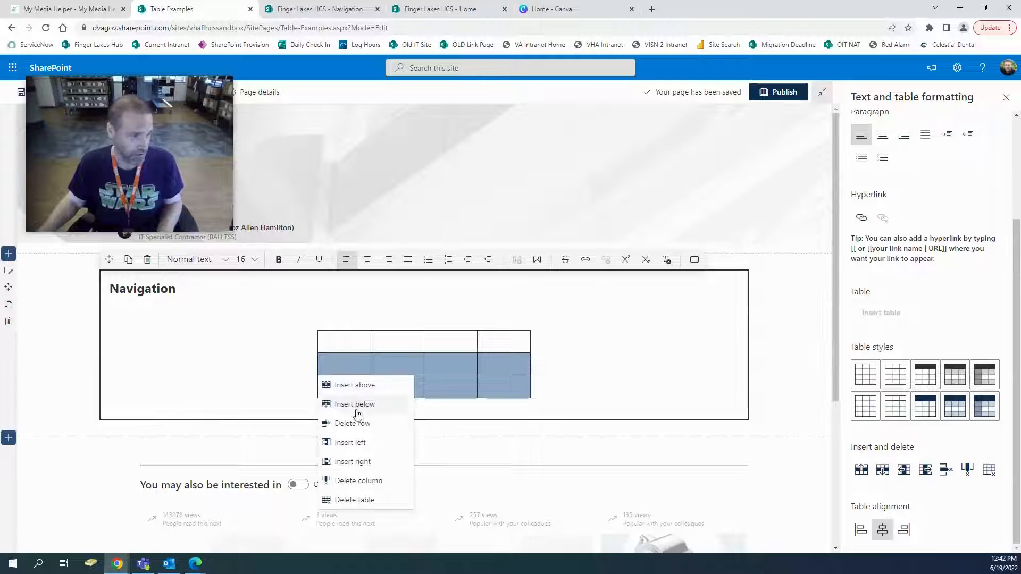
click(370, 425)
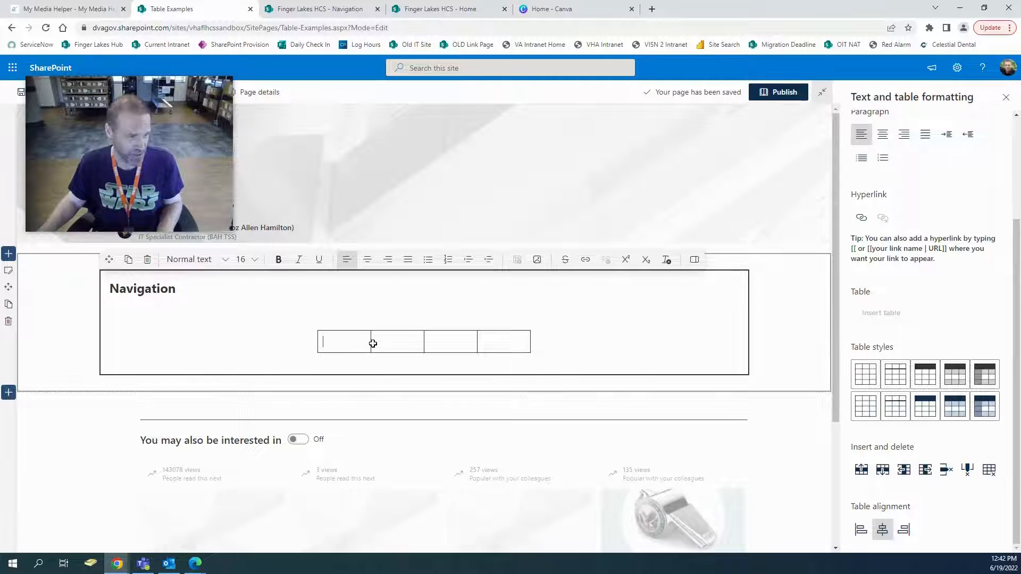
Widen the last column of the single-row table by extending its outer right border.
scroll(768, 326, down, 2)
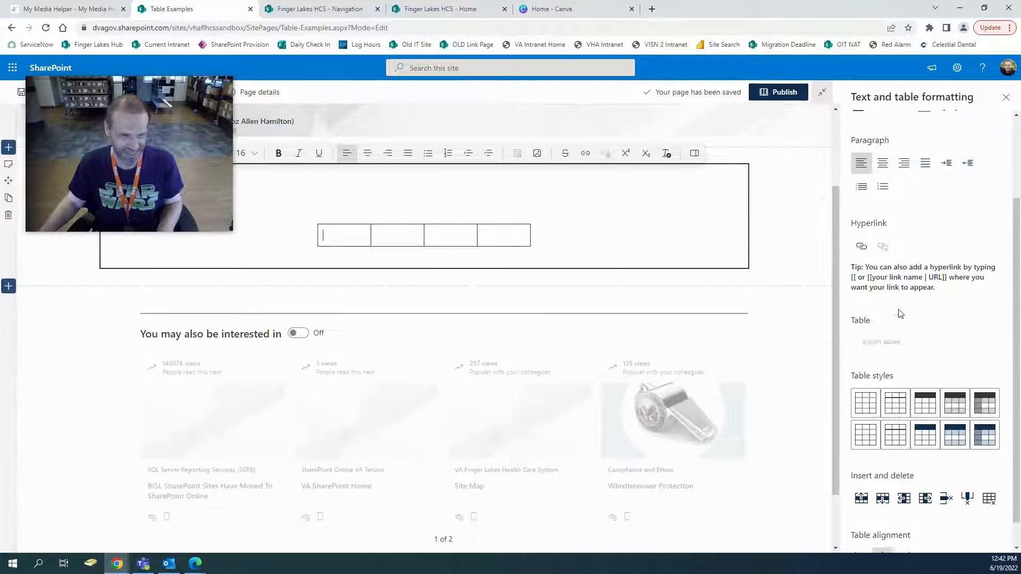
scroll(525, 276, up, 2)
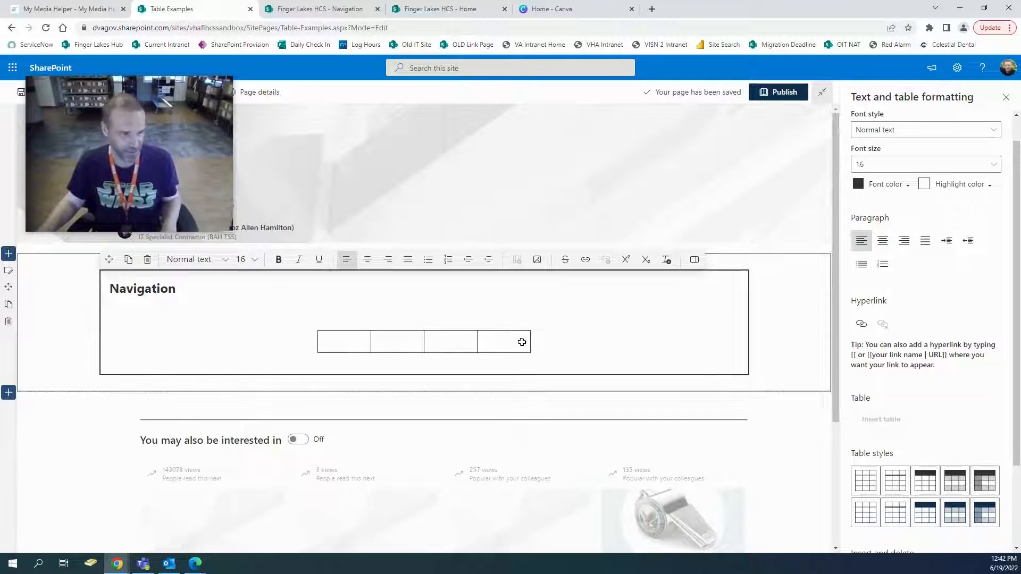
drag(533, 342, 685, 337)
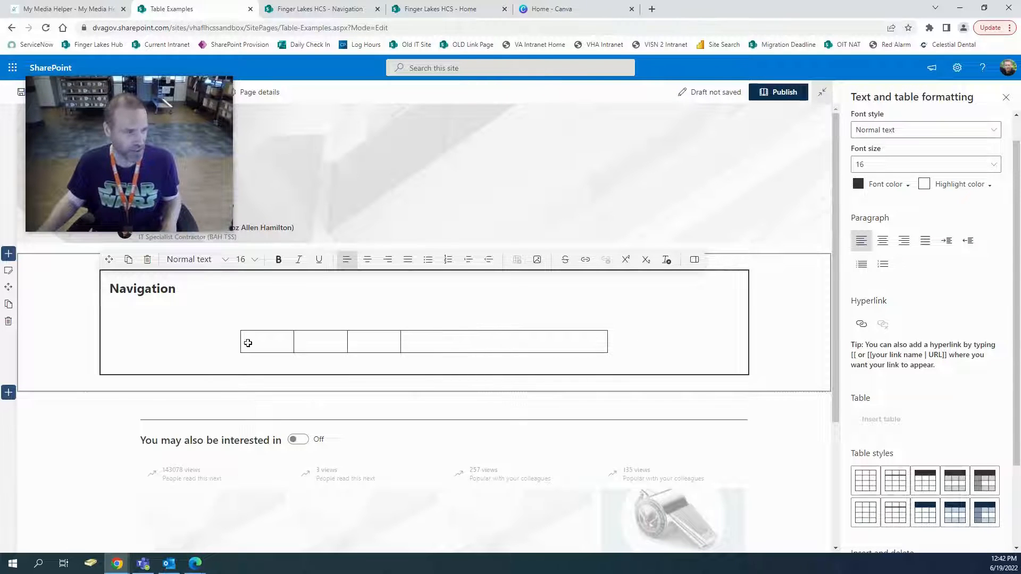
click(248, 343)
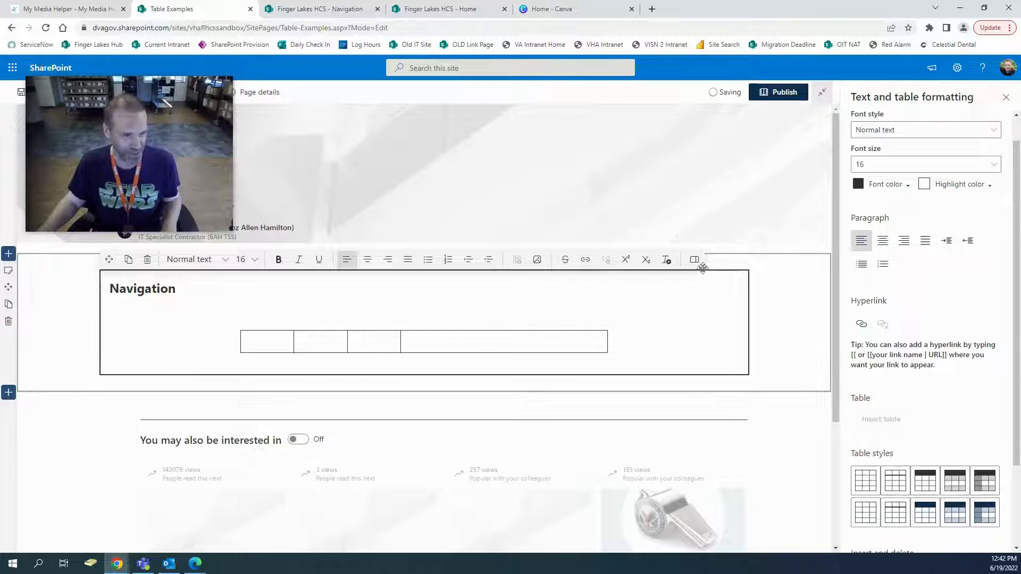
click(695, 260)
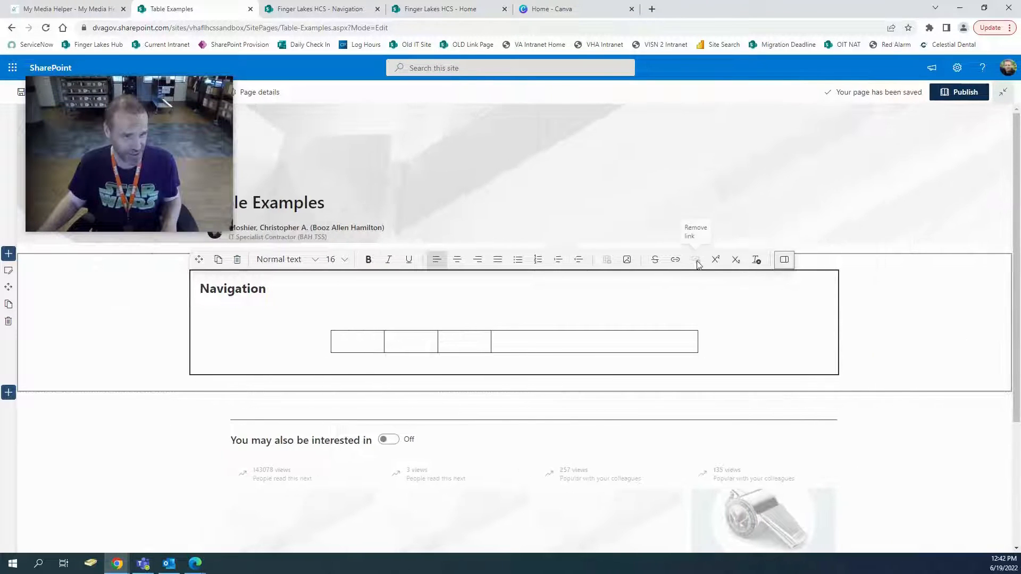
click(784, 260)
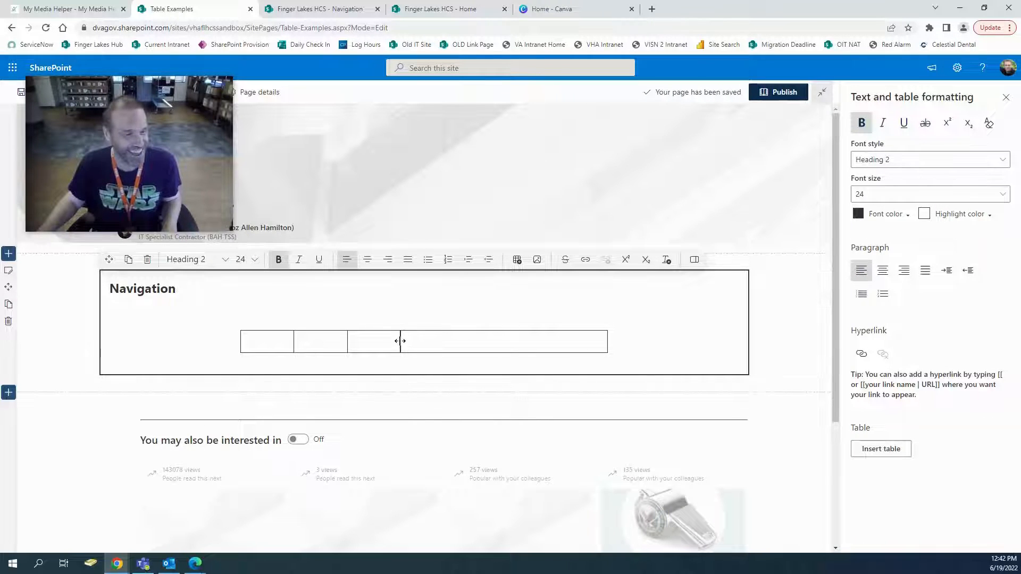
Move the three inner column borders of the single-row table rightward to spread its width more evenly across the four columns.
drag(421, 341, 487, 338)
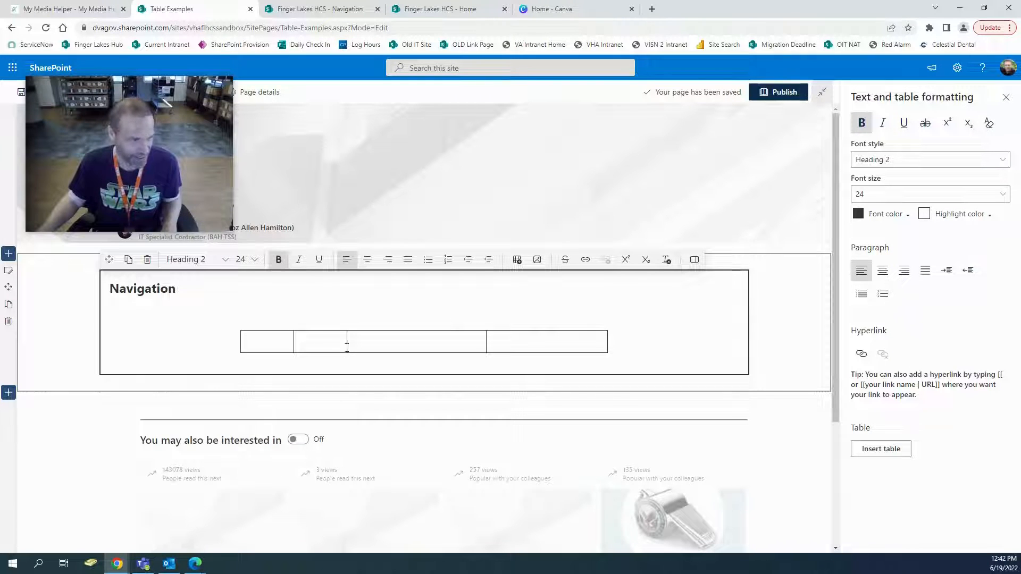
drag(348, 339, 395, 340)
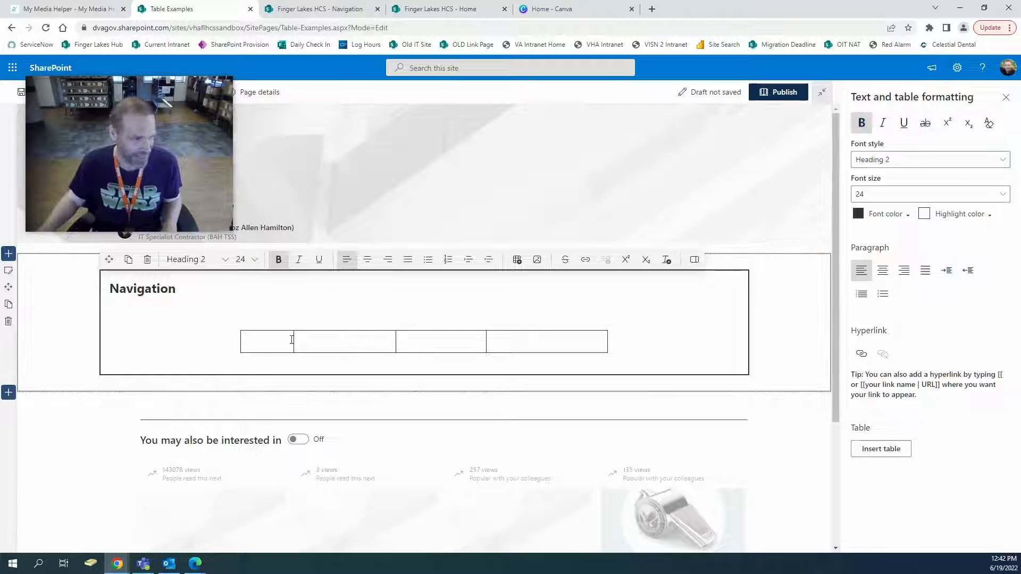
click(608, 343)
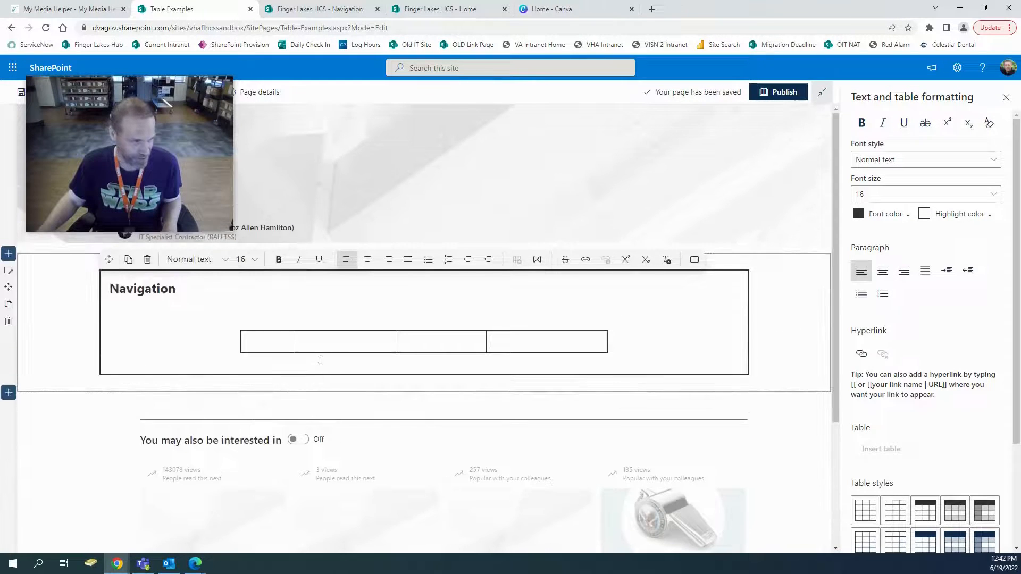
drag(293, 343, 330, 343)
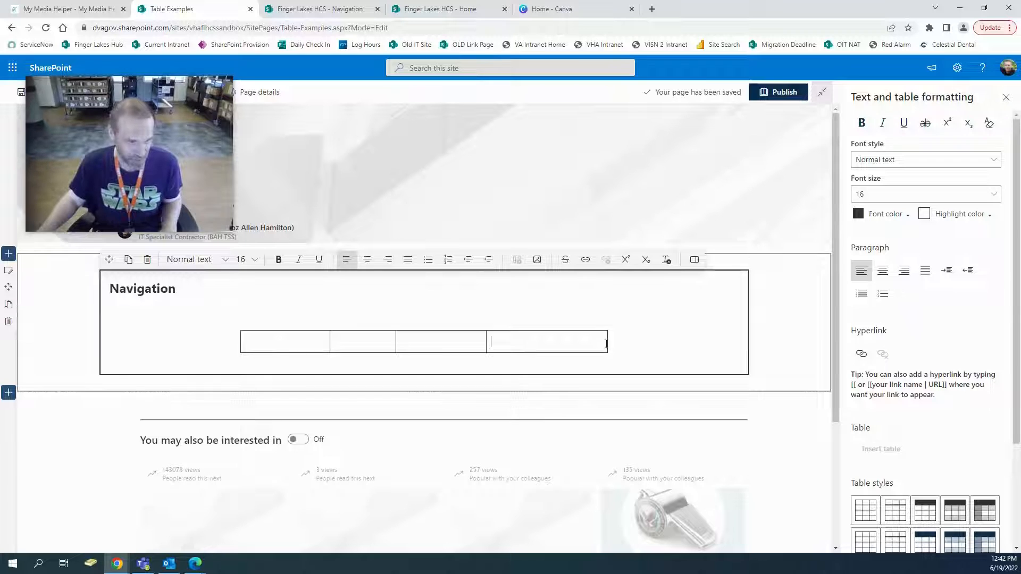
click(581, 339)
text(dddd)
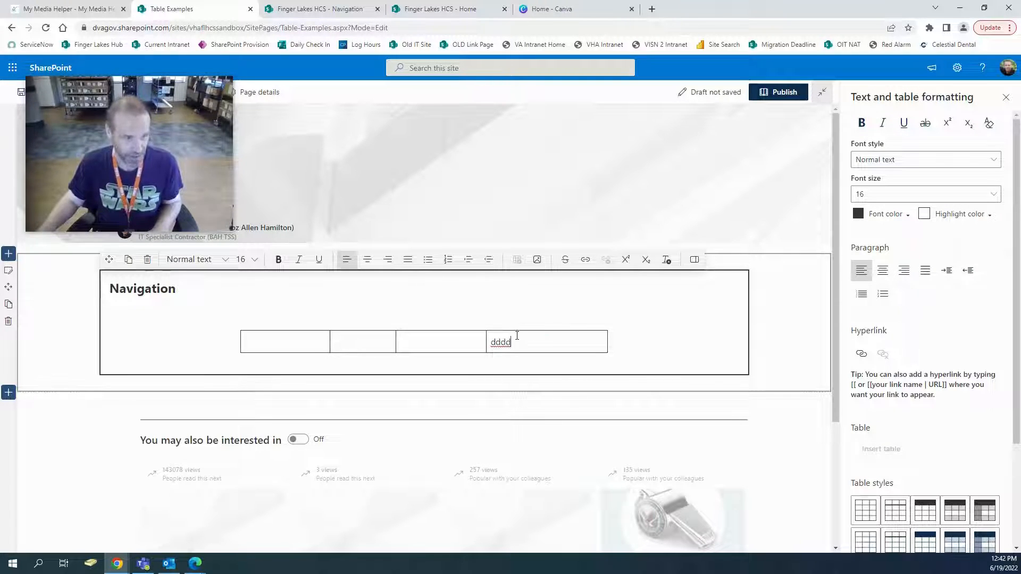
drag(517, 336, 487, 341)
key(BackSpace)
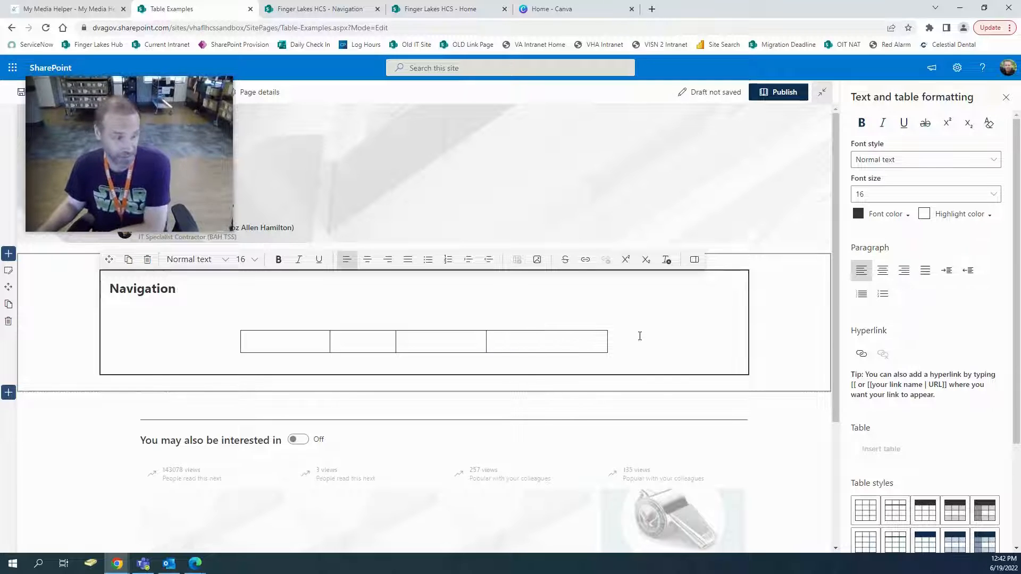
Add a blank line beneath the single-row table and insert a second three-by-three table there.
click(639, 337)
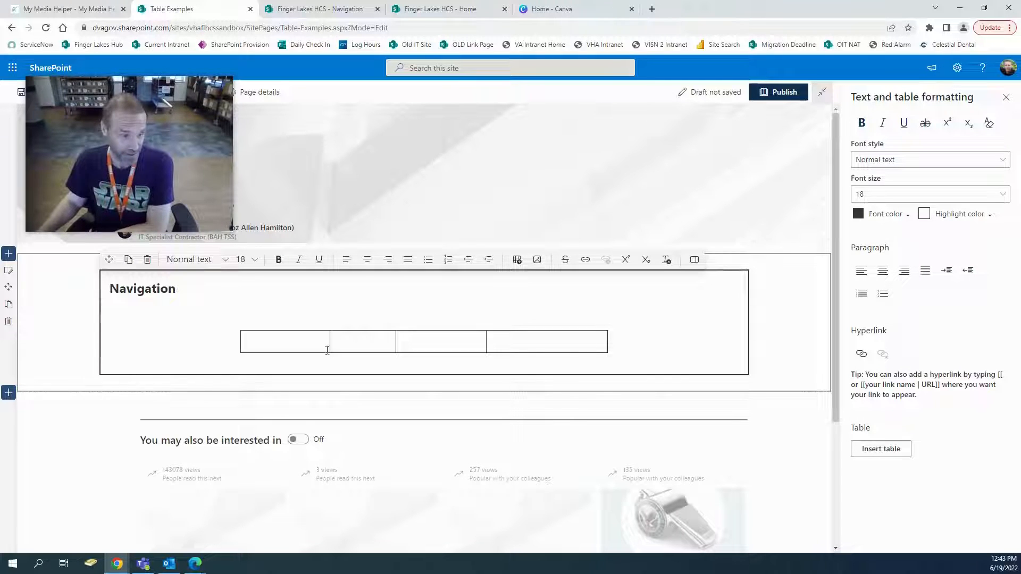
key(Return)
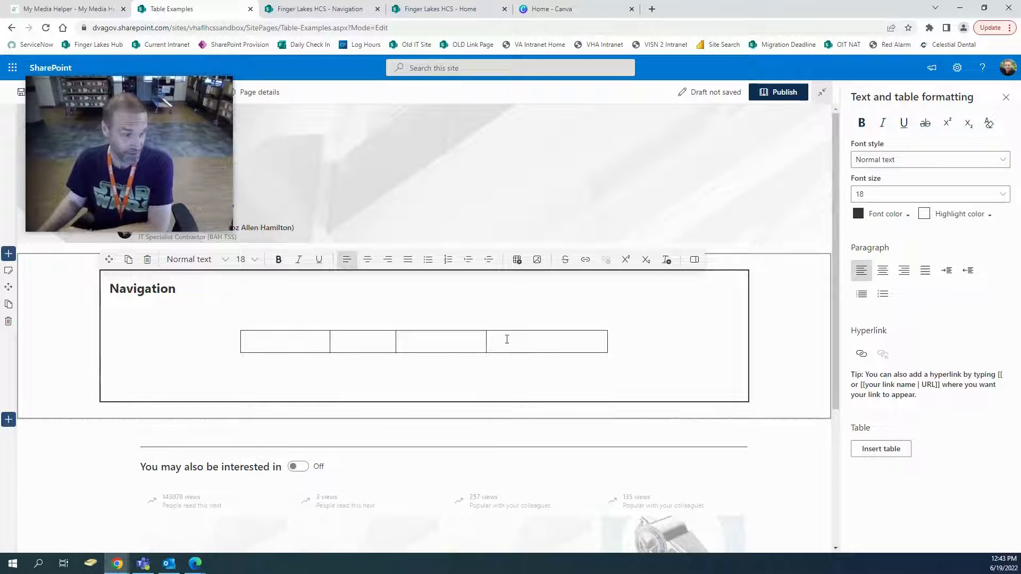
click(606, 346)
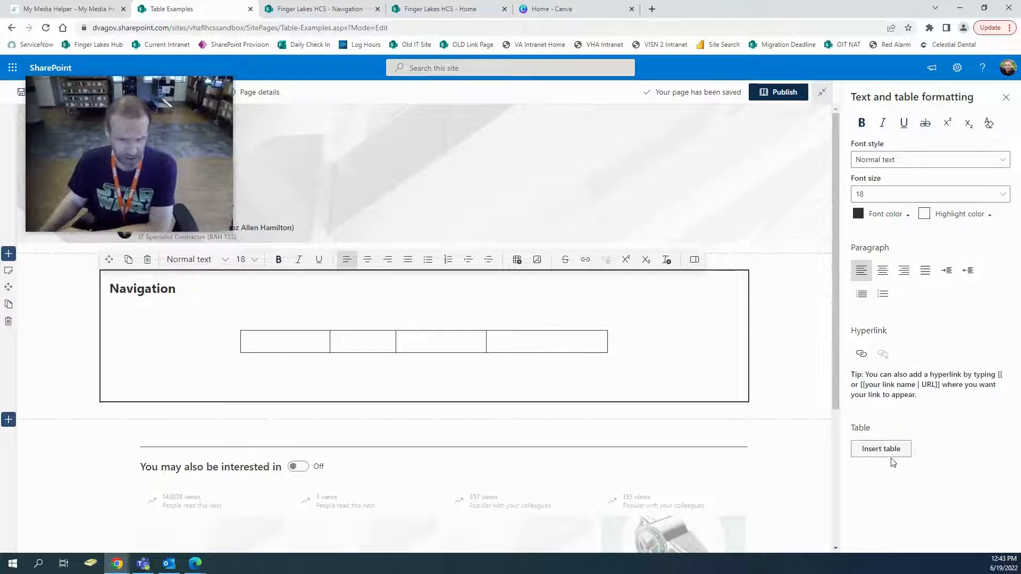
click(888, 451)
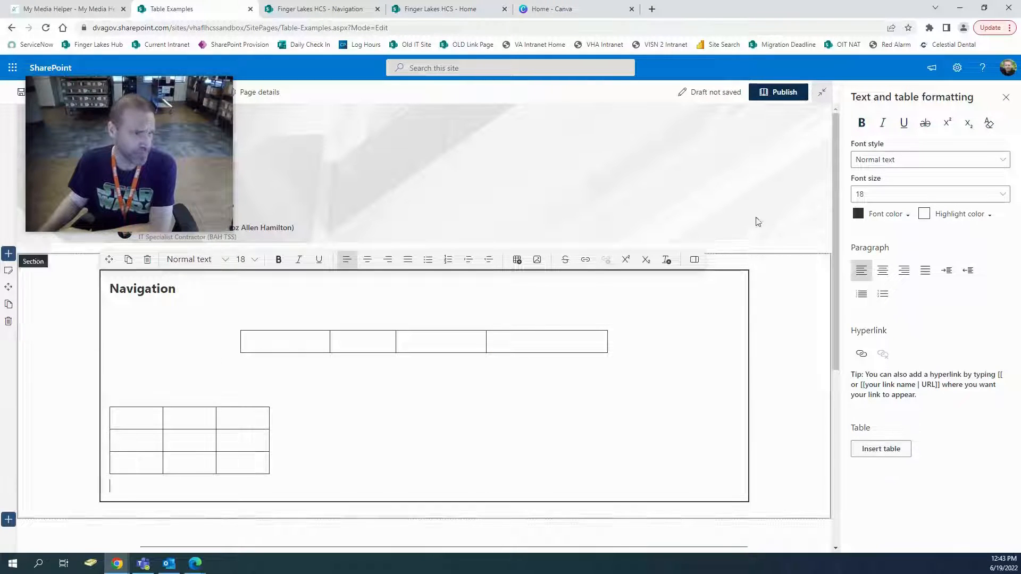
Insert two columns on the left side of the second table, matching the five-column table on the classic Navigation page.
click(420, 9)
click(520, 14)
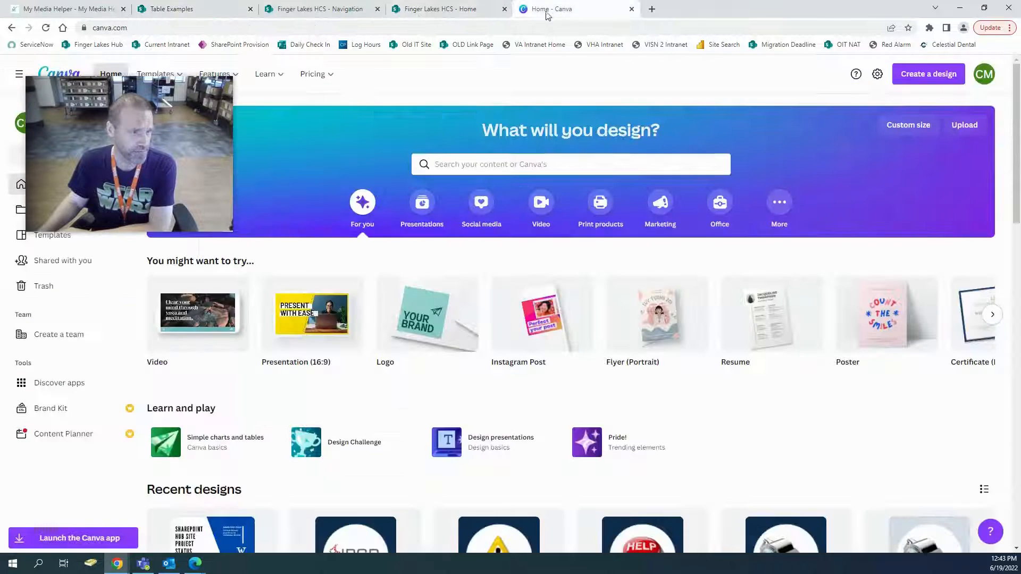
click(292, 10)
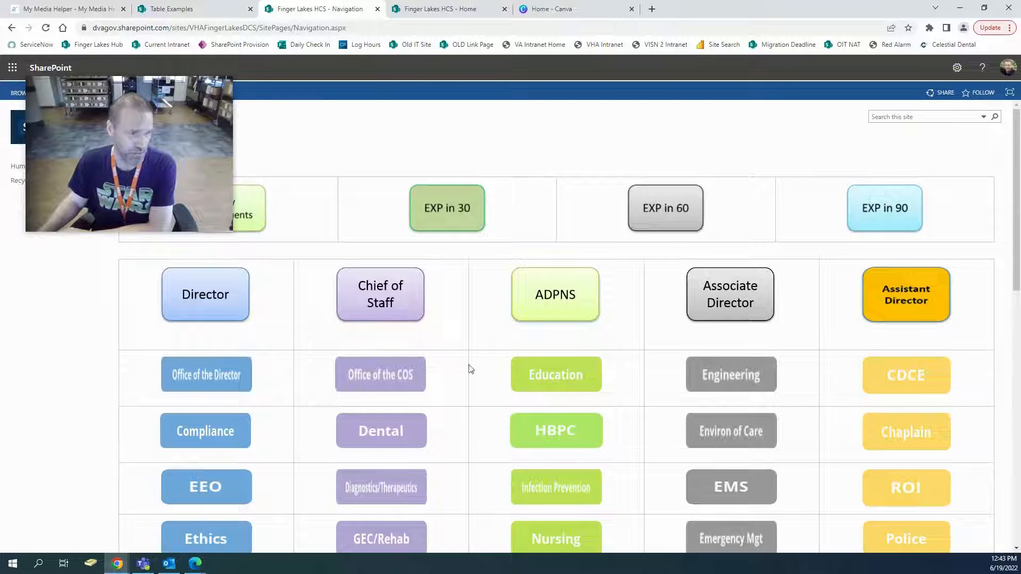
click(196, 10)
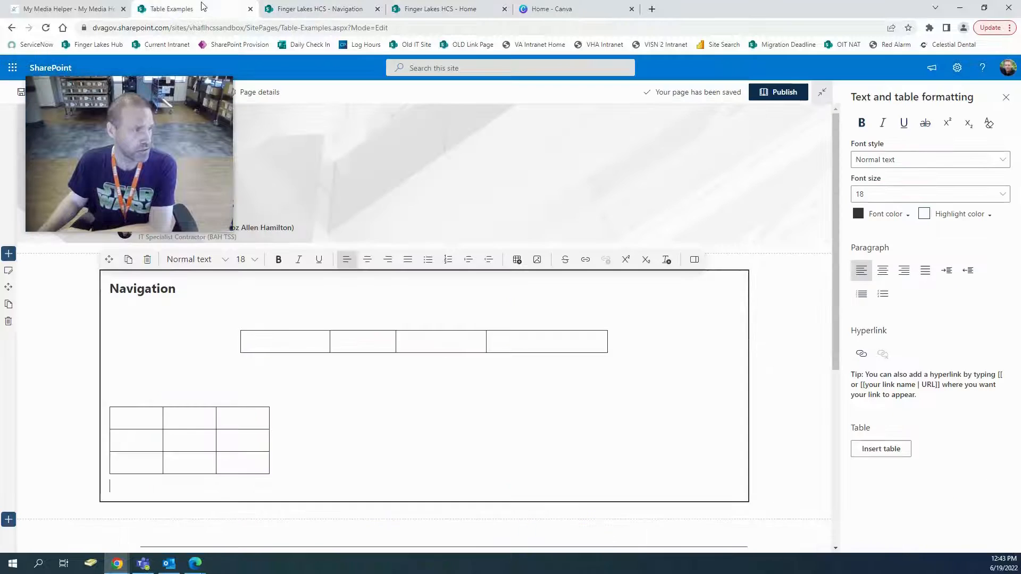
click(150, 413)
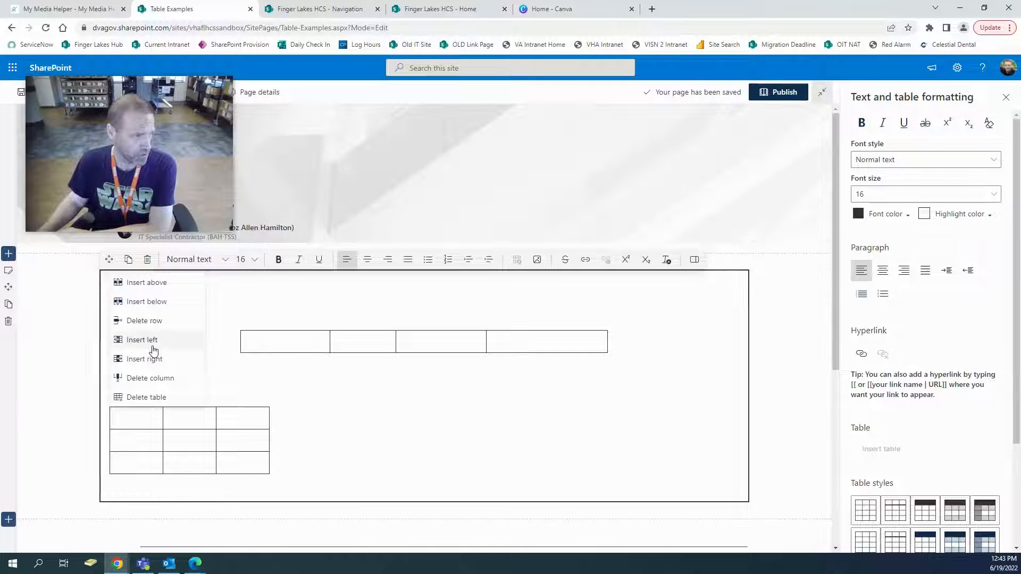
click(153, 349)
click(142, 420)
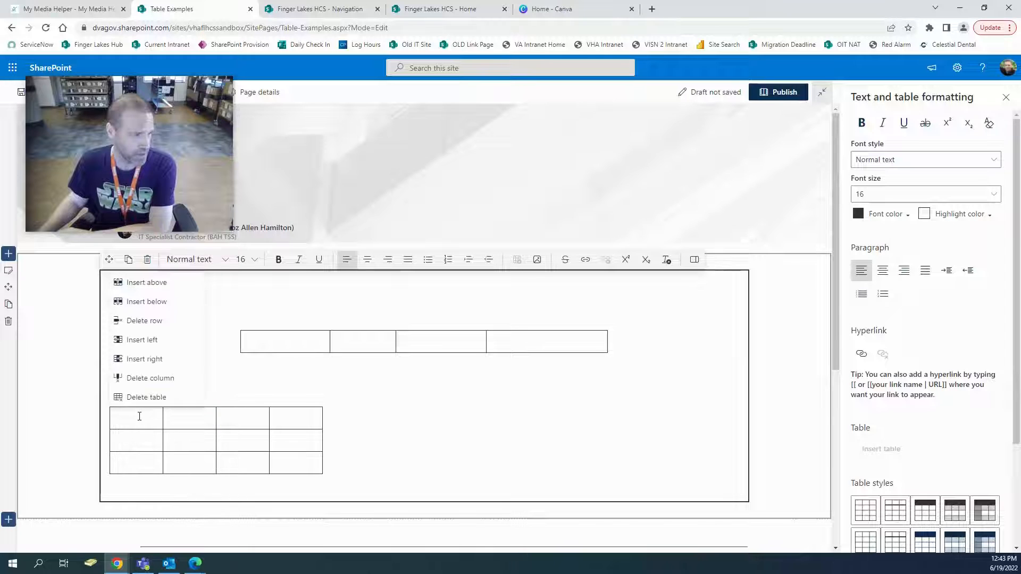
click(155, 350)
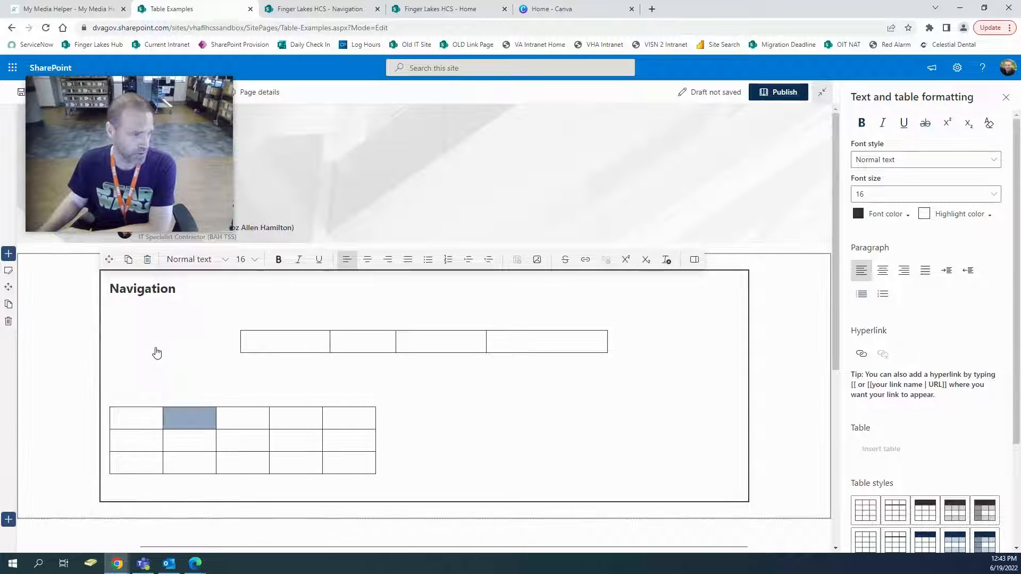
Center the five-column table beneath the single-row table.
click(229, 443)
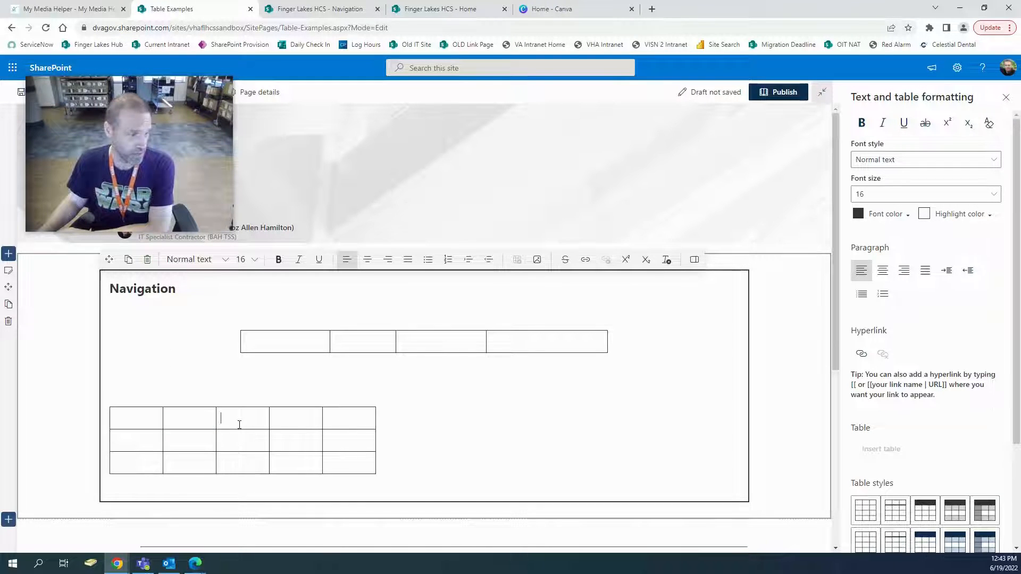
scroll(917, 404, down, 3)
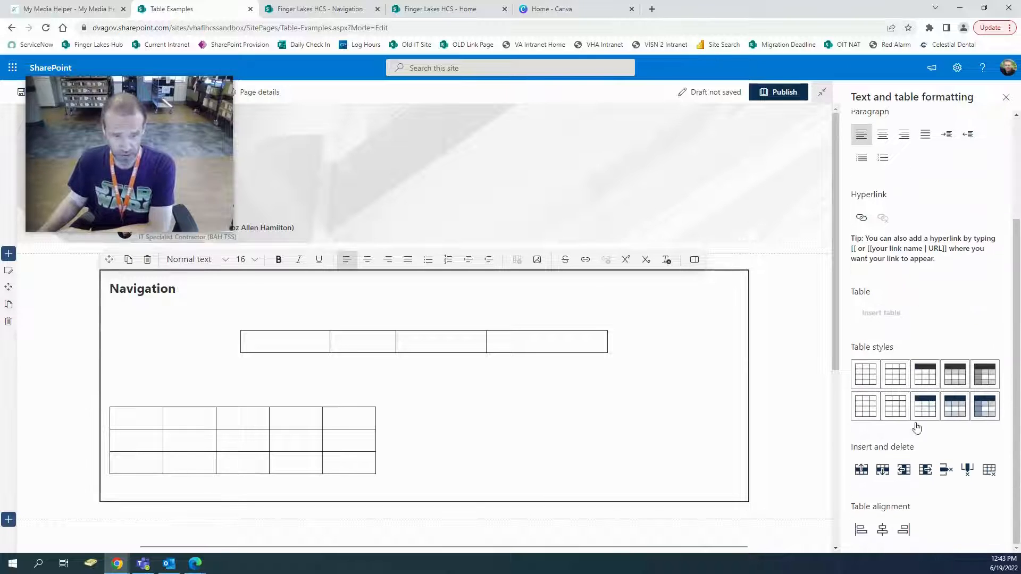
click(882, 529)
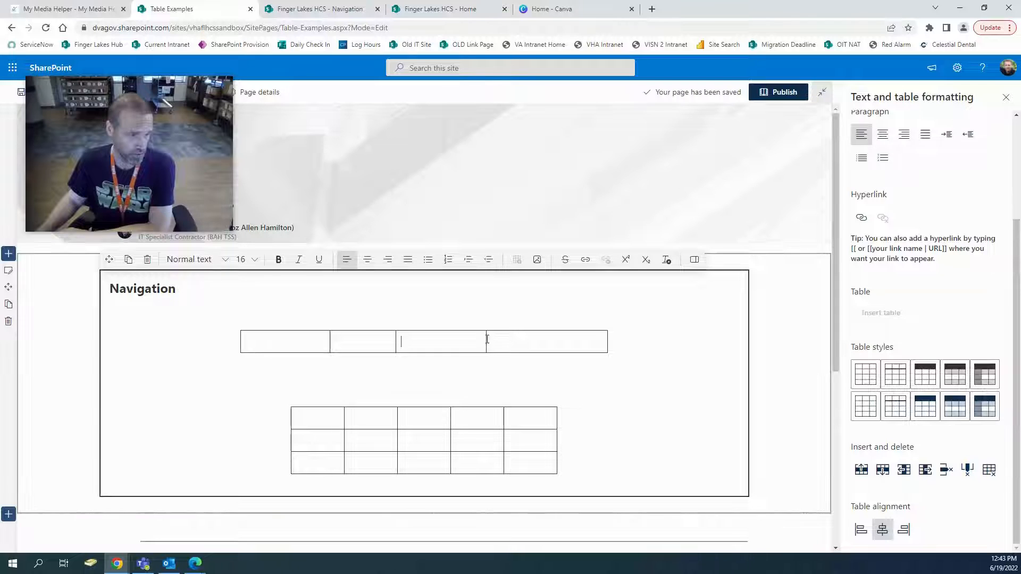
Move the single-row table's third inner border rightward, narrowing its last column, and widen the five-column table by its outer right edge.
drag(554, 340, 586, 339)
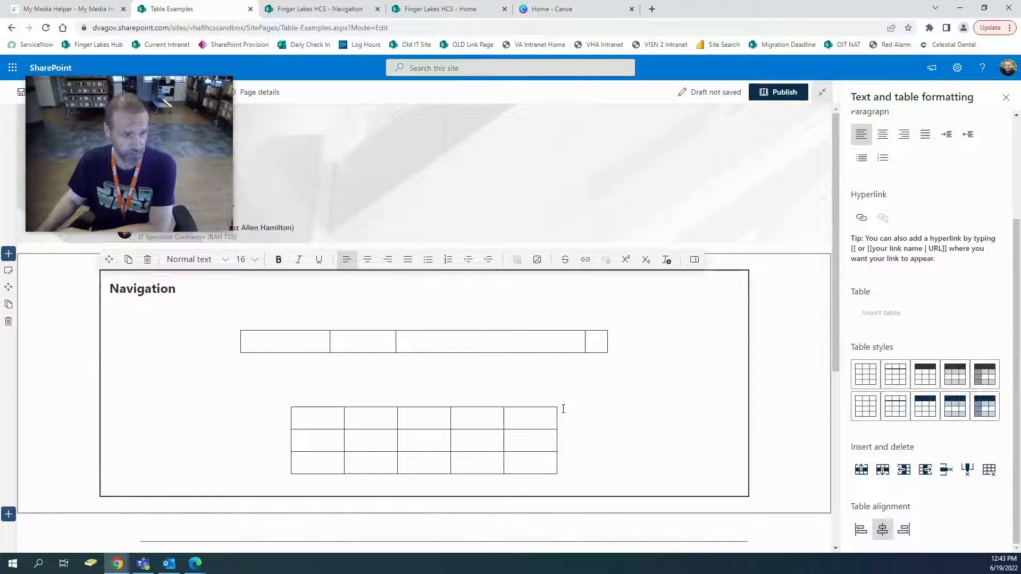
drag(557, 414, 731, 424)
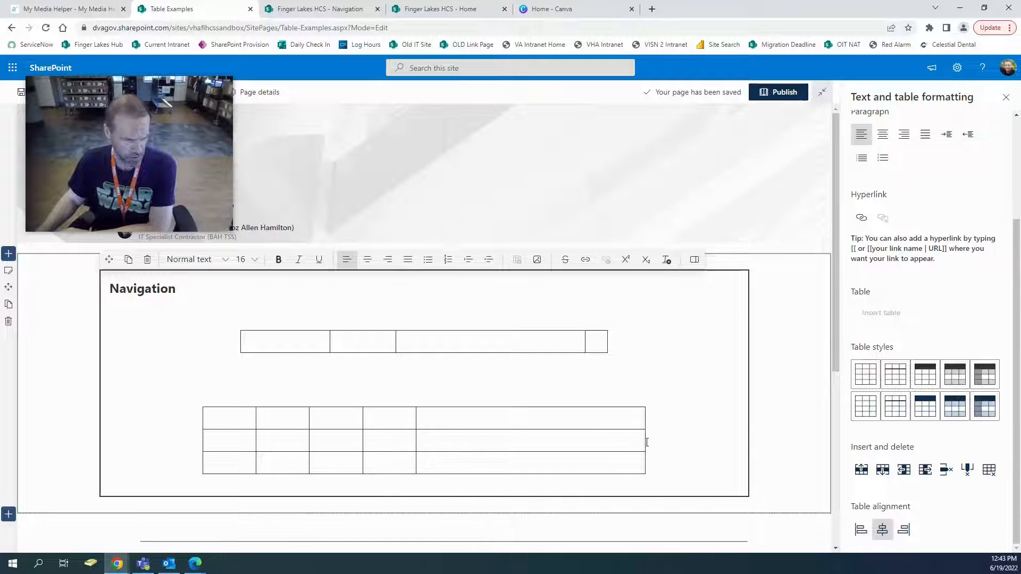
click(642, 414)
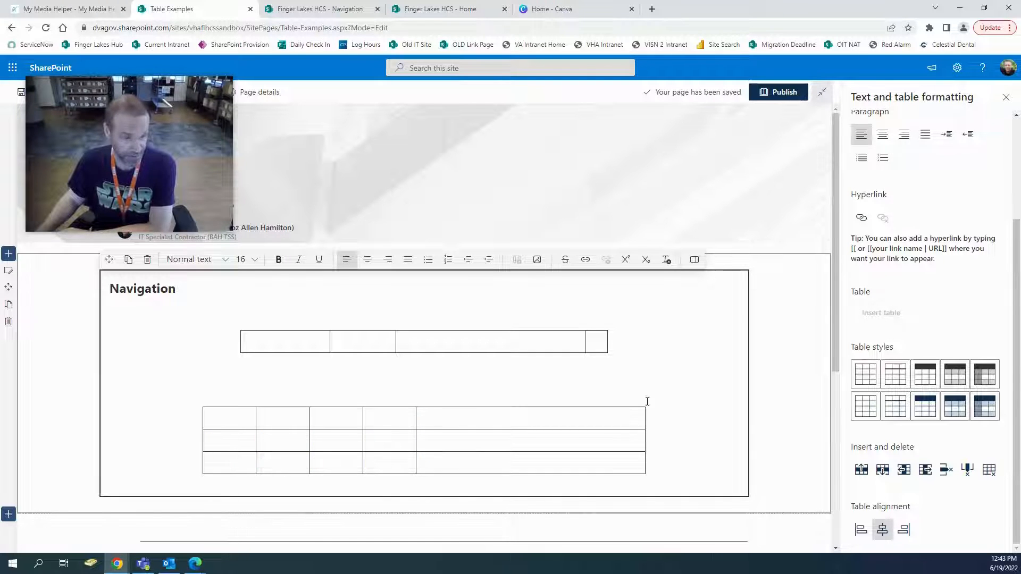
click(604, 347)
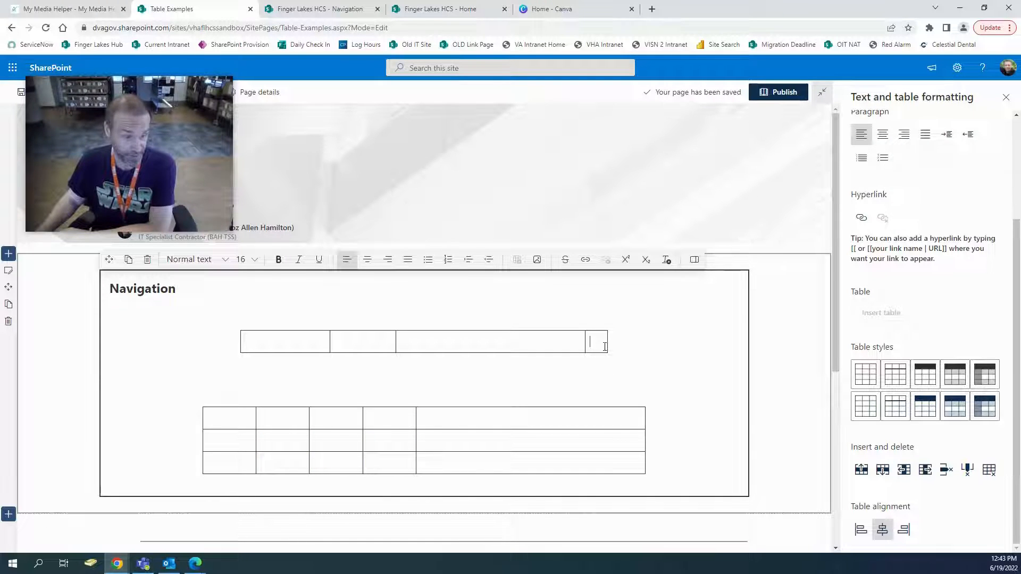
click(530, 375)
Move the fourth, third and second inner column borders of the five-column table rightward to share out the added width.
drag(414, 416, 490, 423)
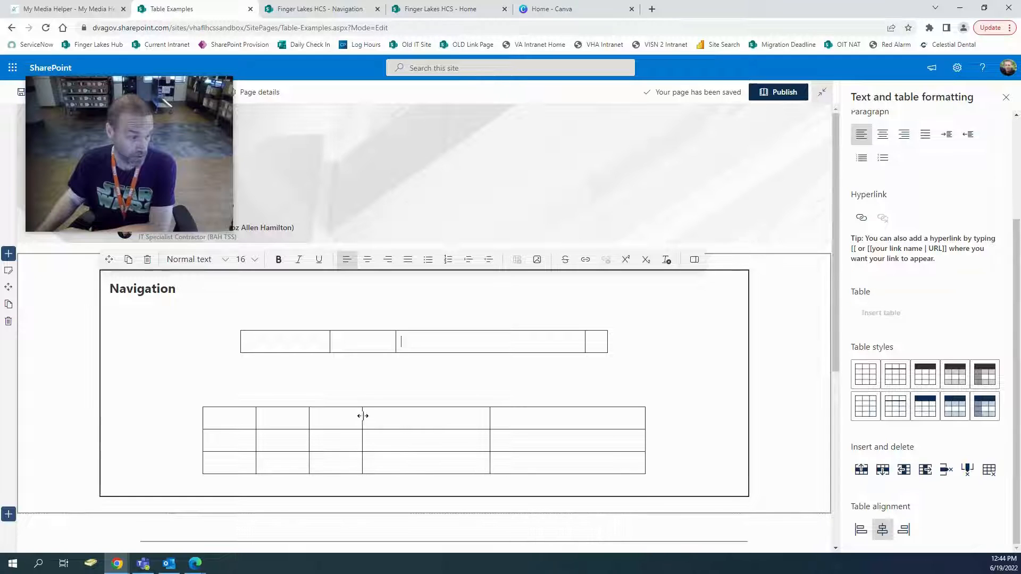
drag(363, 416, 416, 417)
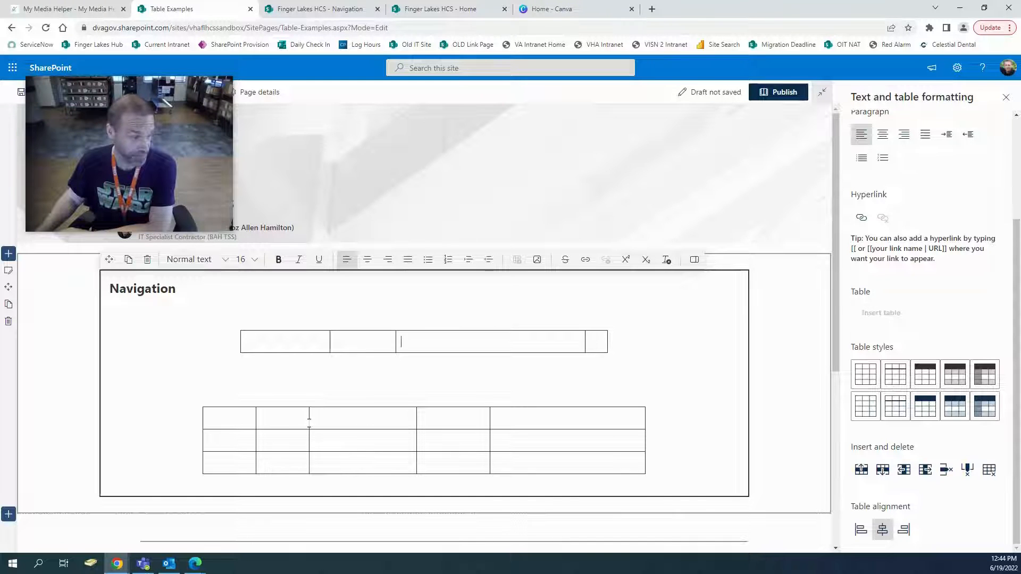
drag(310, 419, 347, 419)
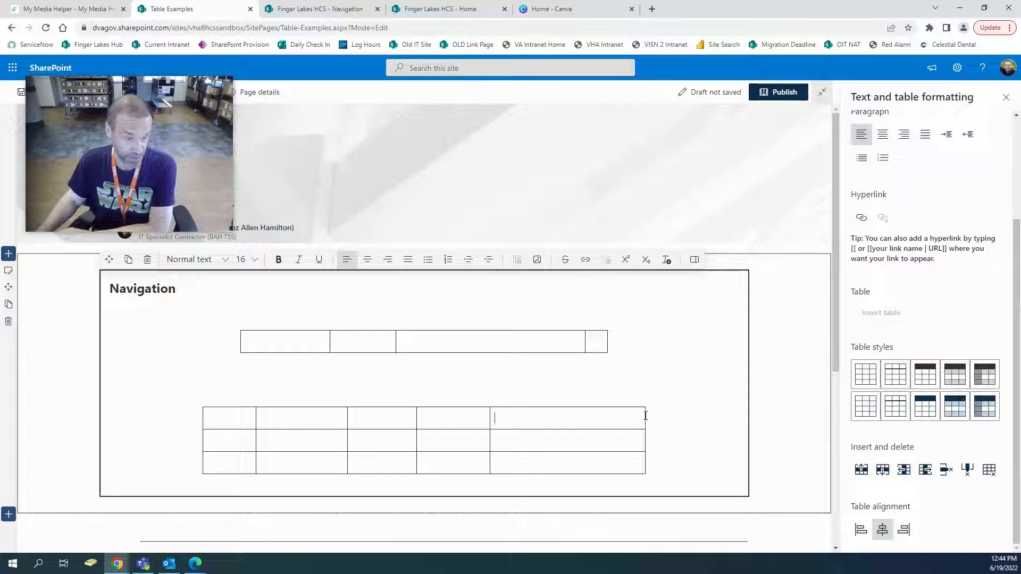
Try to resize the five-column table again from its outer left and right borders.
click(642, 441)
drag(649, 440, 620, 411)
click(641, 442)
right_click(640, 442)
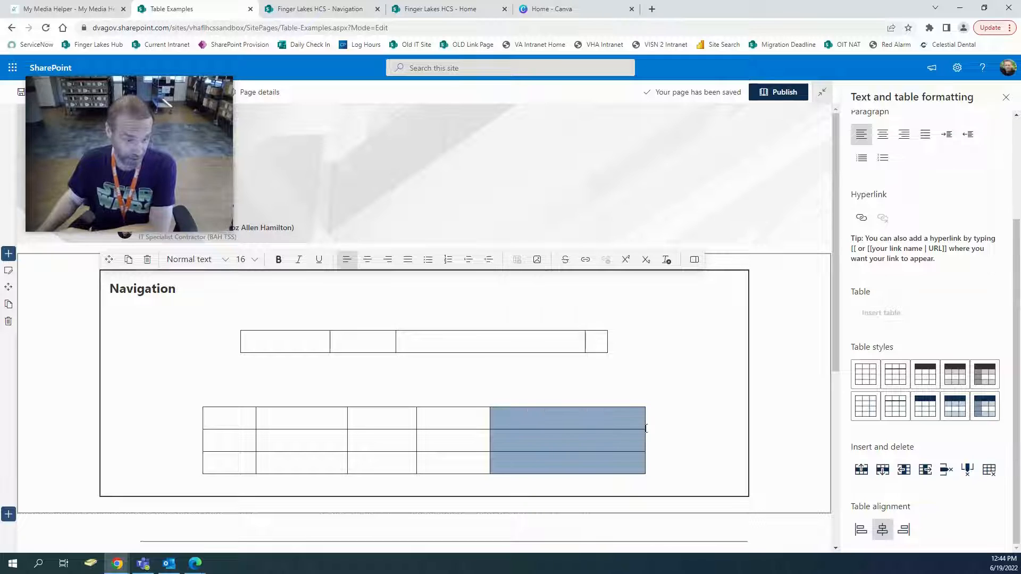
click(642, 442)
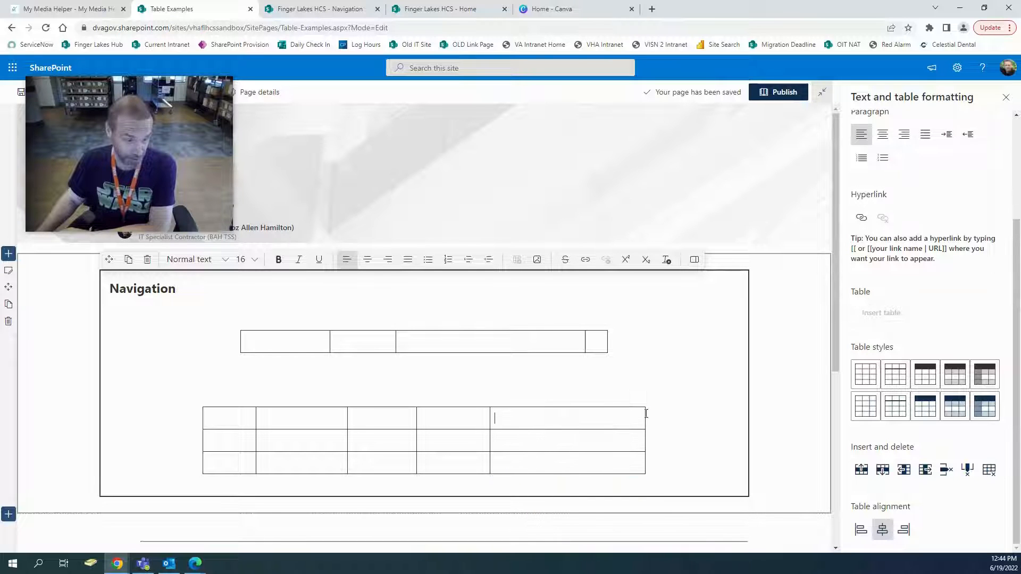
right_click(646, 418)
key(Escape)
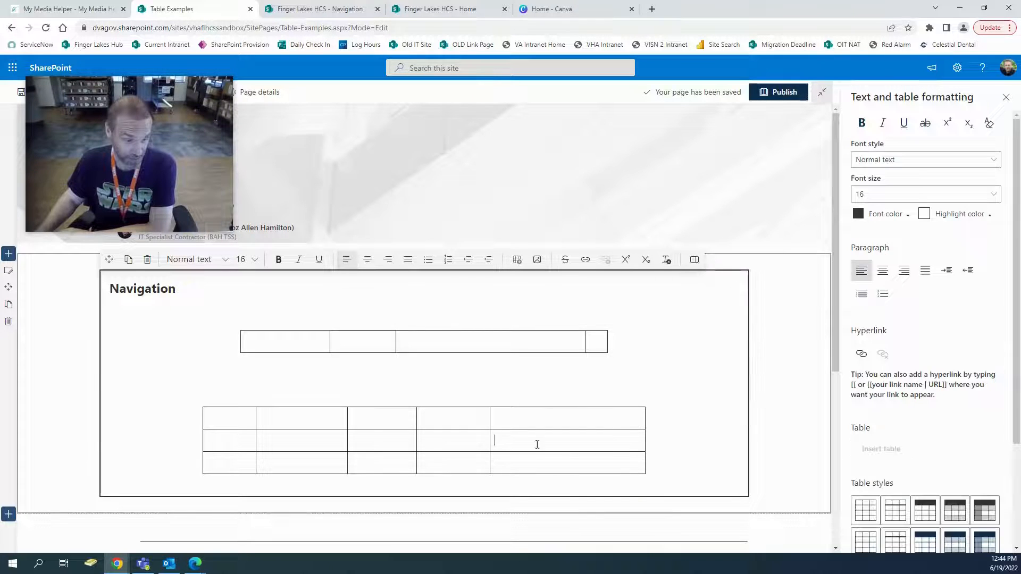
click(490, 441)
click(210, 441)
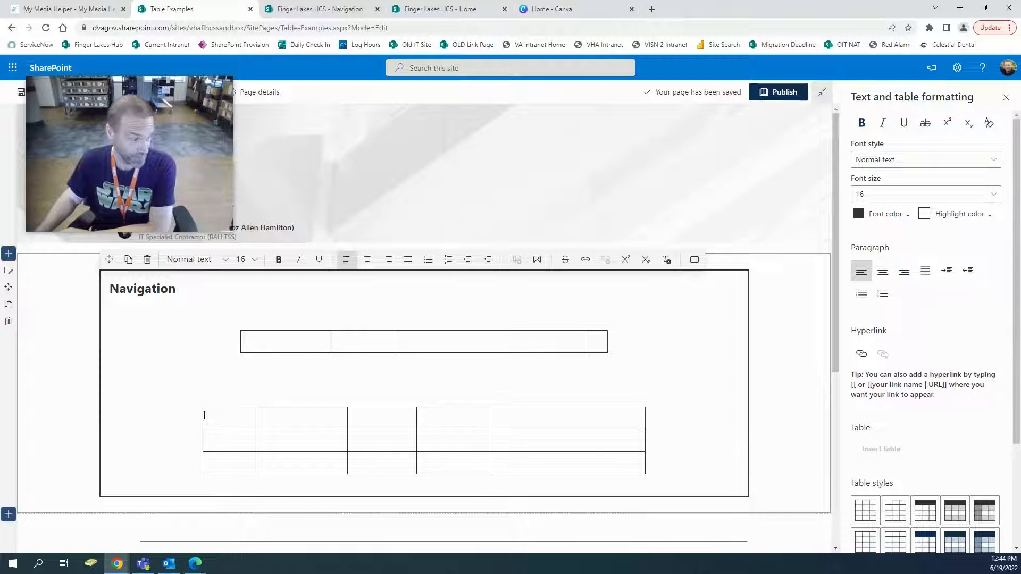
Adjust all four inner column borders of the five-column table so its columns are more evenly wide.
scroll(564, 457, down, 1)
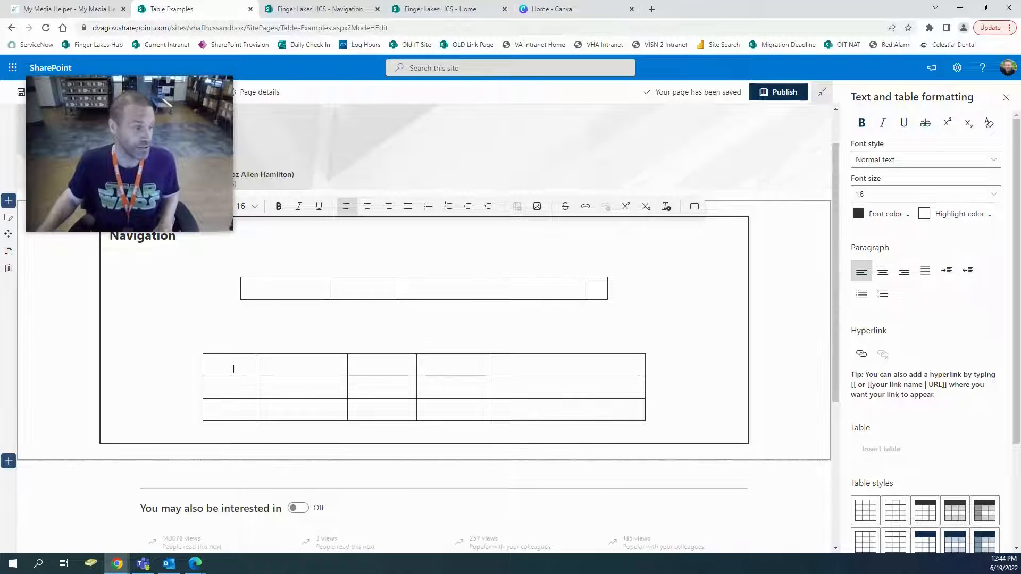
click(273, 365)
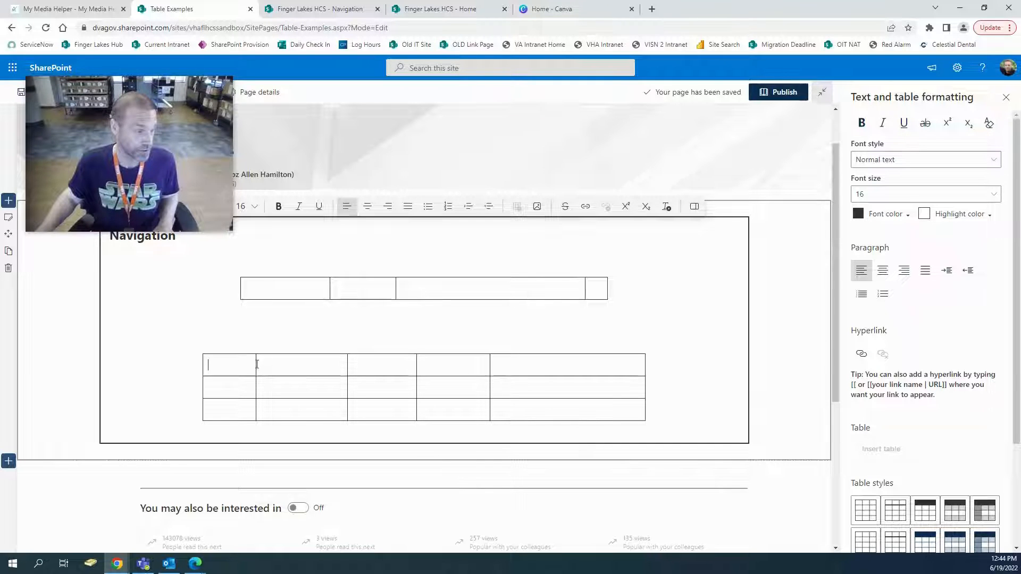
drag(256, 363, 306, 363)
drag(488, 361, 534, 366)
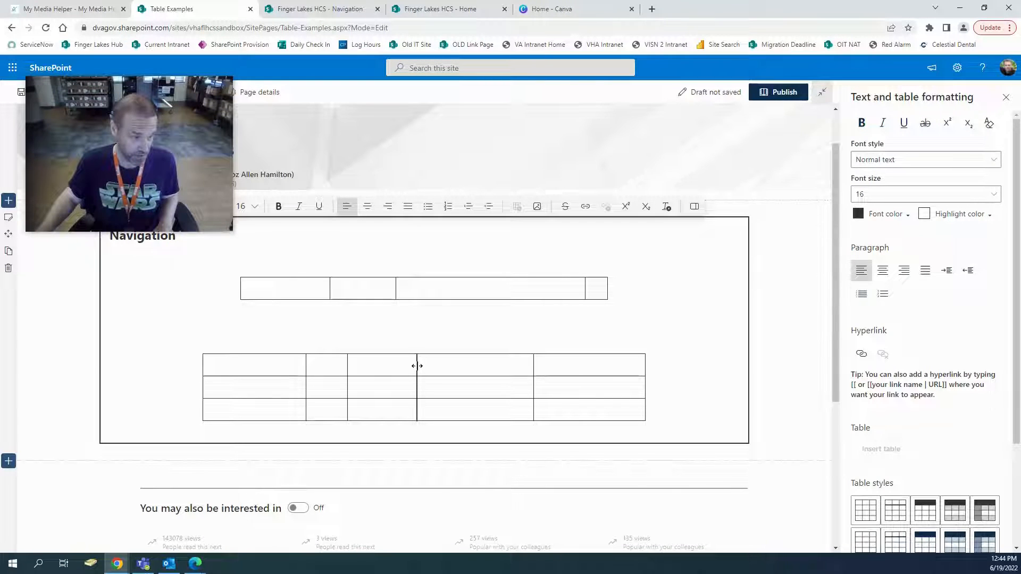
drag(417, 367, 437, 367)
drag(347, 368, 289, 369)
scroll(479, 346, down, 2)
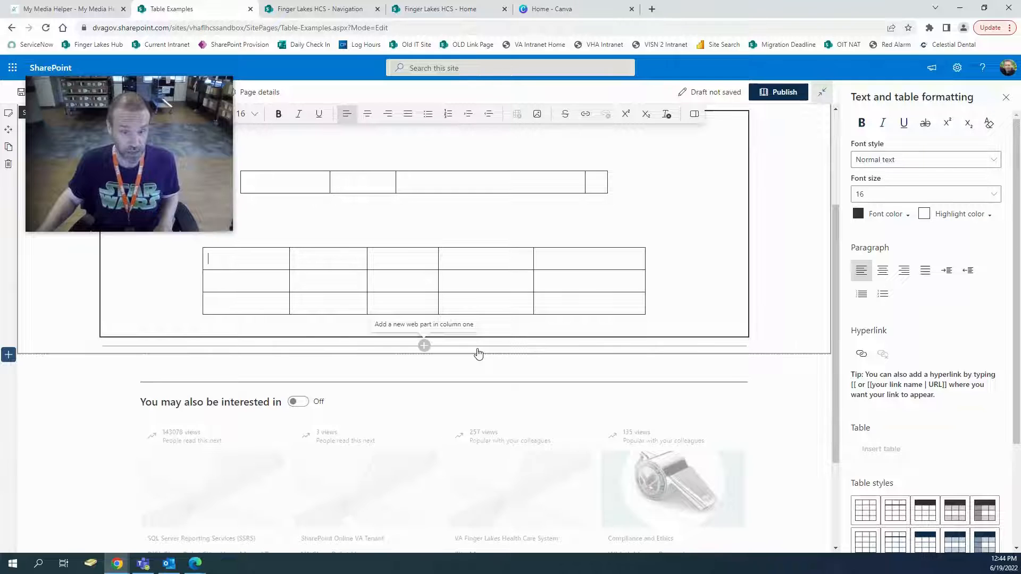
Try once more to move the five-column table's outer right border, and dismiss the row and column options.
scroll(479, 353, up, 1)
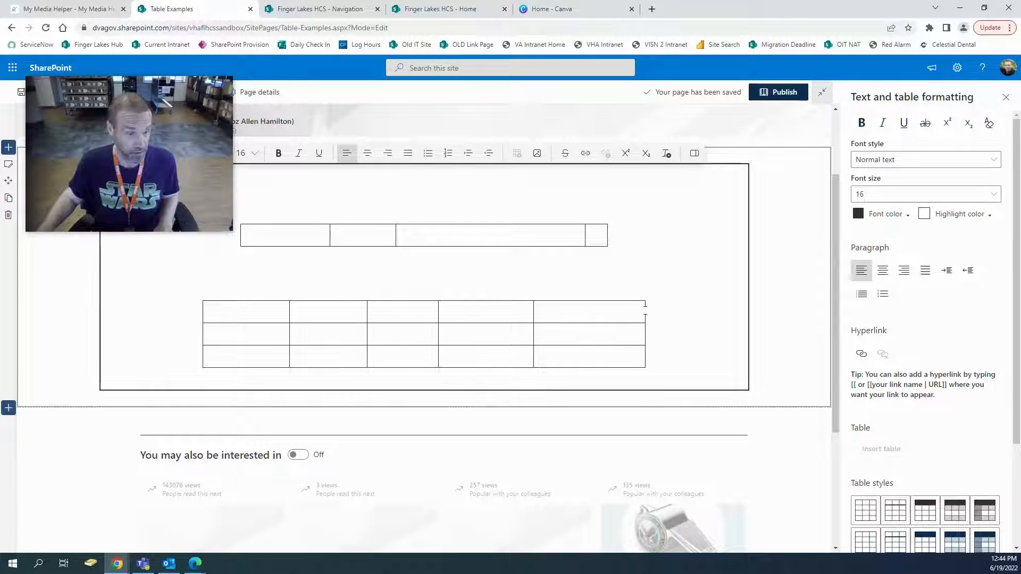
drag(647, 326, 641, 331)
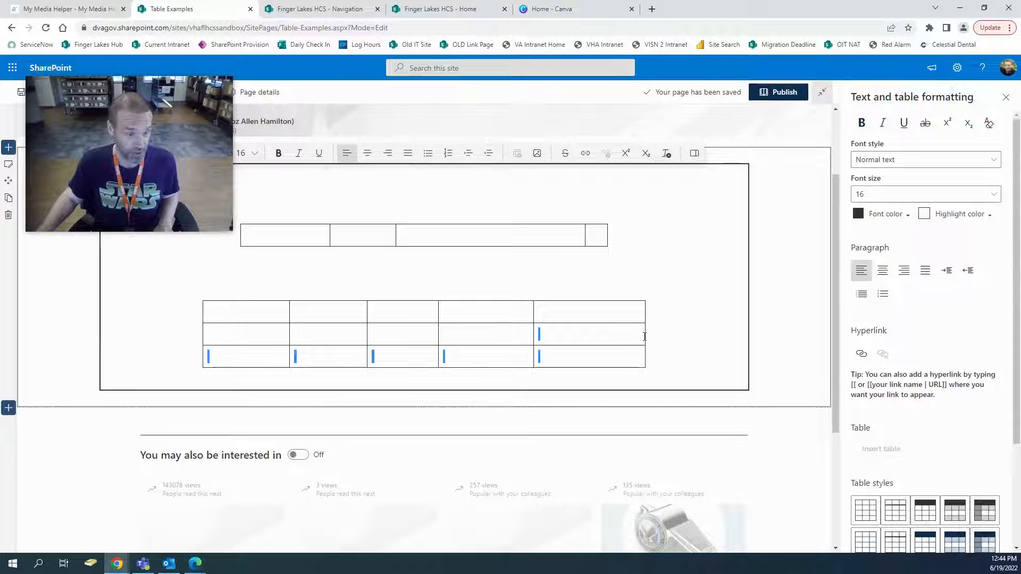
right_click(631, 327)
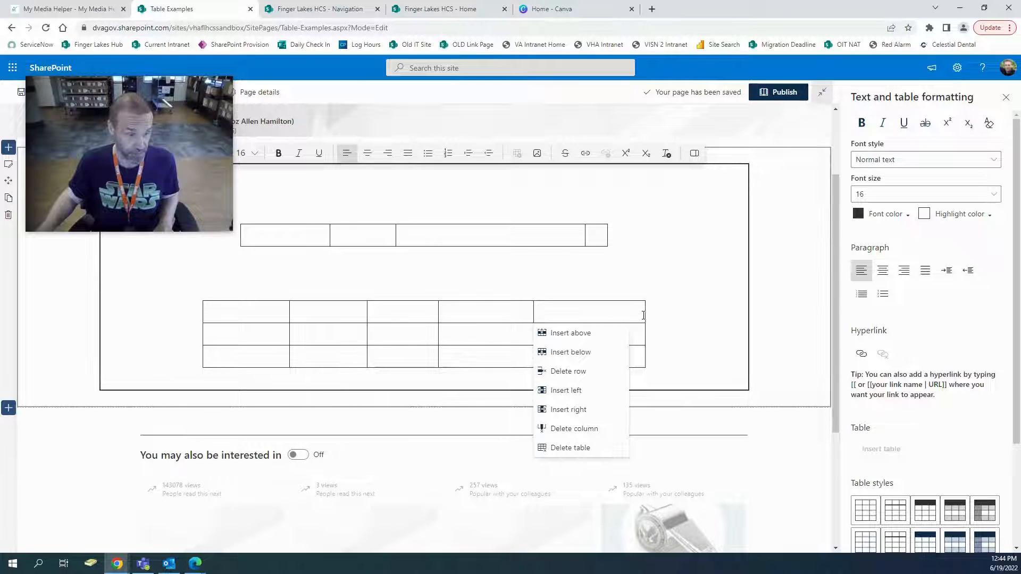
click(500, 320)
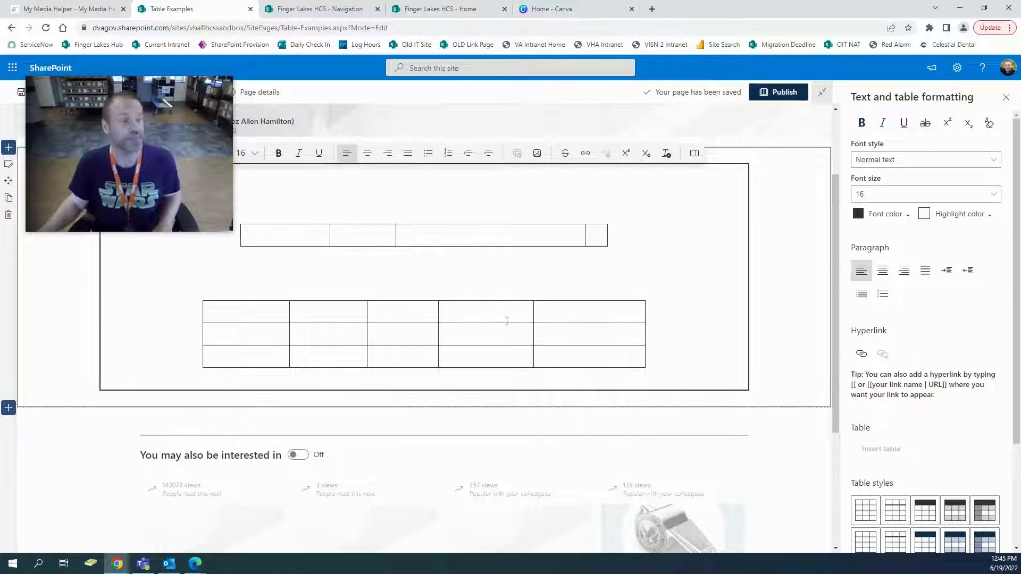
Examine the modern Document Navigation buttons on the Finger Lakes HCS home page and the image buttons on the classic Navigation page.
click(428, 9)
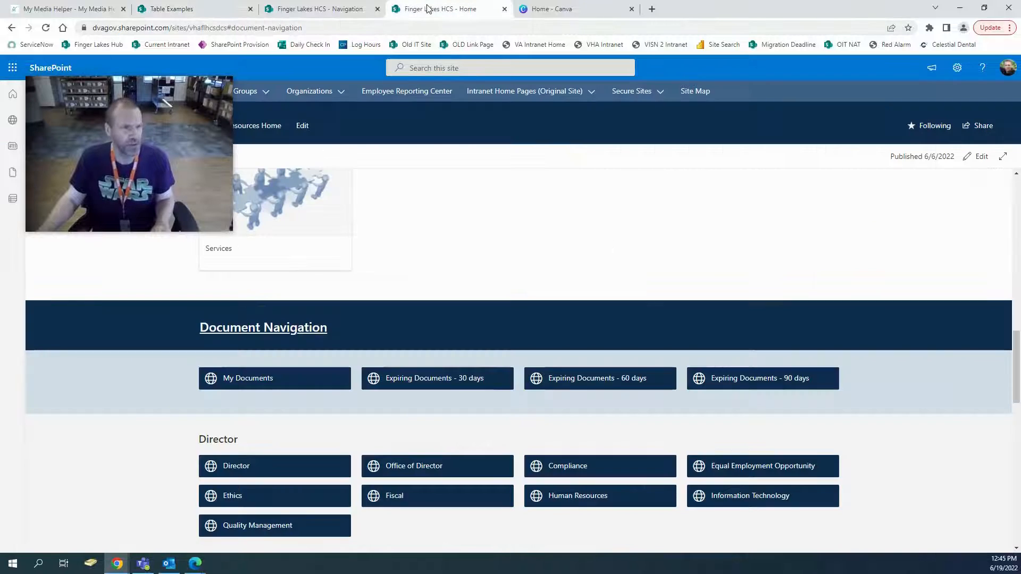
click(361, 9)
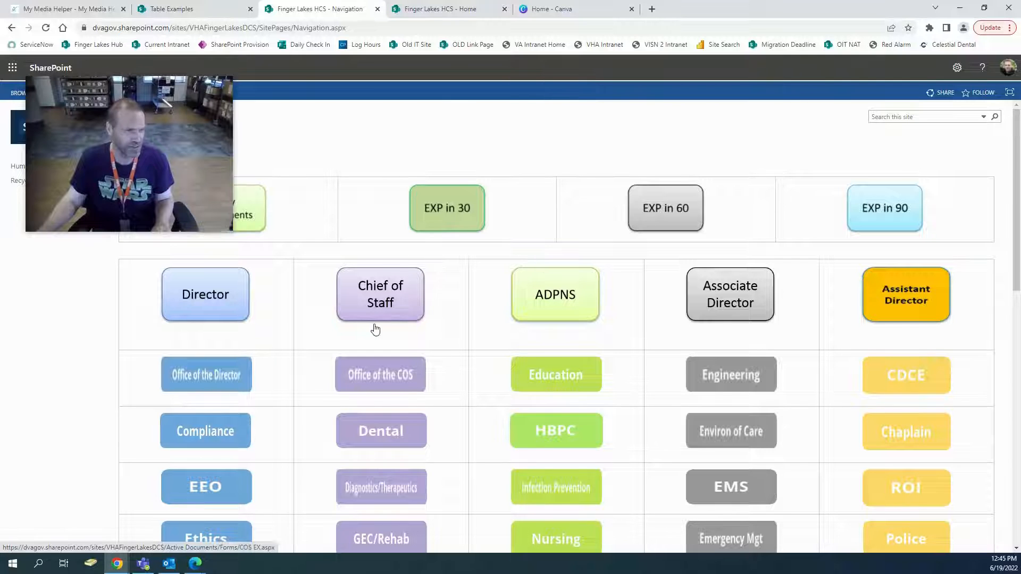
scroll(210, 335, down, 1)
scroll(209, 335, up, 1)
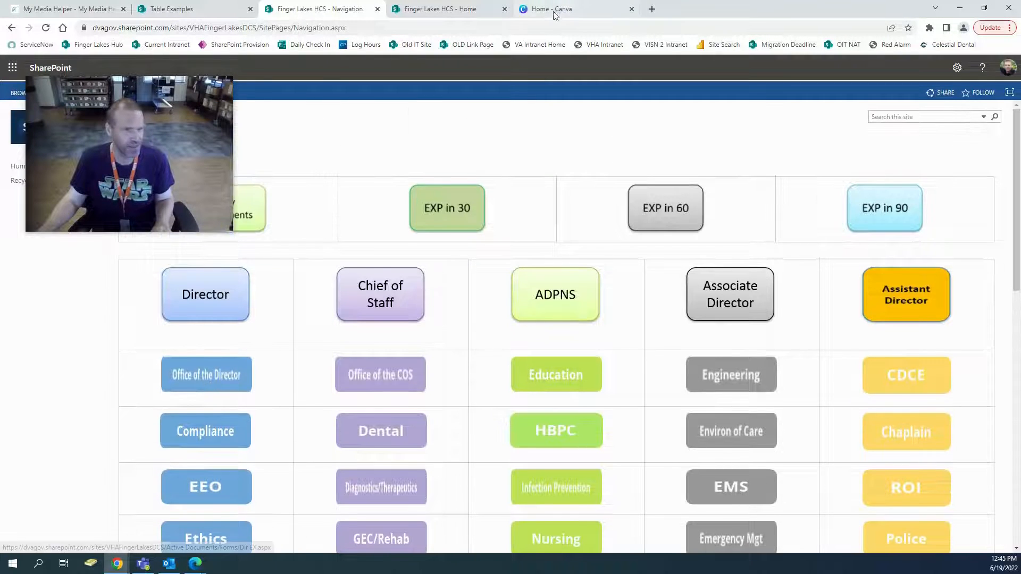
Switch to Canva and search its templates for "button".
click(557, 10)
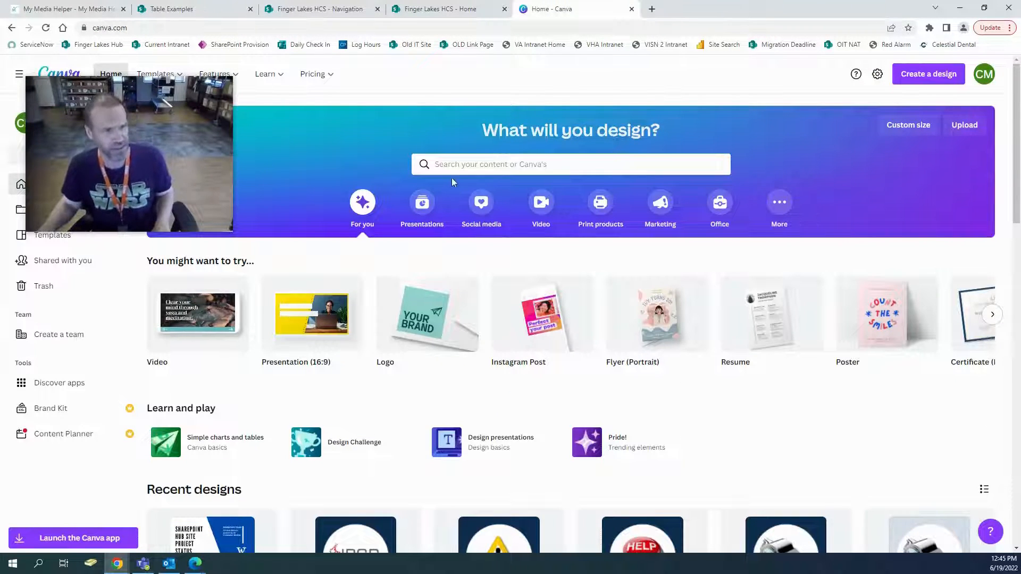
click(461, 166)
text(button)
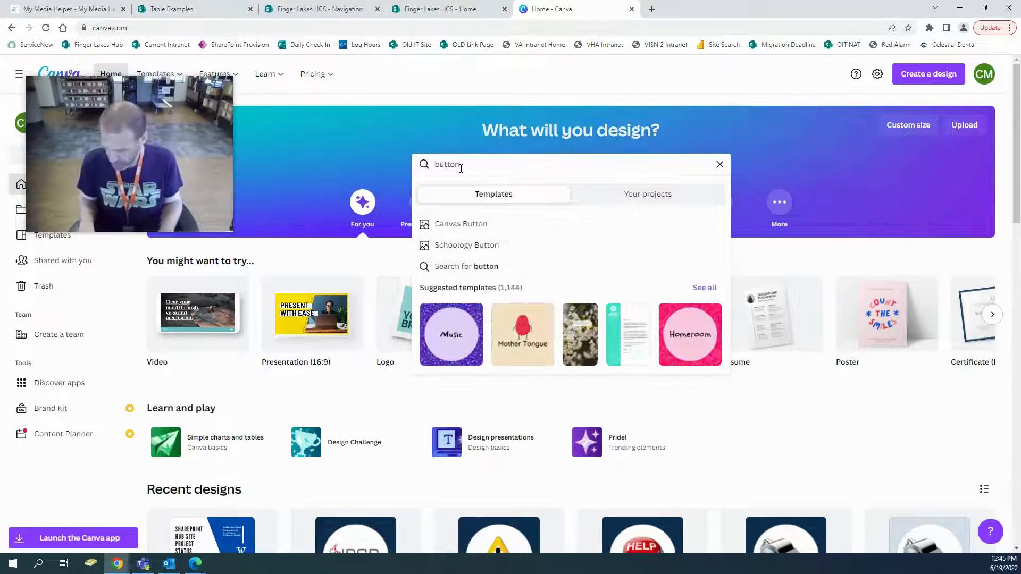
key(Return)
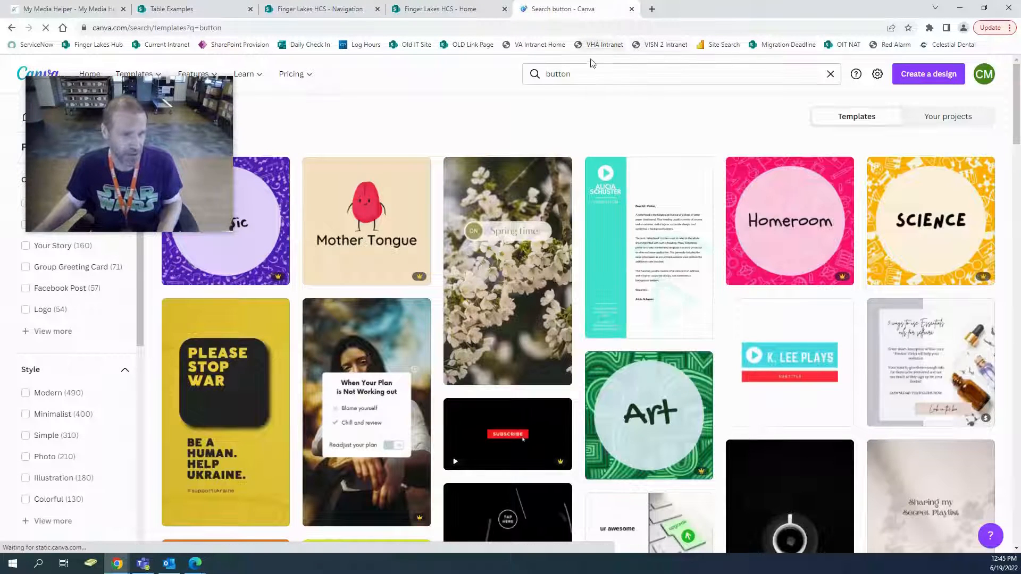
Change the template search to "buttons" and look through the results for a suitable button design.
click(598, 75)
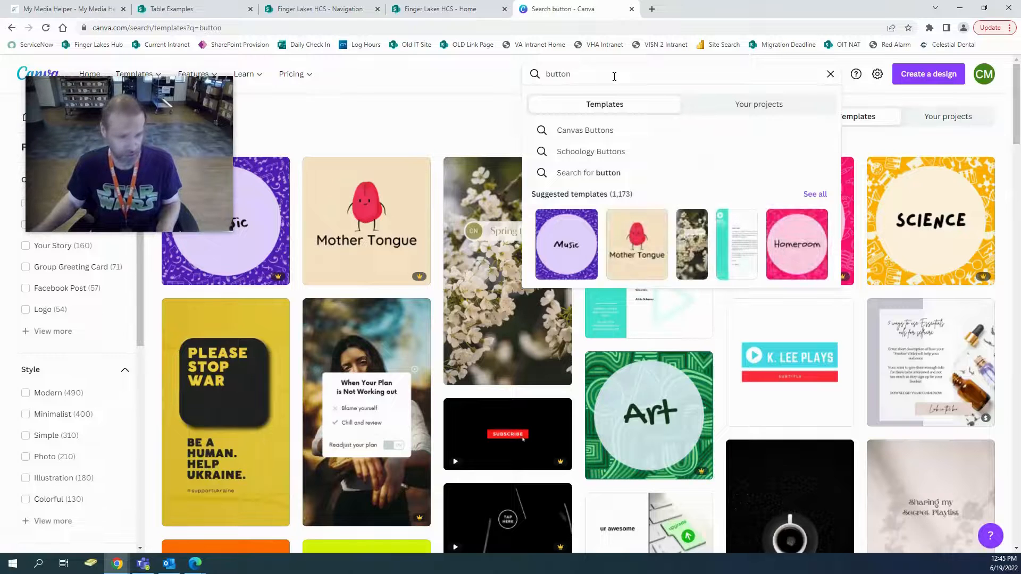
text(s)
key(Return)
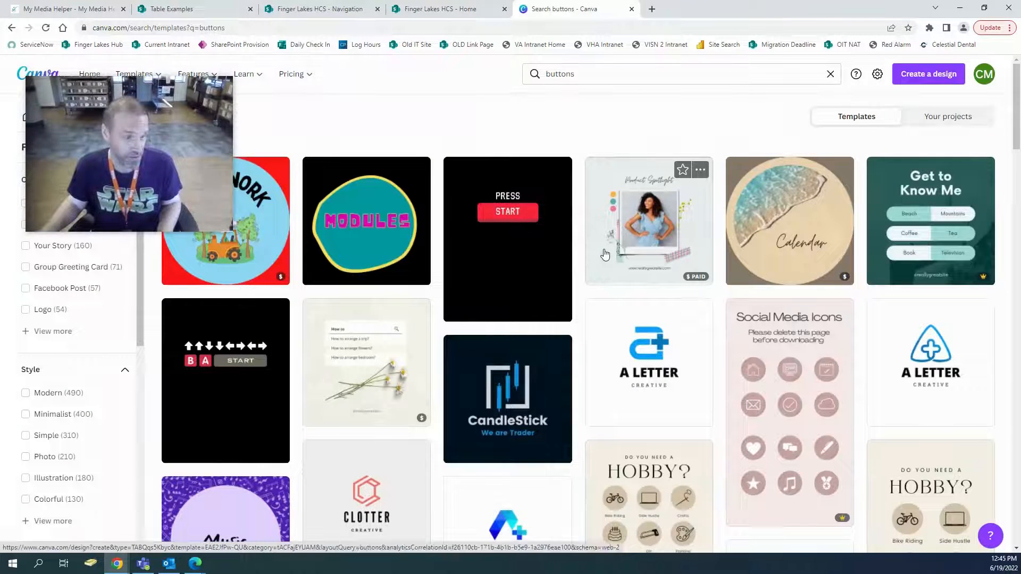
scroll(605, 254, down, 7)
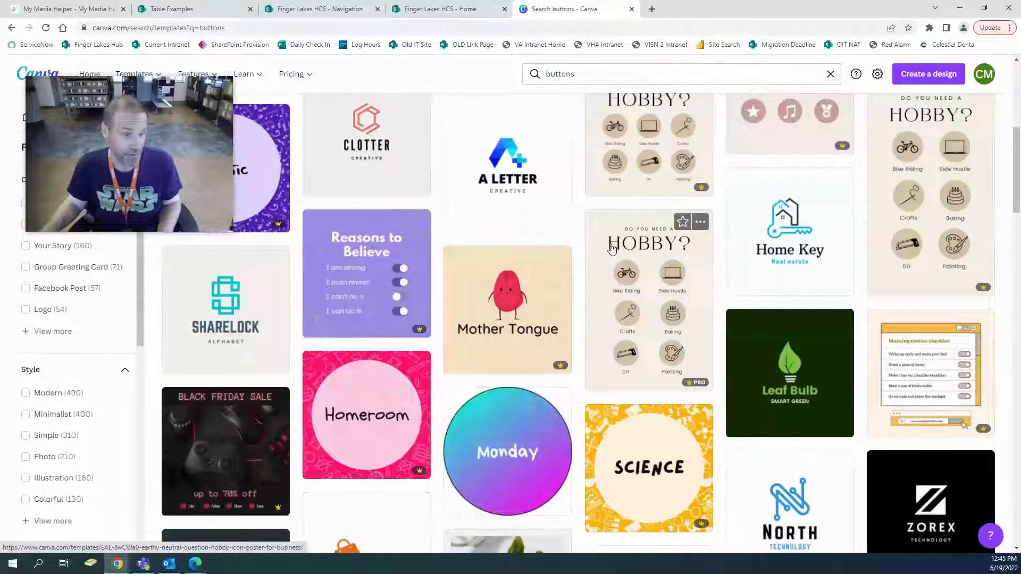
scroll(611, 249, down, 2)
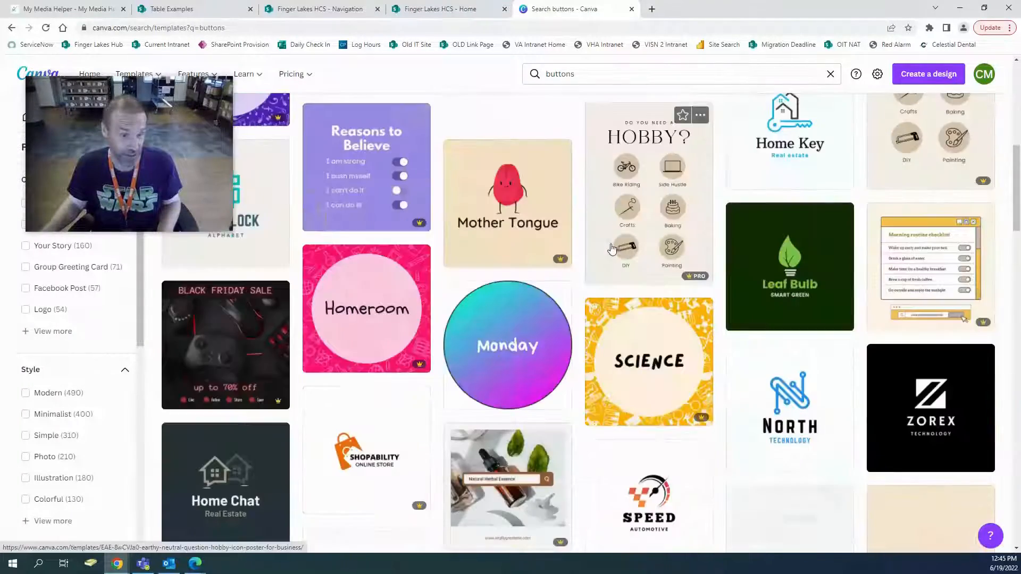
scroll(612, 248, down, 11)
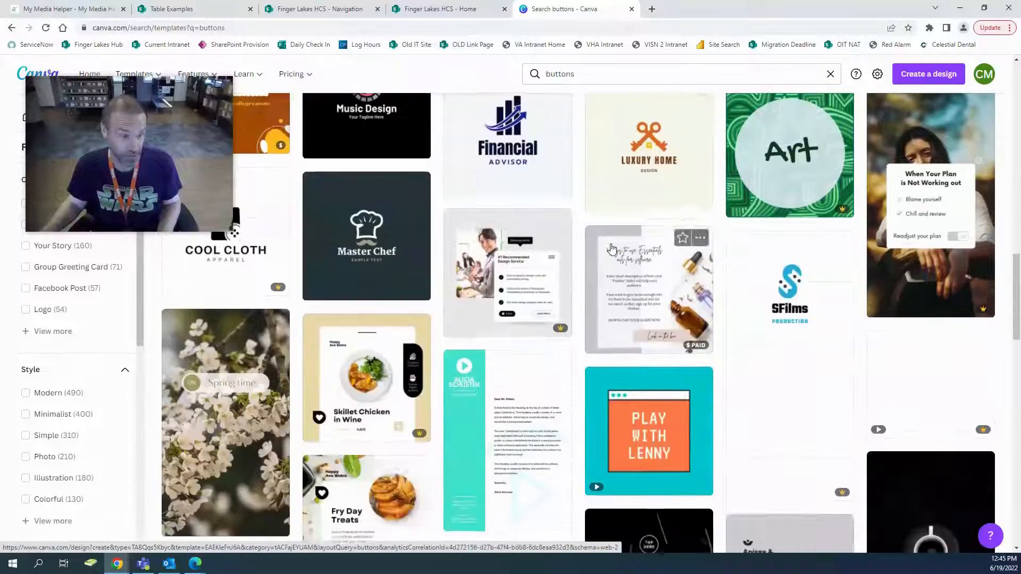
scroll(612, 248, down, 5)
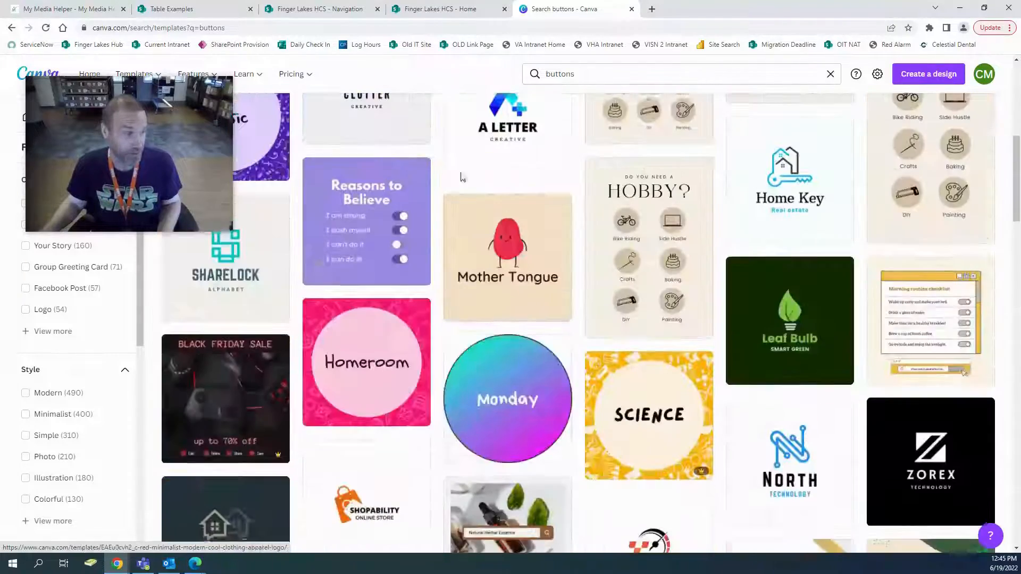
Go to the Canva home page, open a blank Logo design, and return to the home page.
click(26, 74)
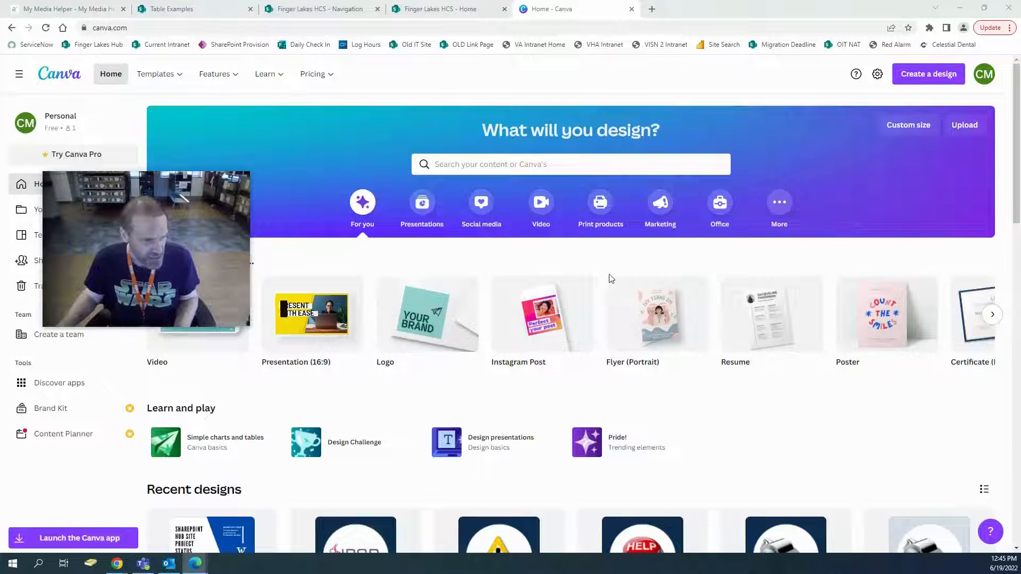
click(440, 338)
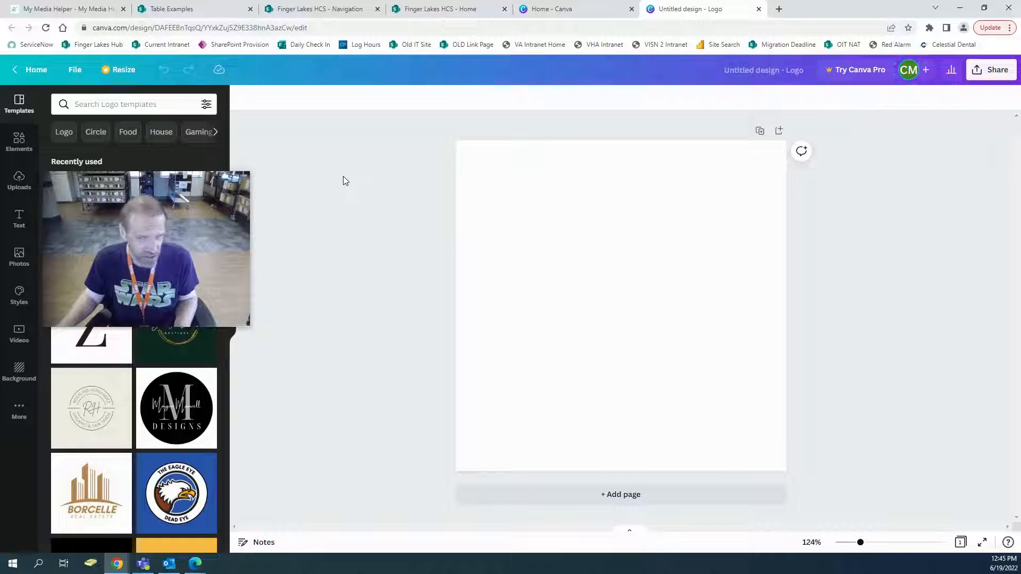
click(15, 70)
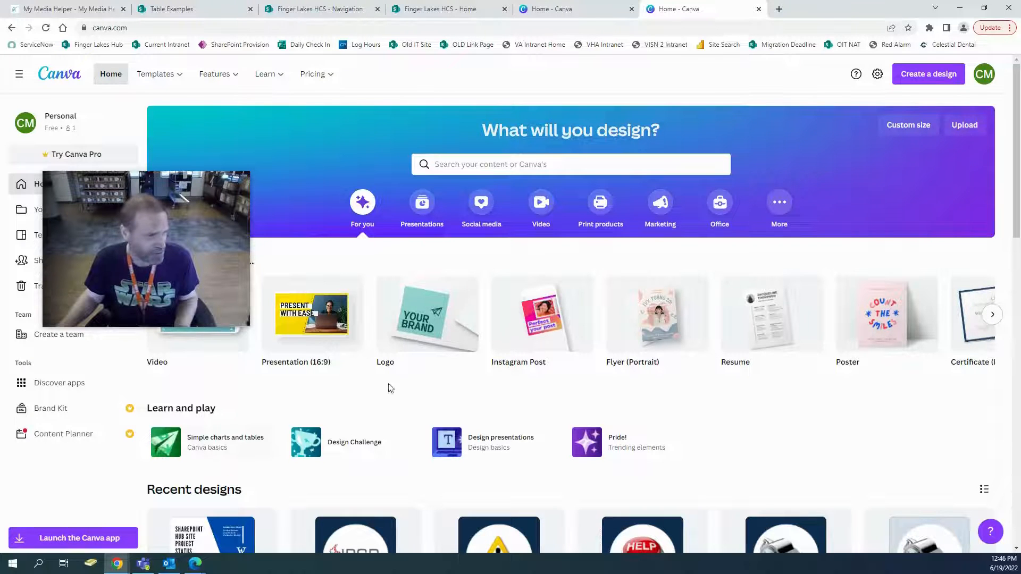
scroll(494, 371, down, 1)
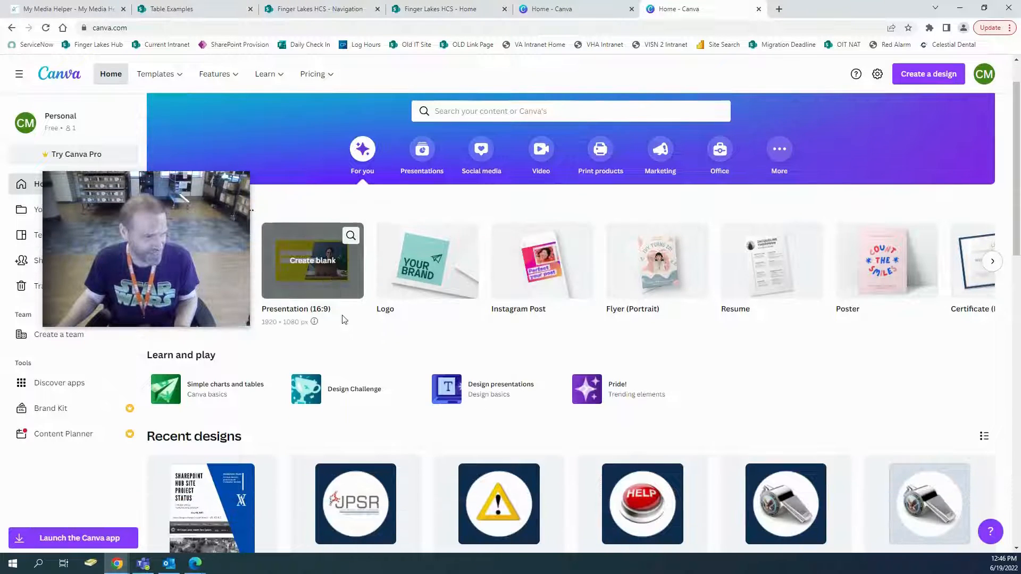
Look through the available design types and create a blank Business Card design.
scroll(375, 326, down, 4)
scroll(375, 325, up, 5)
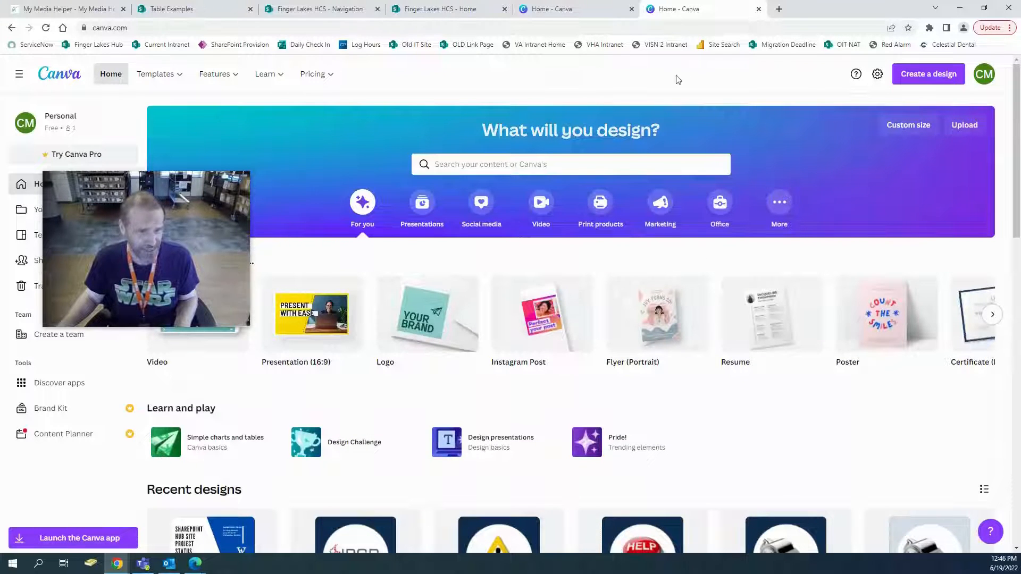
click(923, 79)
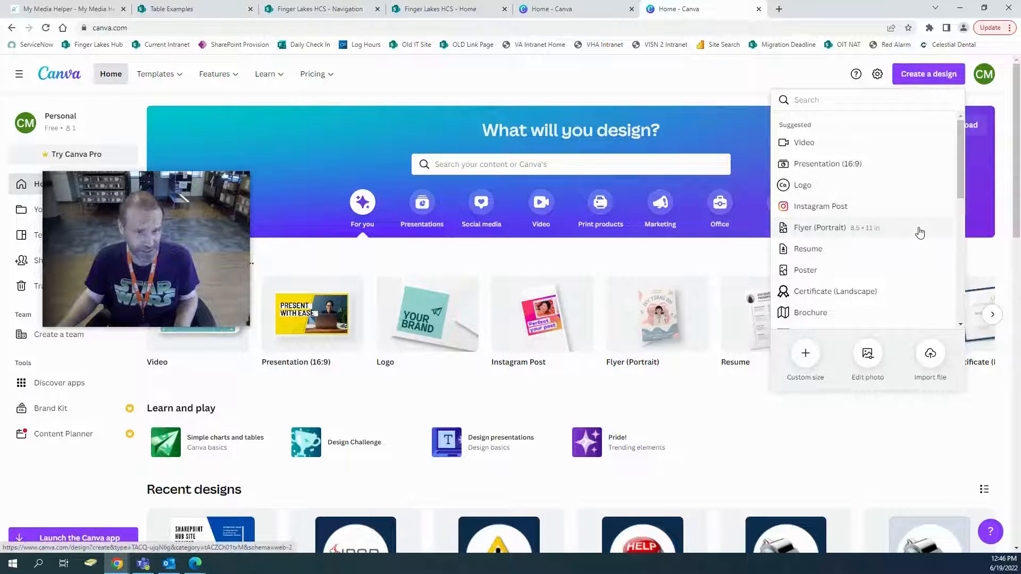
scroll(920, 232, down, 3)
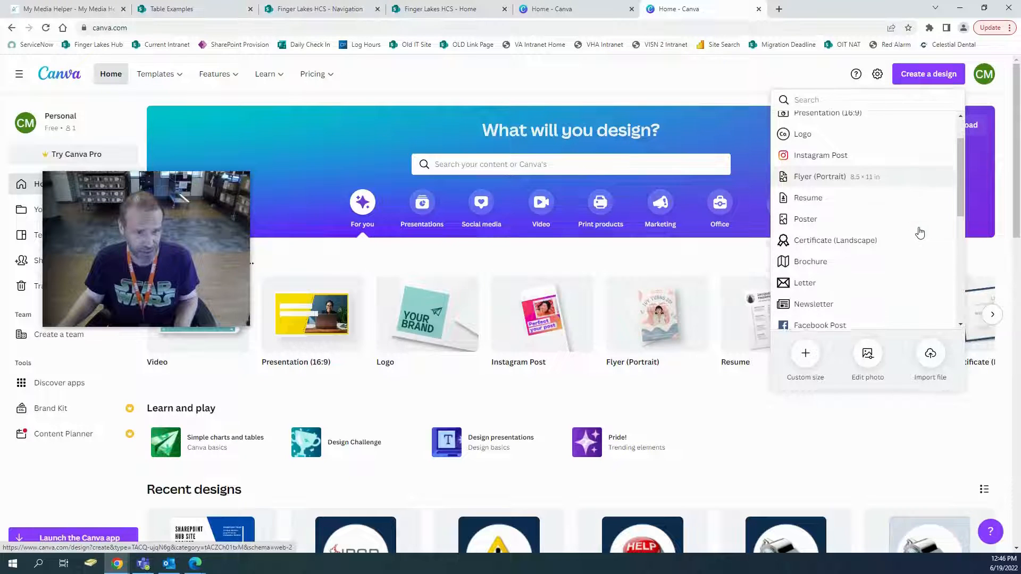
scroll(920, 233, down, 3)
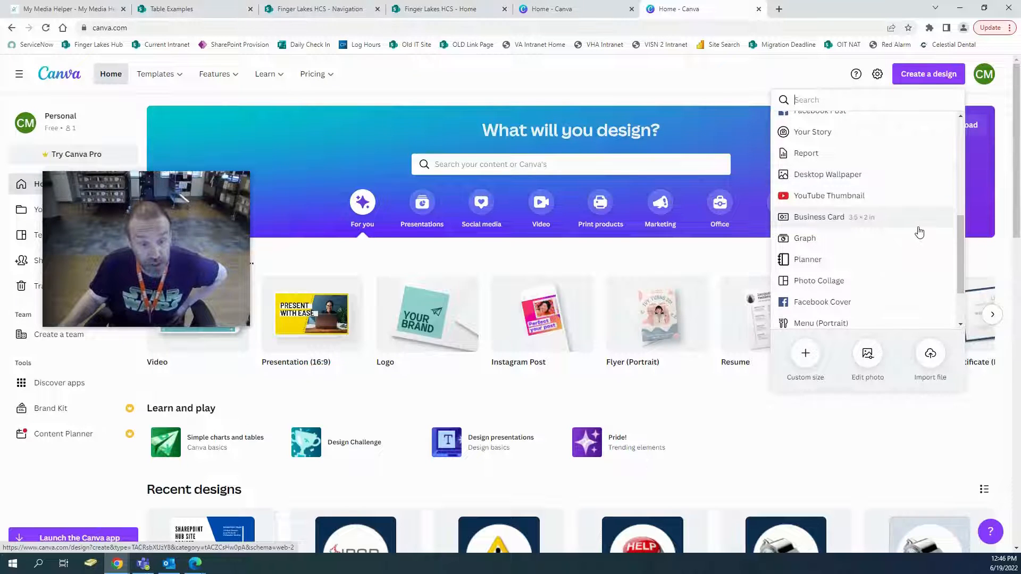
scroll(919, 232, down, 2)
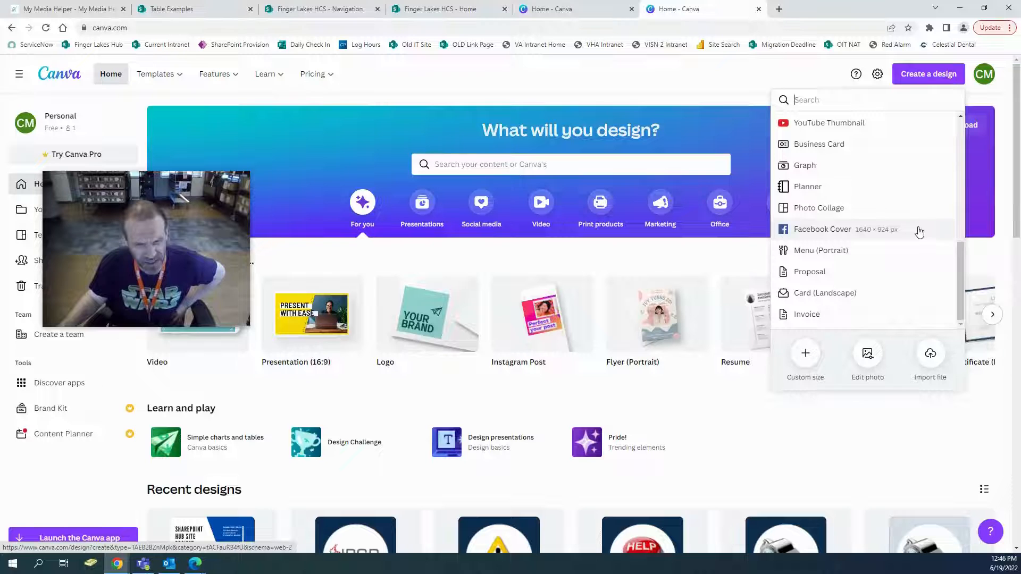
scroll(919, 232, up, 1)
scroll(919, 232, up, 1)
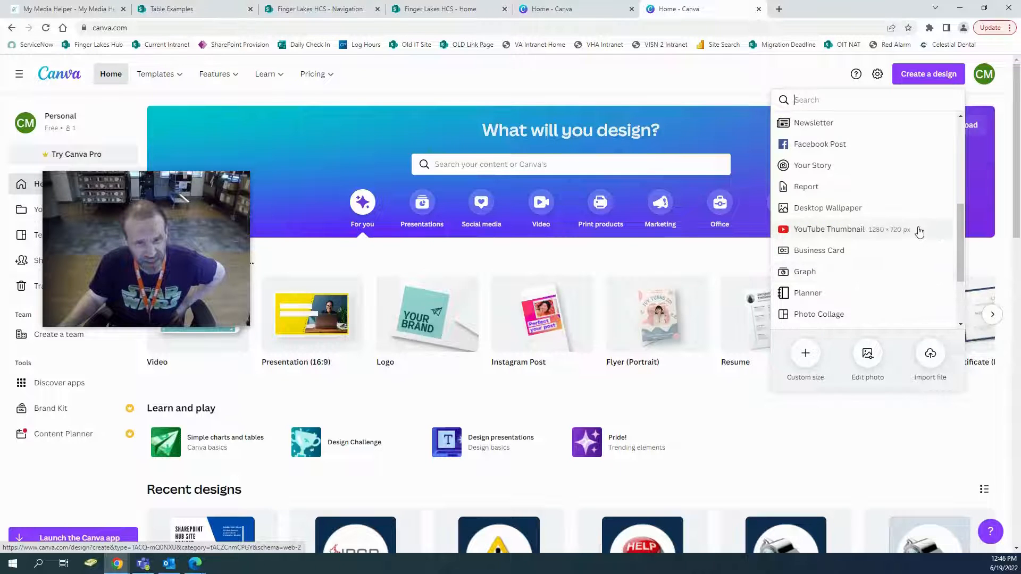
scroll(919, 233, up, 4)
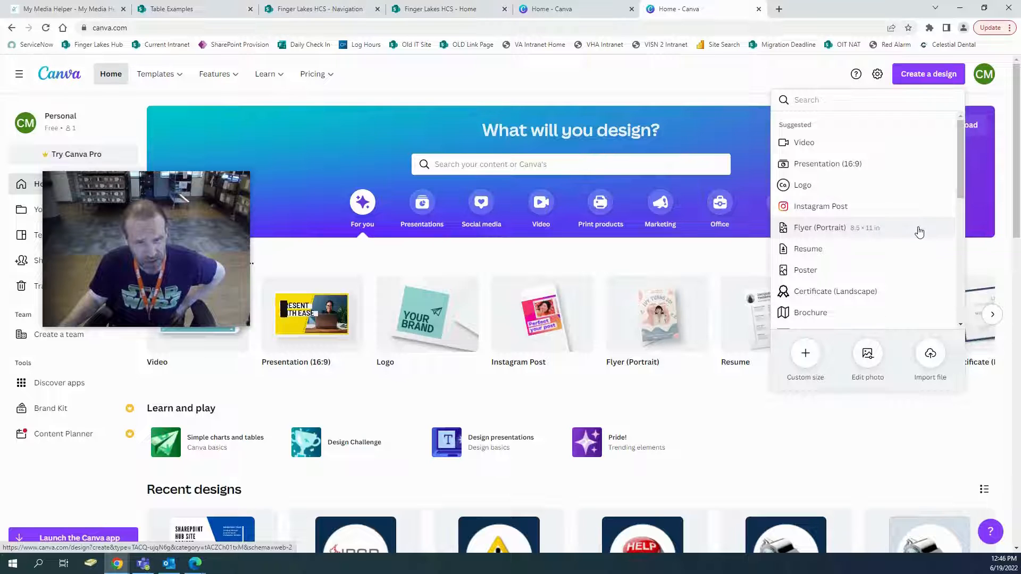
scroll(919, 232, down, 2)
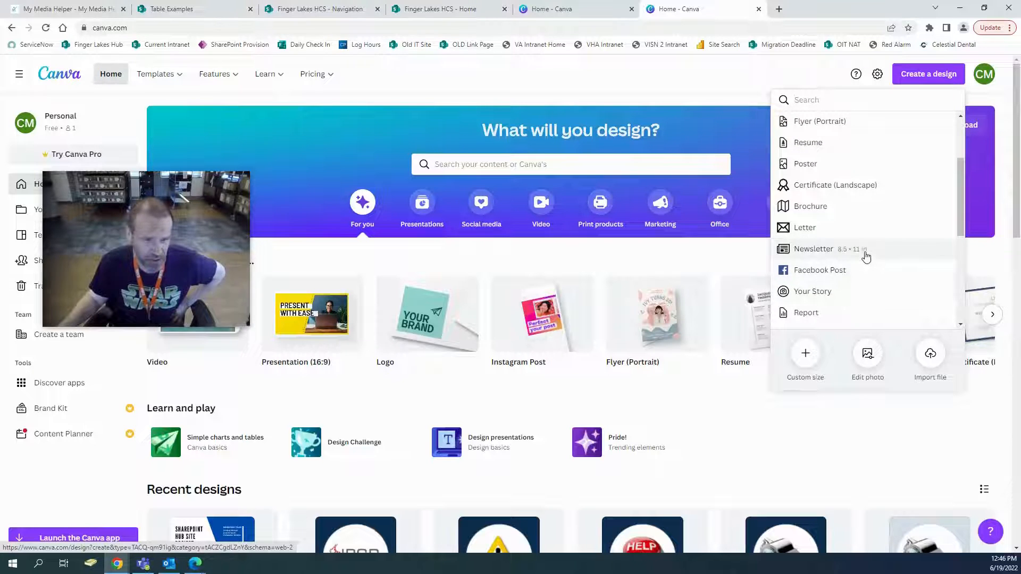
scroll(866, 257, down, 2)
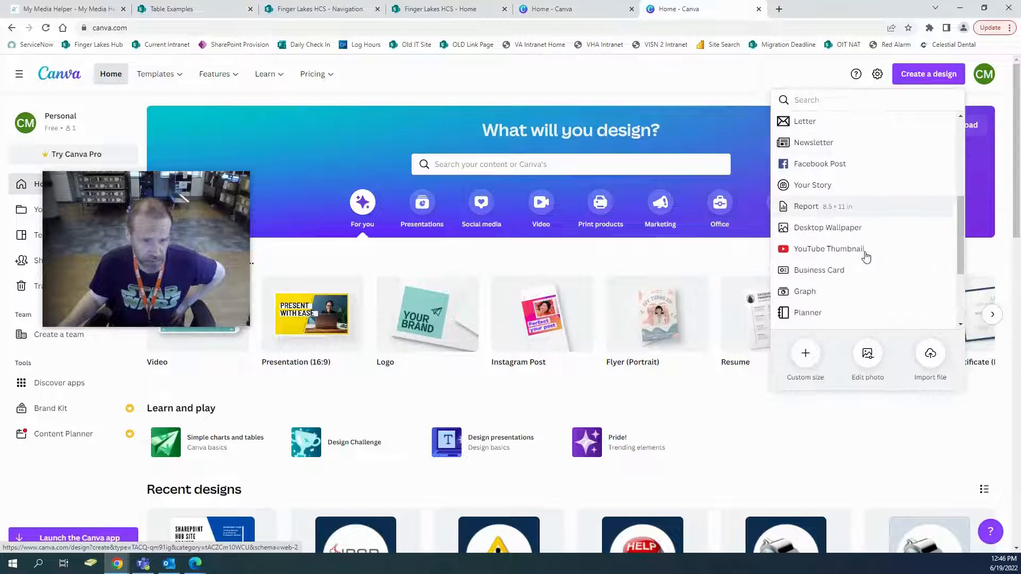
click(819, 270)
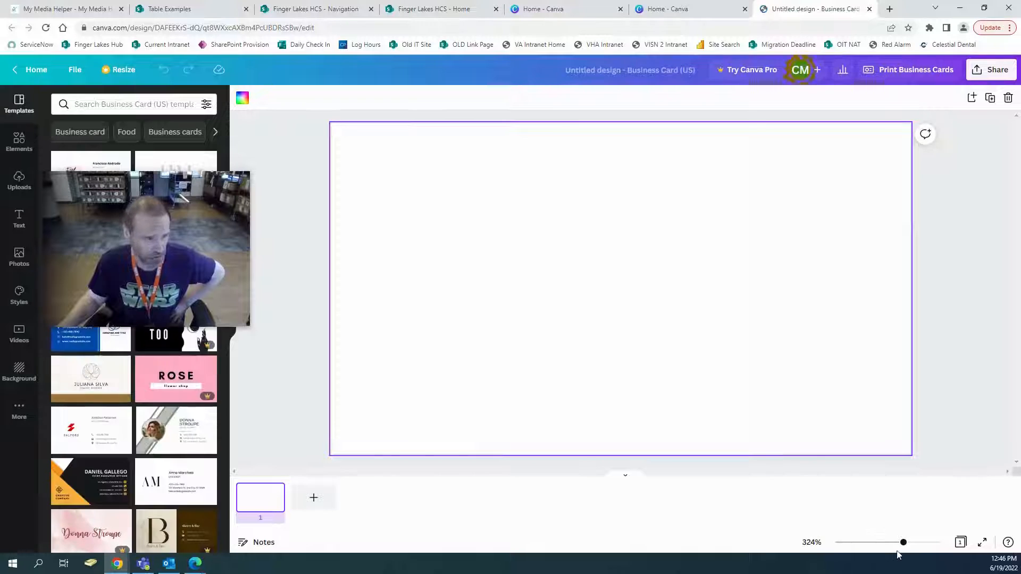
drag(903, 544, 893, 546)
Apply the monogram page of the "Modern Professional Simple Name Business Card" template to the blank card.
mouse_move(244, 185)
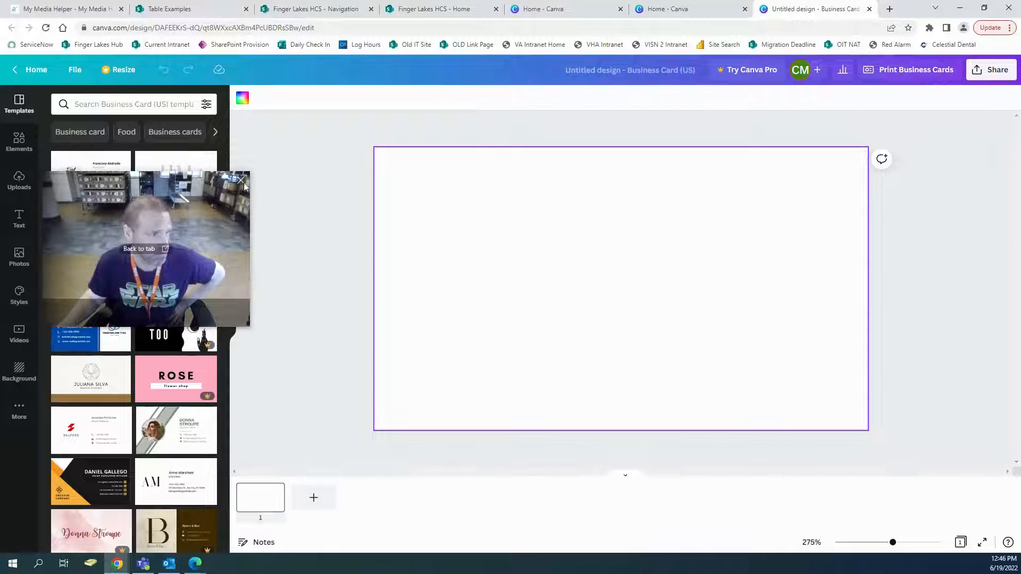
drag(178, 186, 403, 300)
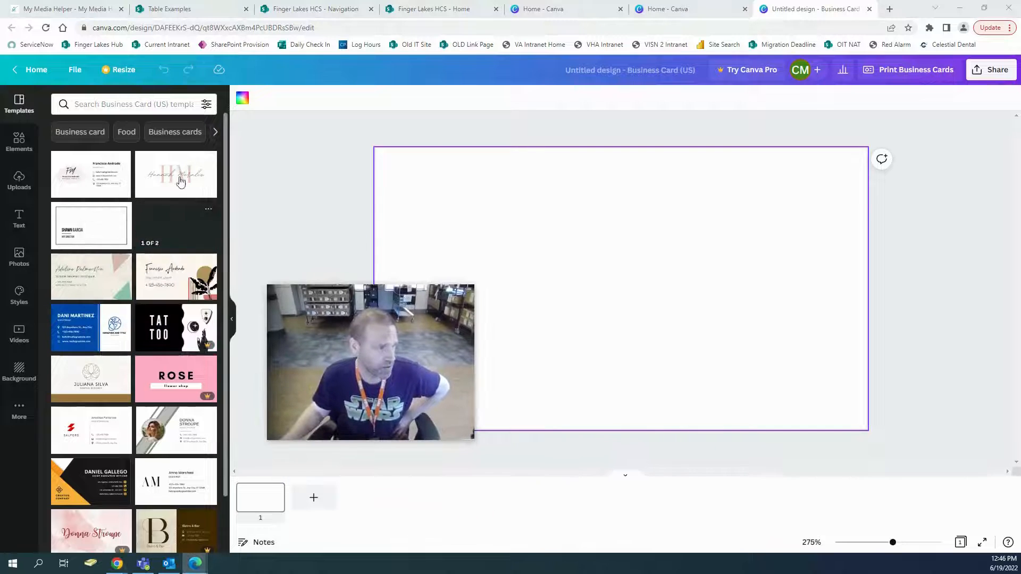
click(175, 181)
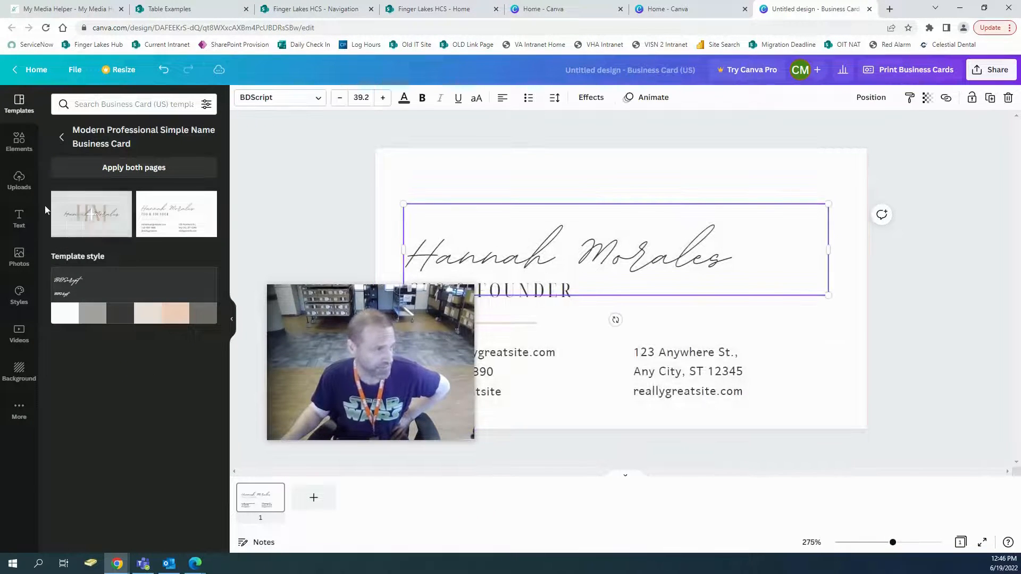
click(80, 221)
Delete the template's monogram and script name text from the card.
click(20, 181)
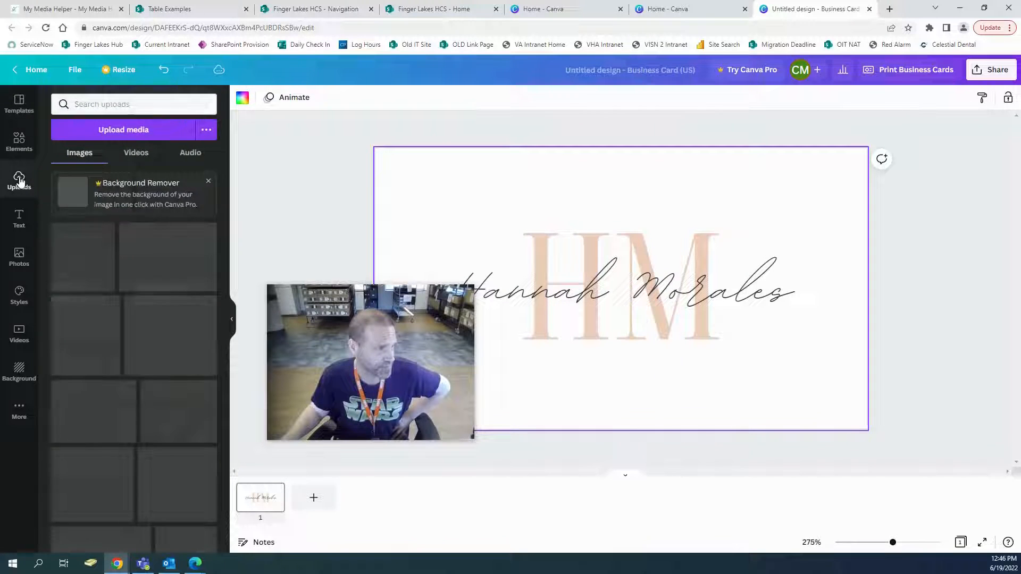
click(661, 292)
click(662, 292)
click(669, 295)
click(683, 343)
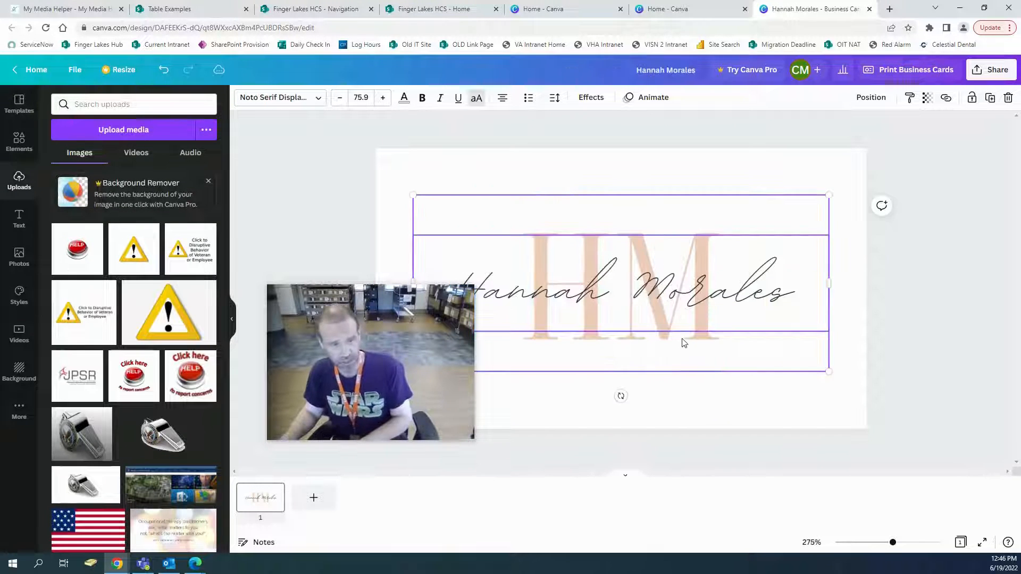
click(685, 309)
key(Delete)
click(674, 316)
key(Delete)
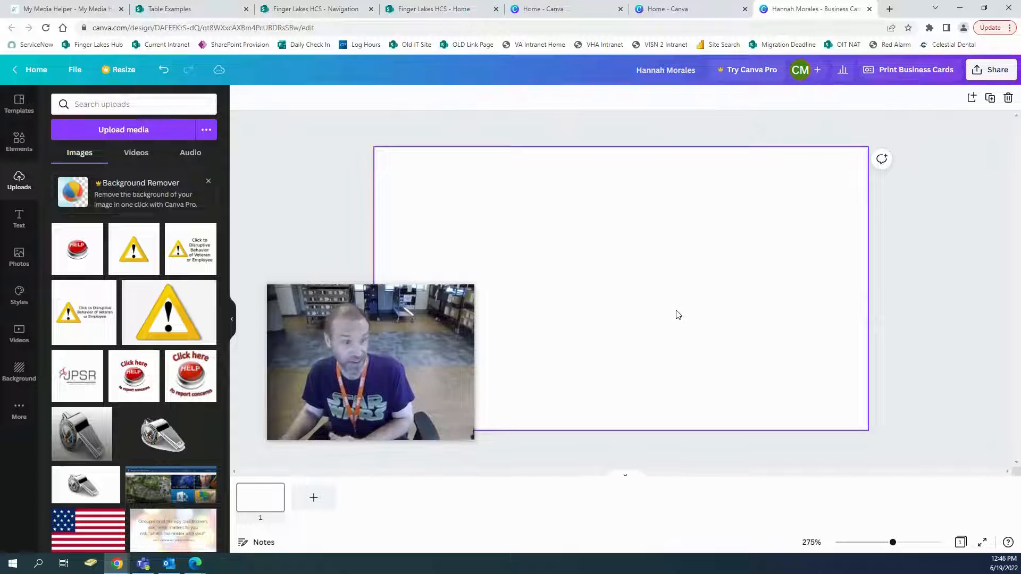
Search the elements for "background" and add the pink rough-edged rectangle to the card.
drag(396, 367, 219, 367)
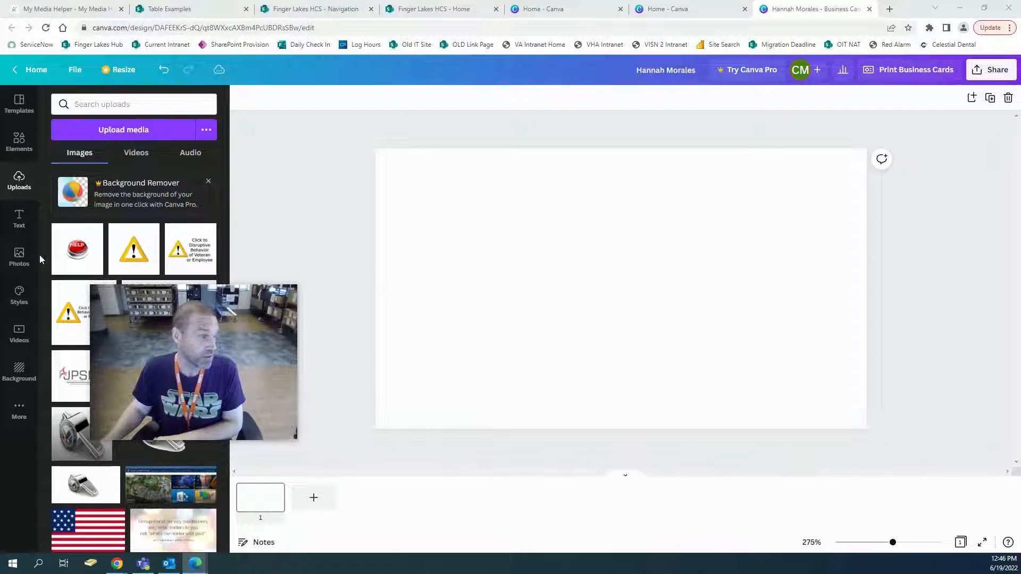
click(23, 190)
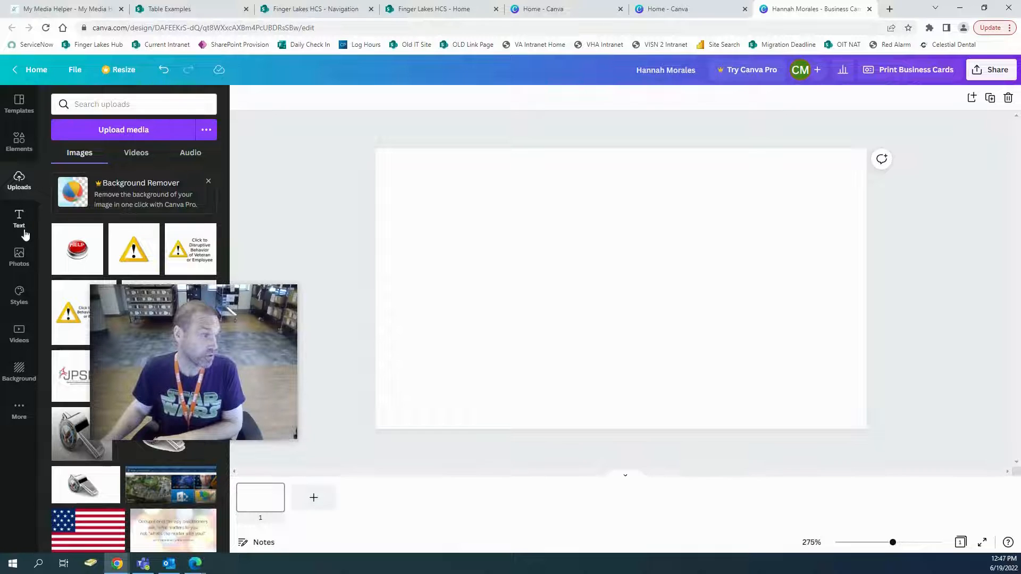
click(29, 135)
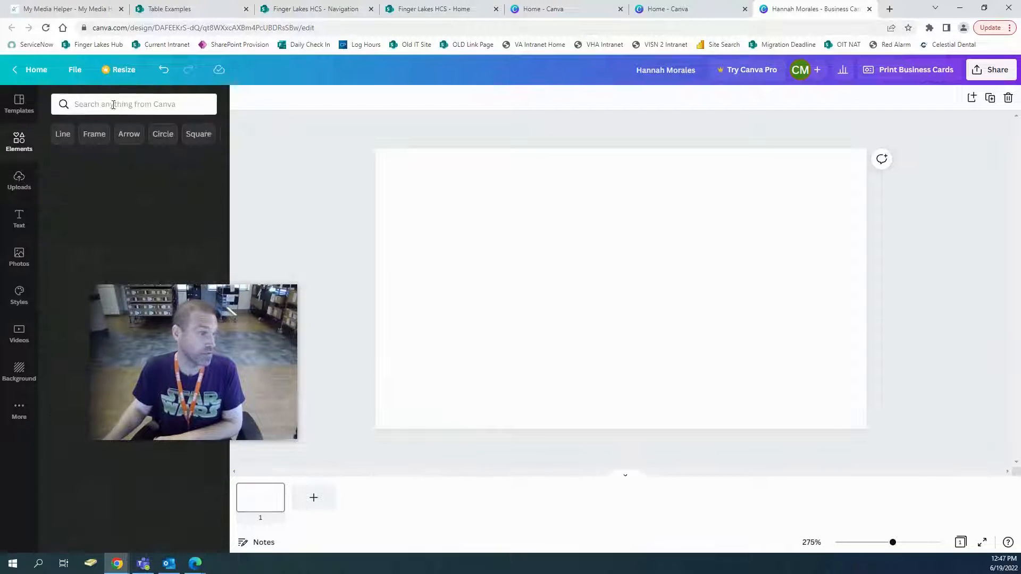
click(125, 102)
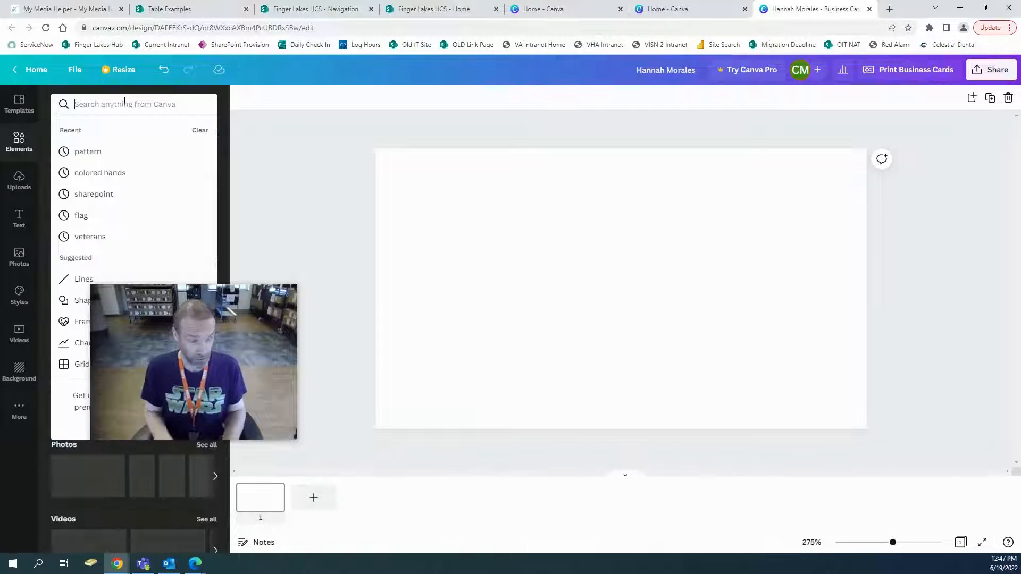
text(background)
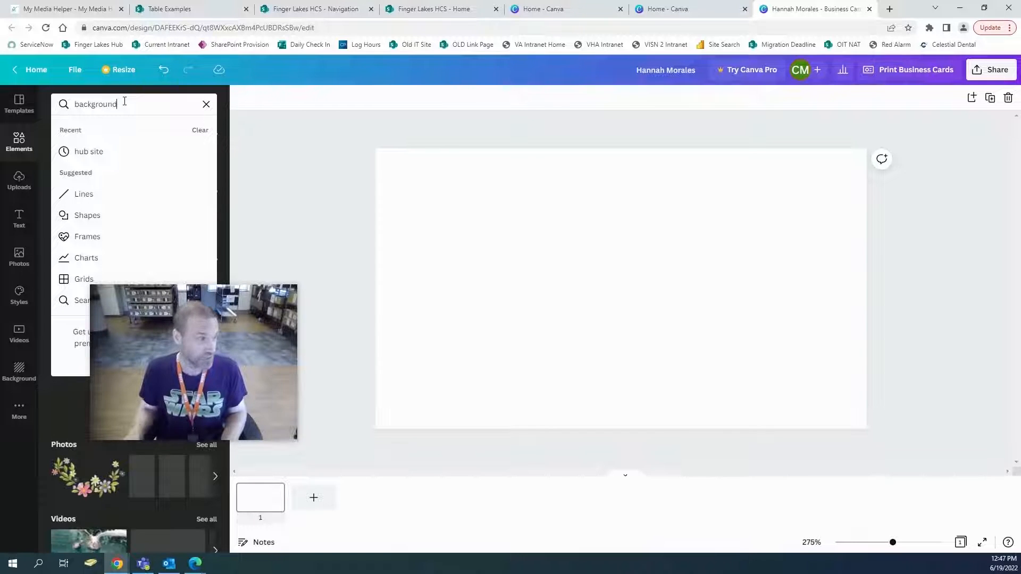
key(Return)
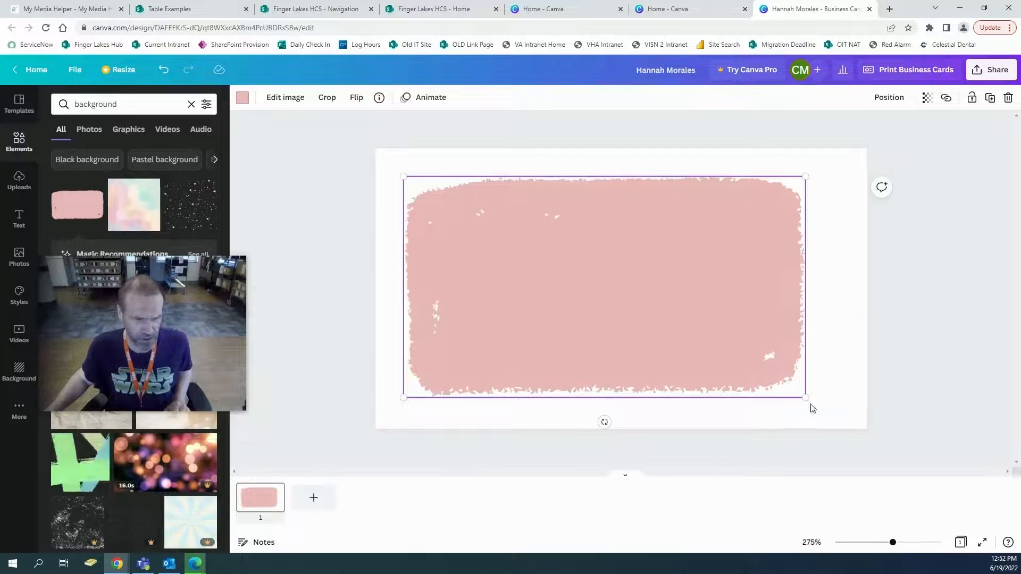
Enlarge the pink rough-edged rectangle to span the full card width and center it vertically on the card.
drag(805, 396, 886, 441)
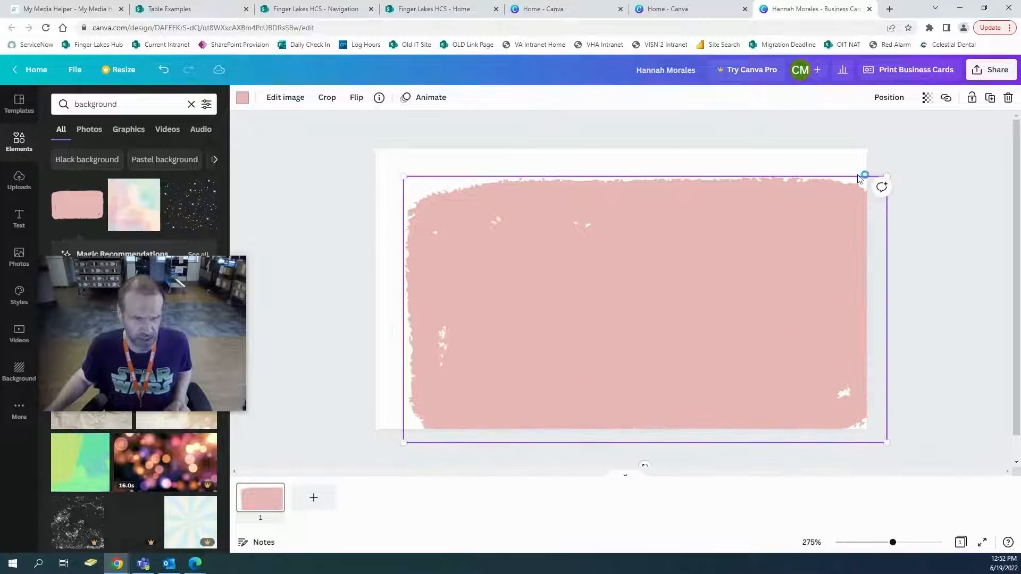
drag(403, 175, 372, 146)
drag(481, 250, 474, 250)
drag(363, 144, 375, 151)
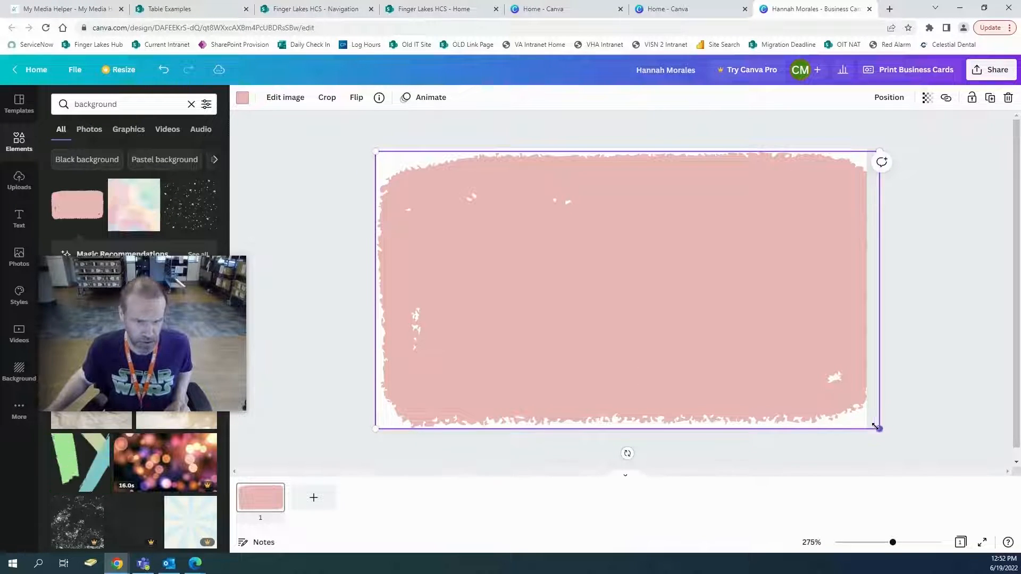
drag(875, 424, 864, 423)
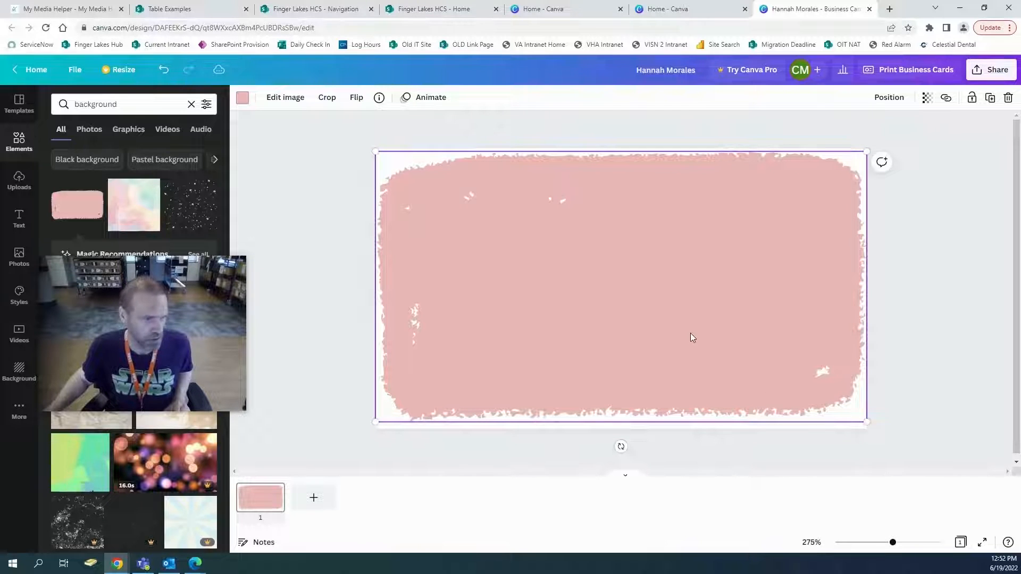
drag(704, 316, 704, 318)
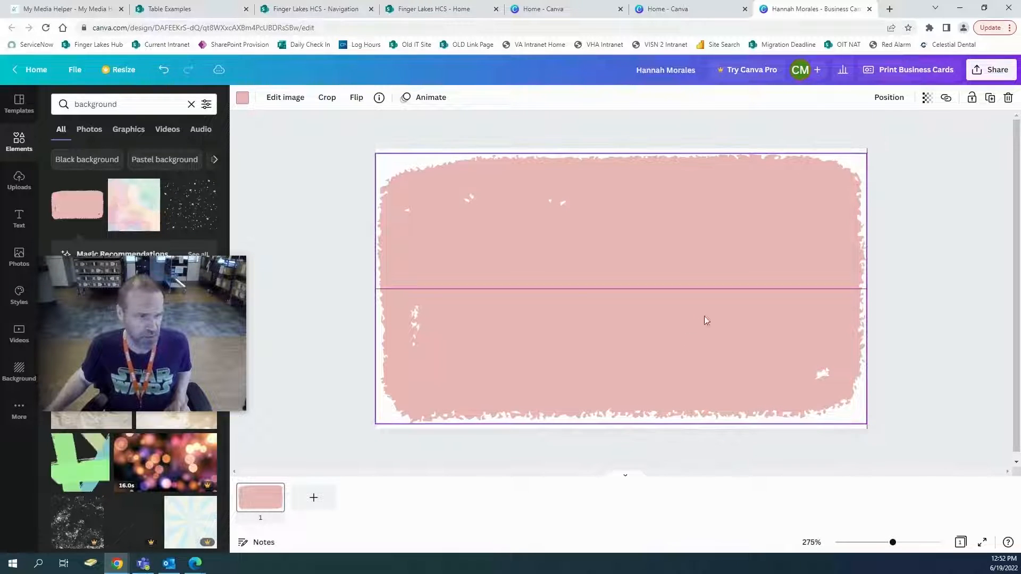
click(914, 322)
Recolor the rough-edged rectangle to the medium blue from the default colors.
click(611, 289)
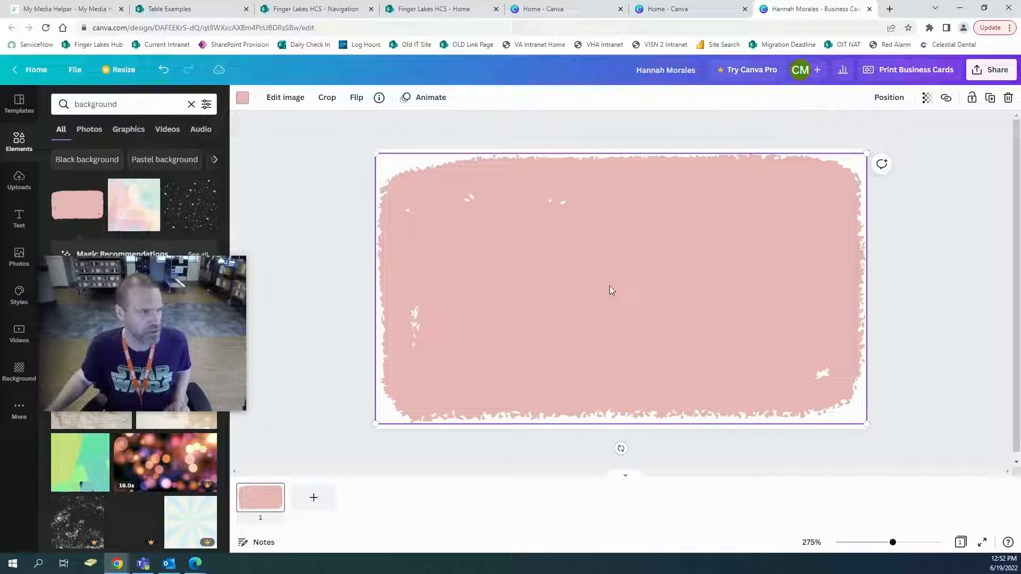
click(242, 98)
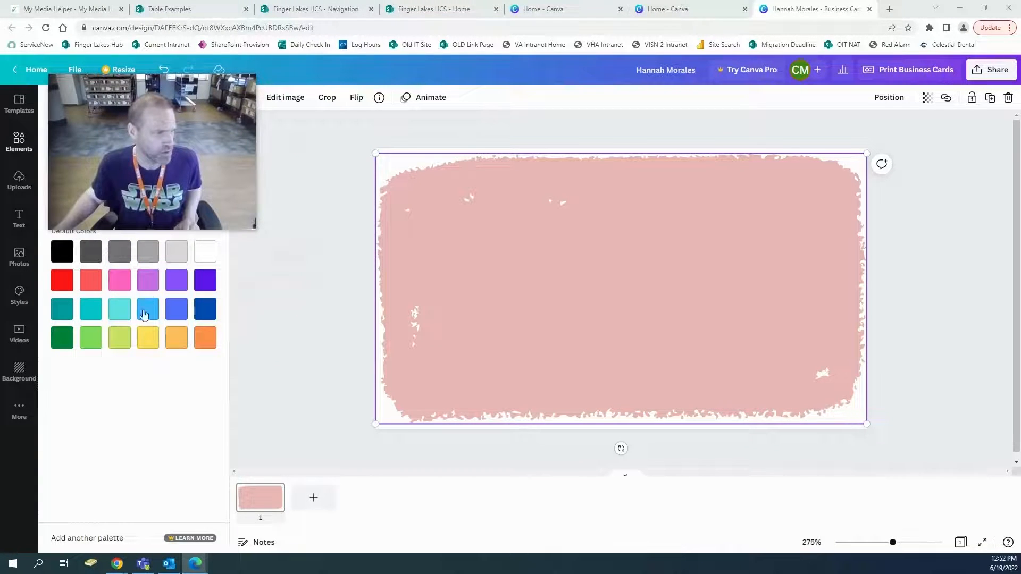
click(146, 310)
click(170, 315)
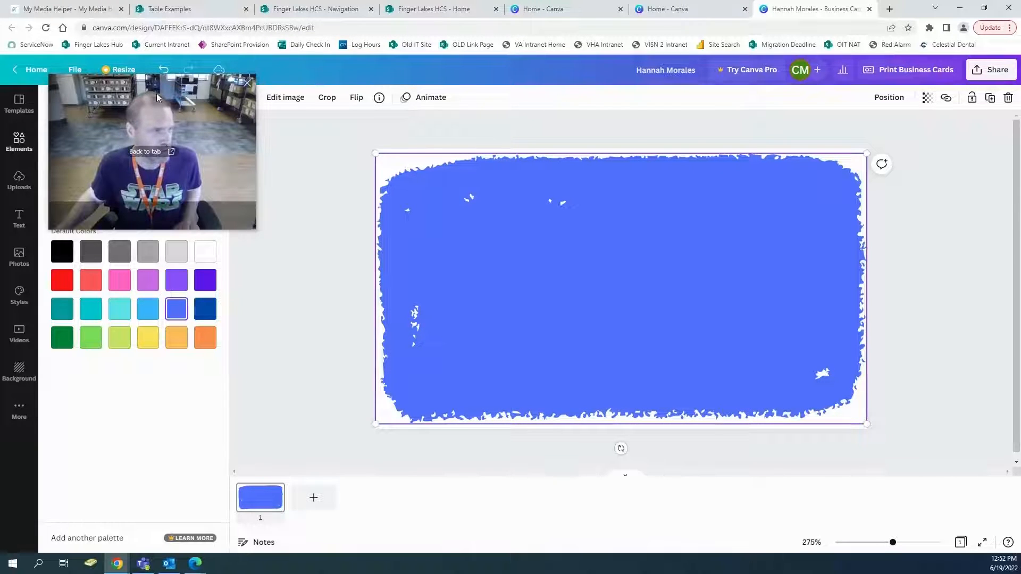
Add a heading text box at the center of the blue card.
click(22, 223)
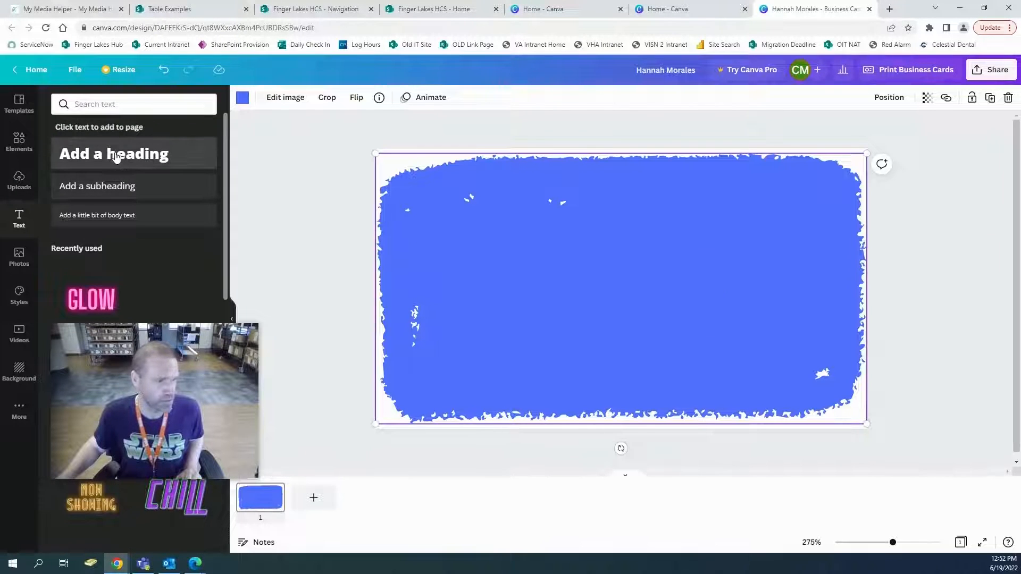
click(116, 155)
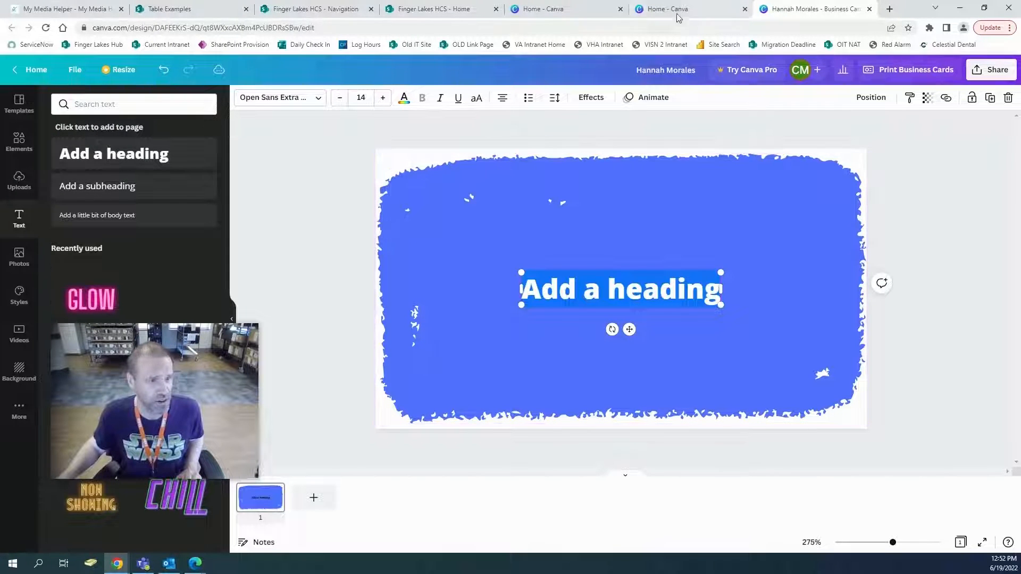
Check the first button label on the classic Navigation page and replace the card's heading text with DIRECTOR.
click(449, 12)
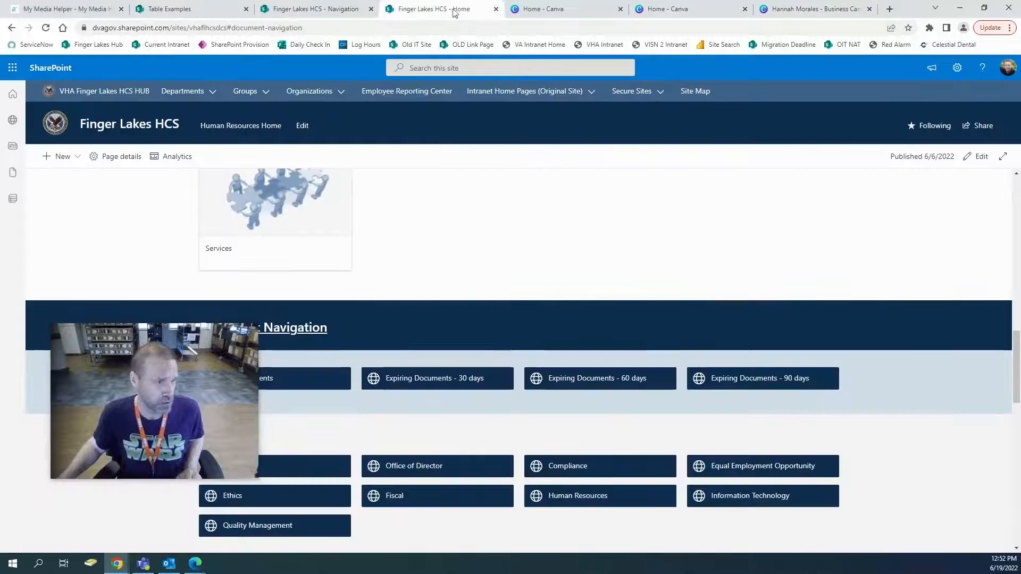
click(573, 16)
click(319, 12)
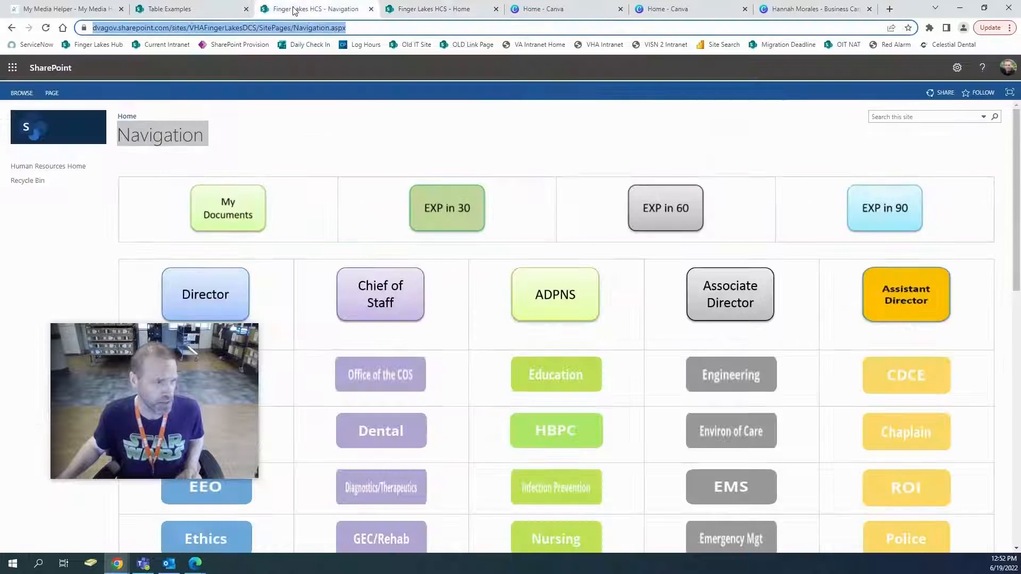
click(806, 14)
click(737, 282)
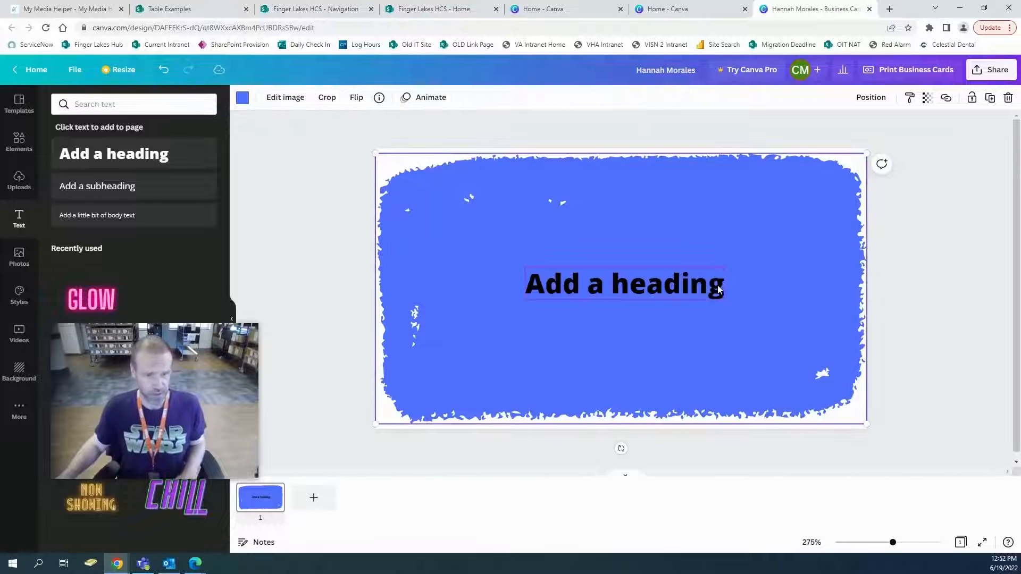
double_click(717, 290)
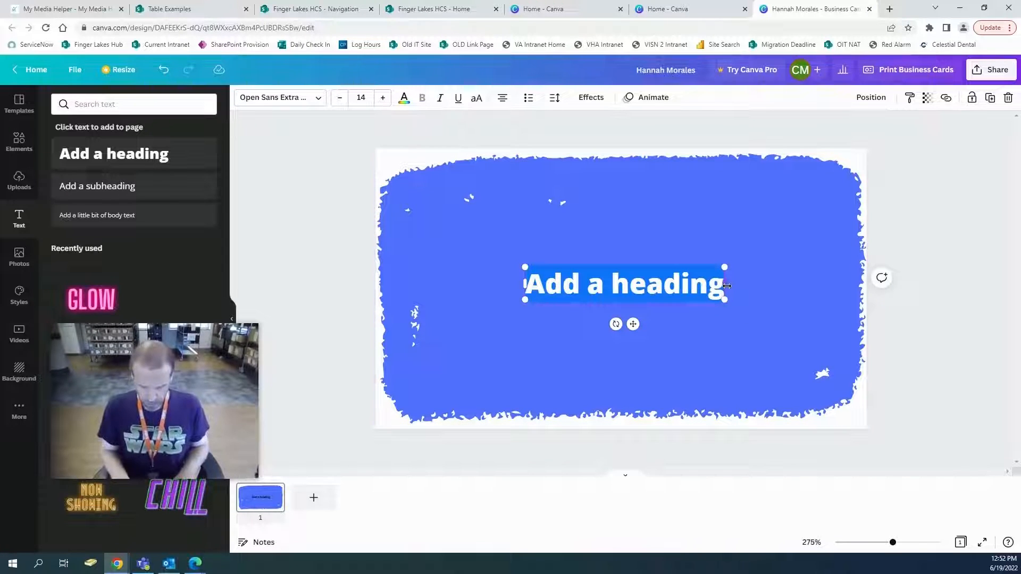
text(DIRER)
key(BackSpace)
text(C)
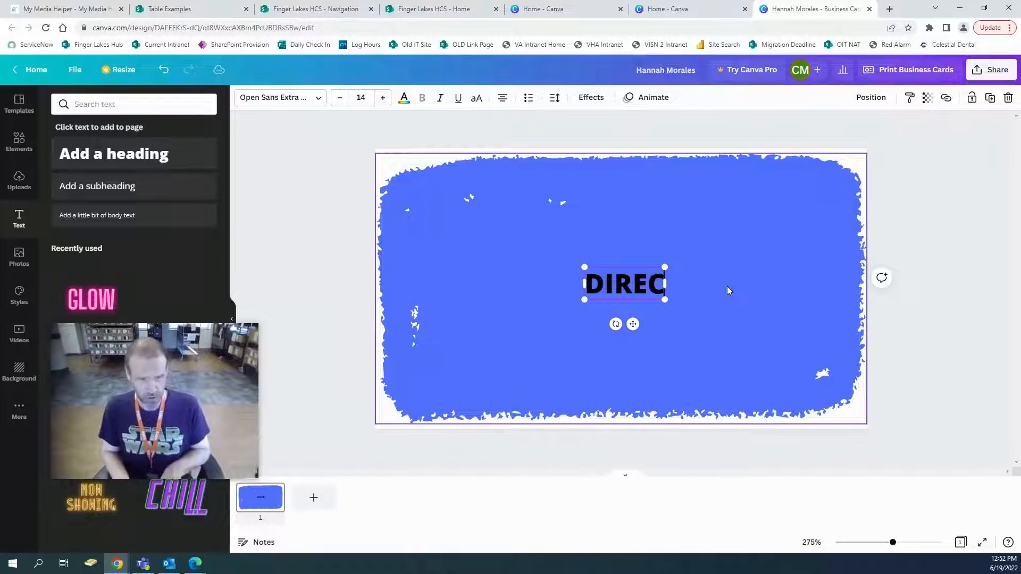
text(TOR)
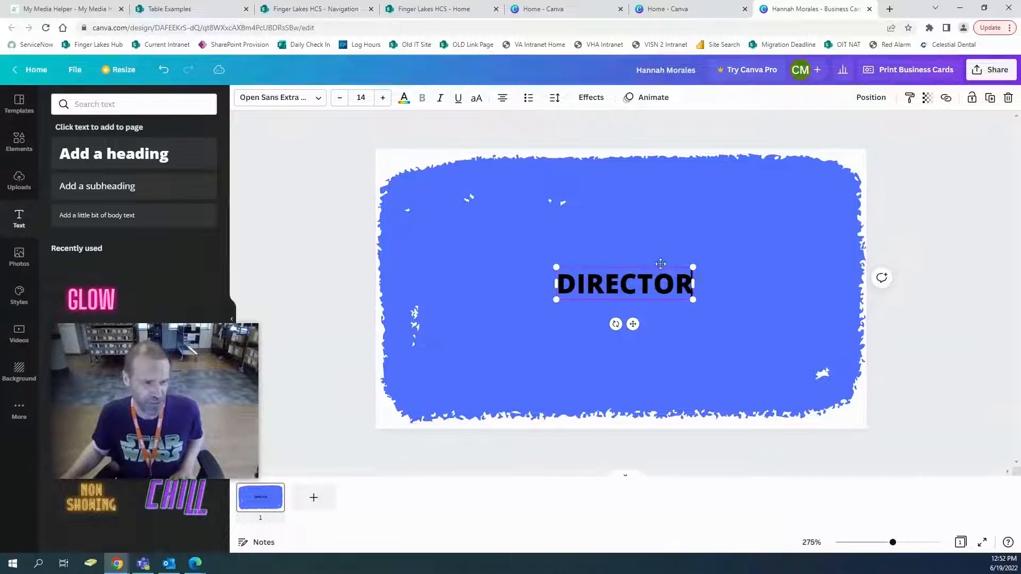
Increase the DIRECTOR text's font size to 30 and center the text on the blue card.
click(715, 274)
click(684, 286)
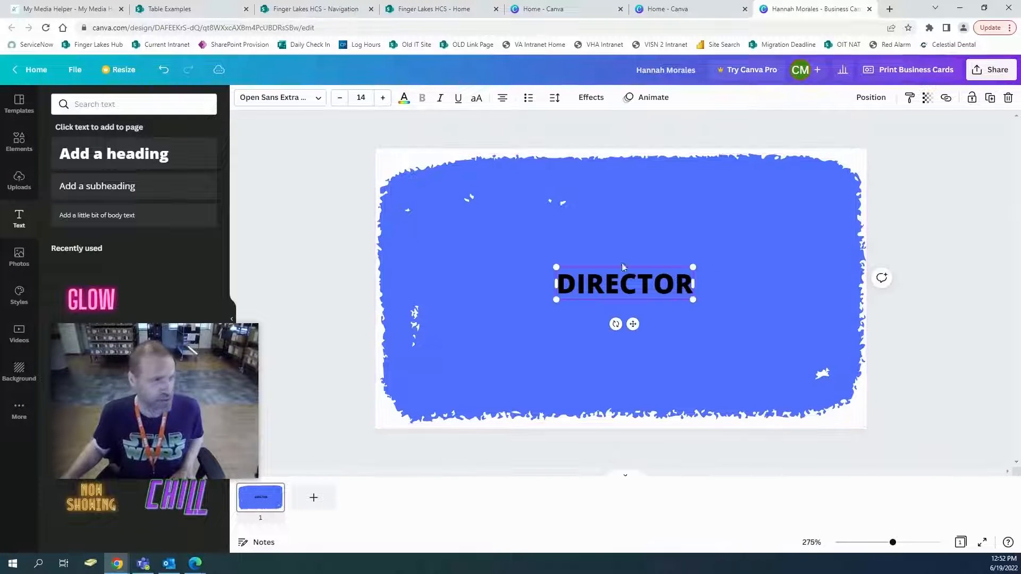
click(383, 97)
click(382, 97)
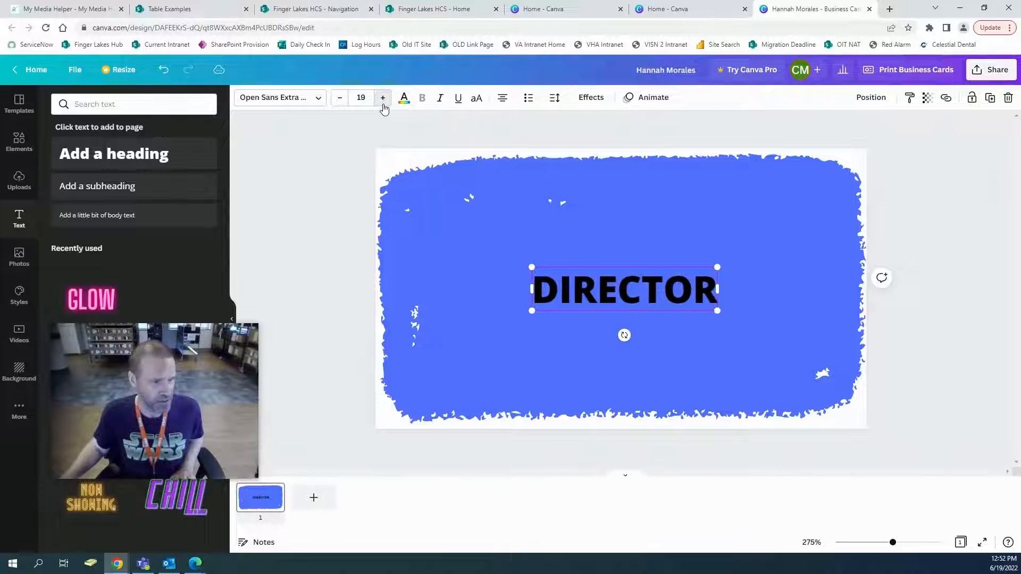
click(383, 97)
click(382, 97)
click(383, 97)
click(382, 97)
click(383, 98)
click(382, 98)
click(383, 97)
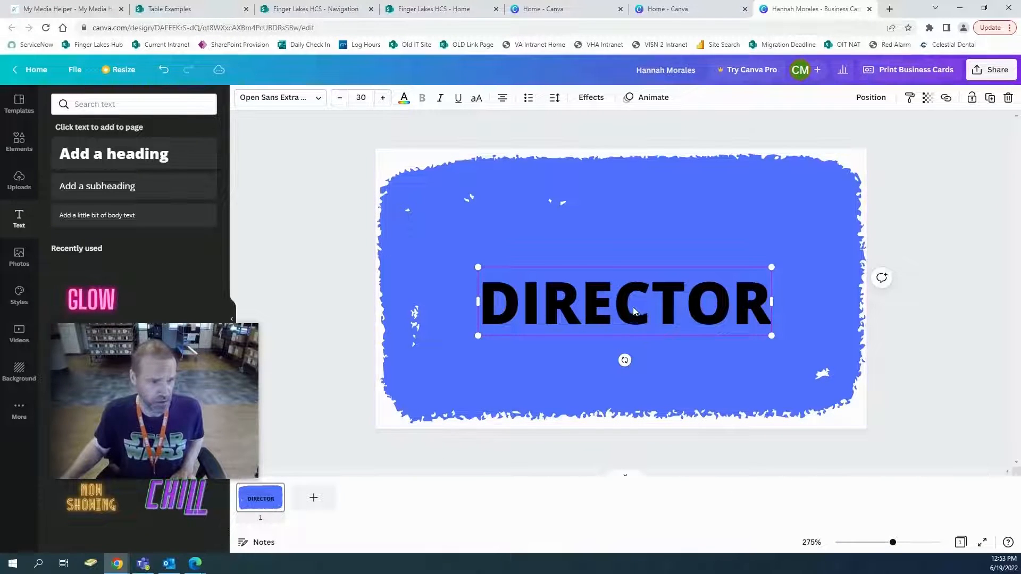
drag(635, 306, 631, 295)
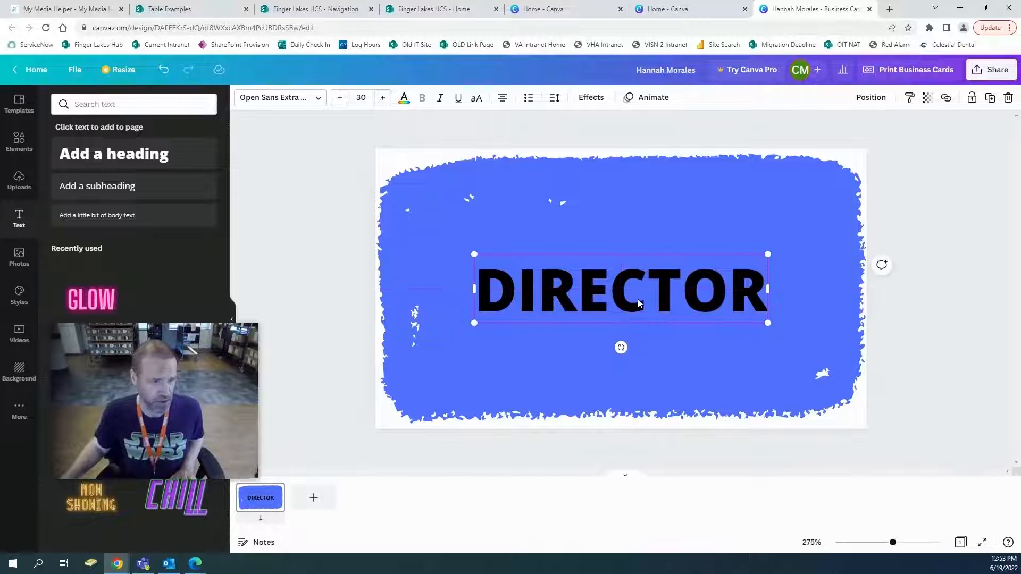
Color the DIRECTOR text white and give it a Shadow effect in black.
click(404, 97)
click(213, 257)
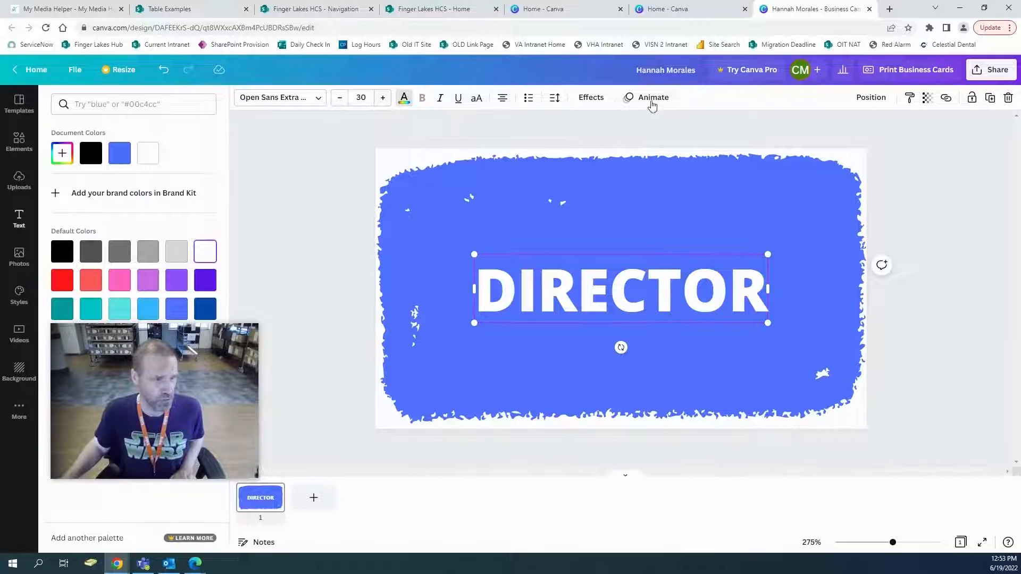
click(586, 98)
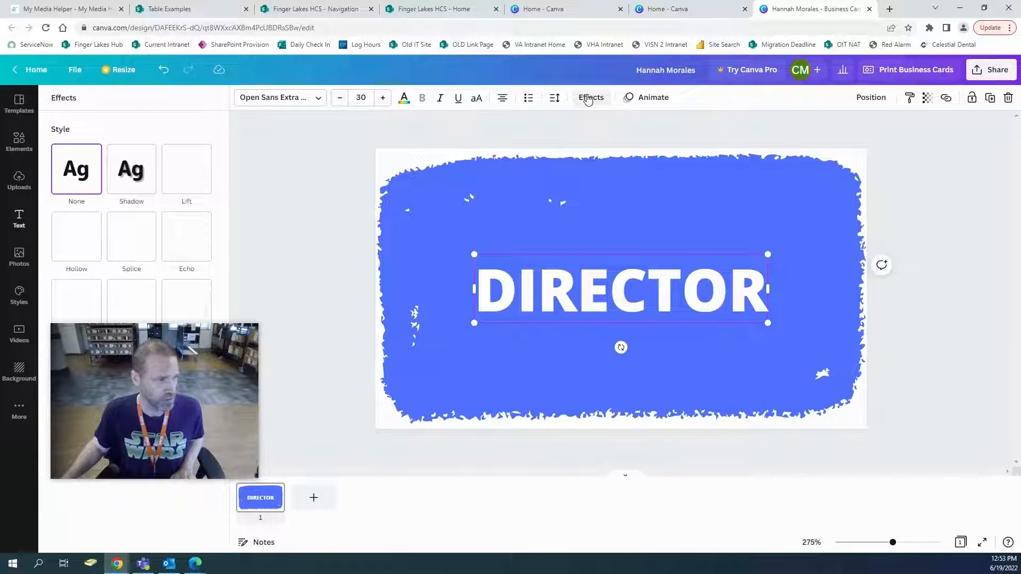
click(138, 189)
drag(195, 352, 910, 377)
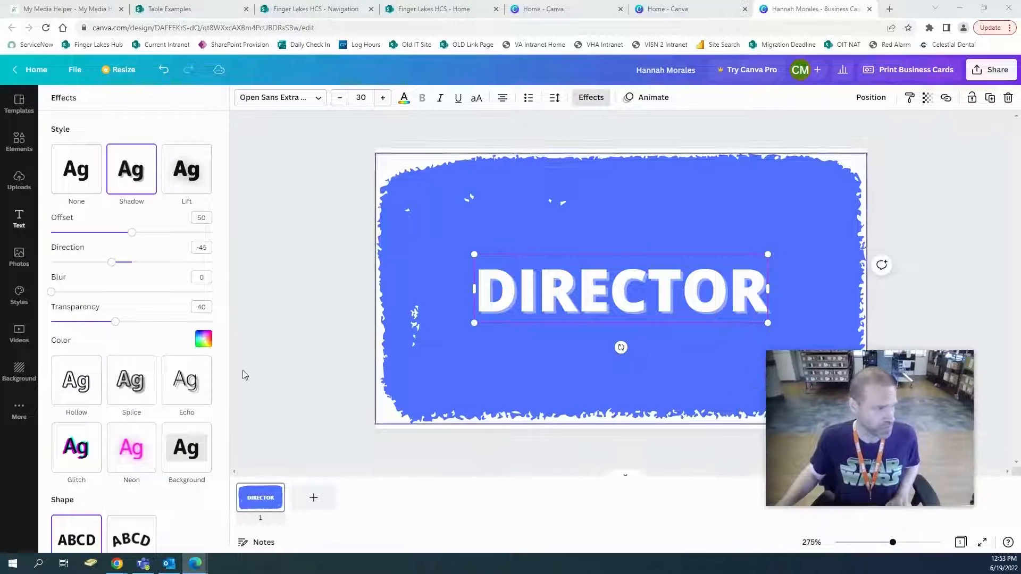
click(203, 339)
click(63, 433)
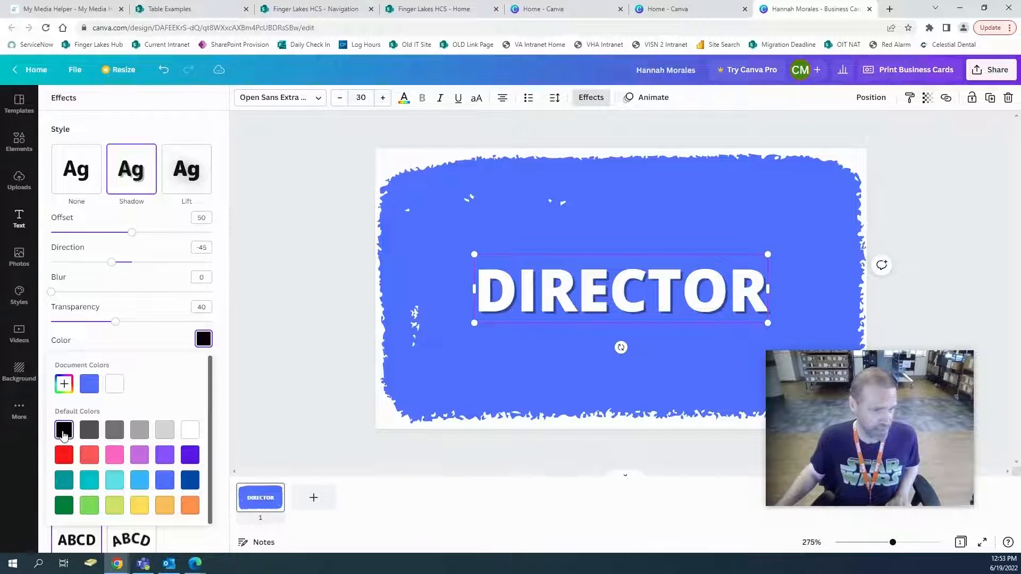
click(935, 215)
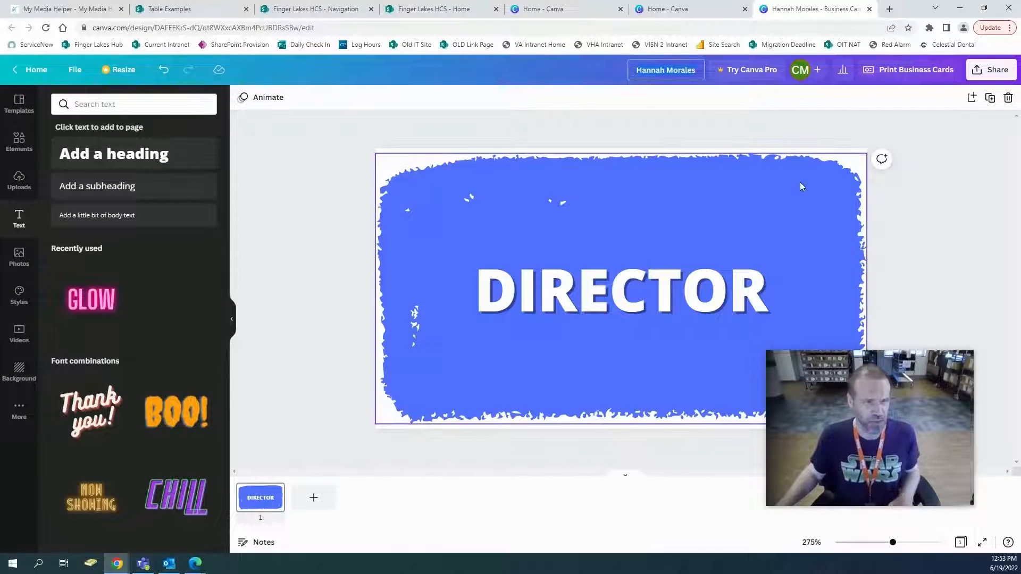
Rename the design as Director Button and download it as a PNG named director-button in the Downloads folder.
text(Director Button)
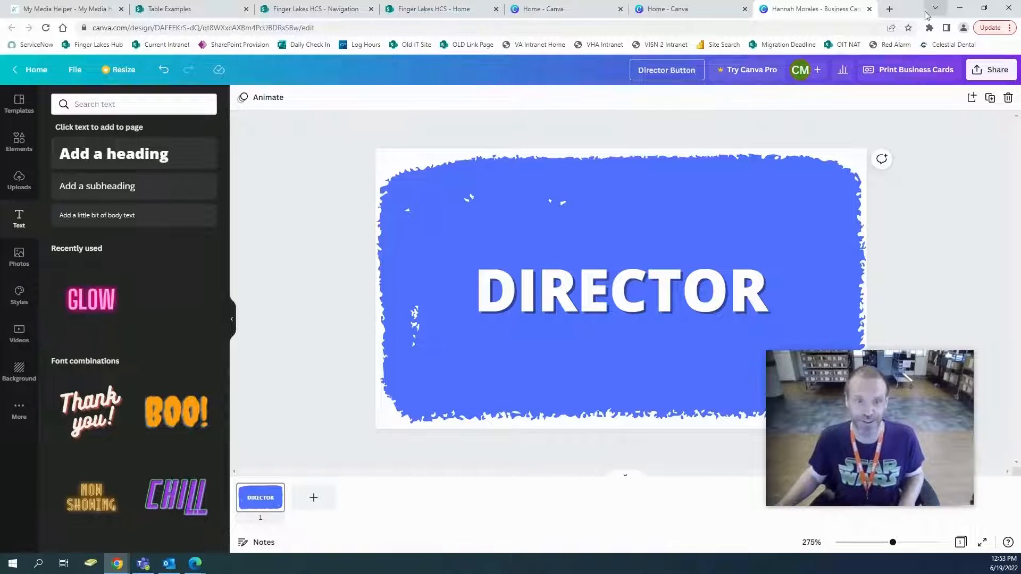
click(1003, 77)
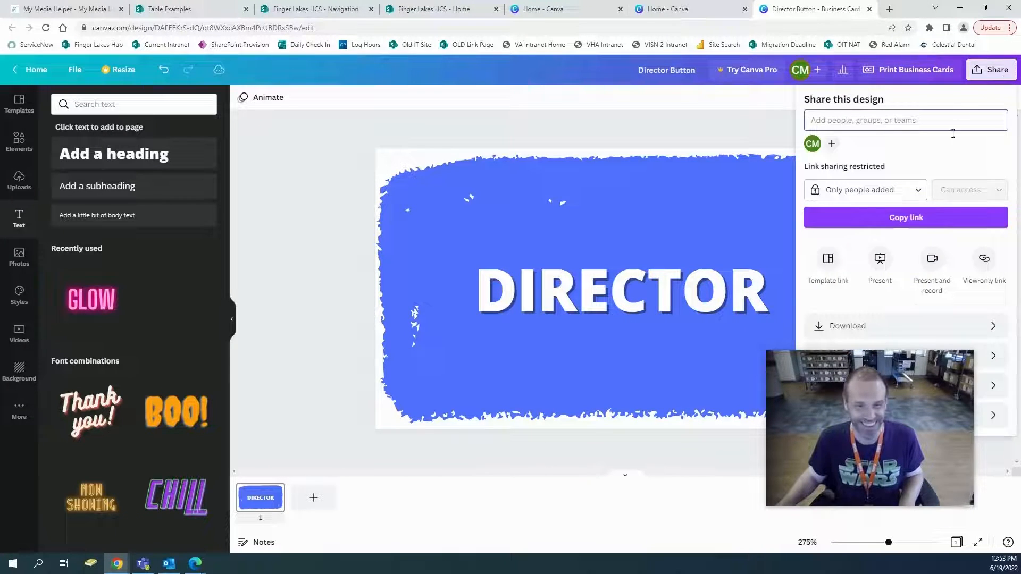
click(936, 334)
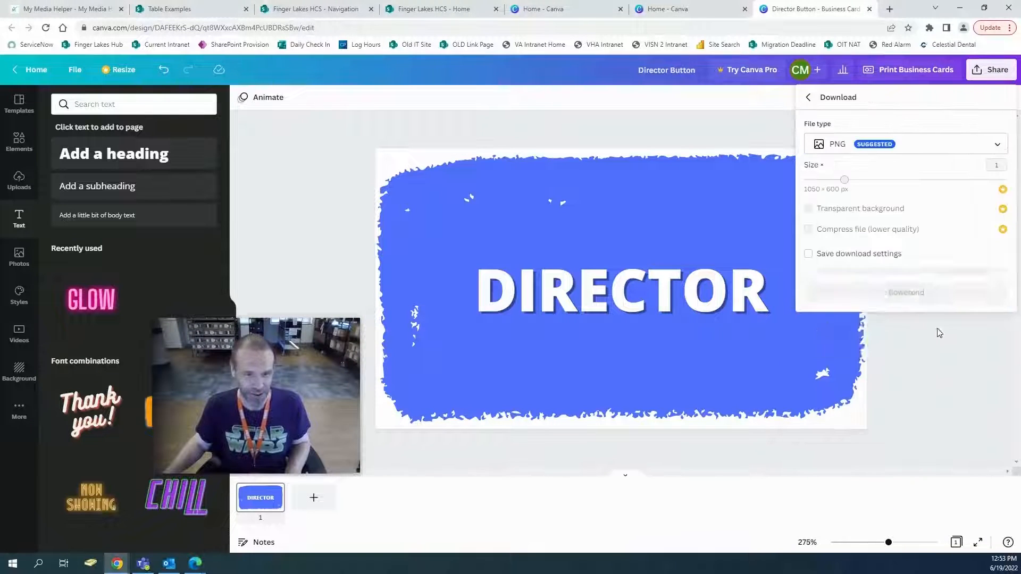
click(877, 144)
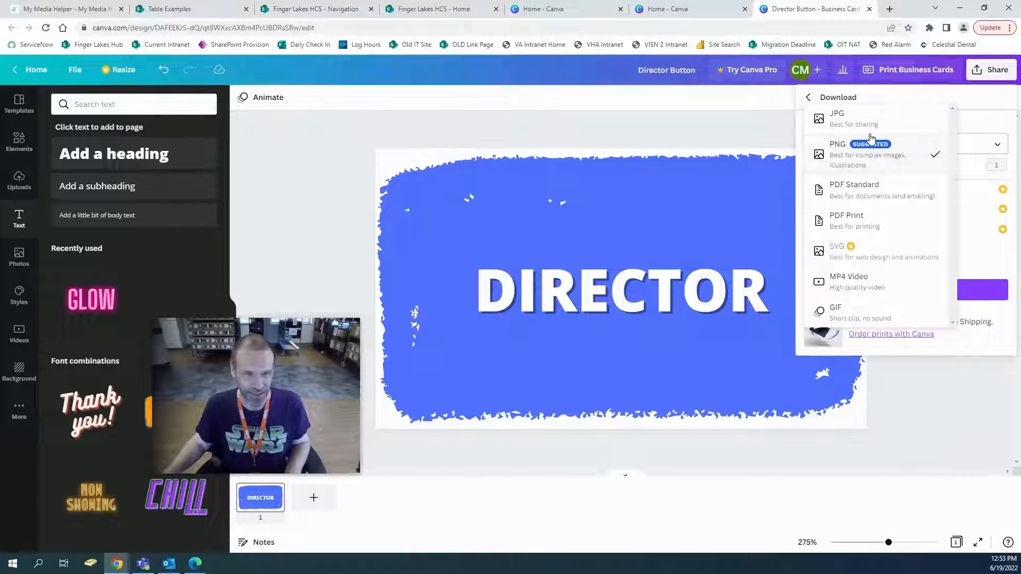
click(849, 166)
click(882, 292)
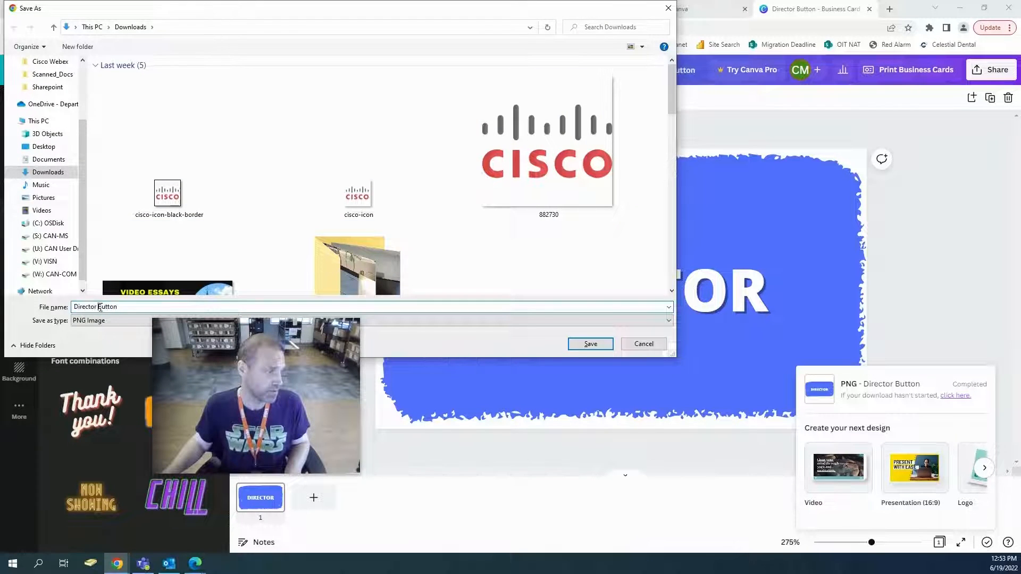
key(ctrl+a)
text(dir)
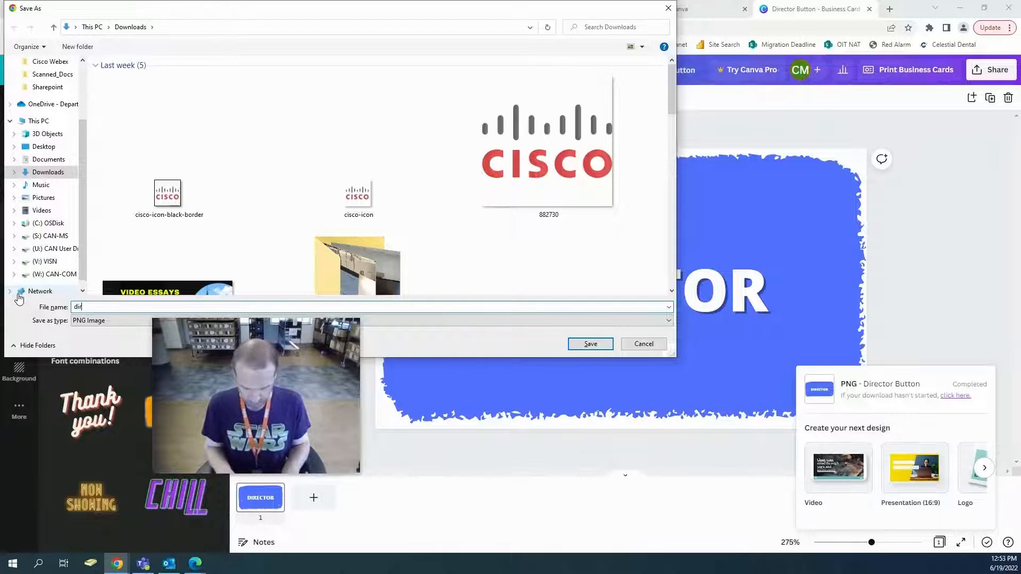
text(ector-button)
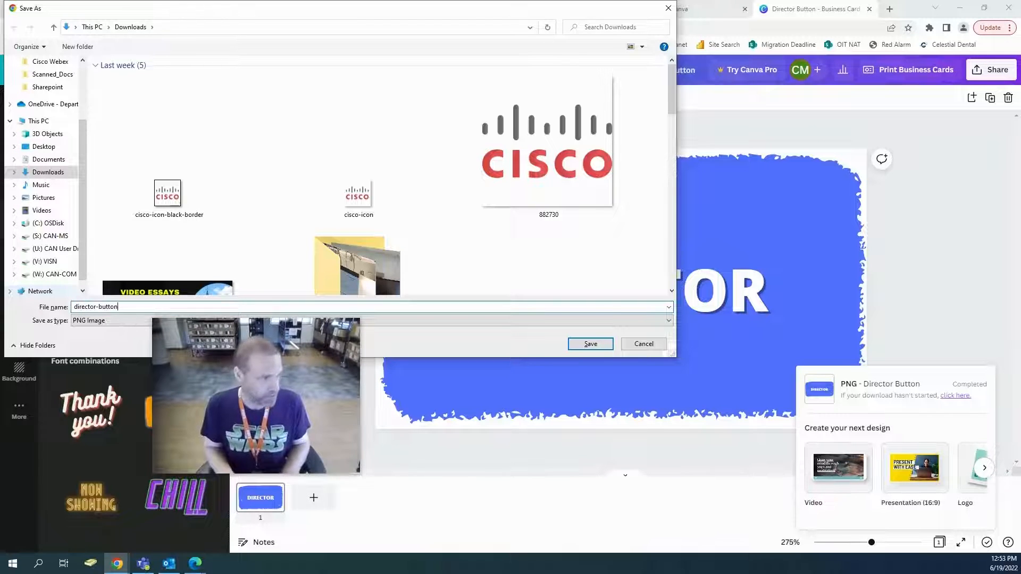
click(591, 347)
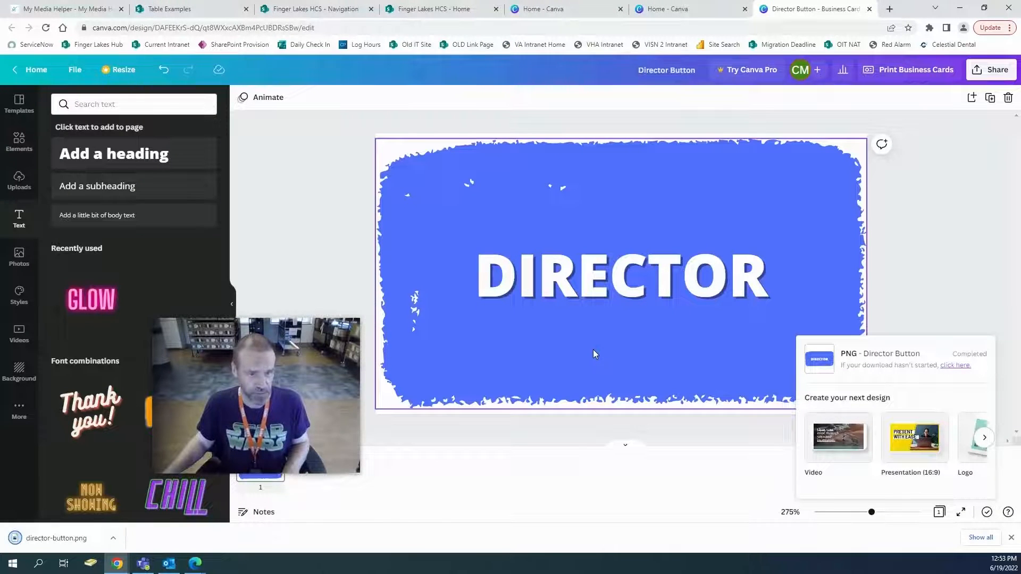
Close the Director Button design and refresh the Canva home page to bring its recent designs up to date.
click(665, 11)
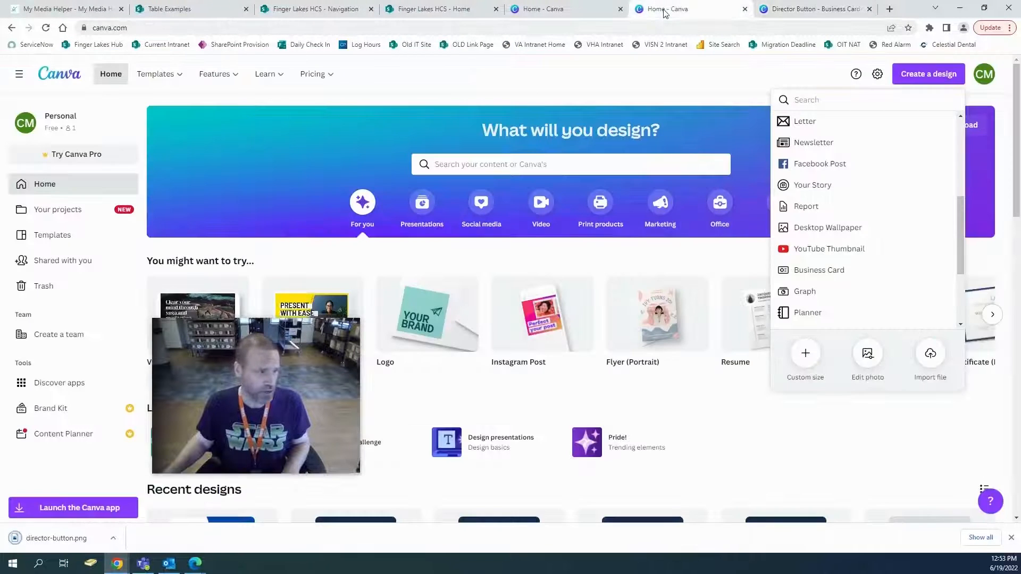
drag(260, 385, 219, 171)
scroll(689, 396, down, 1)
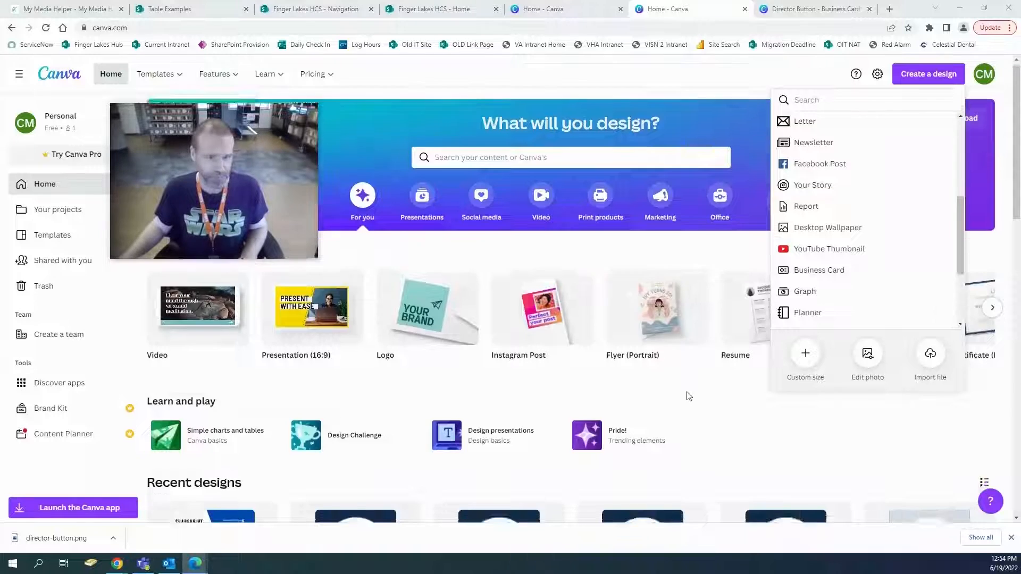
scroll(689, 396, down, 4)
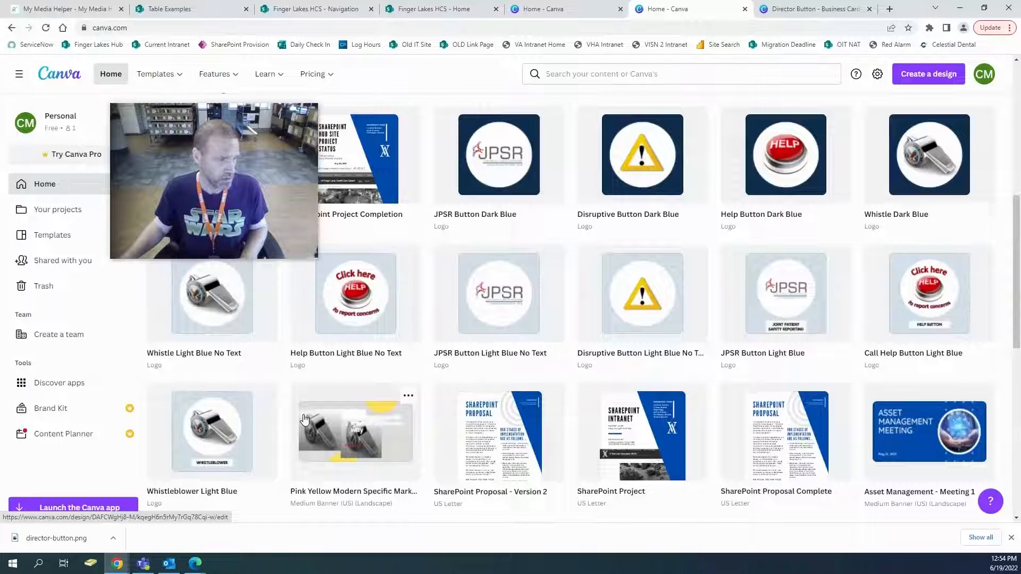
scroll(304, 420, up, 5)
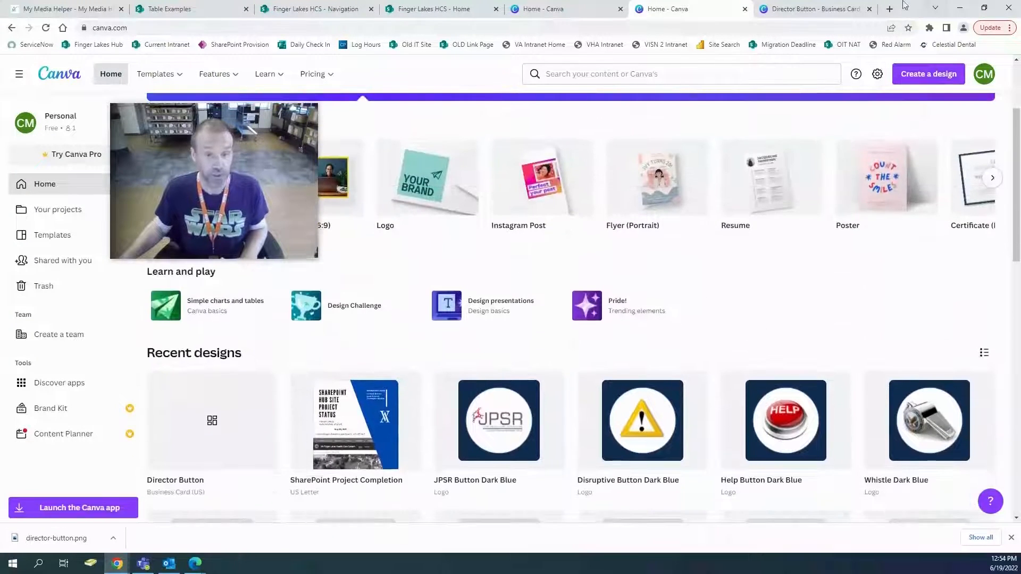
click(859, 10)
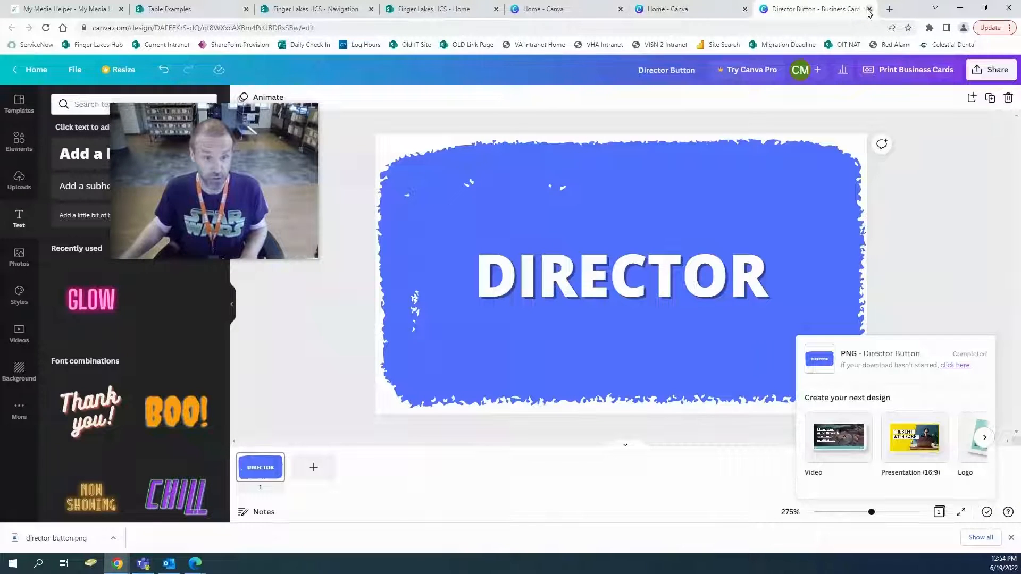
click(868, 10)
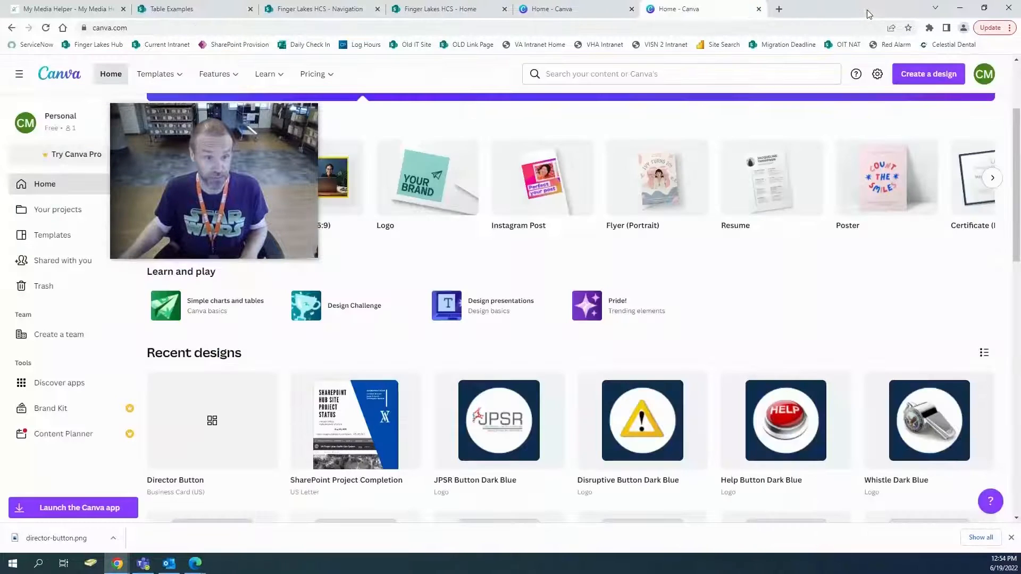
click(48, 29)
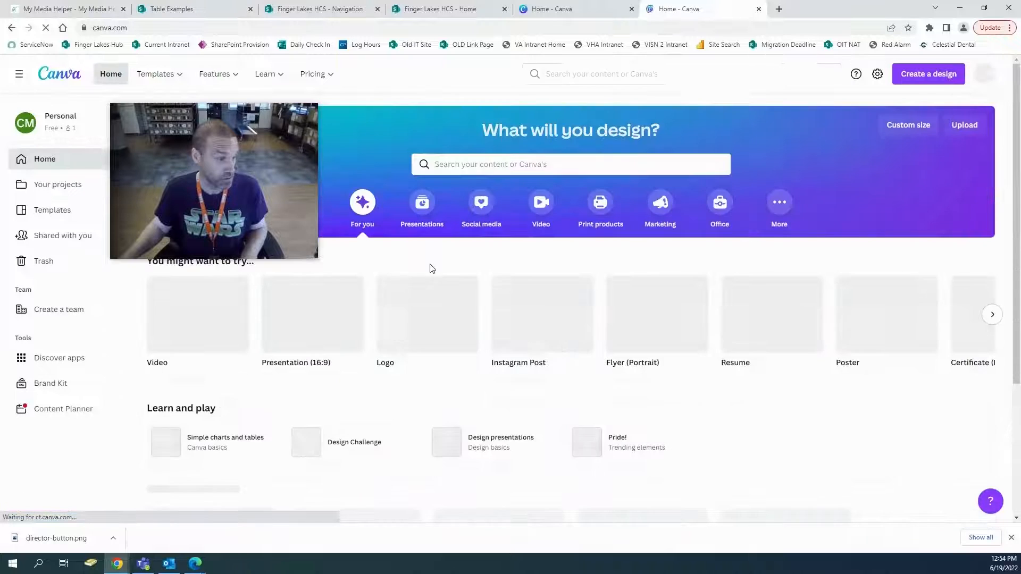
scroll(431, 269, down, 1)
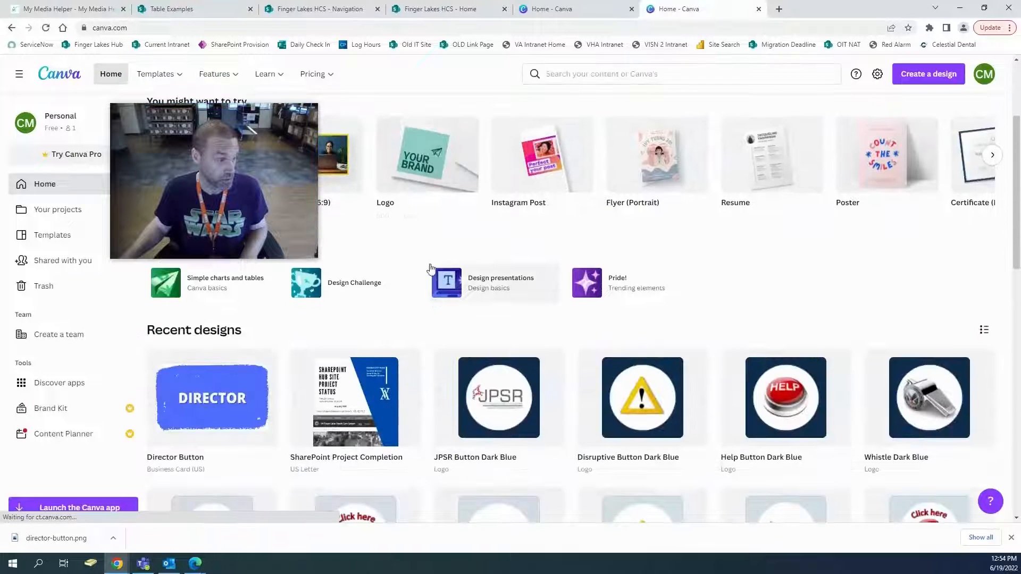
Make a copy of the Director Button design and open the copy for editing.
click(265, 363)
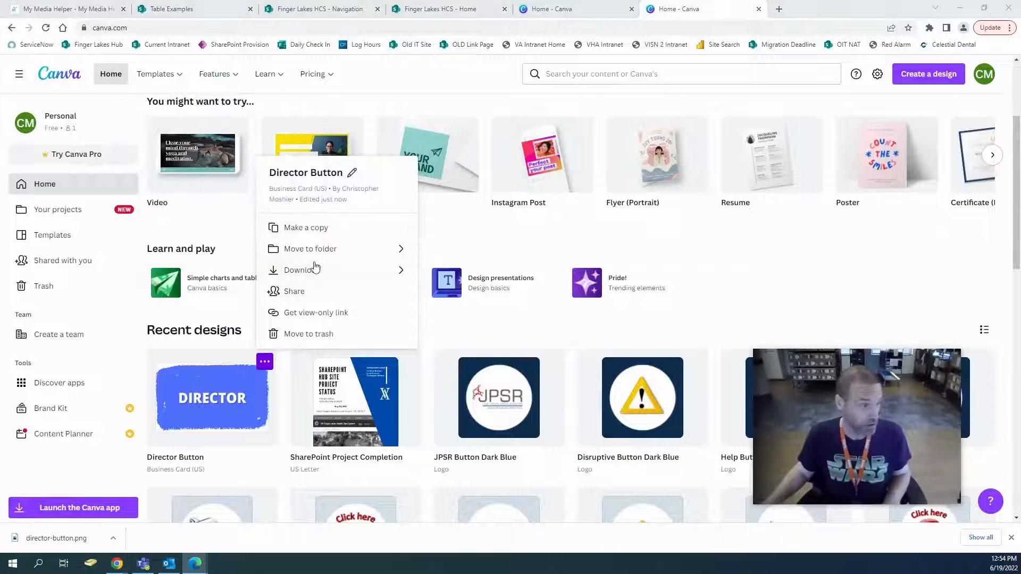
click(298, 227)
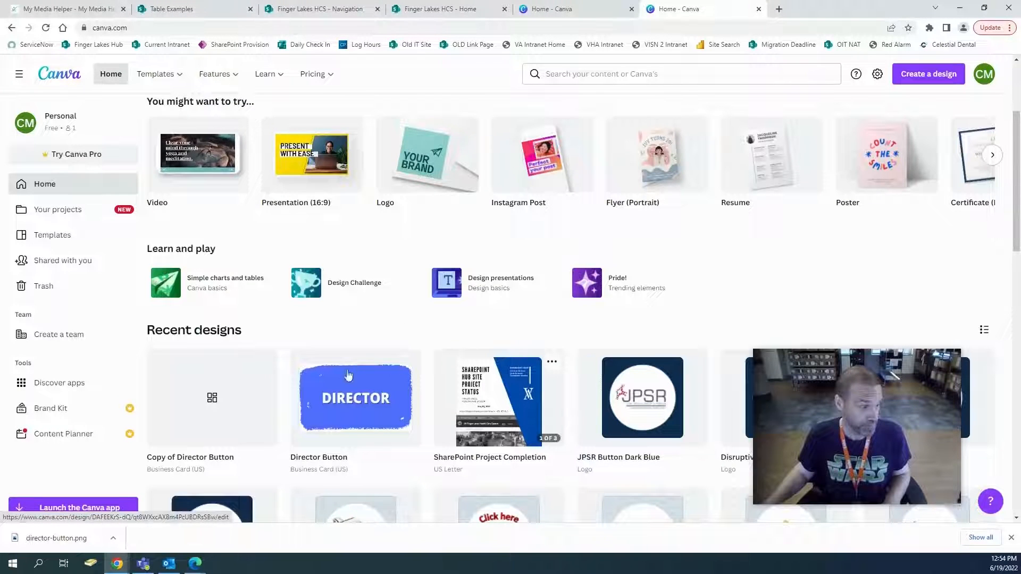
click(245, 398)
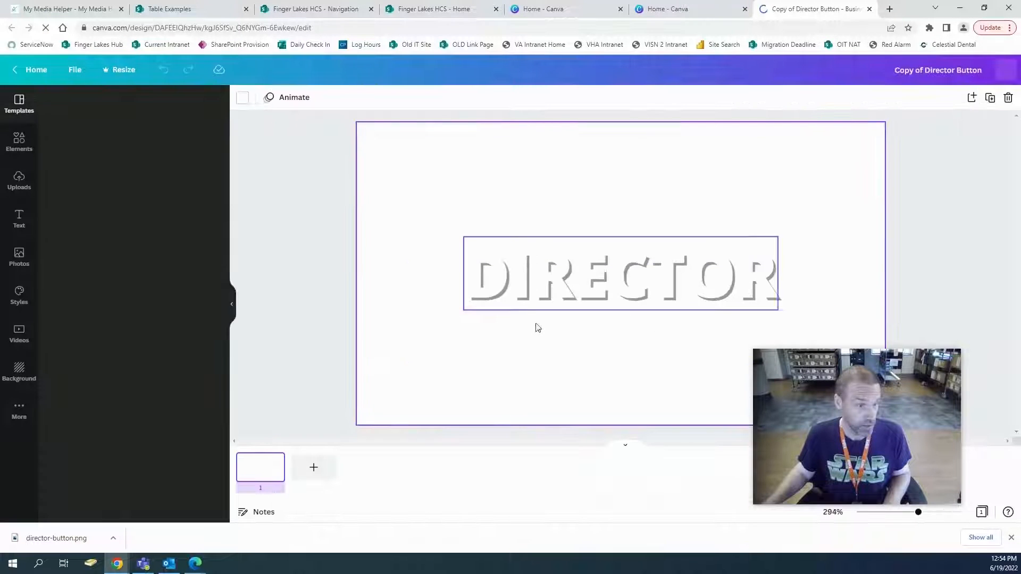
Rename the copied Canva design as Director Chief of Staff.
click(315, 9)
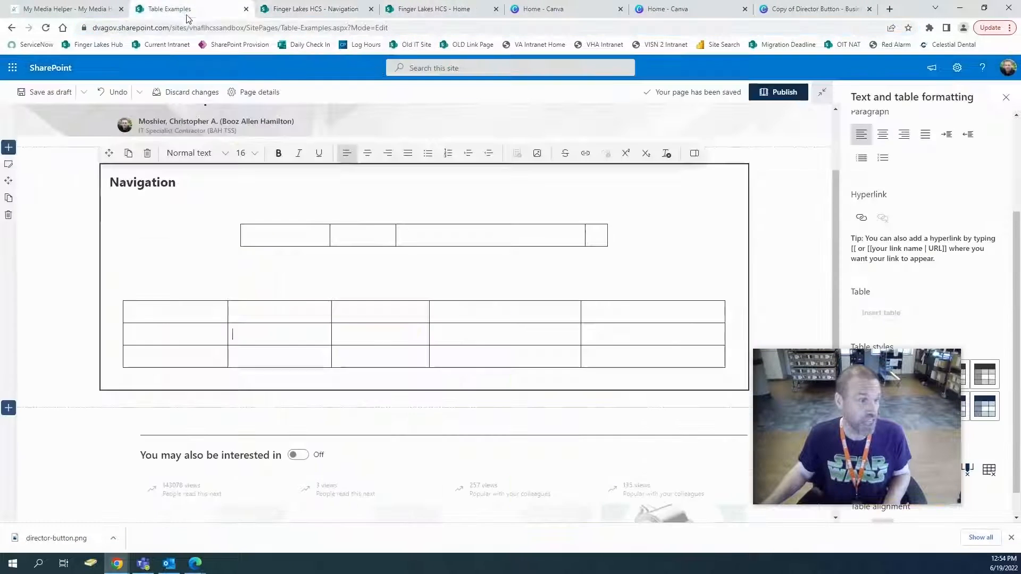
click(170, 9)
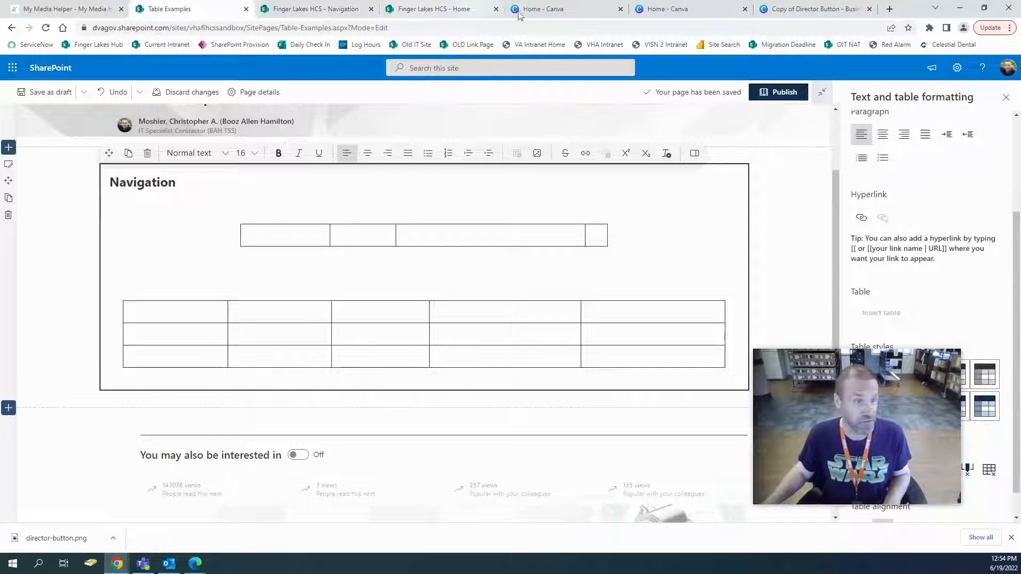
click(667, 9)
click(814, 9)
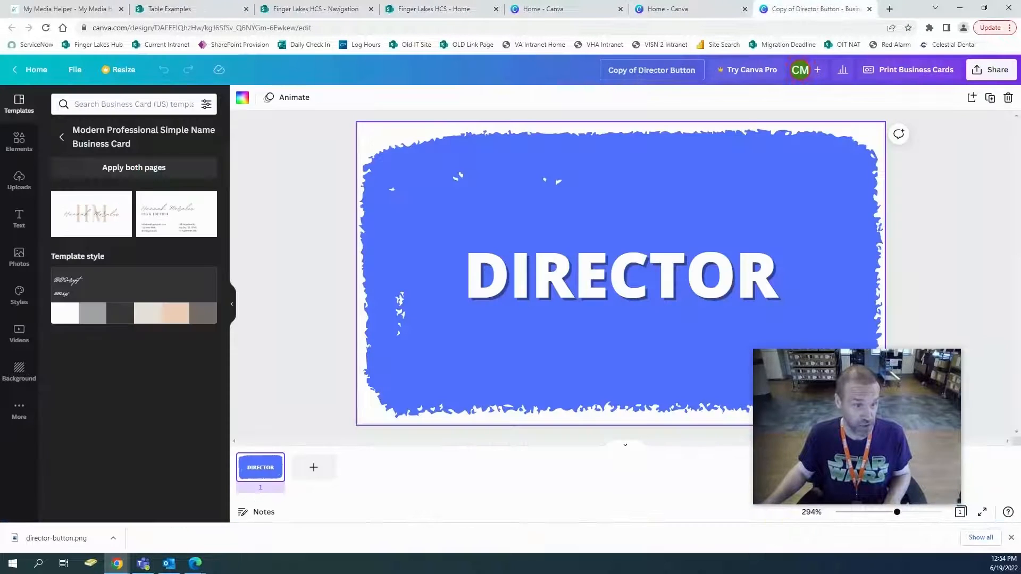
drag(638, 70, 540, 60)
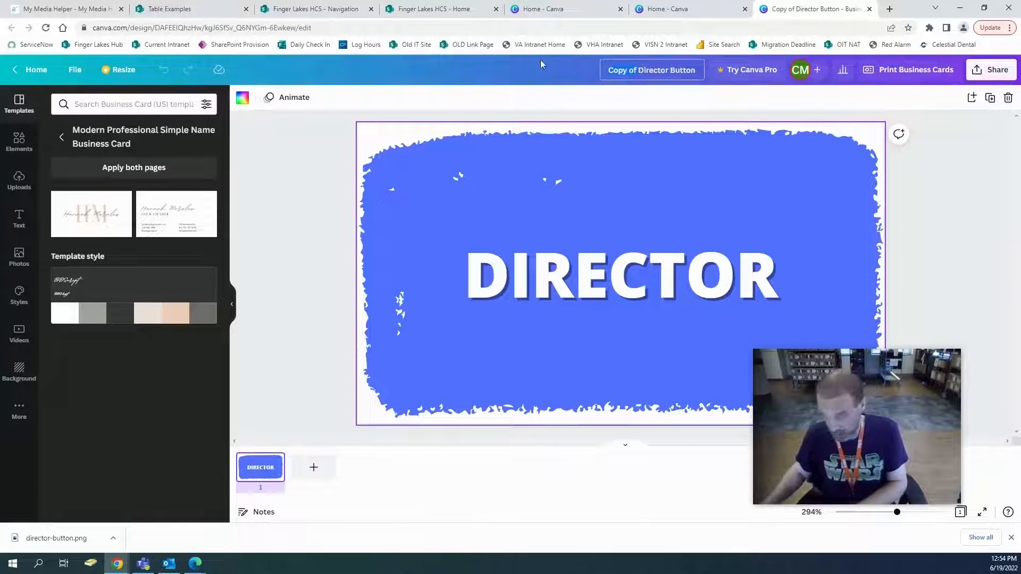
key(BackSpace)
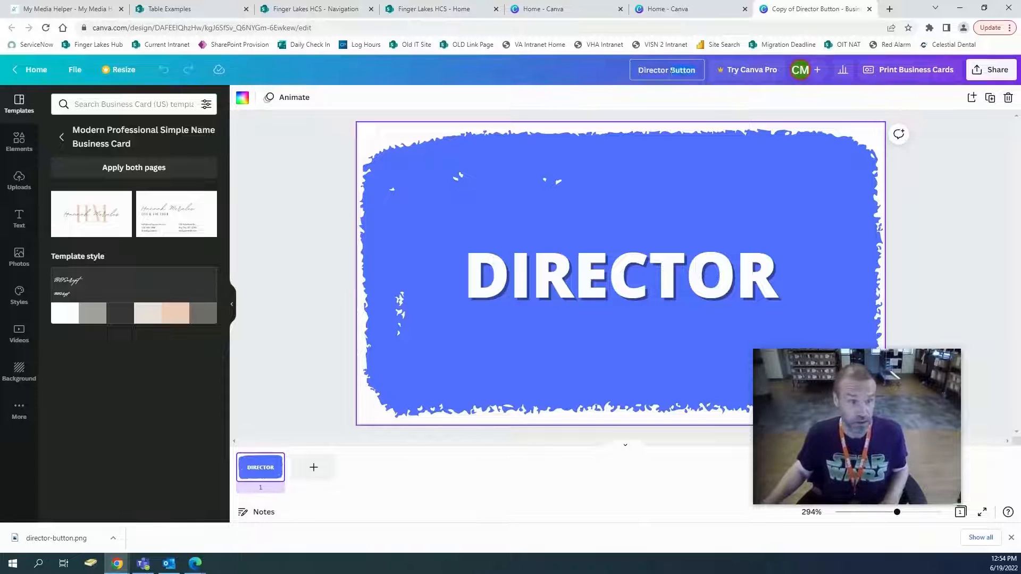
text(Chief of)
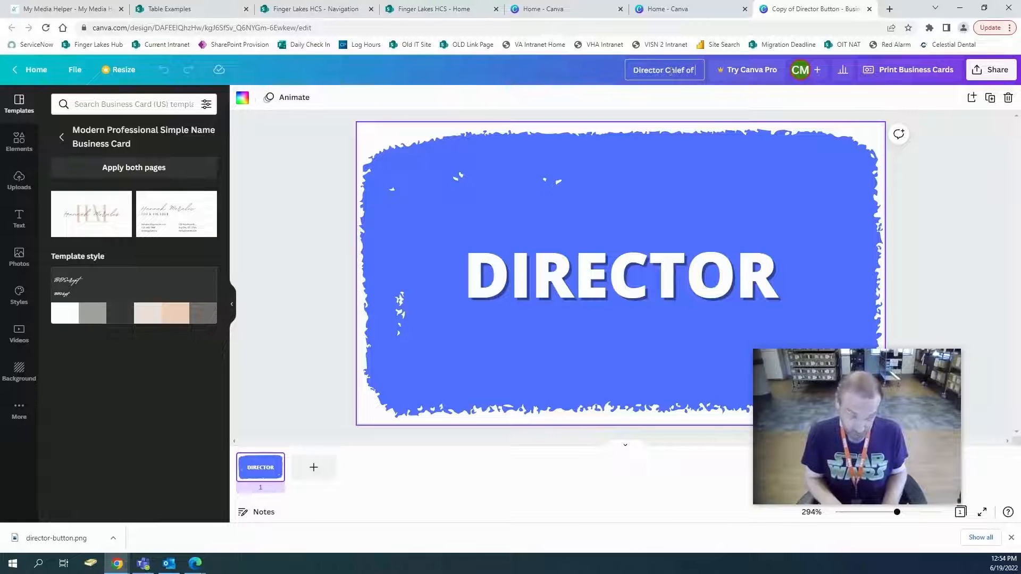
text( Staff)
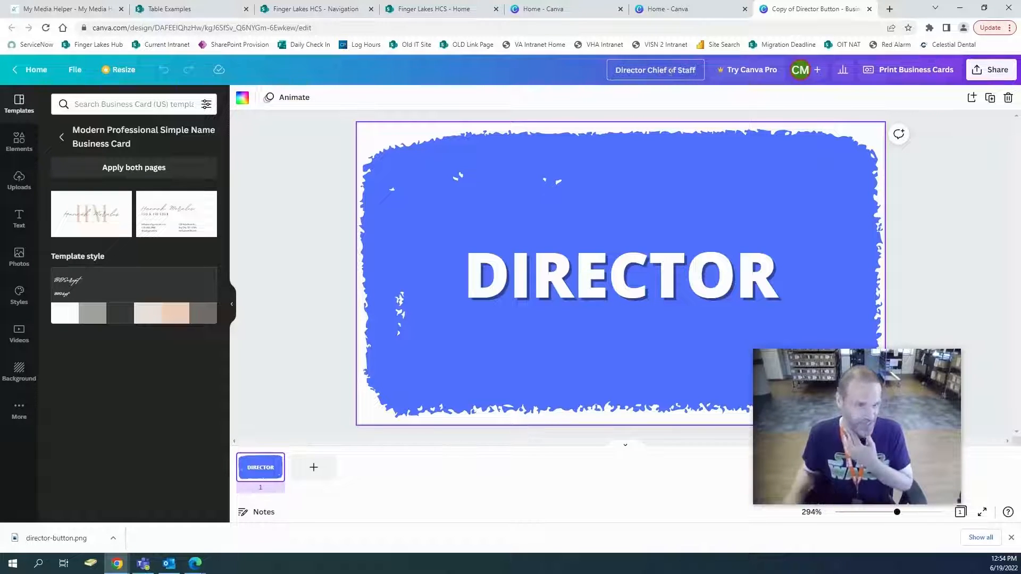
click(937, 174)
Replace the DIRECTOR text on the button with CHIEF OF STAFF in capital letters.
click(482, 277)
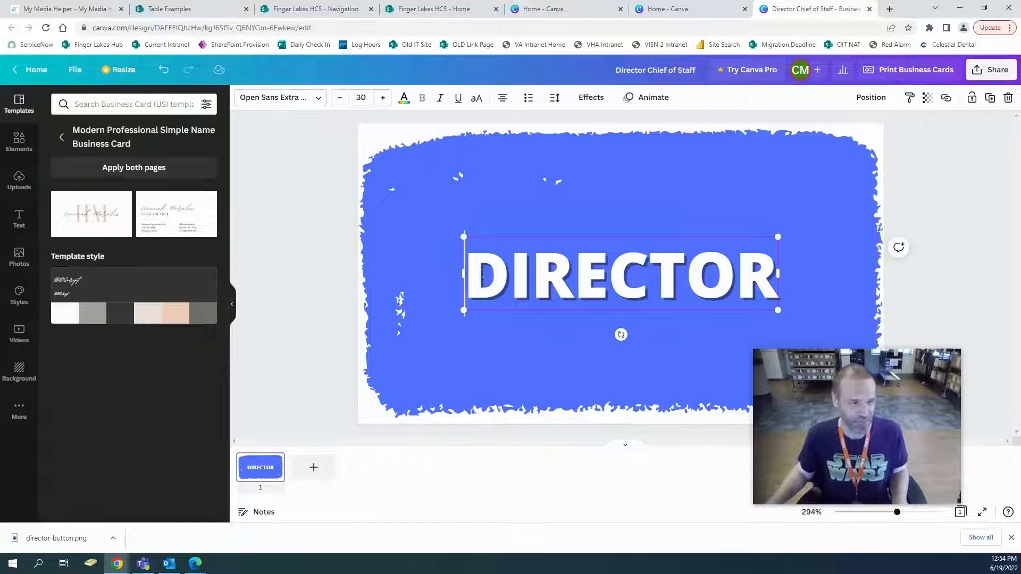
drag(482, 277, 767, 288)
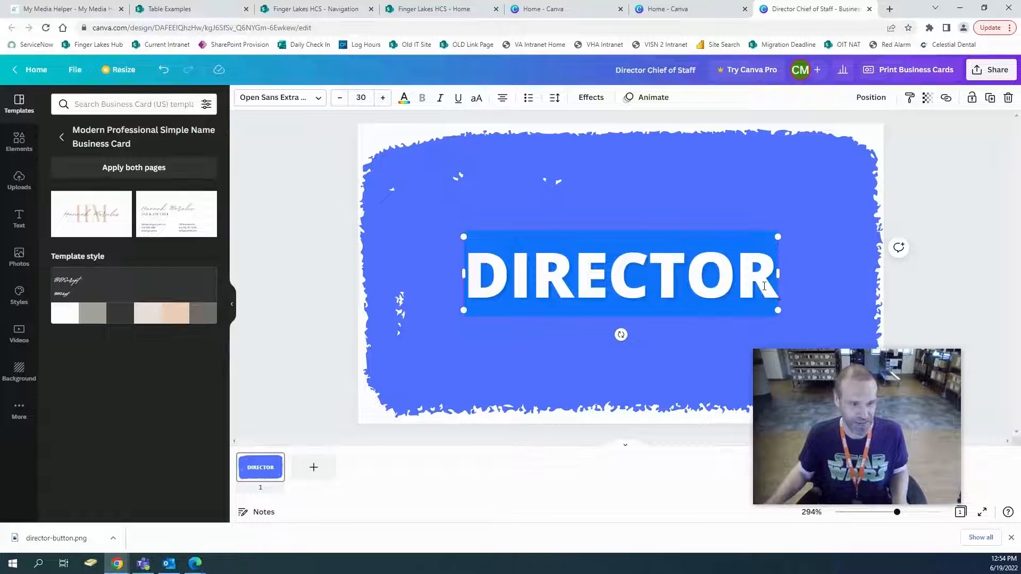
text(chief o)
key(BackSpace)
key(BackSpace)
key(BackSpace)
key(BackSpace)
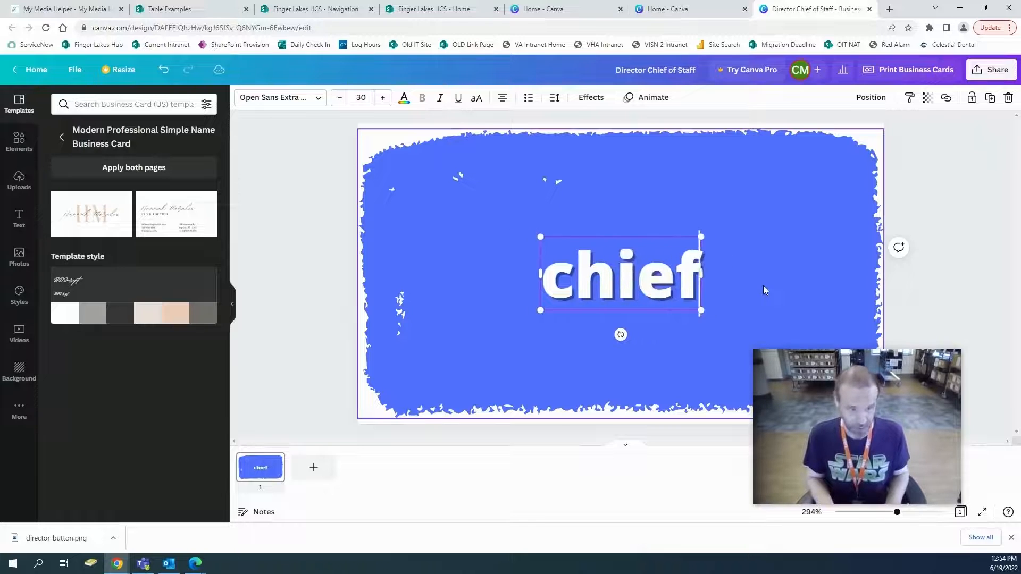
key(BackSpace)
key(BackSpace)
key(BackSpace)
text(CHI)
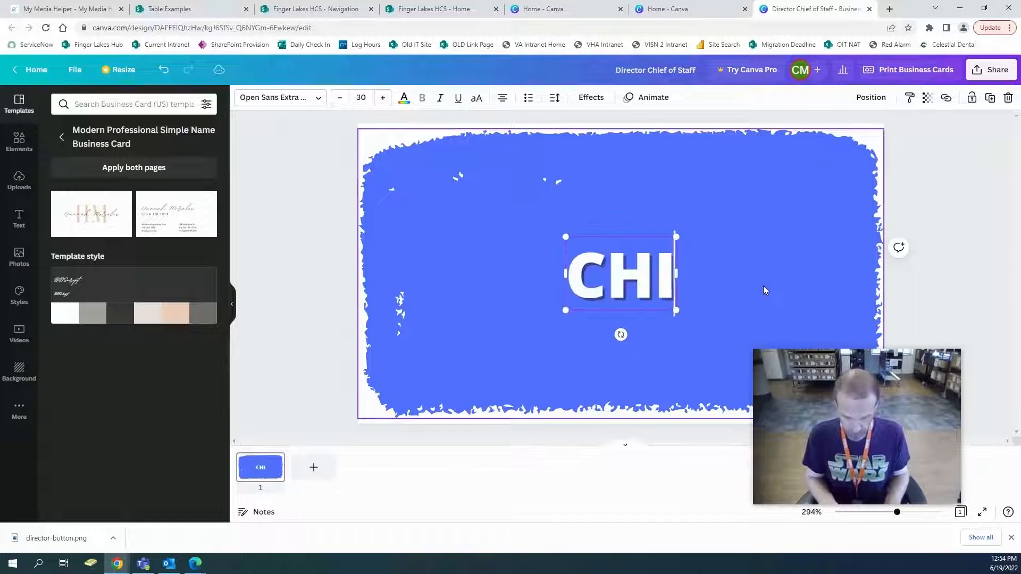
text(EF OF SRT)
key(BackSpace)
key(BackSpace)
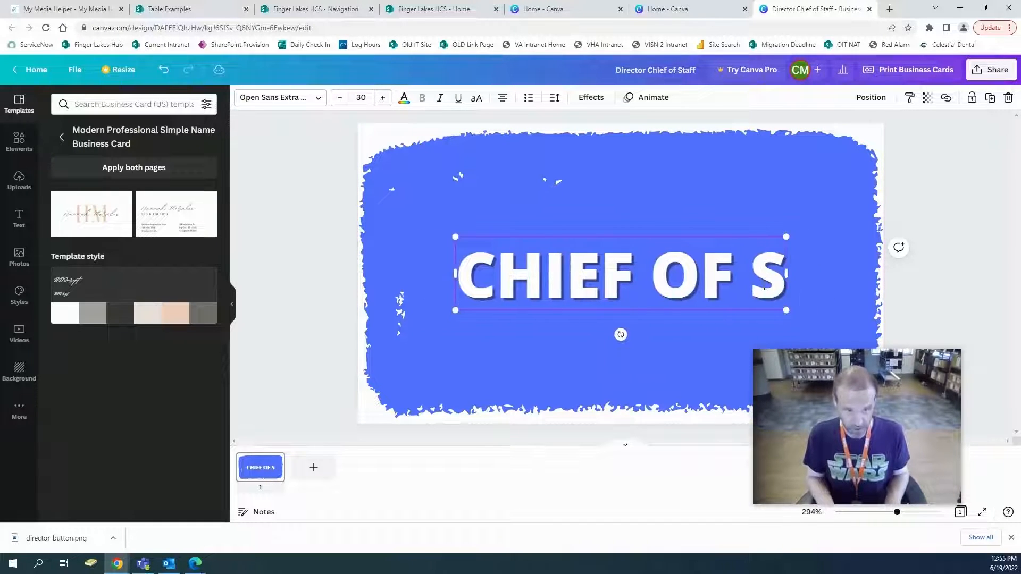
text(A)
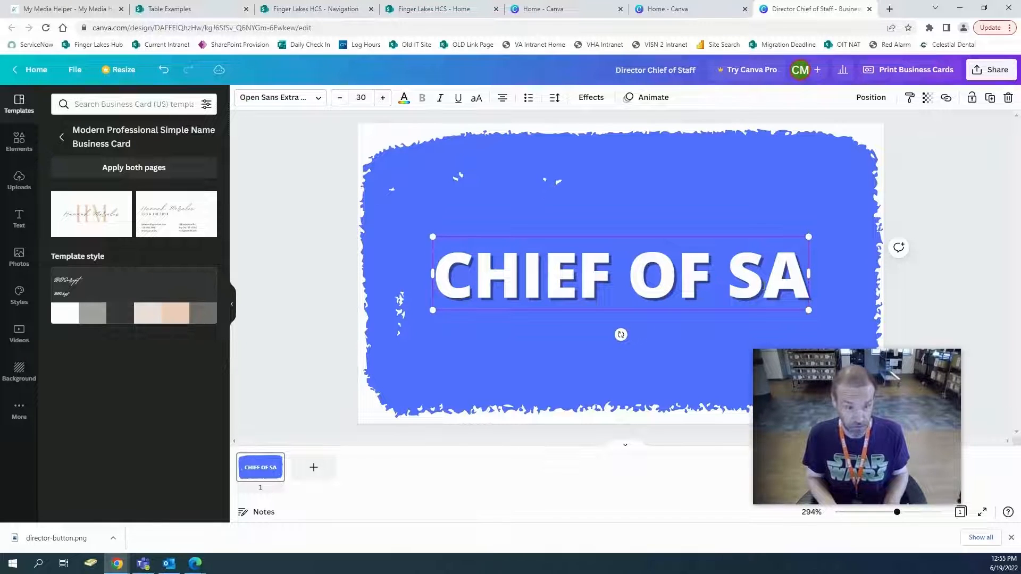
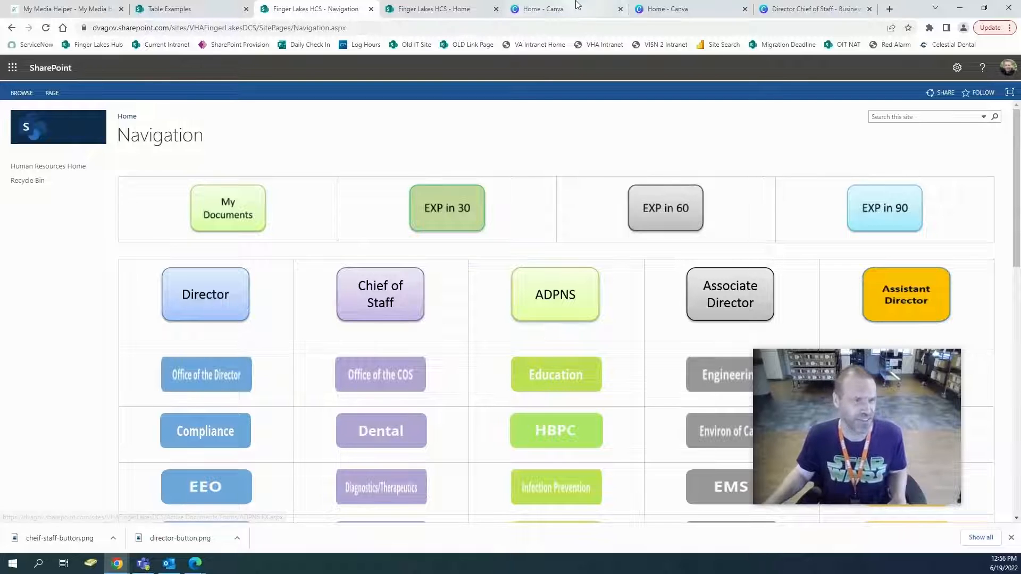
Switch from Canva to the SharePoint Table Examples page that is open for editing.
click(665, 9)
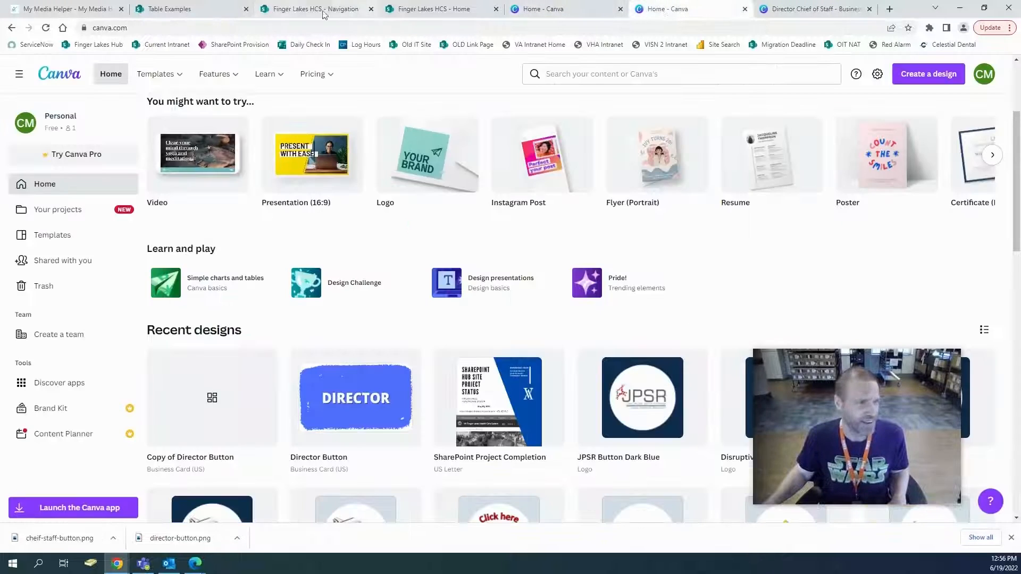
click(176, 9)
scroll(447, 239, down, 1)
scroll(258, 302, up, 1)
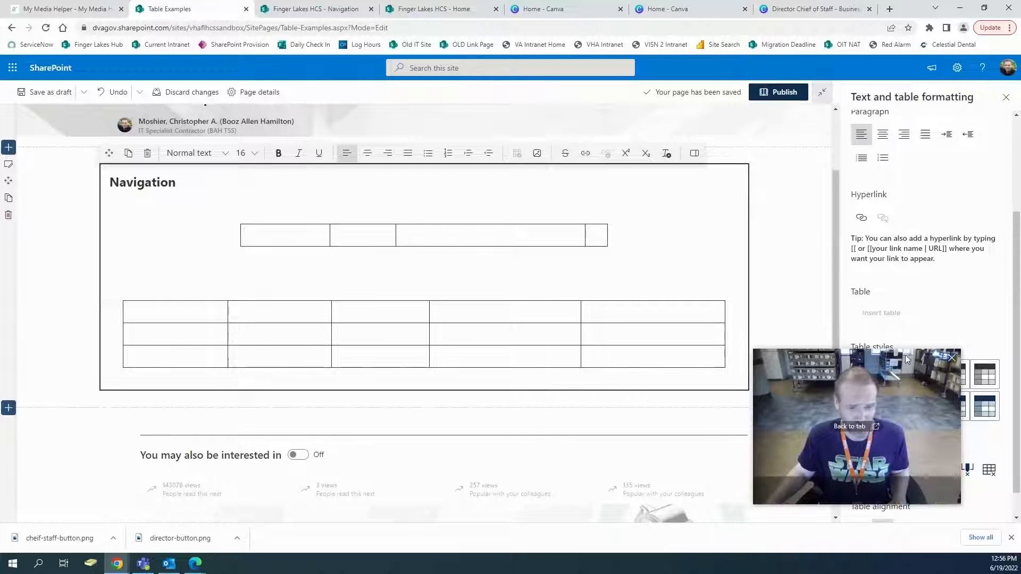
drag(906, 364, 939, 130)
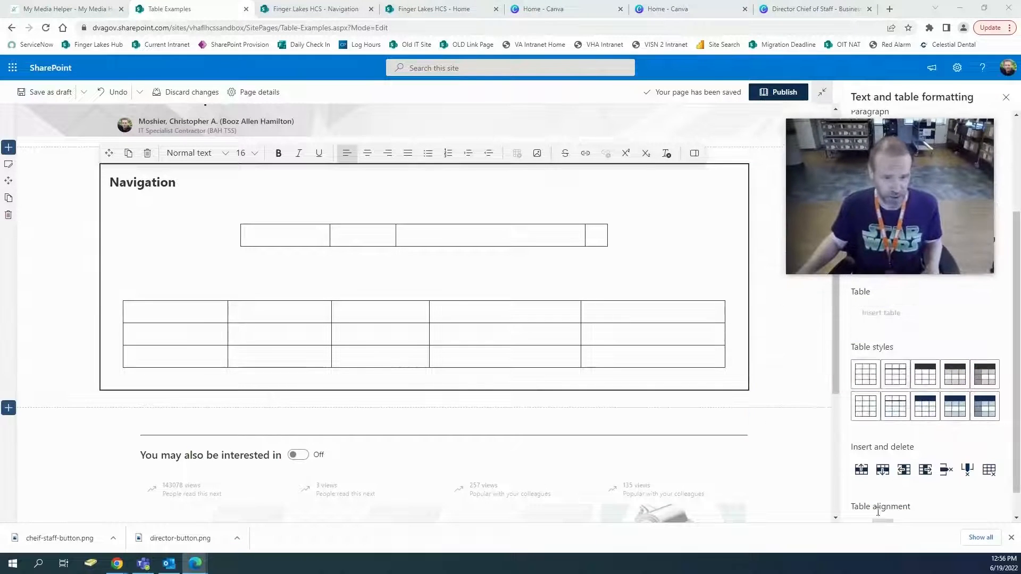
Try left alignment on the lower table, set it back to centred, and widen its second and third columns slightly.
scroll(896, 480, down, 1)
click(861, 505)
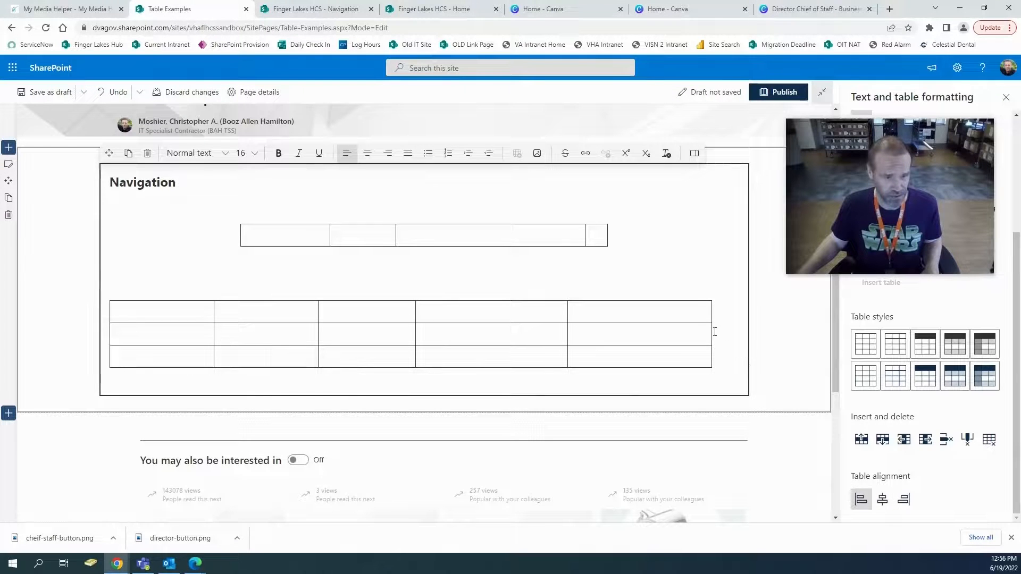
click(882, 499)
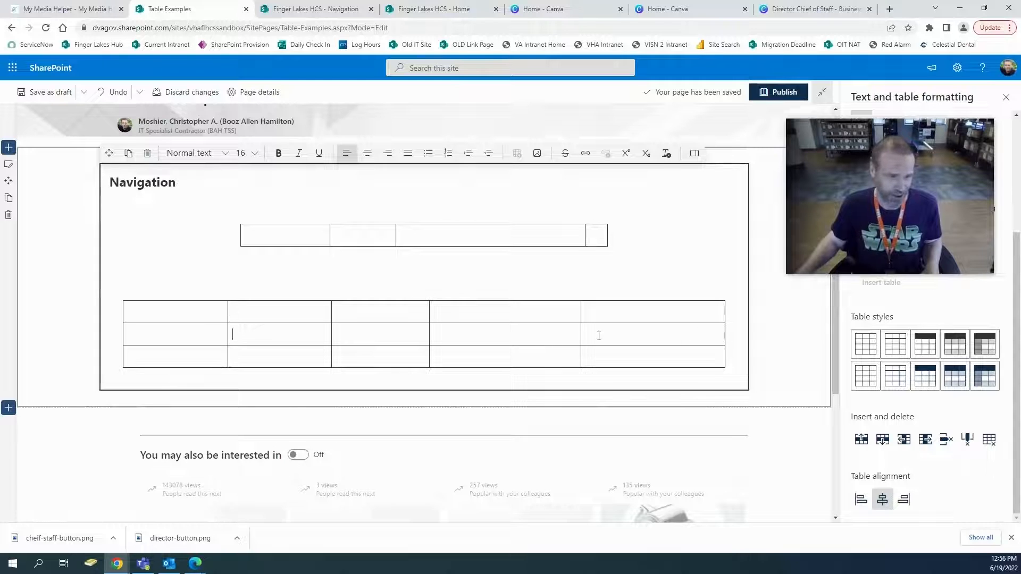
drag(429, 336, 437, 335)
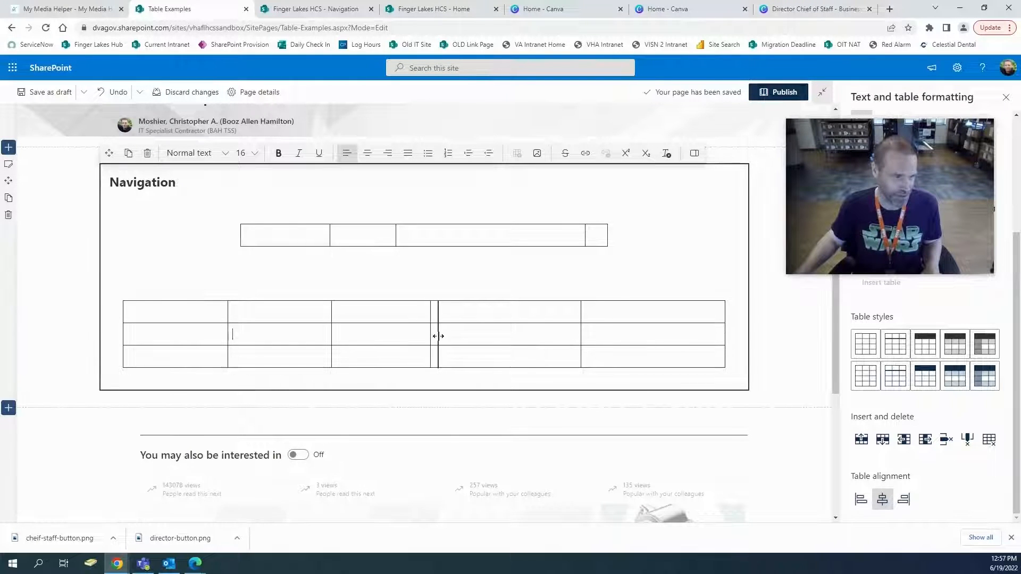
drag(332, 334, 338, 334)
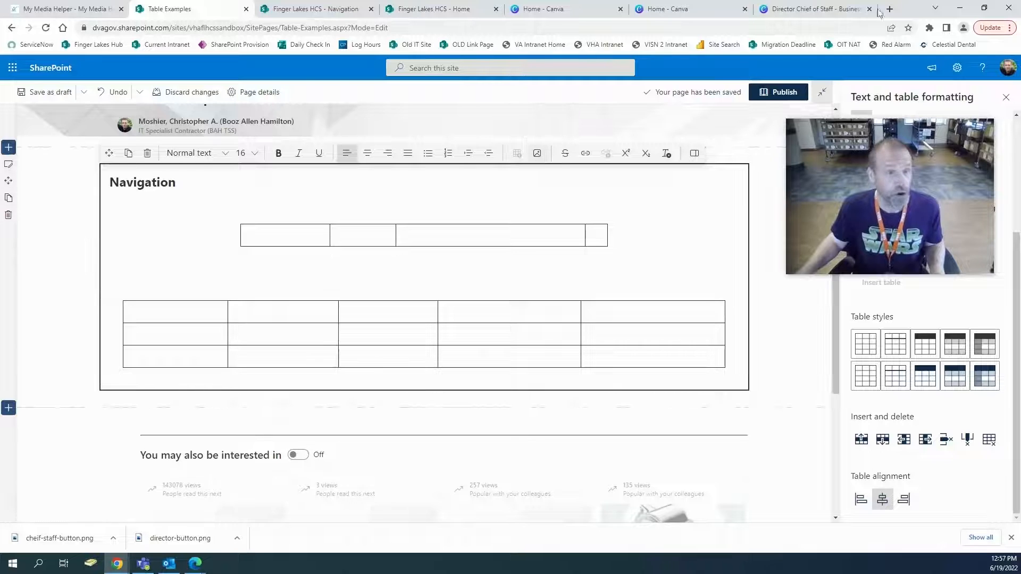
Open the Photopea online photo editor at photopea.com in a new browser tab.
click(889, 9)
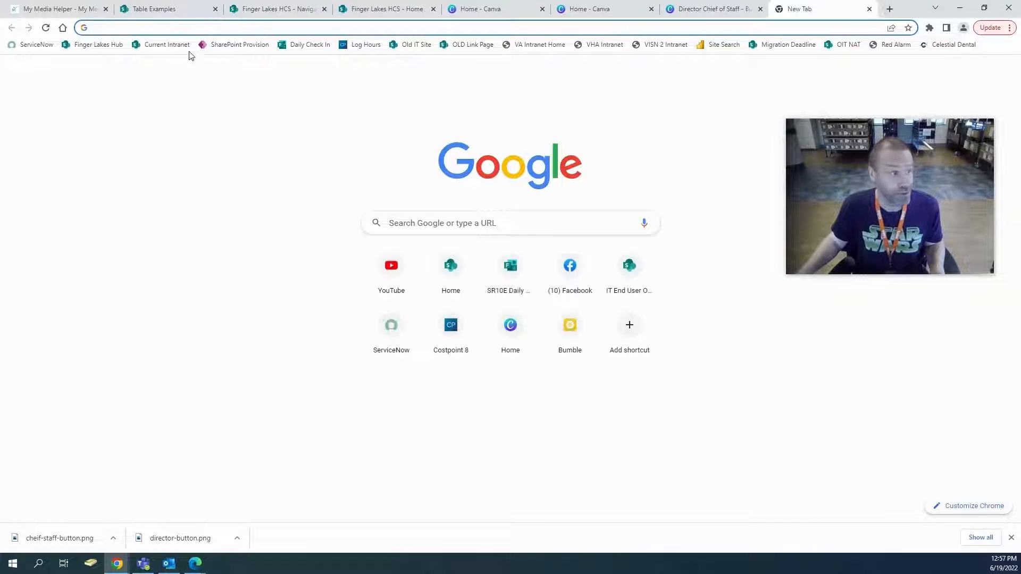
text(photopea.com)
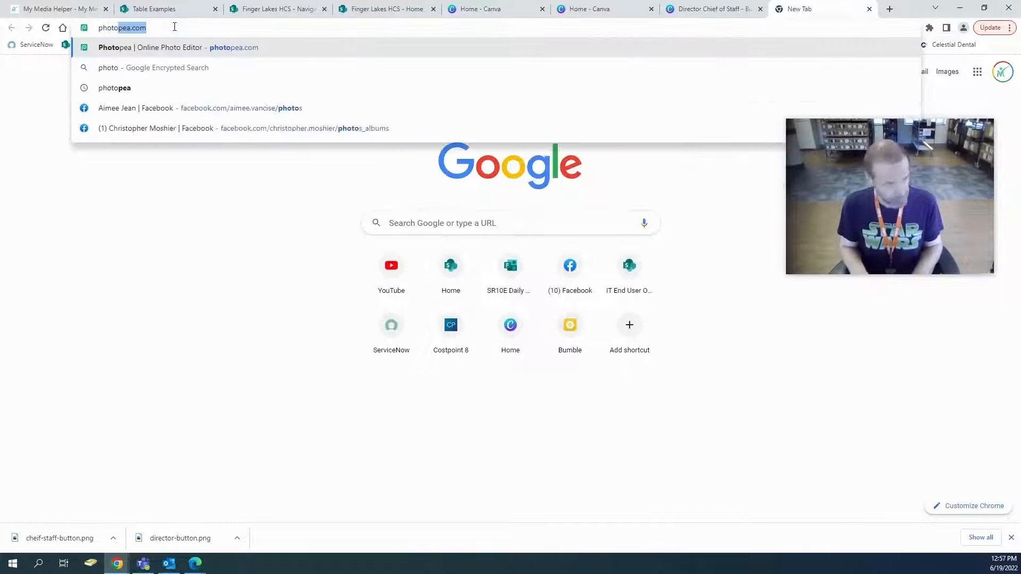
key(Return)
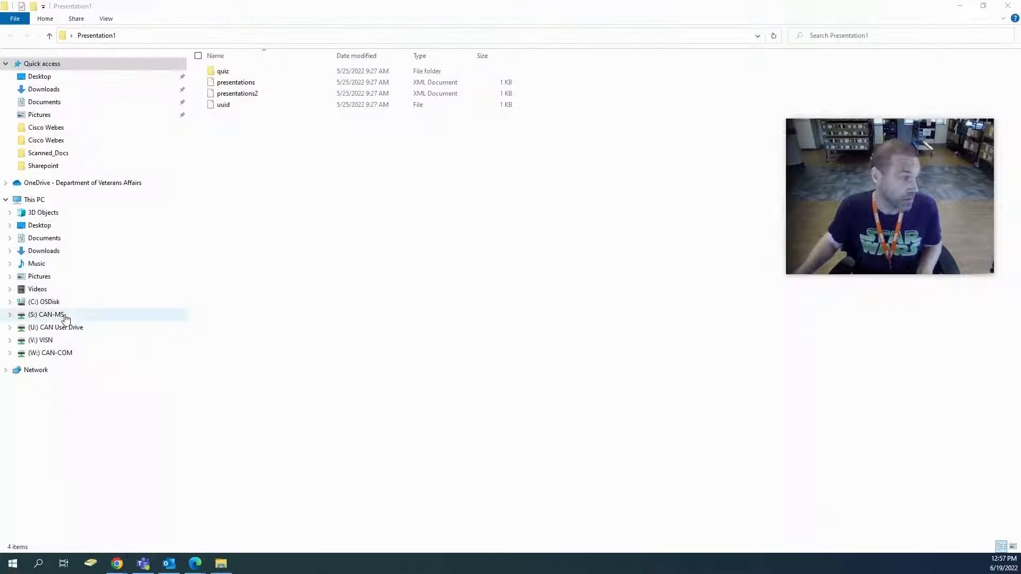
Show the Downloads folder in a smaller, separate window and open the director-button image from it in Photopea.
click(45, 251)
click(983, 6)
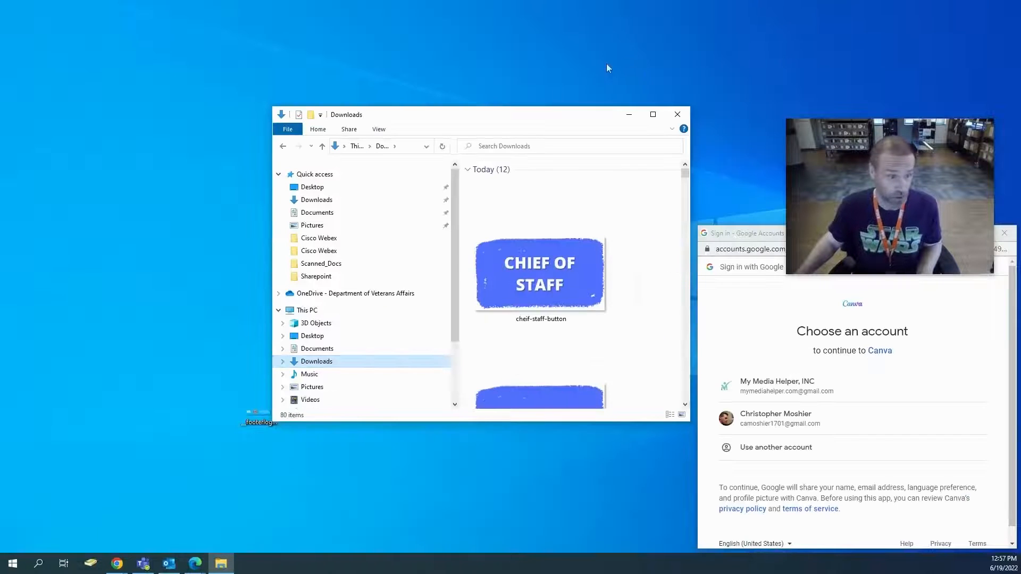
drag(586, 125, 1020, 229)
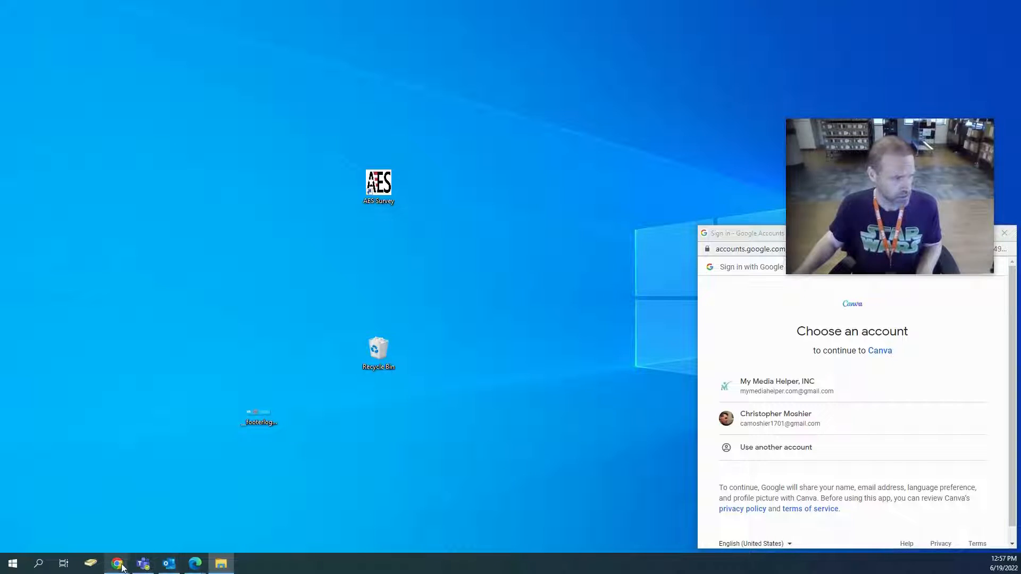
mouse_move(117, 564)
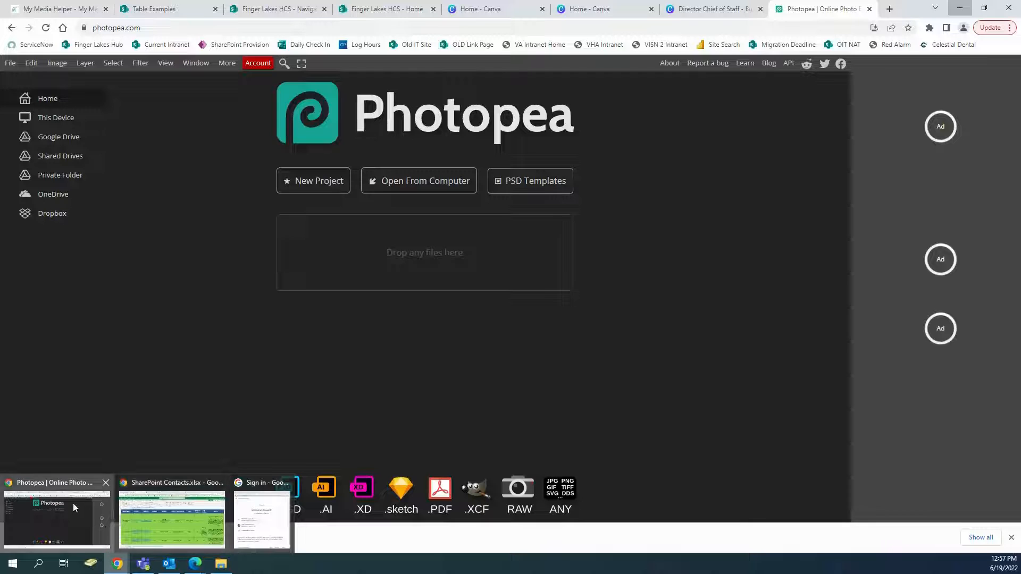
click(73, 503)
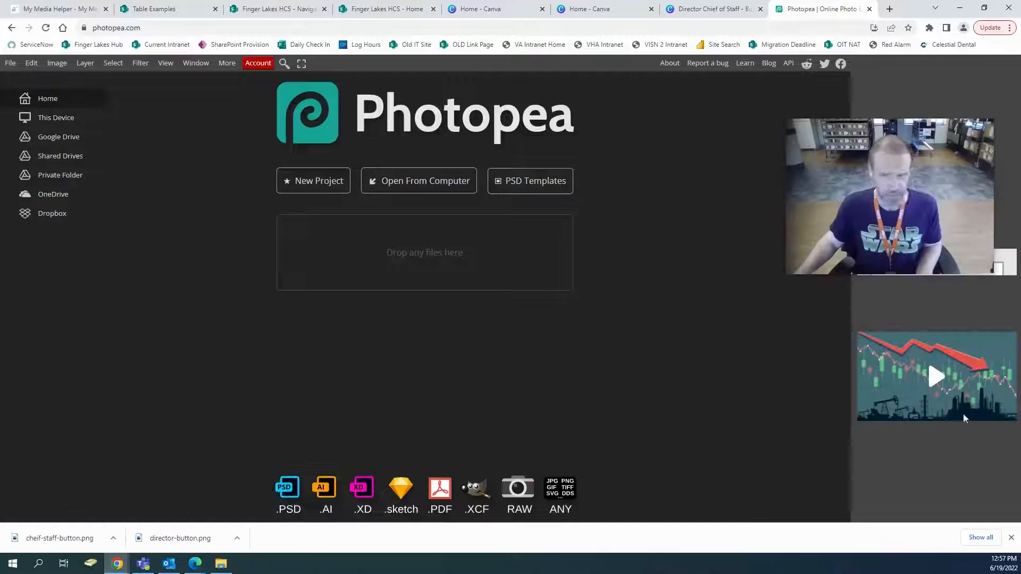
drag(1020, 280, 424, 284)
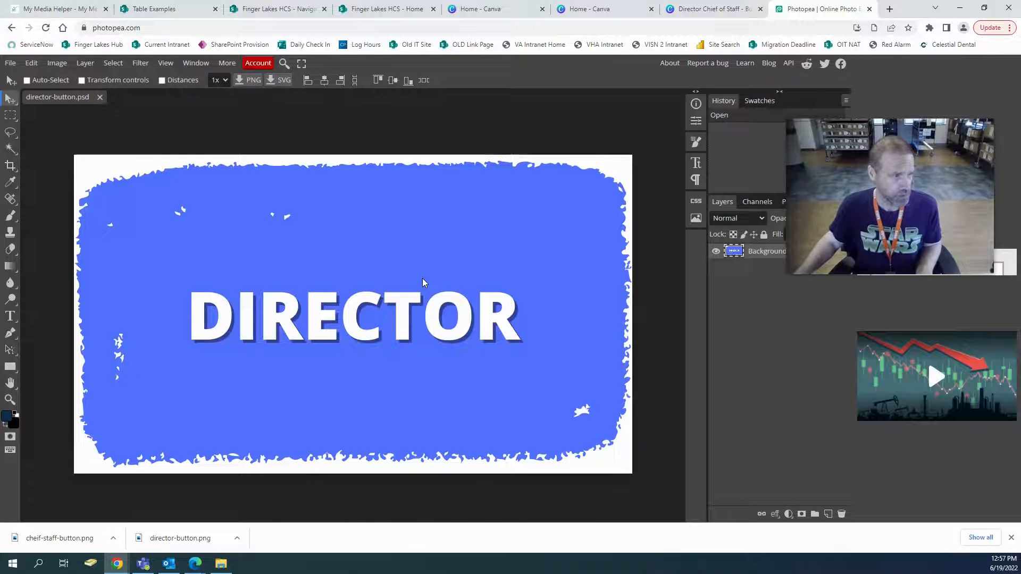
Resize the director-button image to 72 DPI, 250 pixels wide and 143 pixels high.
click(57, 63)
click(72, 227)
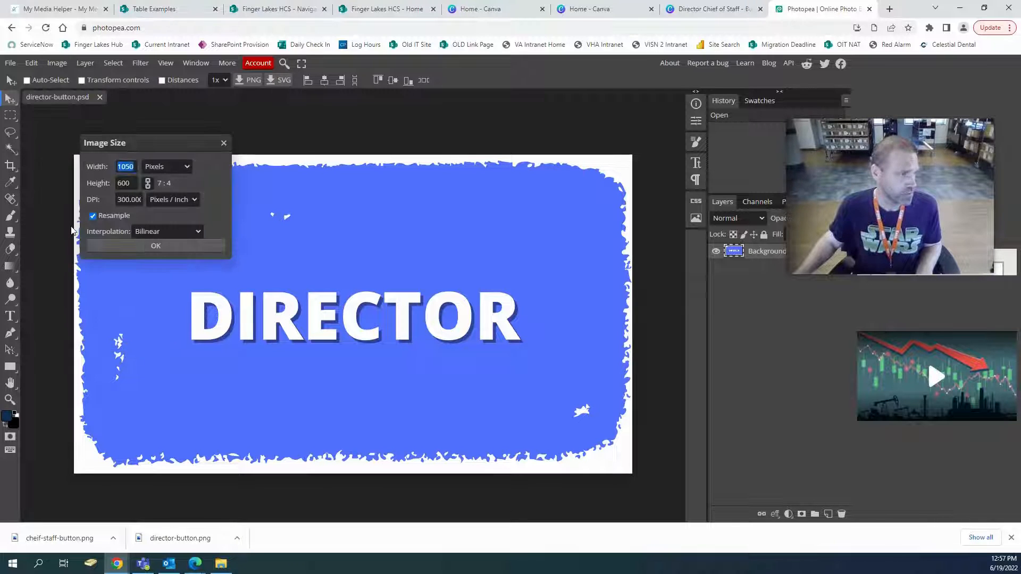
click(126, 200)
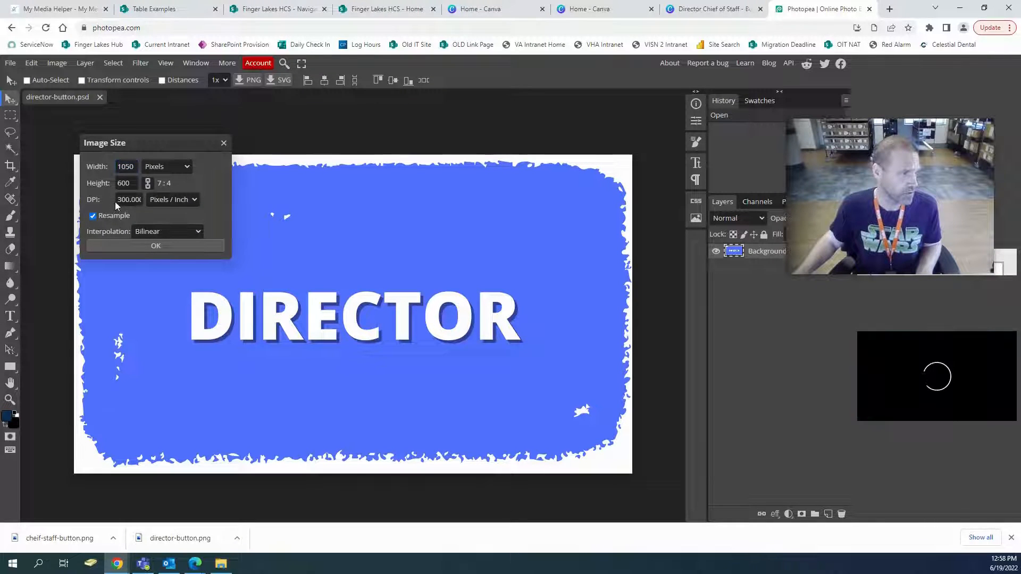
double_click(126, 199)
text(72)
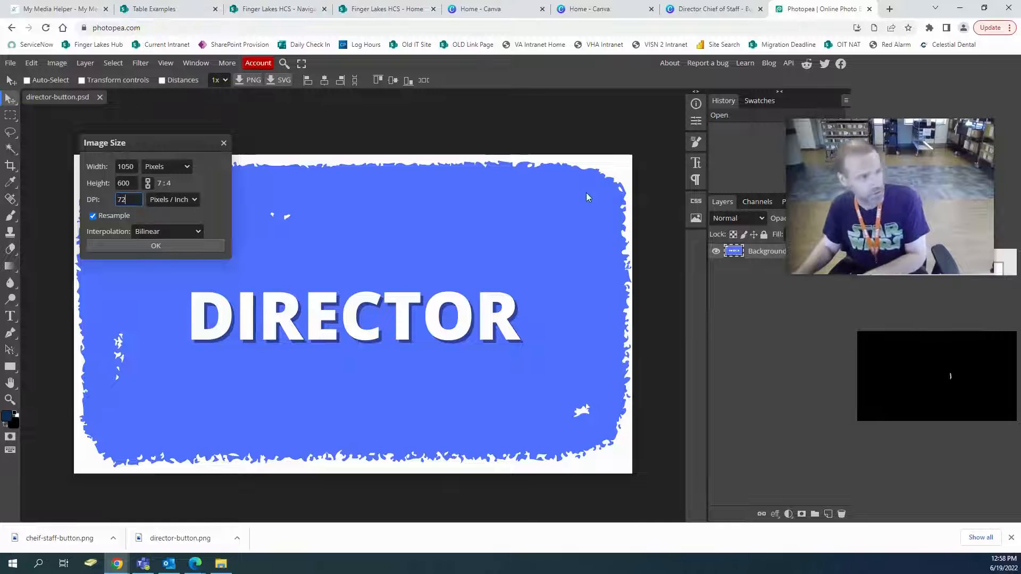
click(134, 165)
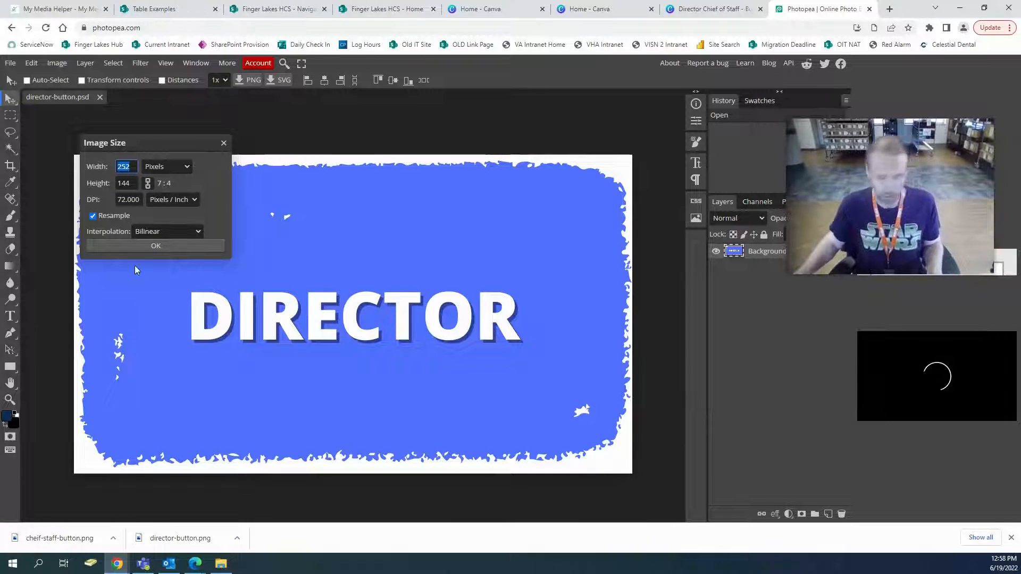
text(250)
click(138, 183)
key(BackSpace)
text(3)
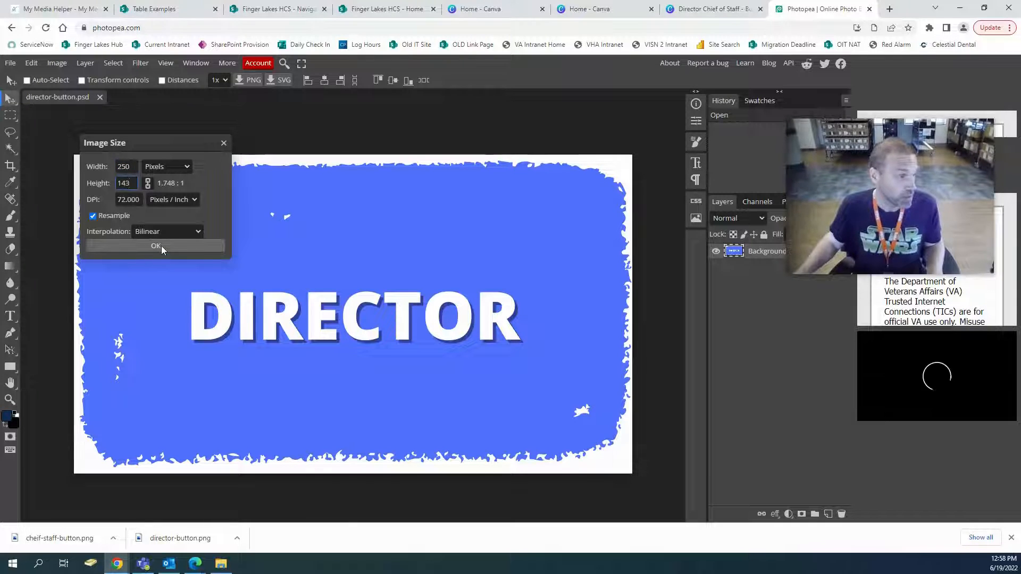
click(157, 246)
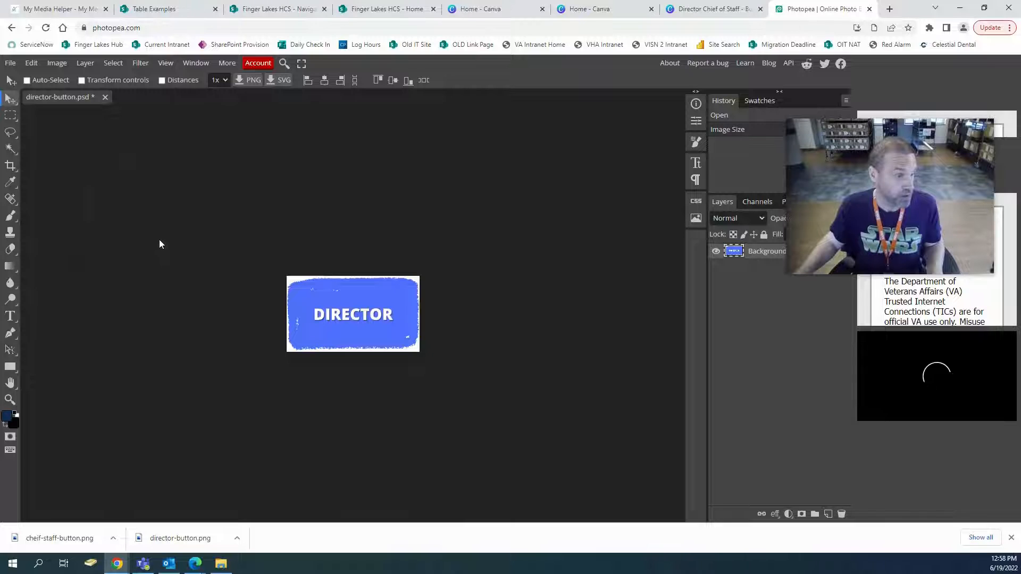
Export the resized director-button image as a 250 × 143 PNG, replacing the director-button file in Downloads.
click(12, 67)
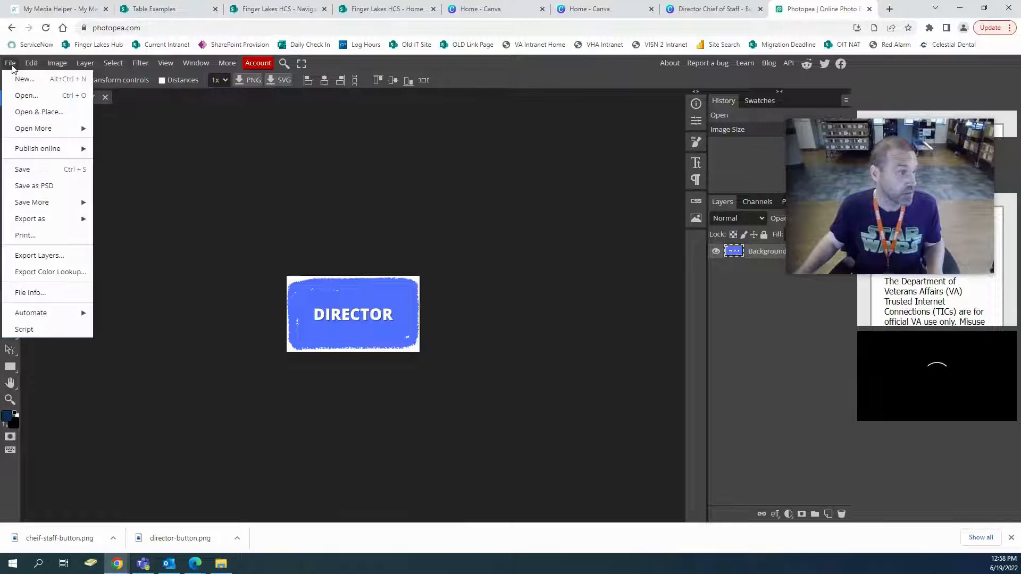
mouse_move(74, 221)
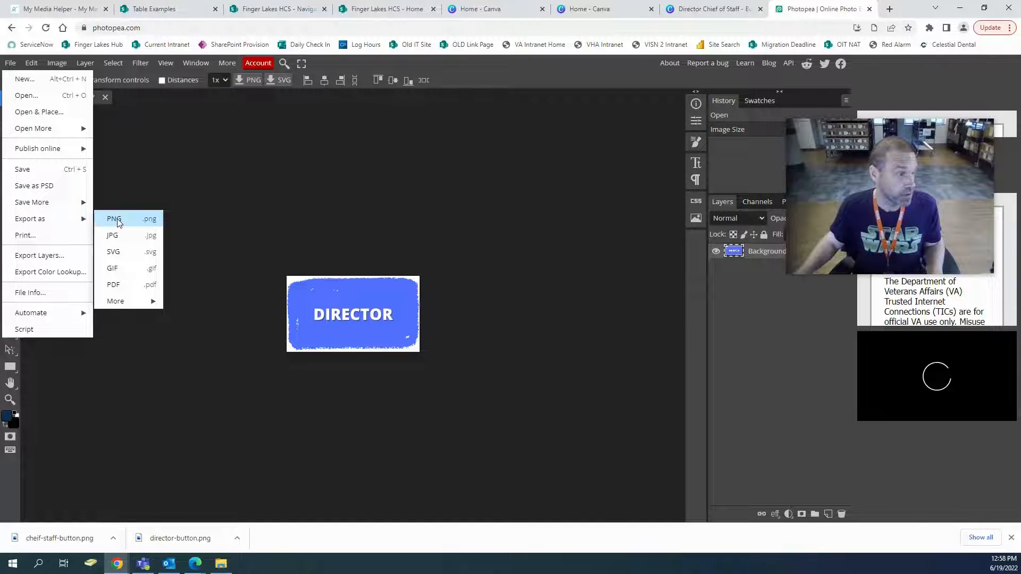
click(114, 220)
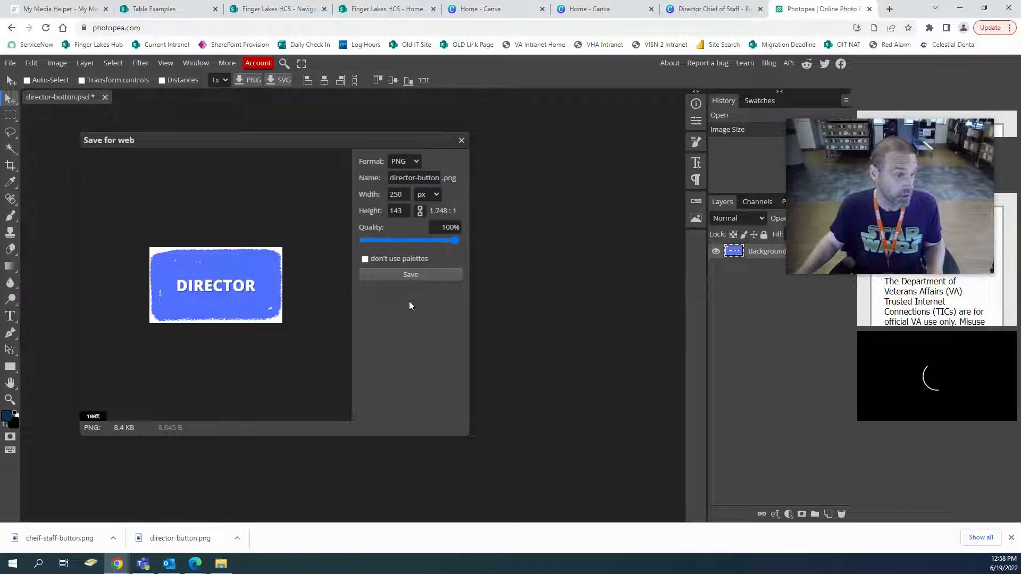
click(410, 274)
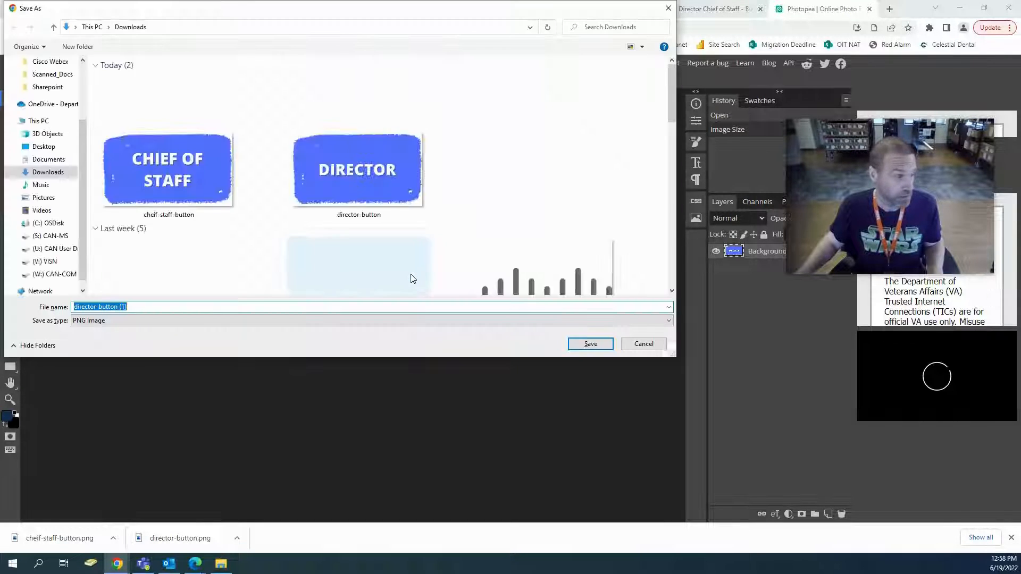
double_click(362, 172)
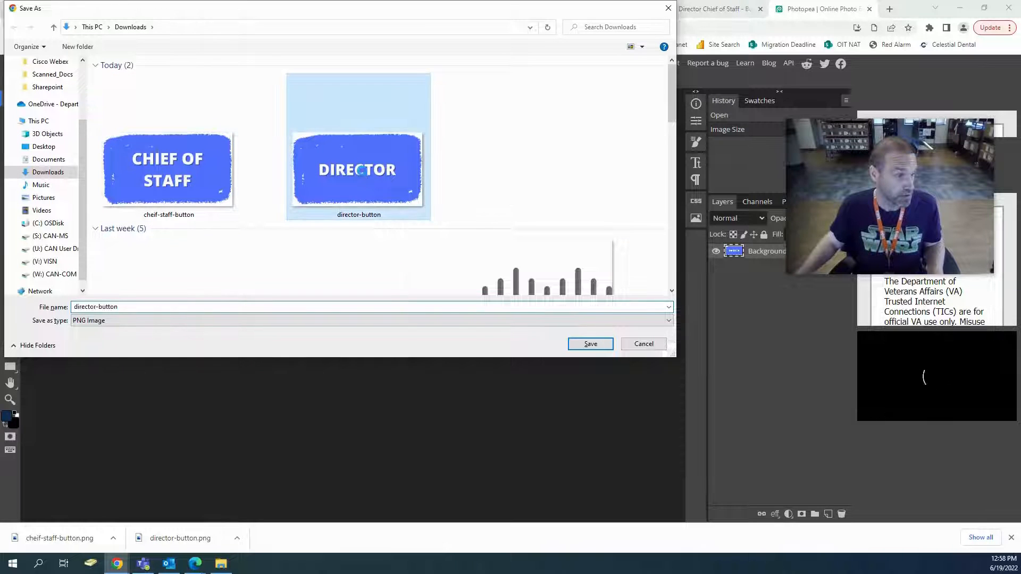
click(541, 286)
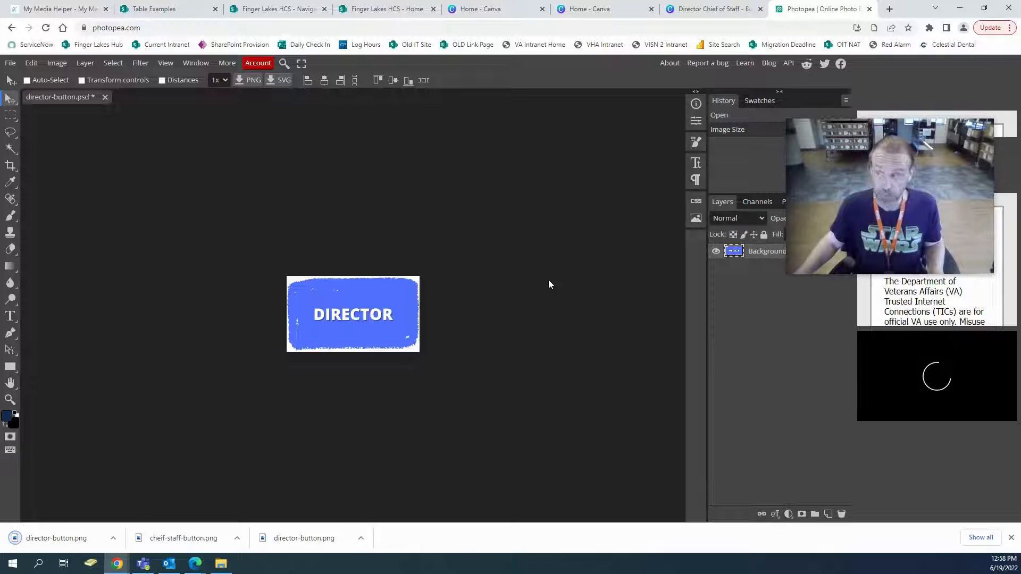
Close the director-button document without saving it and open the cheif-staff-button image from Downloads in Photopea.
click(105, 98)
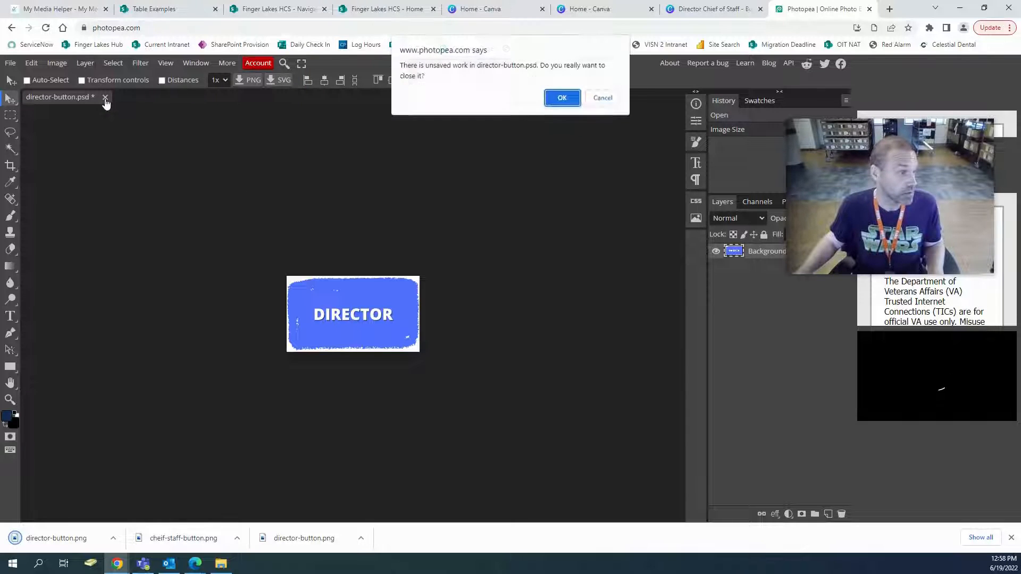
click(562, 98)
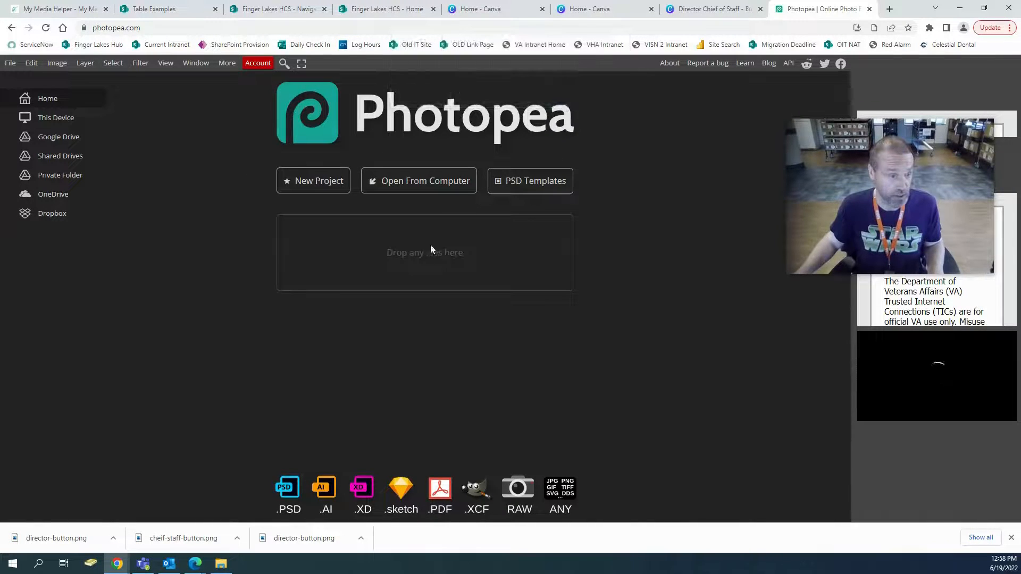
drag(487, 292, 425, 271)
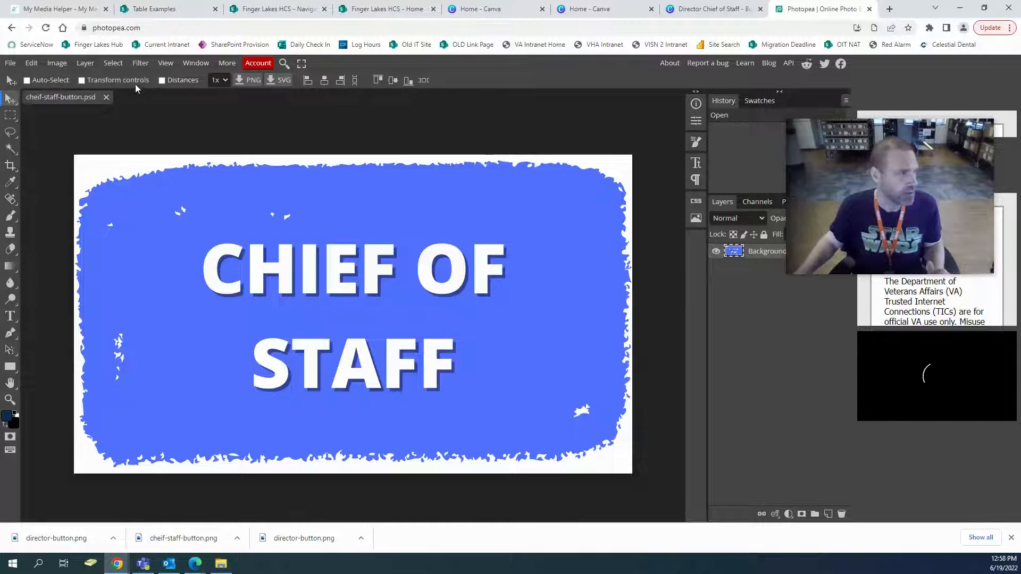
Resize the cheif-staff-button image to 72 DPI, 250 pixels wide and 143 pixels high.
click(56, 64)
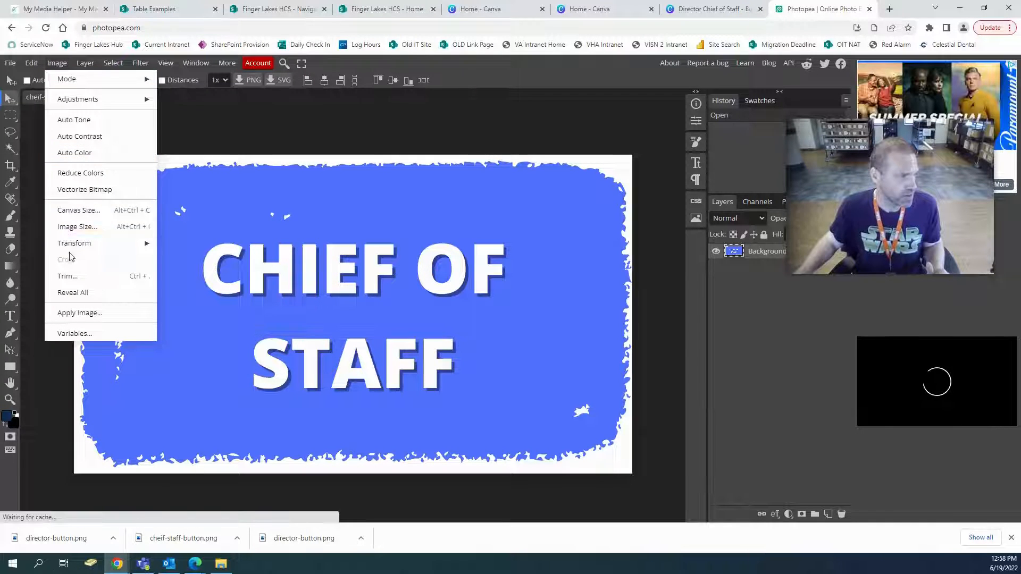
click(78, 227)
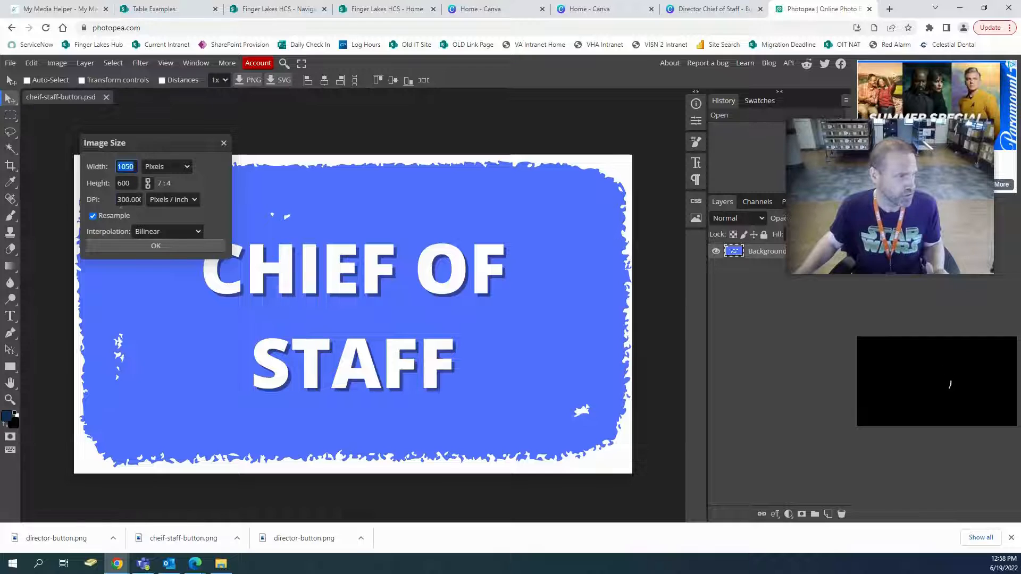
click(120, 199)
text(72)
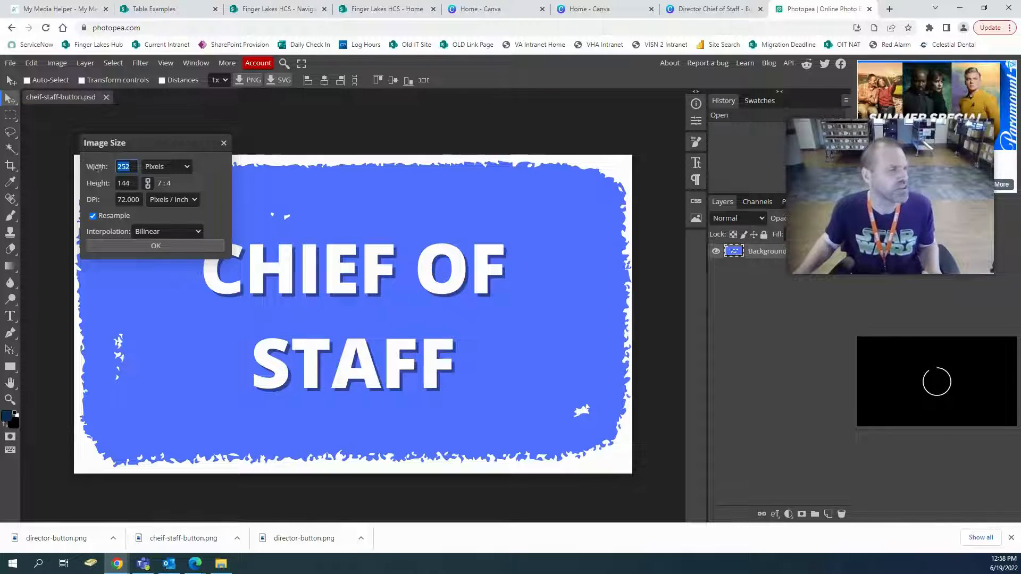
text(250)
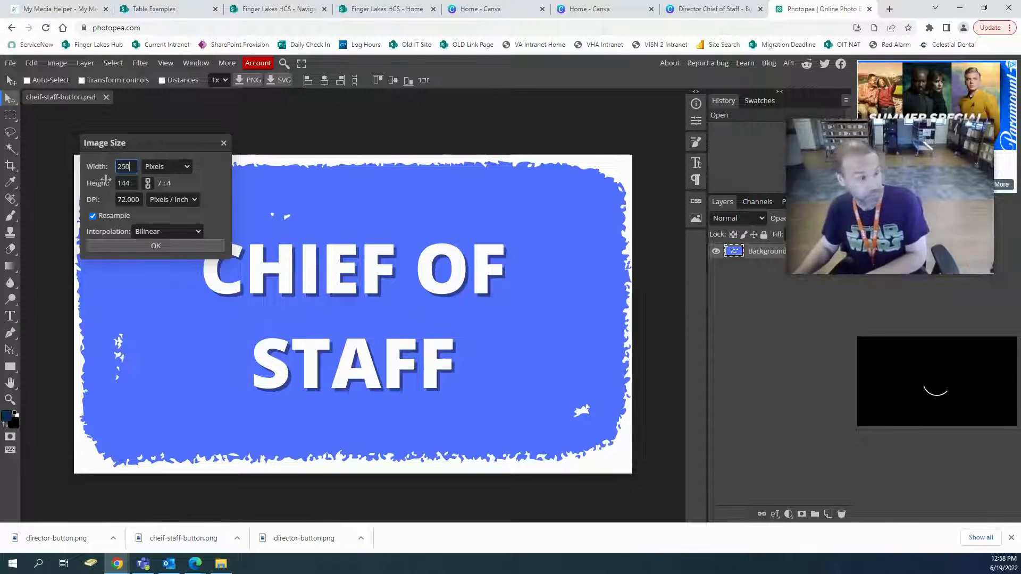
key(Tab)
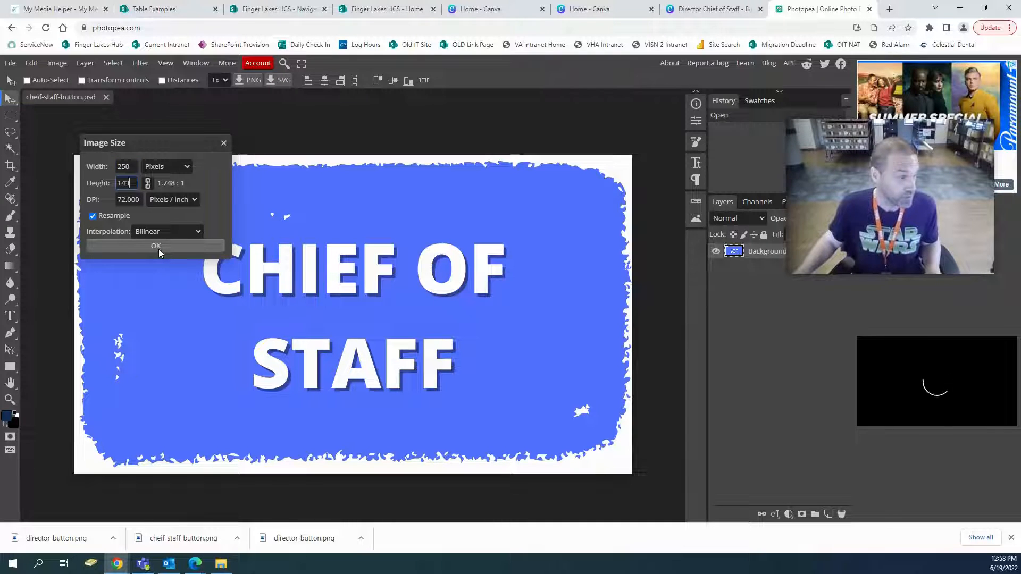
click(158, 248)
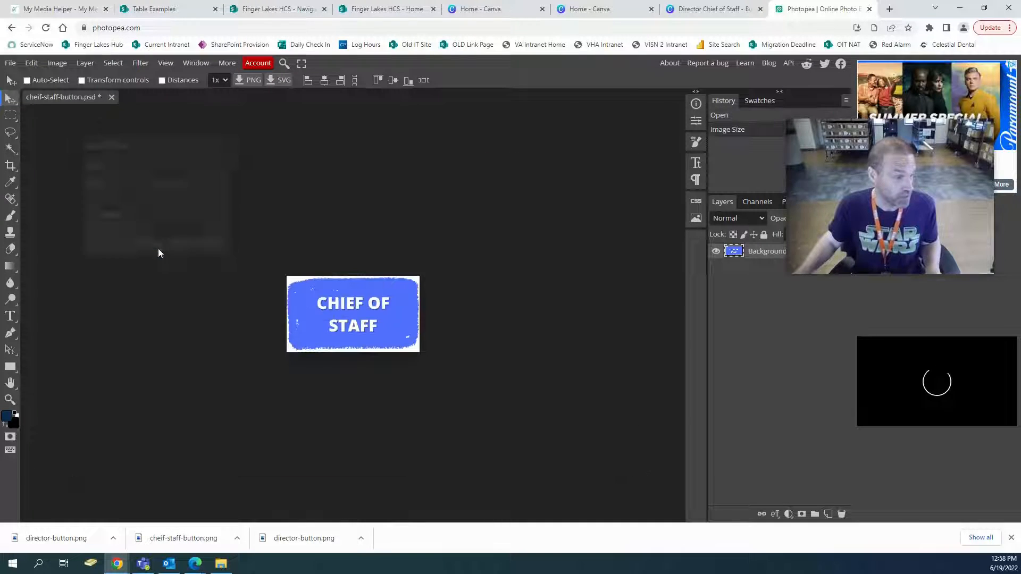
Export the resized cheif-staff-button image as a PNG, replacing the file of the same name in Downloads.
click(12, 62)
click(107, 215)
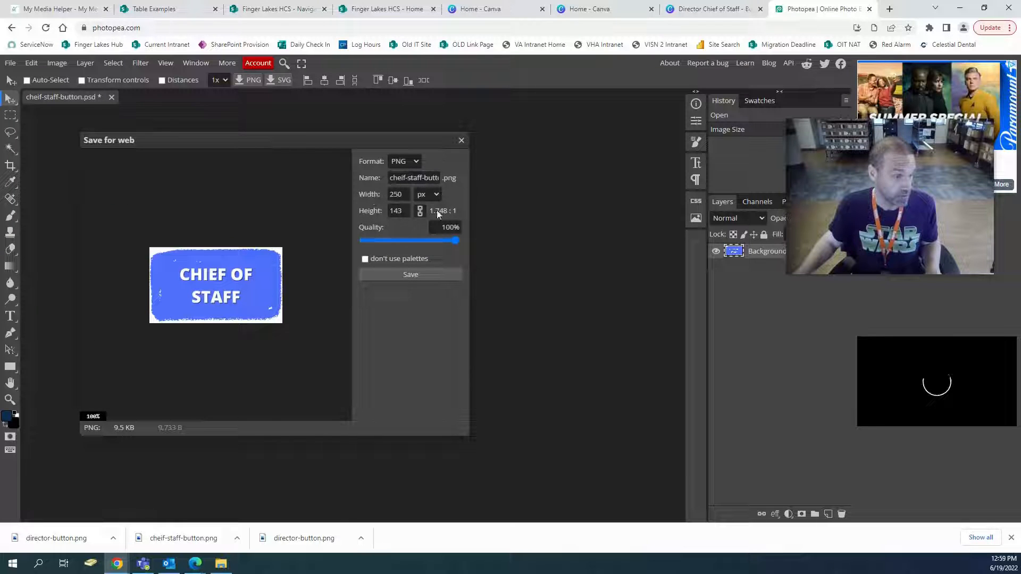
click(407, 274)
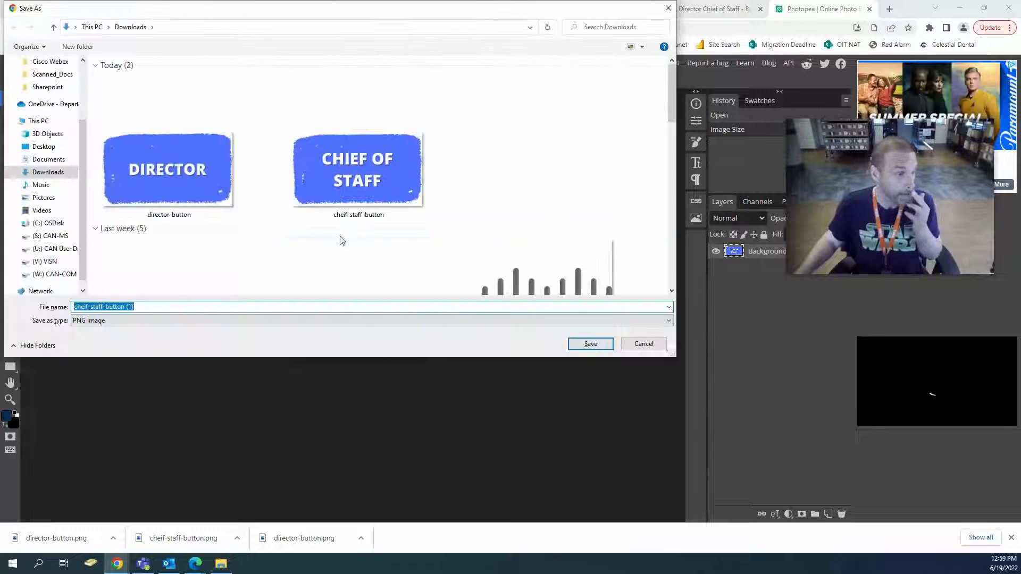
click(593, 343)
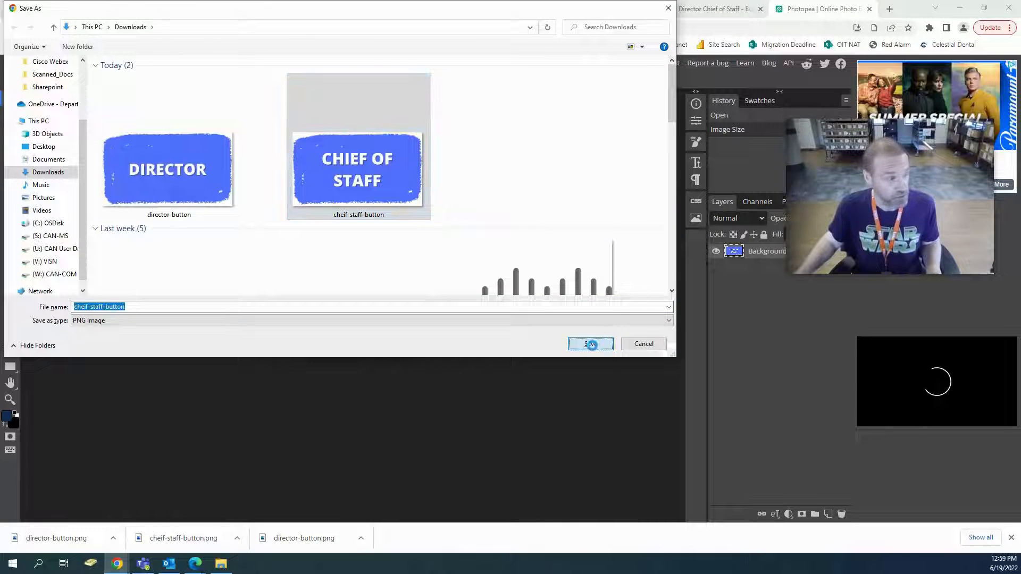
click(540, 284)
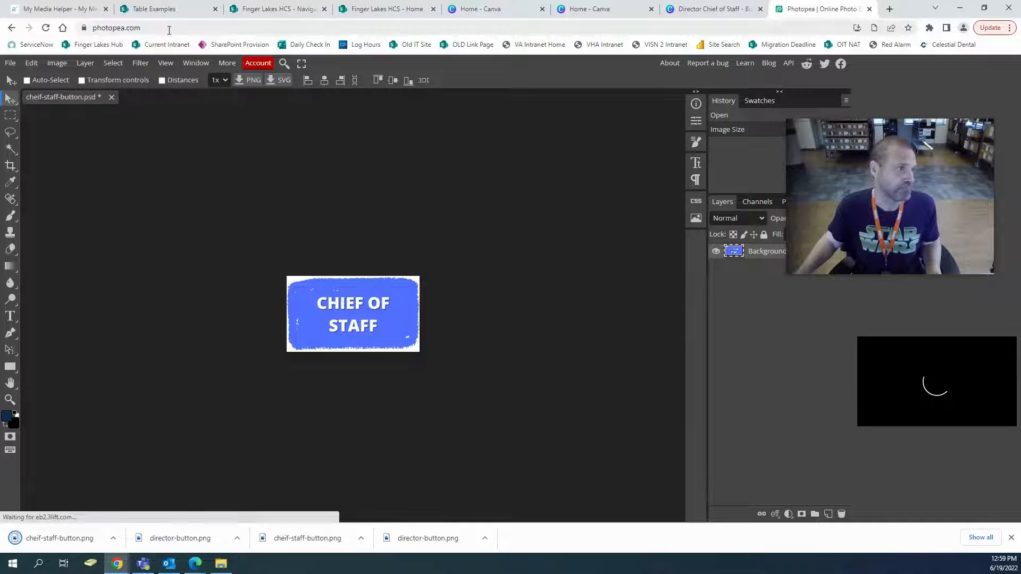
On the SharePoint Table Examples page, upload the director-button image into the first cell of the lower table.
click(160, 10)
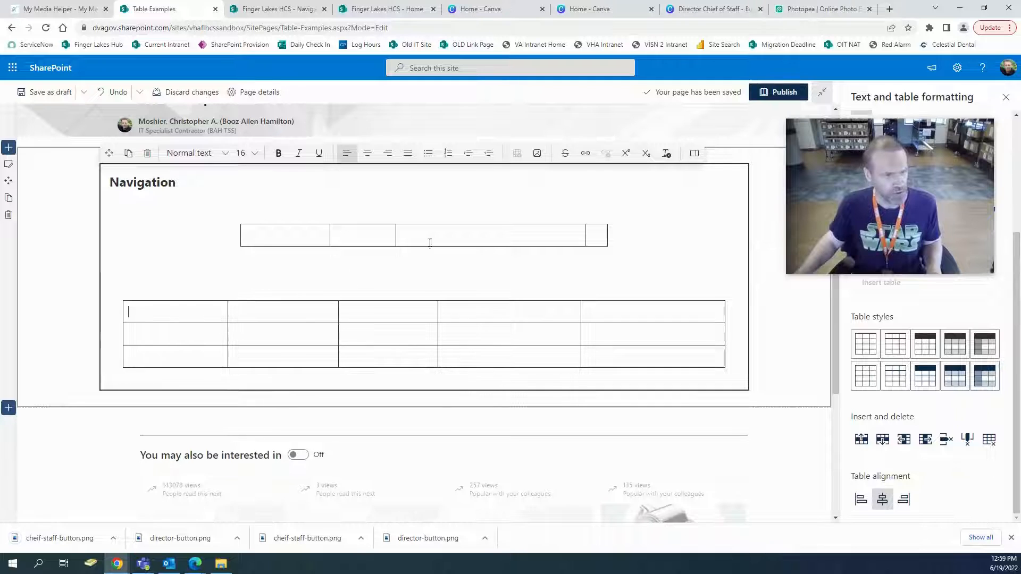
click(537, 154)
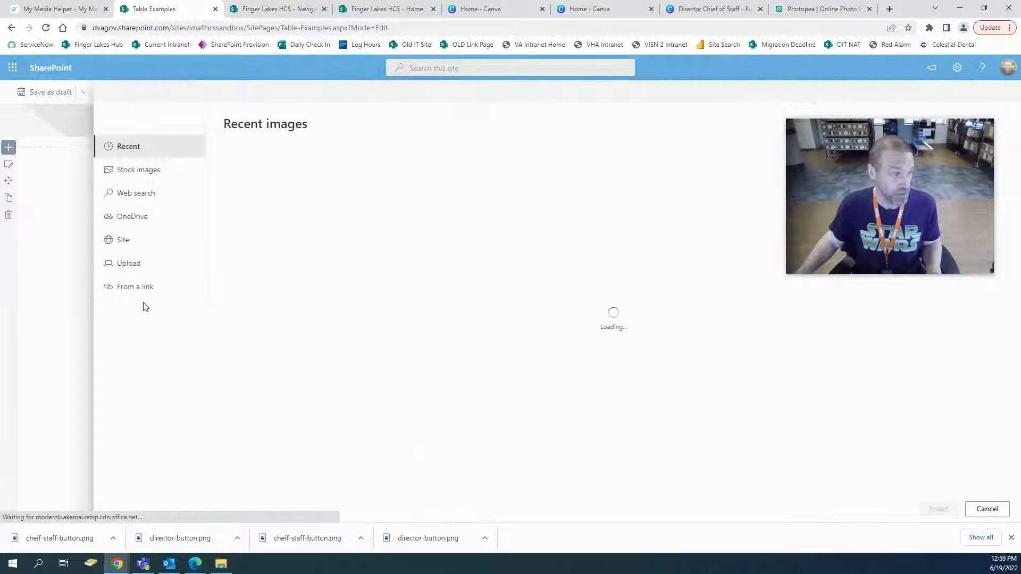
click(130, 264)
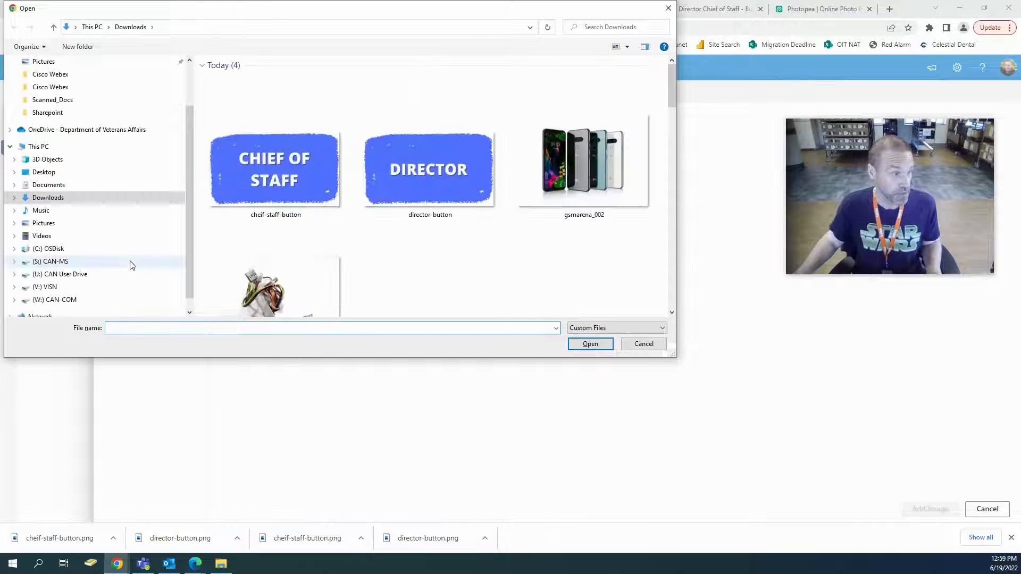
double_click(410, 183)
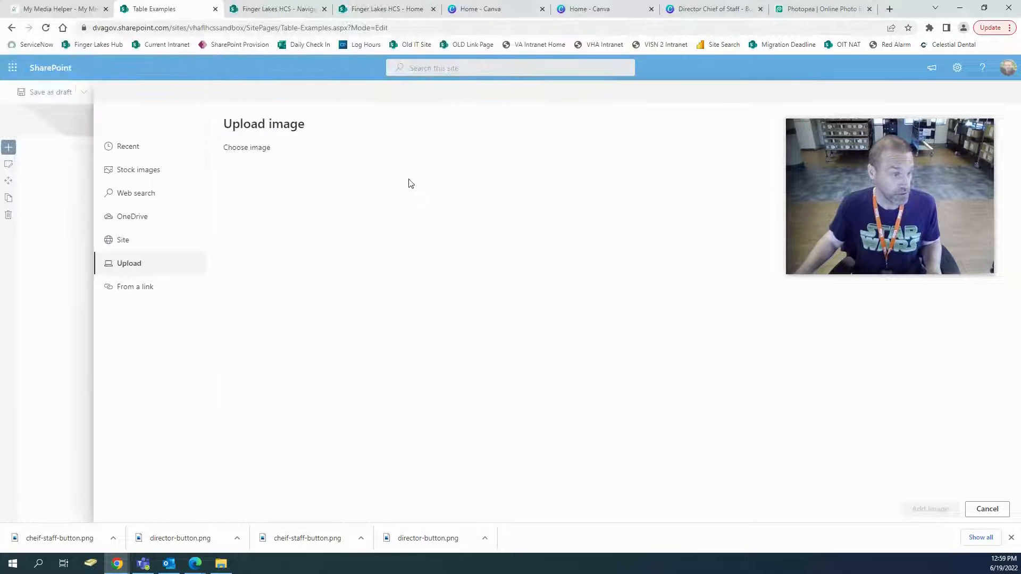
click(931, 508)
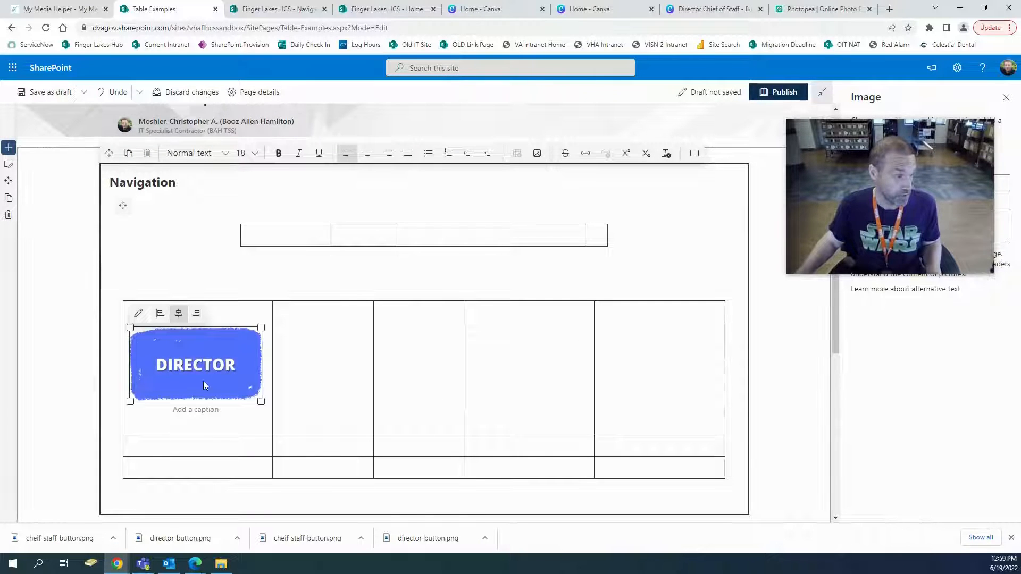
Try centre alignment for the Director button's cell, and shrink the button image slightly.
click(372, 163)
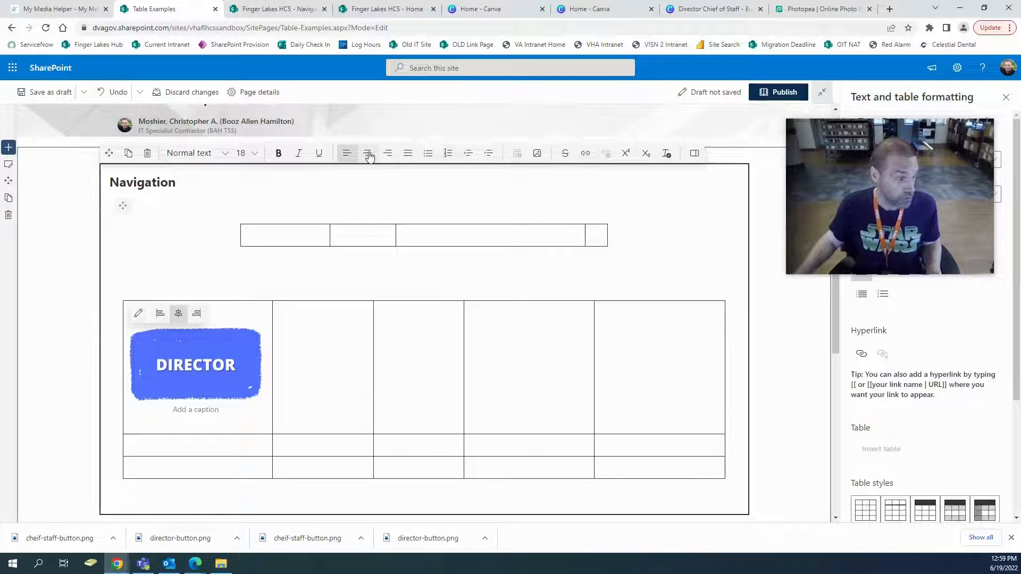
scroll(778, 411, down, 2)
click(163, 267)
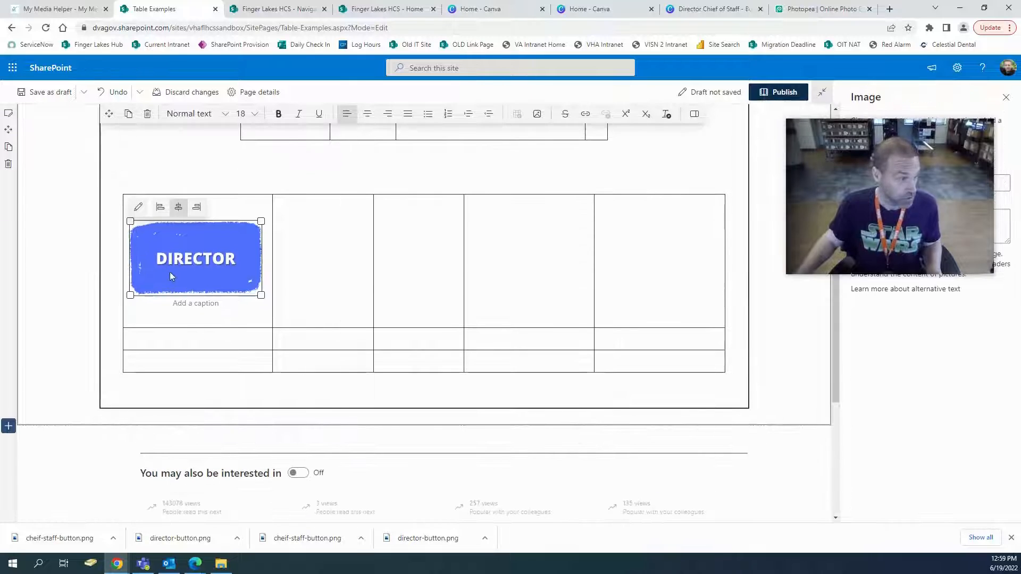
scroll(171, 274, up, 1)
click(174, 261)
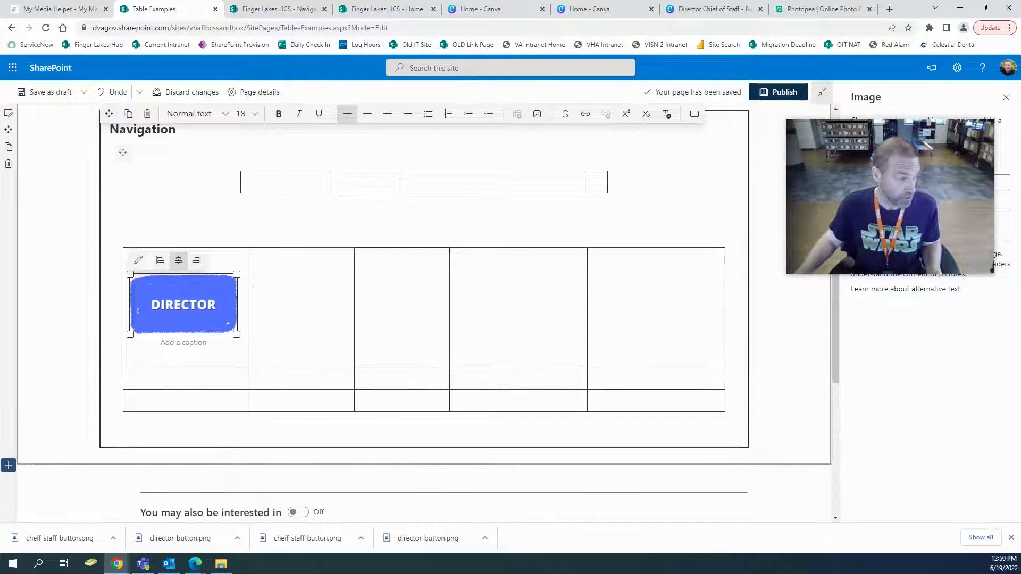
Upload the cheif-staff-button image into the second cell of the lower table's first row and shrink it slightly.
click(312, 310)
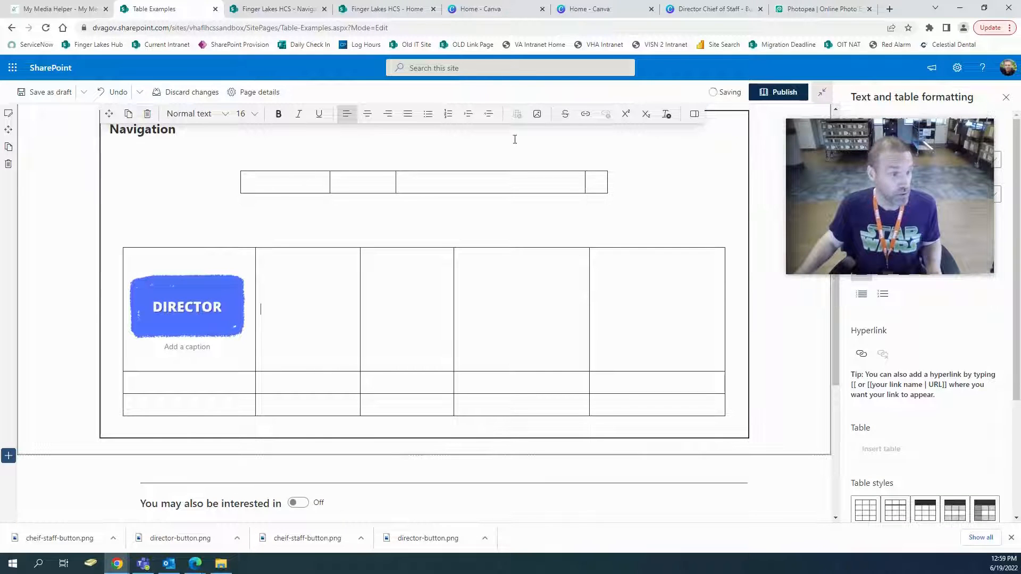
click(537, 123)
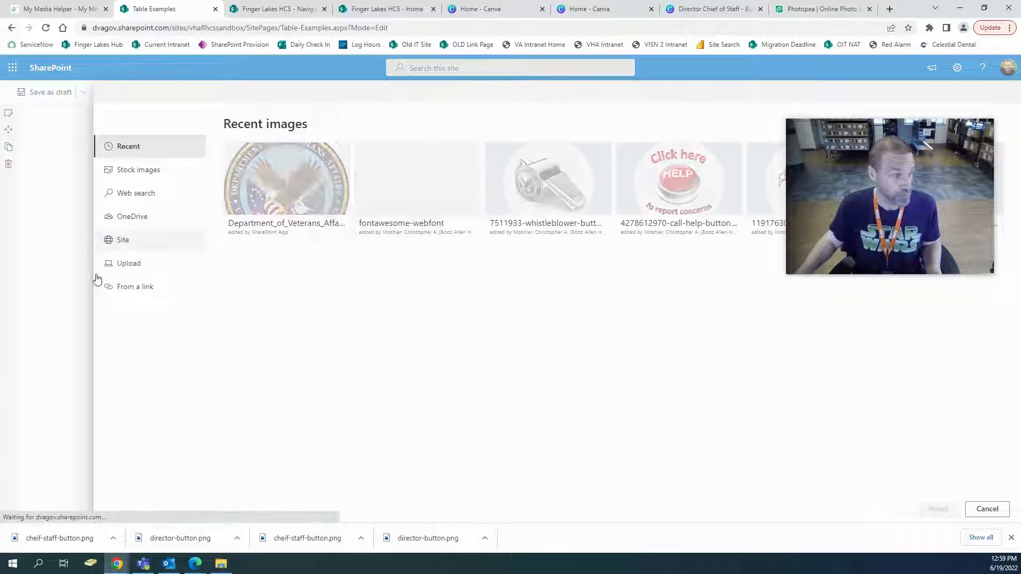
click(128, 266)
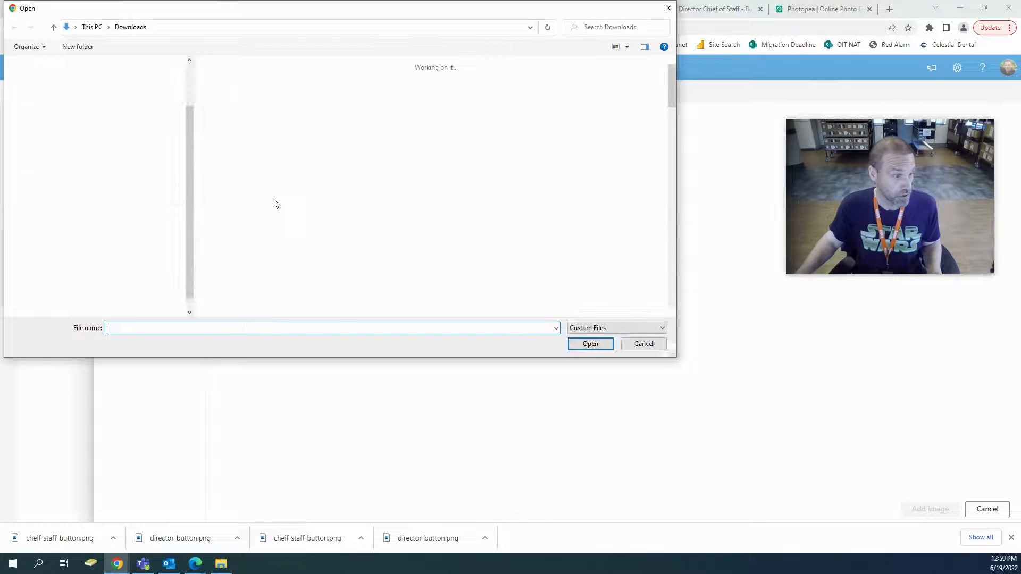
double_click(235, 162)
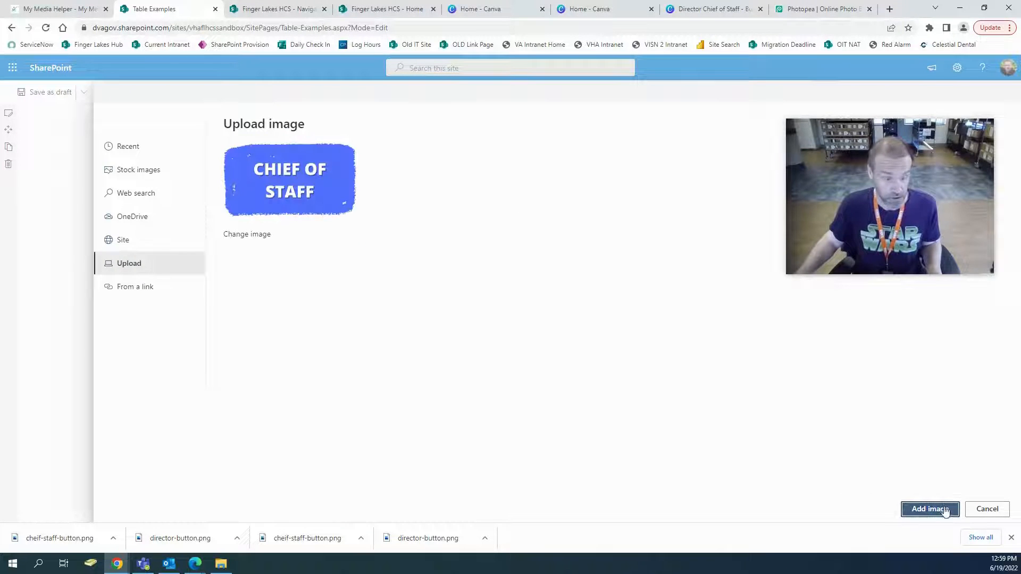
click(937, 509)
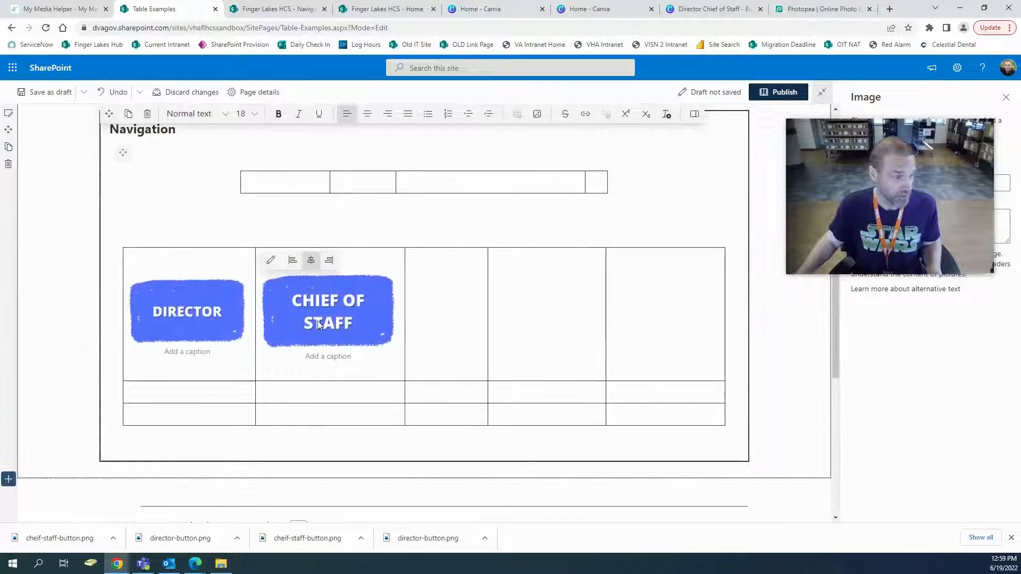
drag(394, 274, 384, 275)
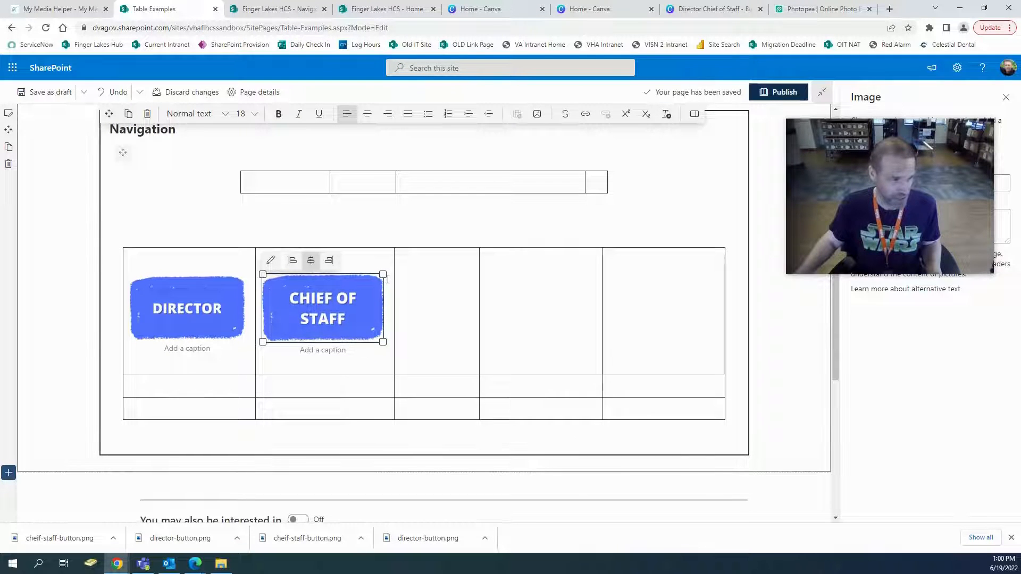
Try to copy the Chief of Staff button image into the third cell of the lower table's first row.
click(442, 297)
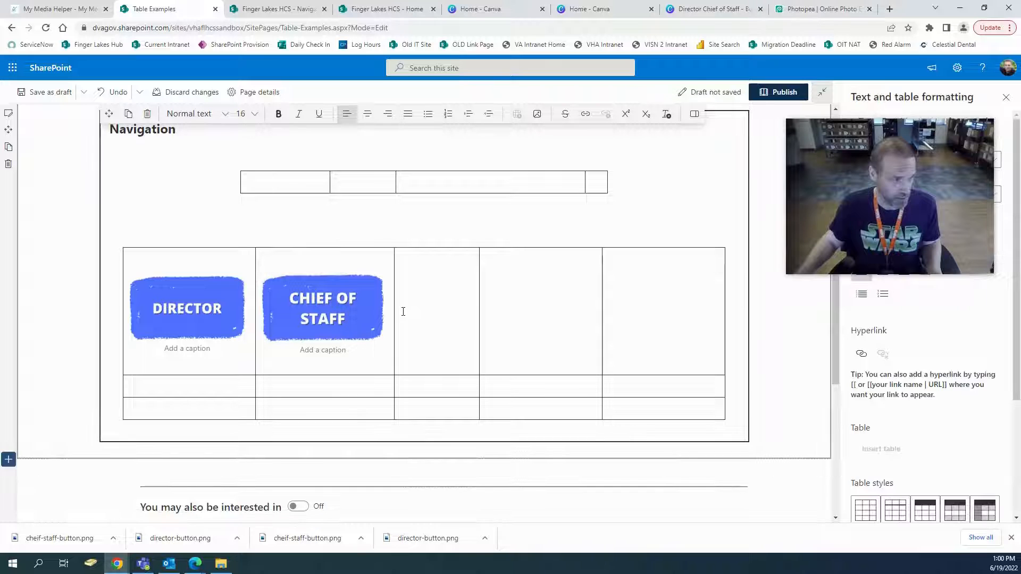
right_click(307, 315)
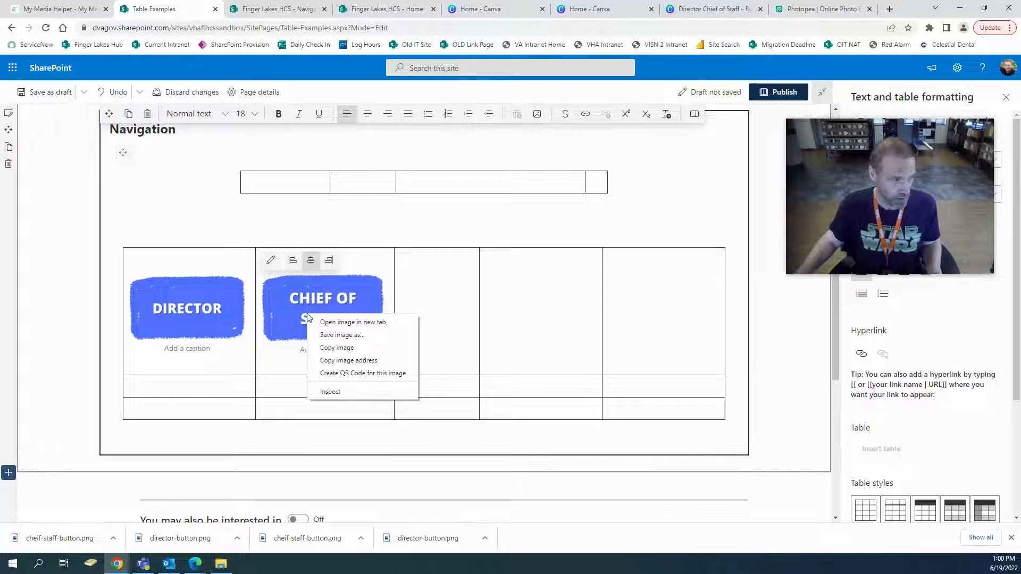
click(337, 348)
click(424, 313)
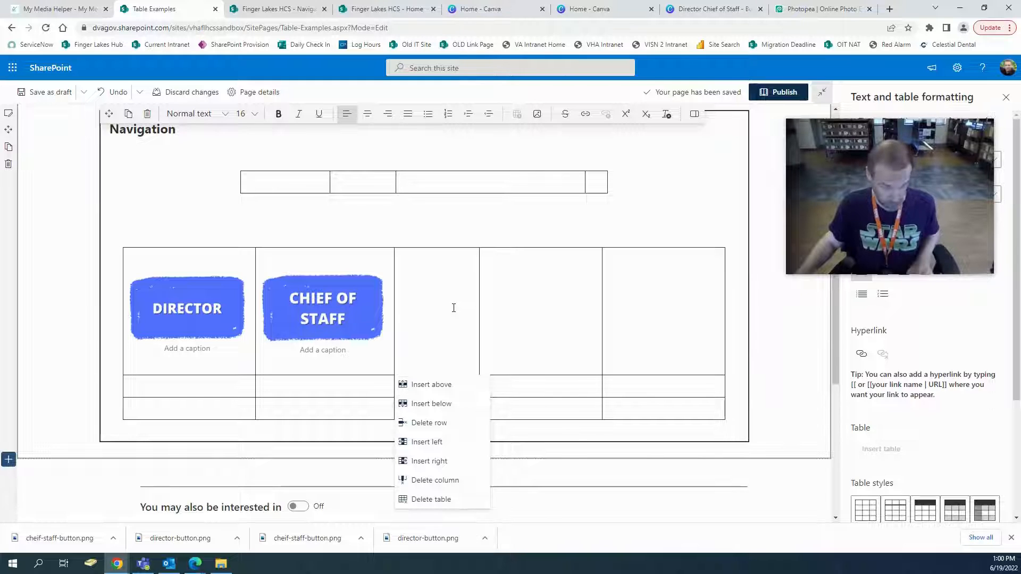
key(ctrl+v)
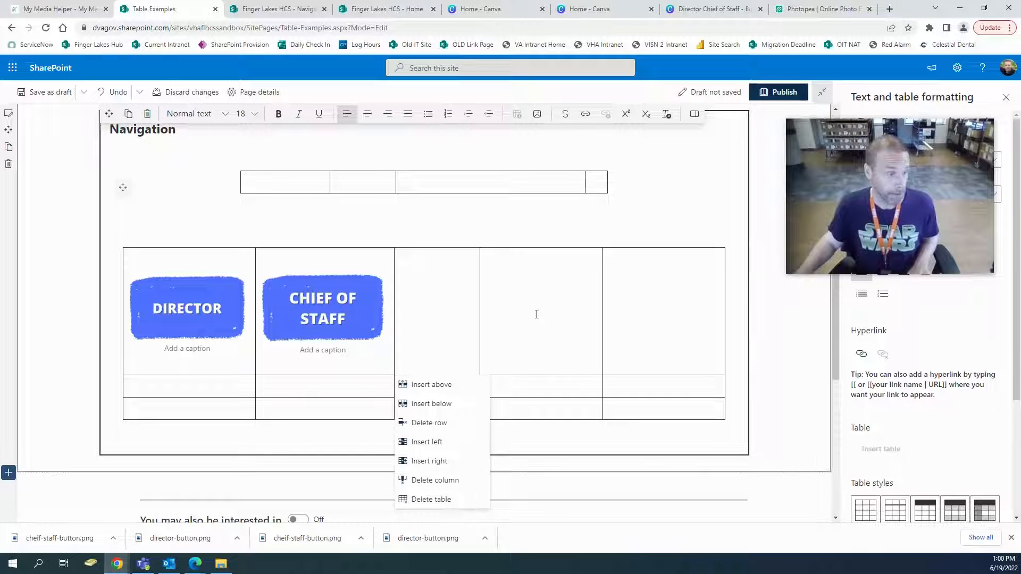
click(535, 314)
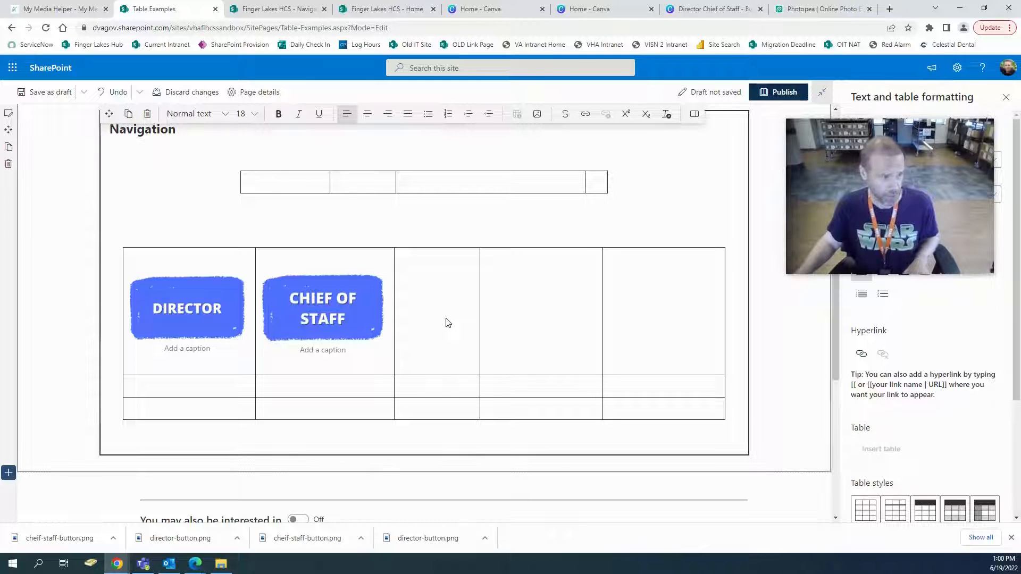
click(111, 95)
click(111, 96)
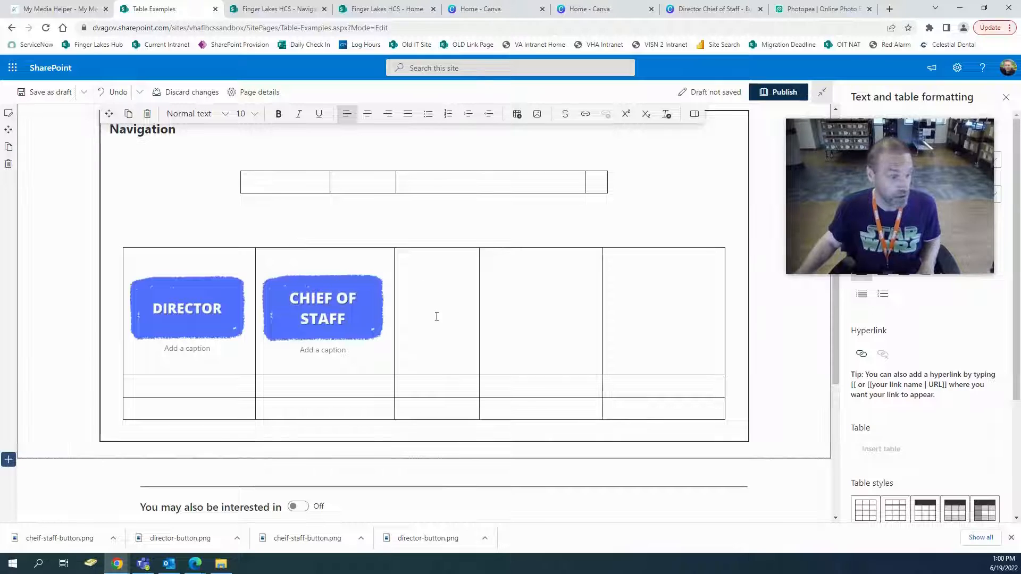
Insert the director-button image from Site Assets > SitePages > Table-Examples into the third cell of the lower table's first row and shrink it slightly.
click(537, 116)
click(144, 268)
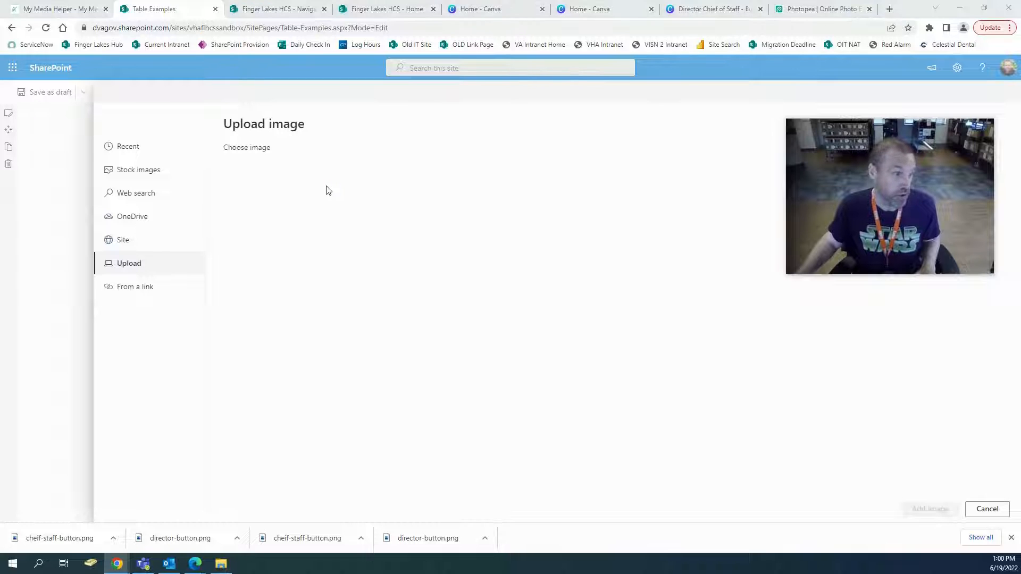
click(643, 344)
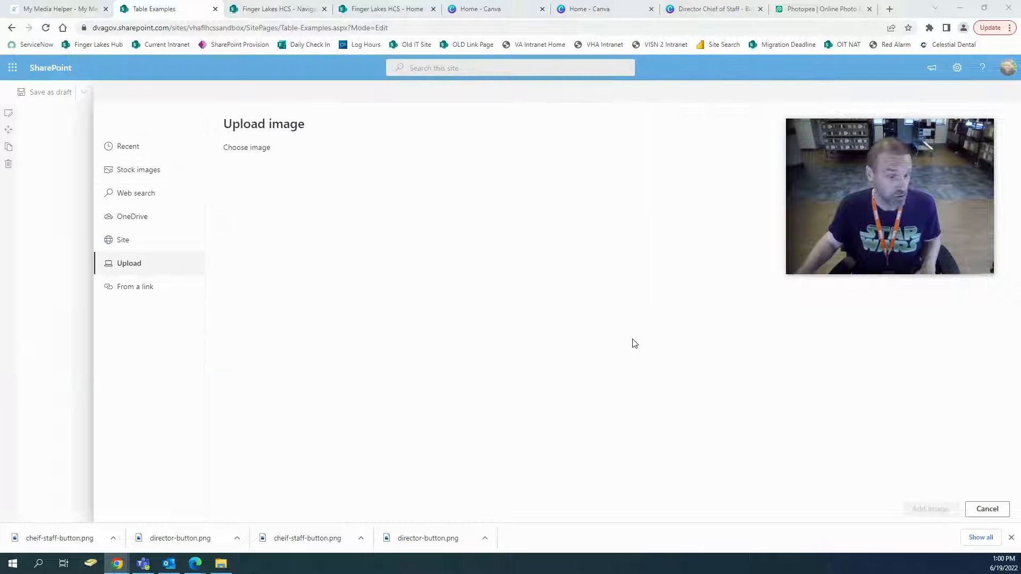
click(152, 246)
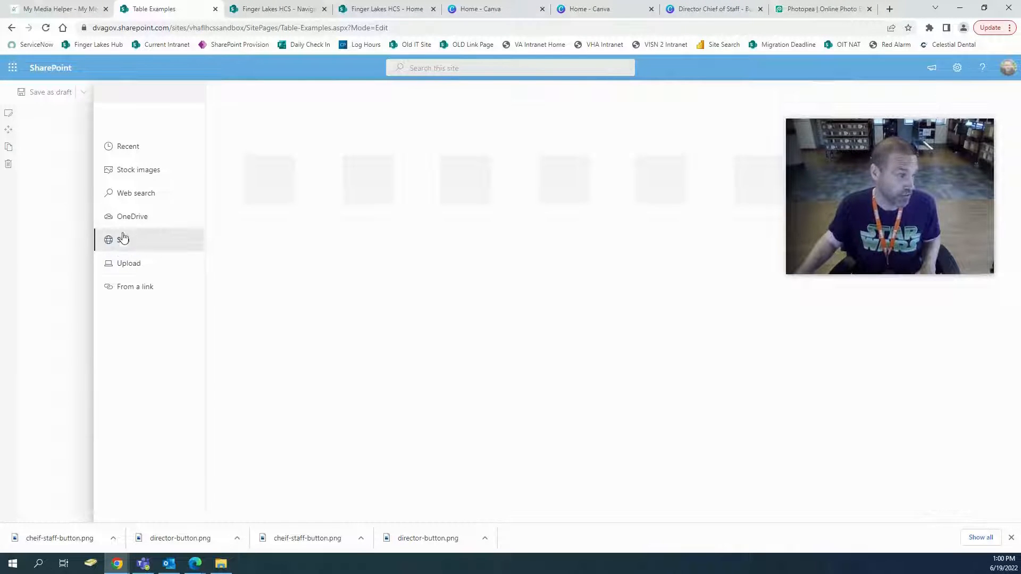
click(372, 200)
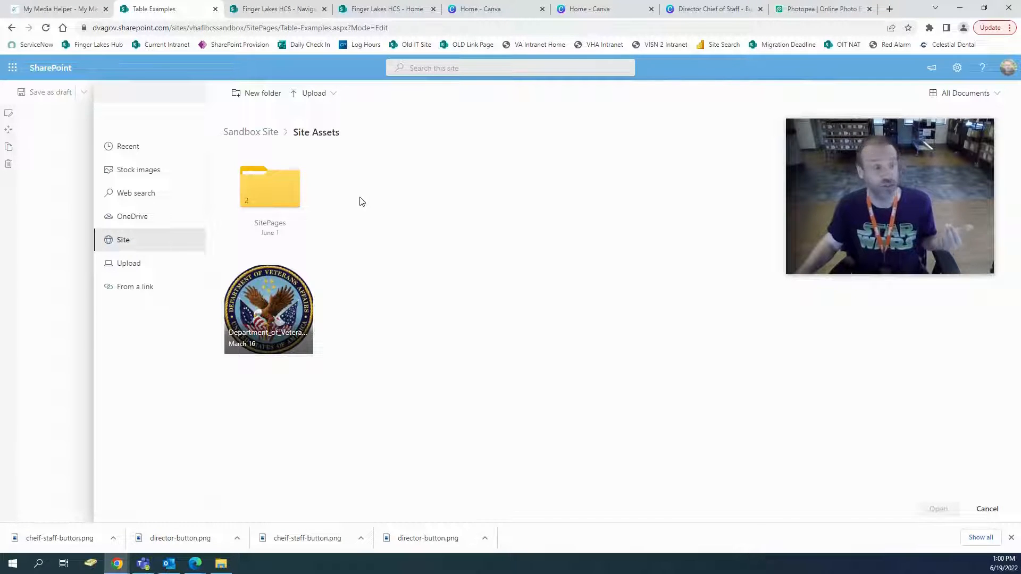
click(250, 198)
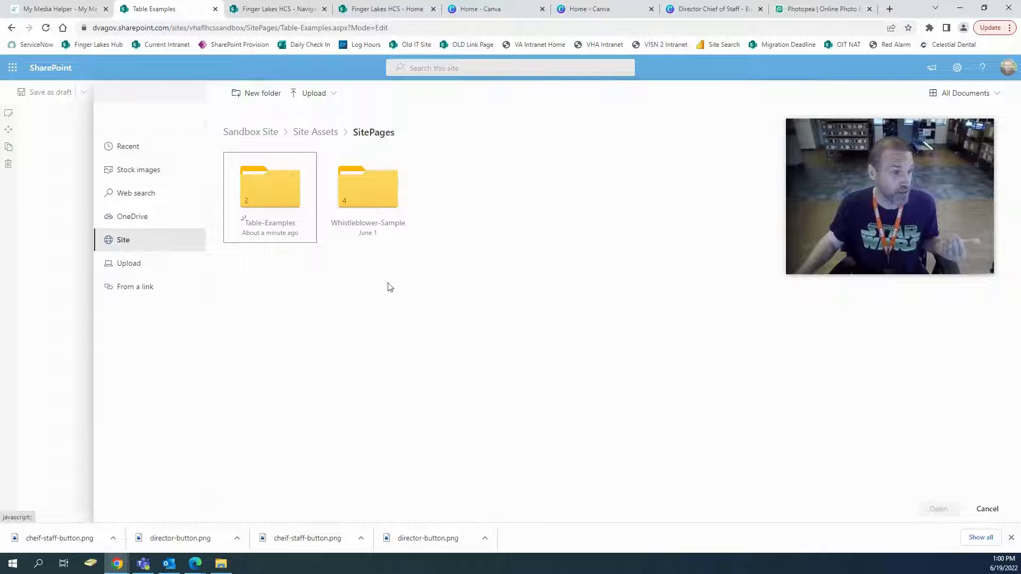
click(288, 195)
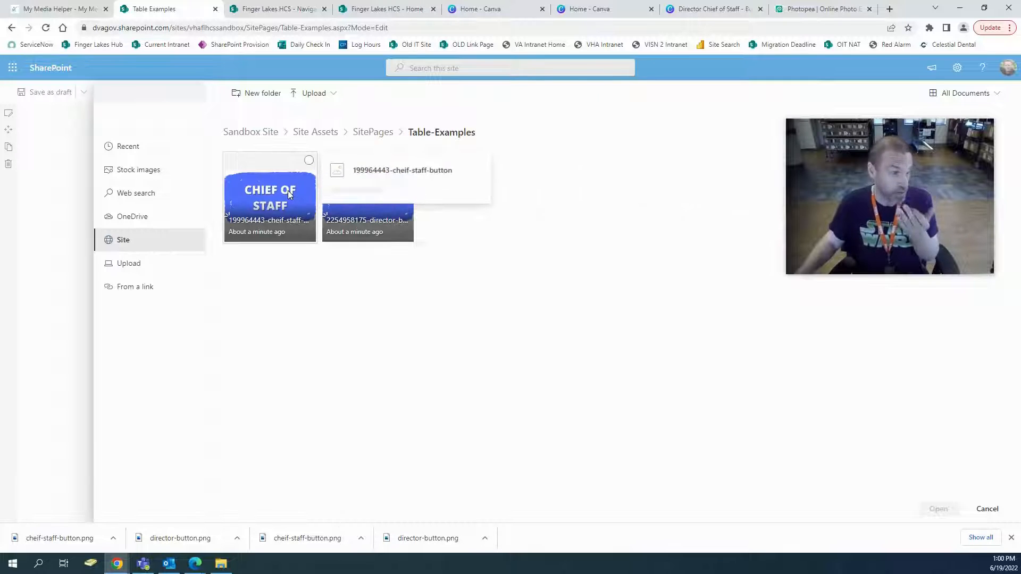
double_click(346, 202)
click(361, 187)
click(944, 511)
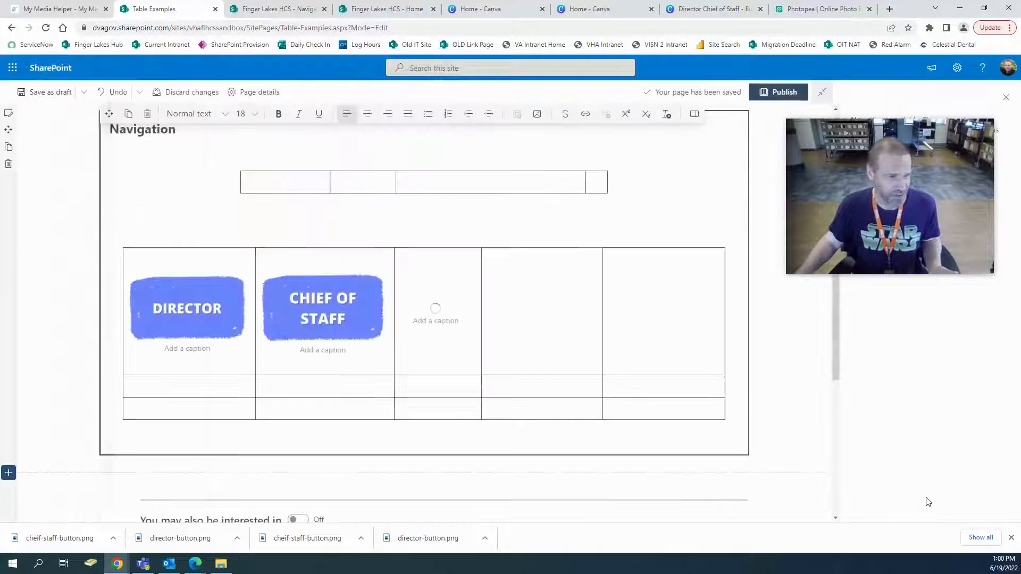
click(528, 313)
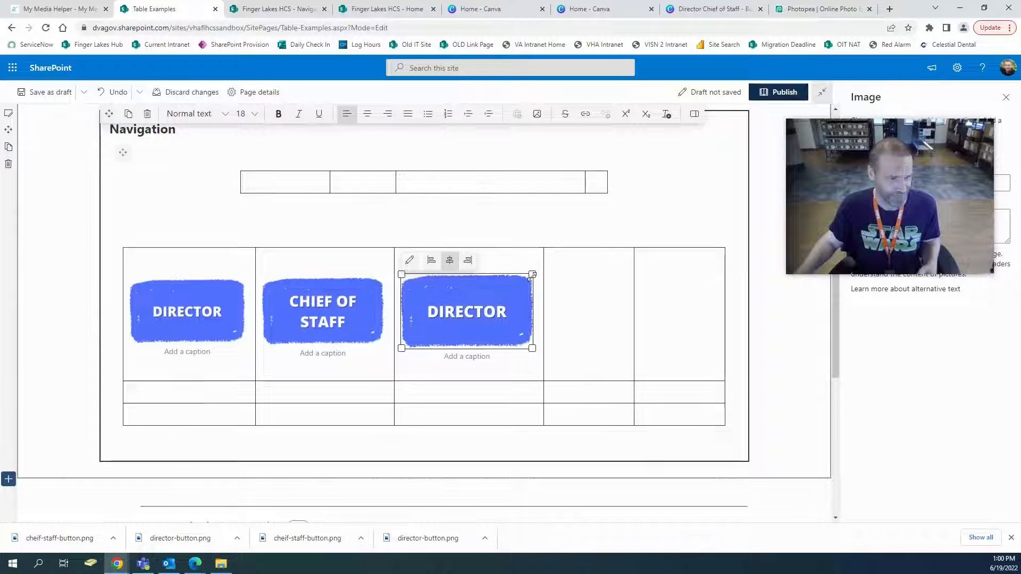
Insert the cheif-staff-button image from the site's Table-Examples folder into the fourth cell of the lower table's first row and shrink it slightly.
click(563, 303)
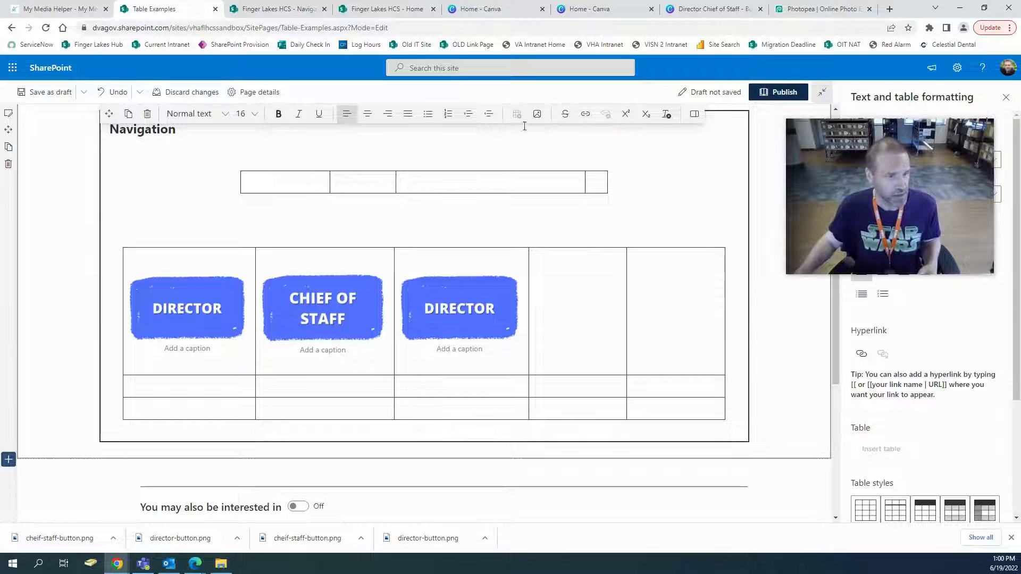
click(537, 116)
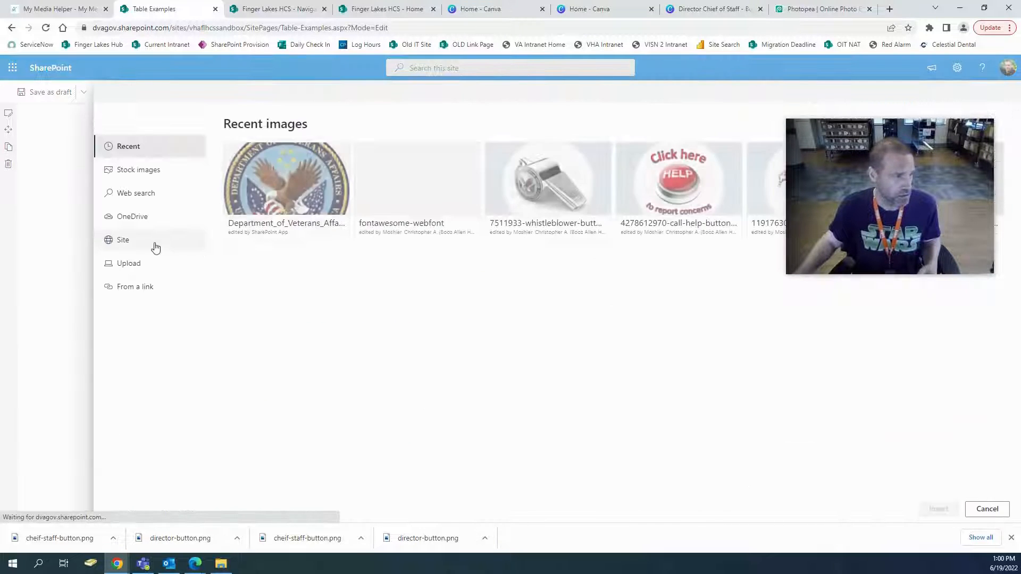
click(178, 243)
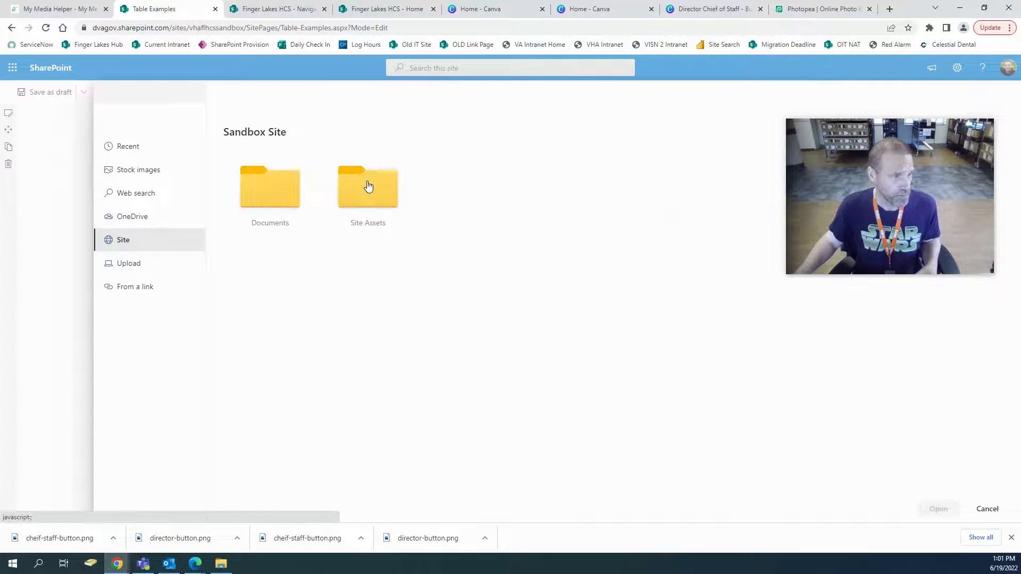
click(366, 185)
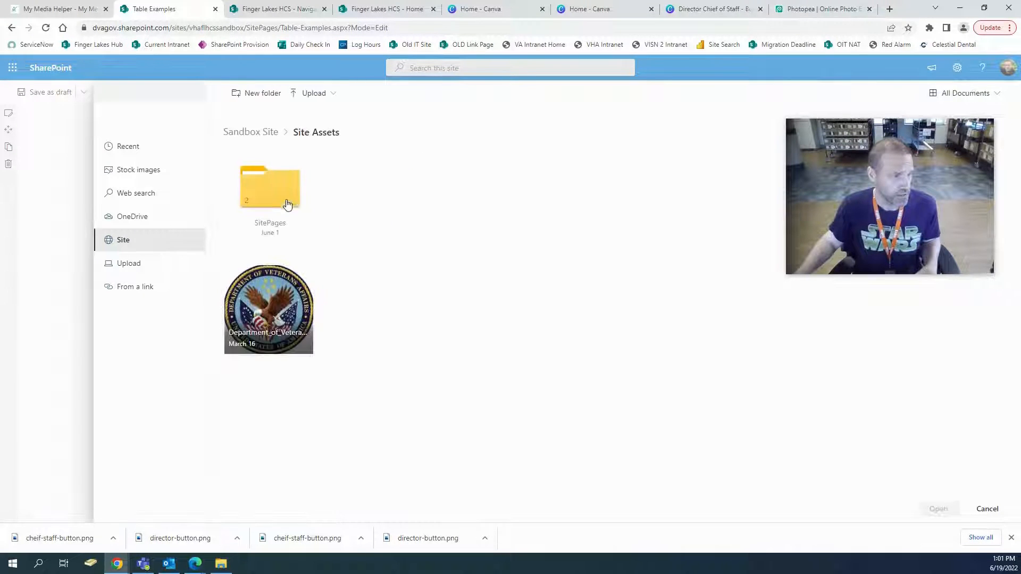
click(287, 204)
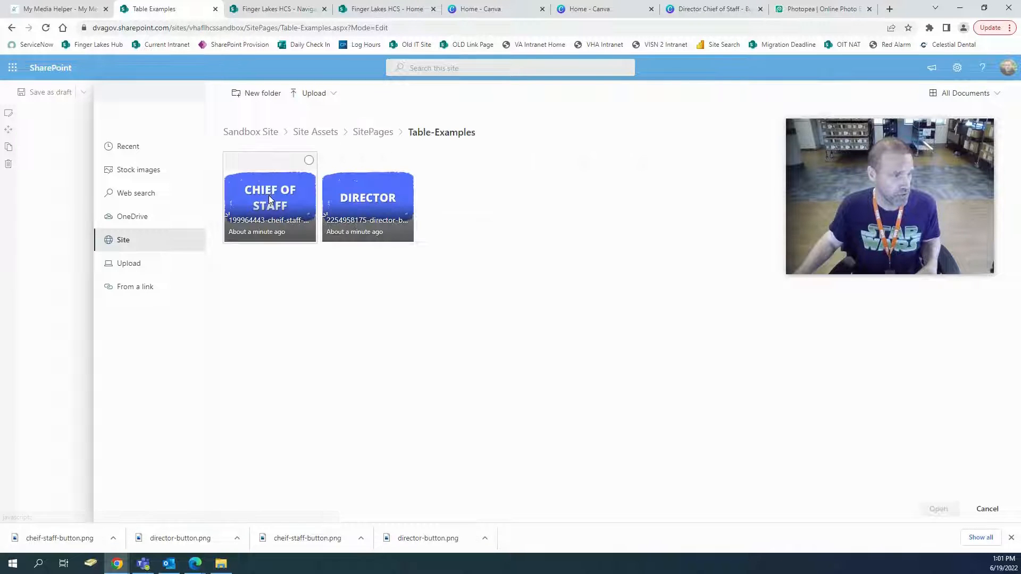
click(276, 192)
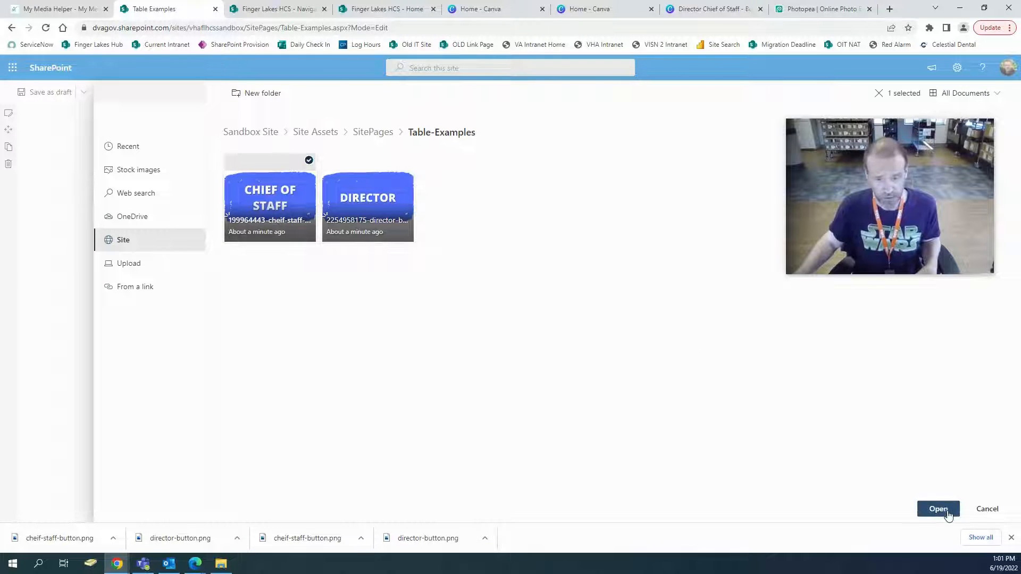
click(938, 509)
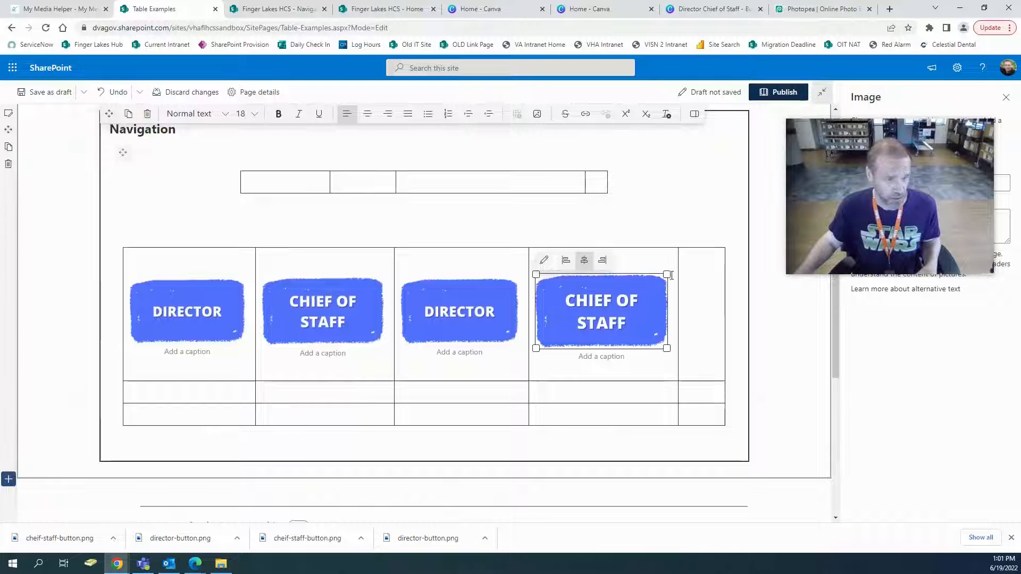
drag(667, 274, 660, 276)
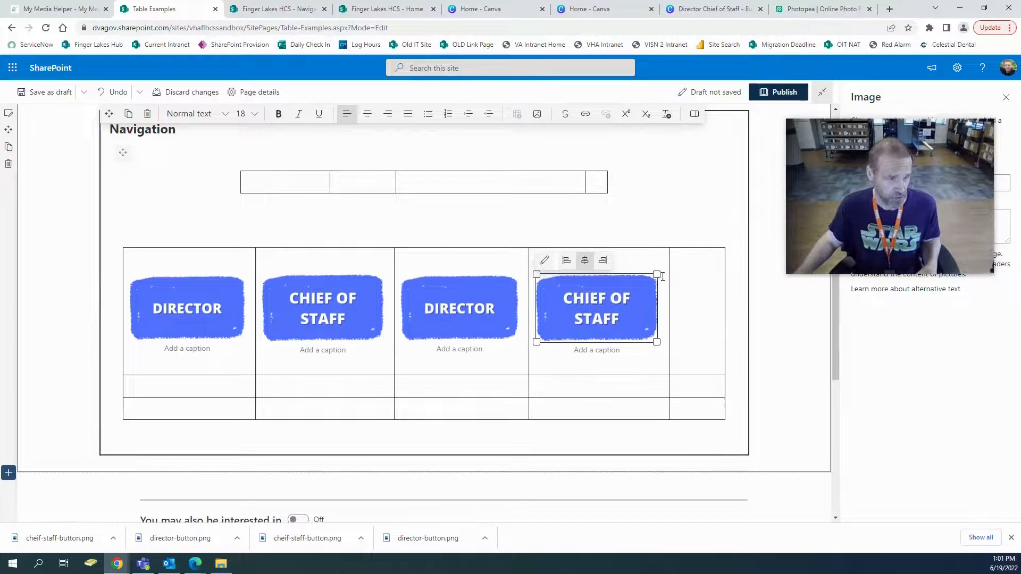
Shrink the four button images in the lower table's first row to similar smaller sizes, making room for the fifth column.
click(662, 316)
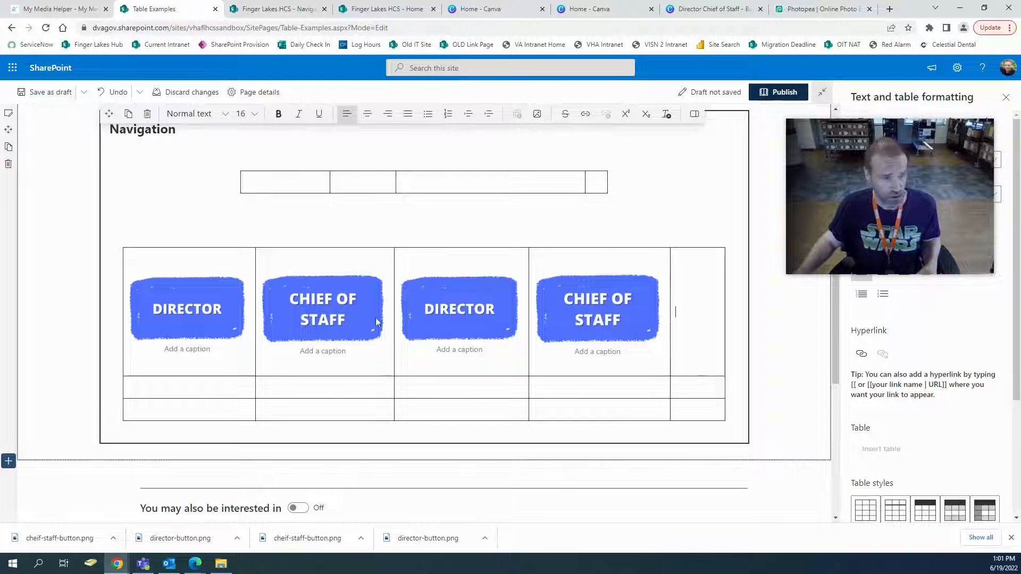
click(208, 302)
drag(243, 276, 232, 282)
click(350, 286)
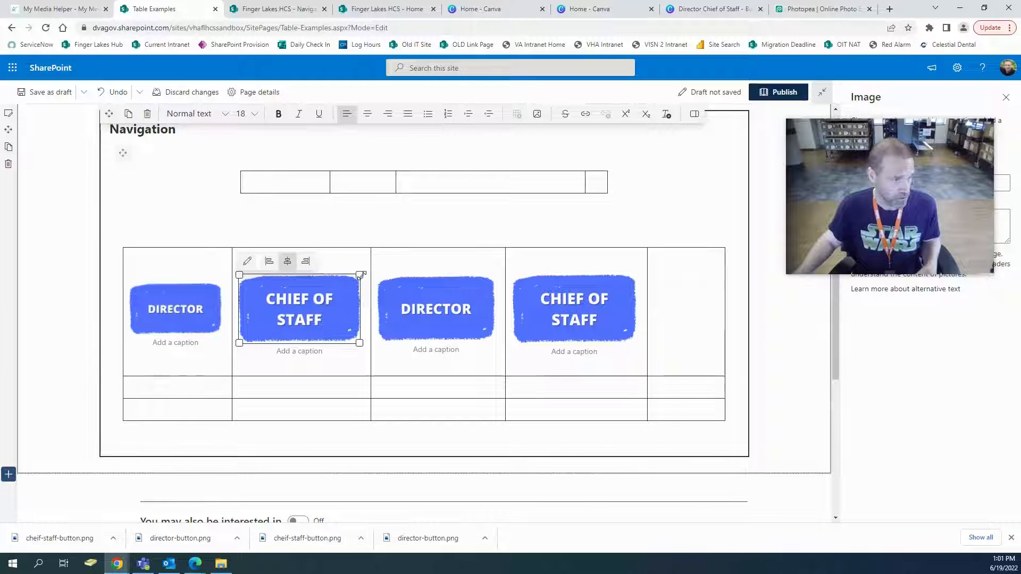
drag(361, 275, 336, 282)
click(458, 289)
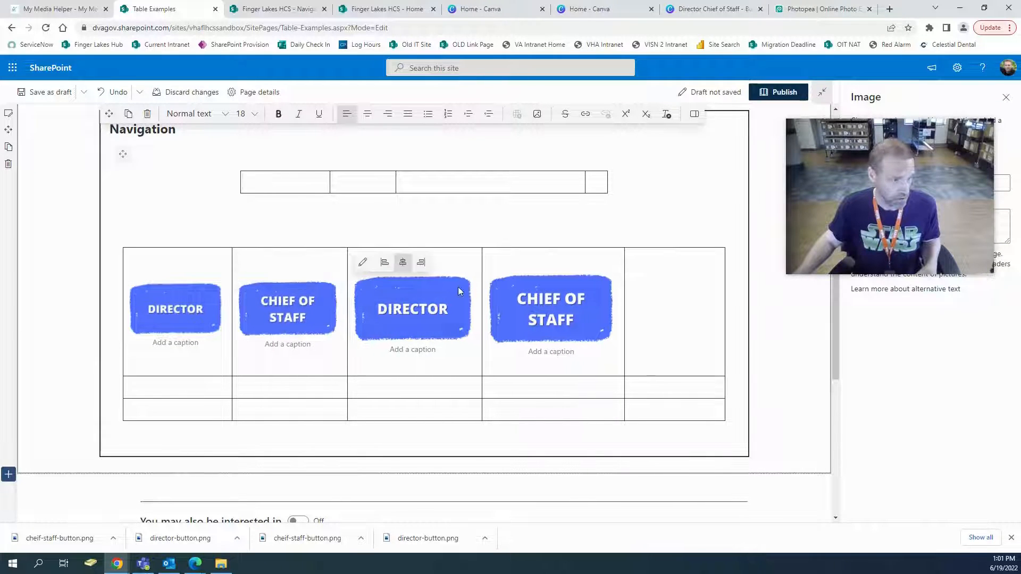
drag(470, 277, 449, 283)
click(558, 290)
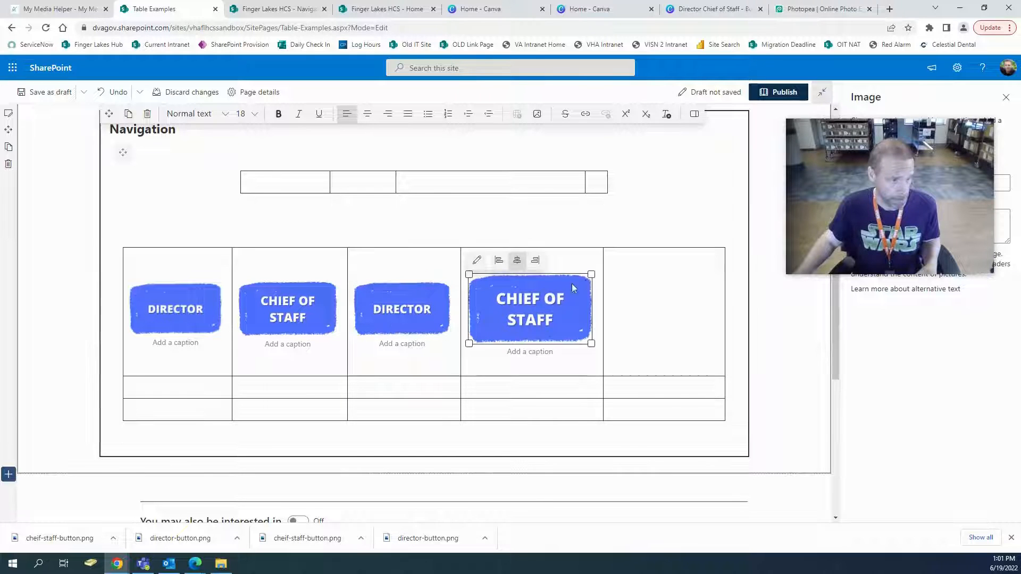
drag(590, 275, 583, 273)
click(604, 292)
click(579, 278)
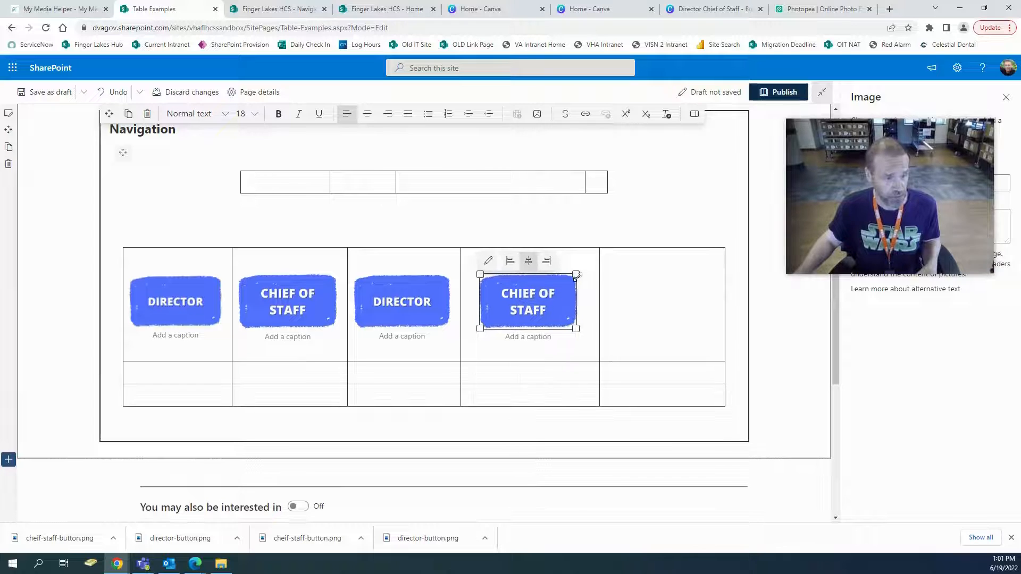
Insert the cheif-staff-button image from the site's Table-Examples folder into the fifth cell of the lower table's first row and shrink it slightly.
click(649, 307)
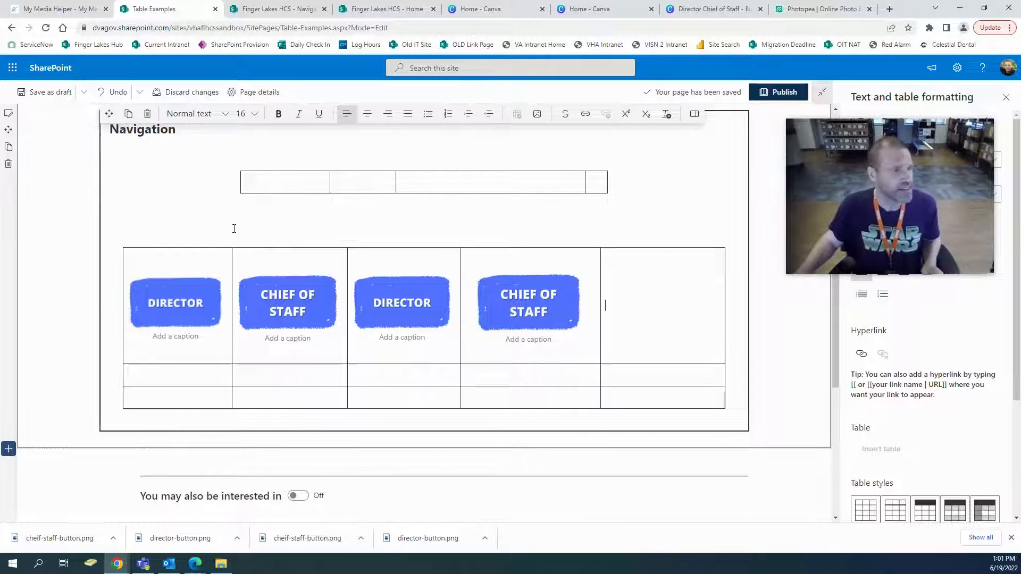
click(538, 115)
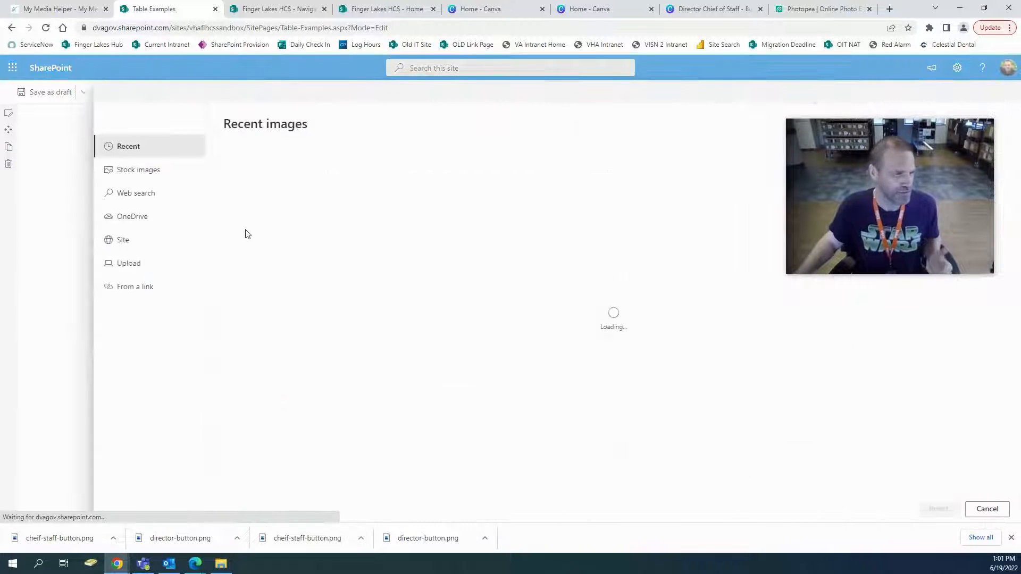
click(125, 240)
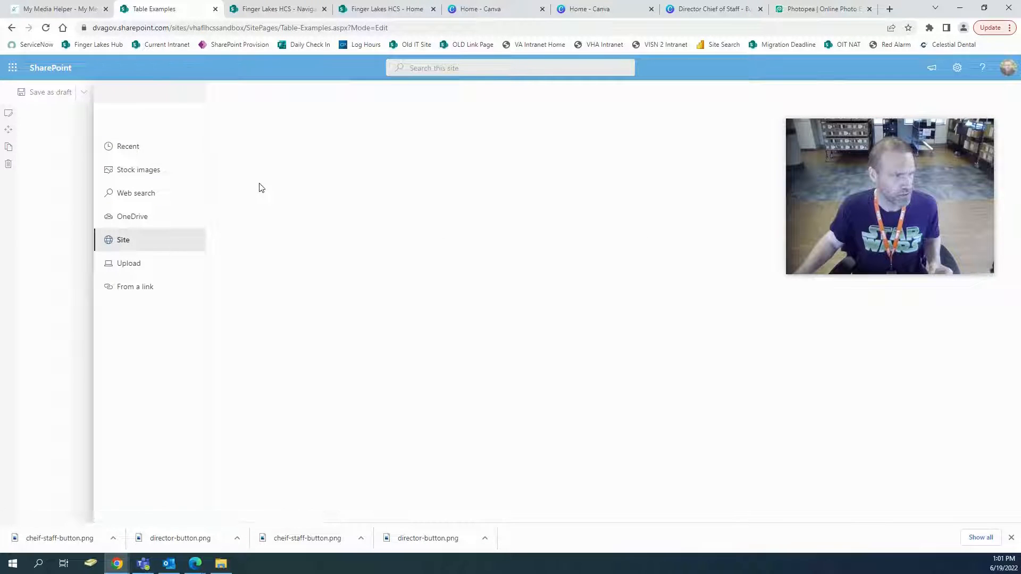
click(365, 191)
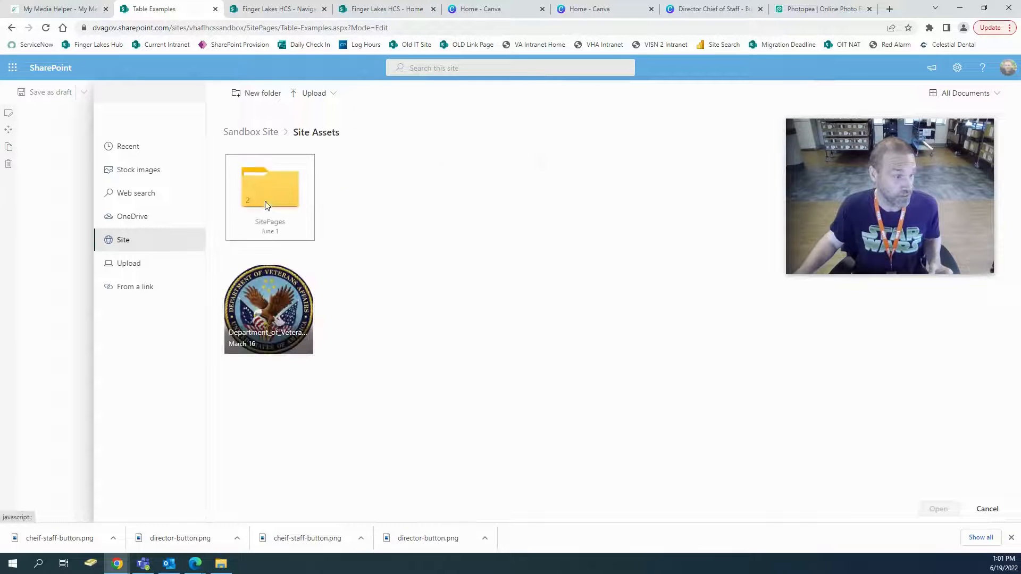
click(266, 202)
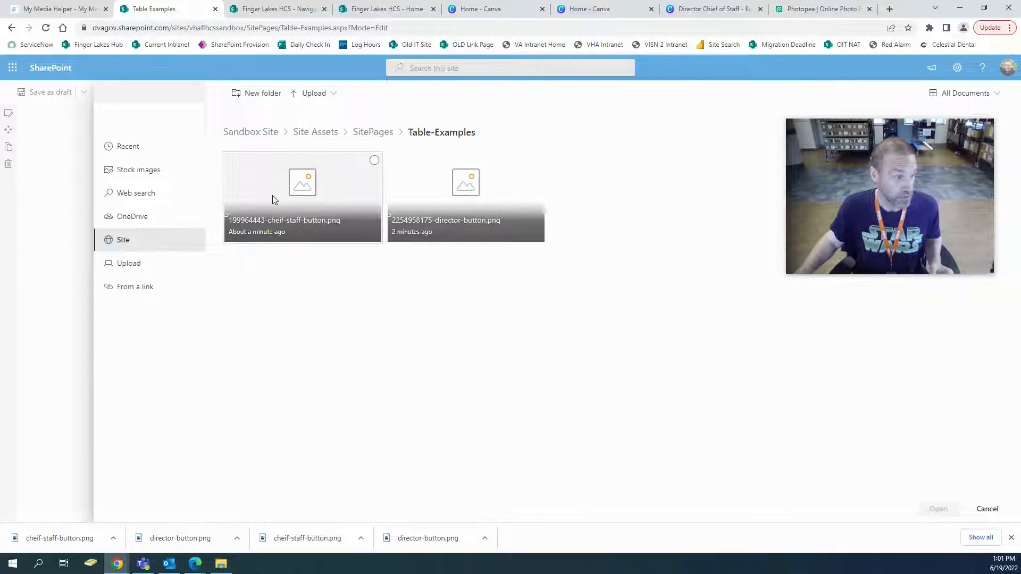
click(372, 200)
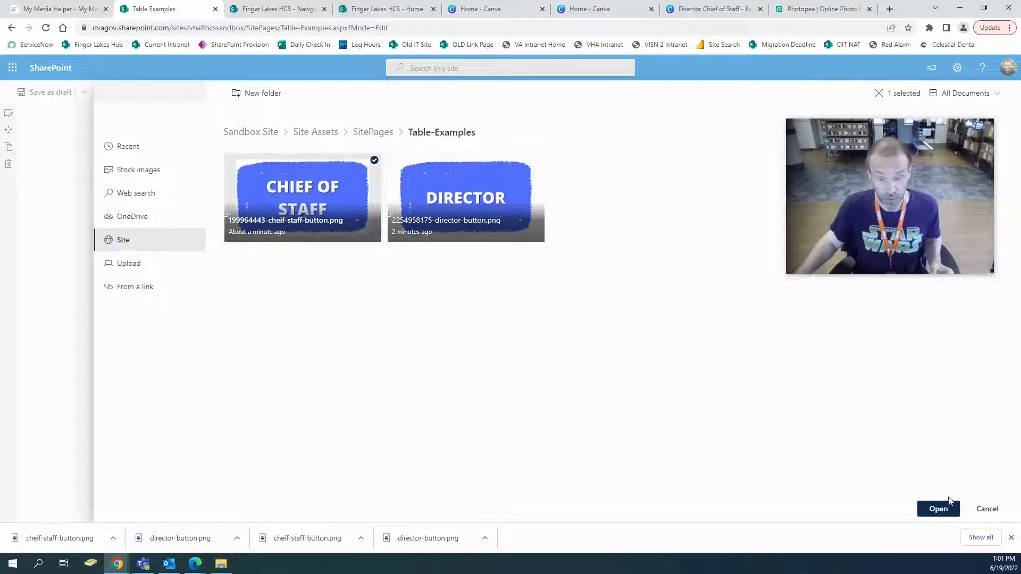
click(948, 509)
click(684, 312)
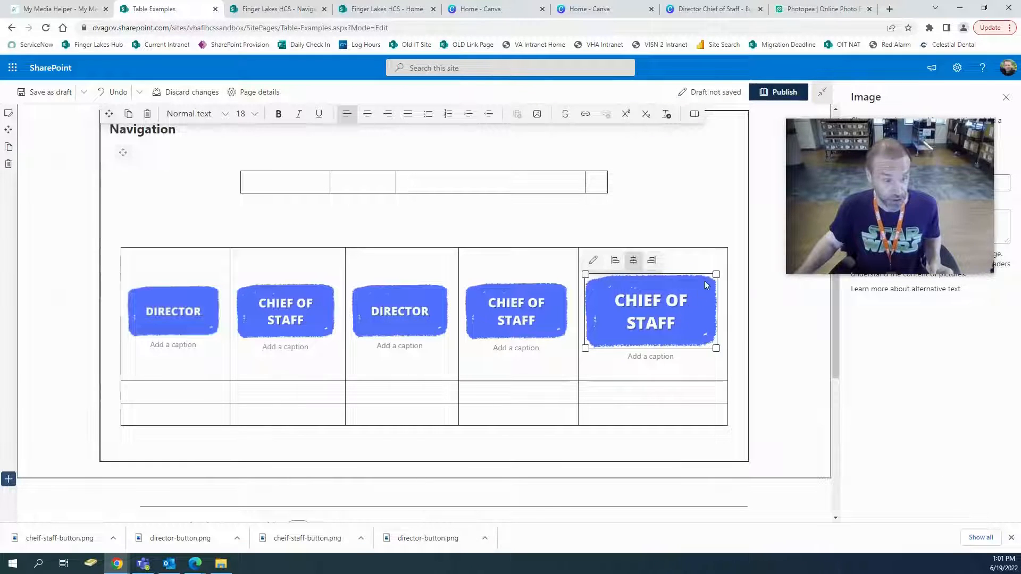
drag(714, 275, 711, 283)
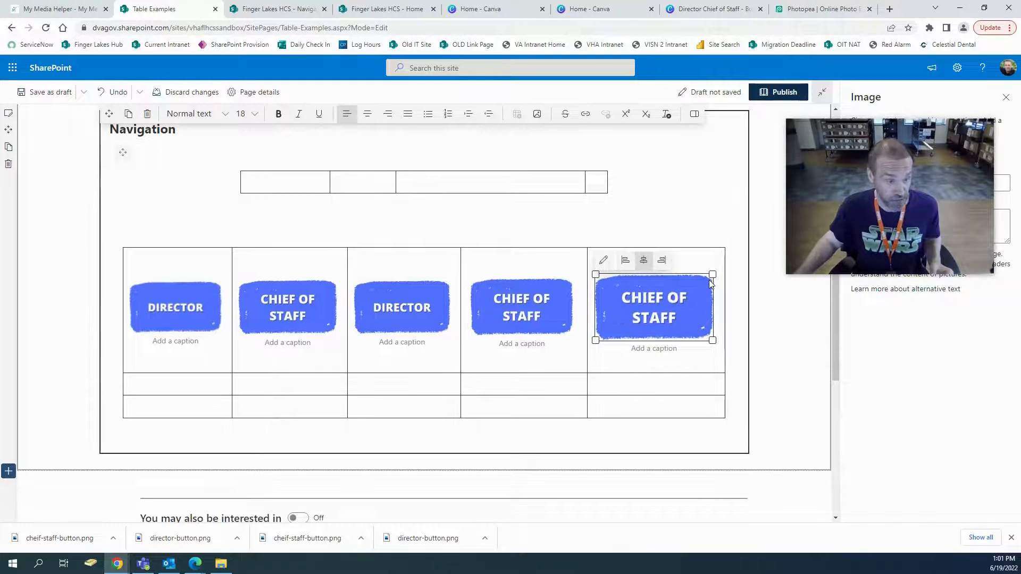
Shrink the Chief of Staff button image in the fifth cell of the lower table's first row slightly more.
click(675, 390)
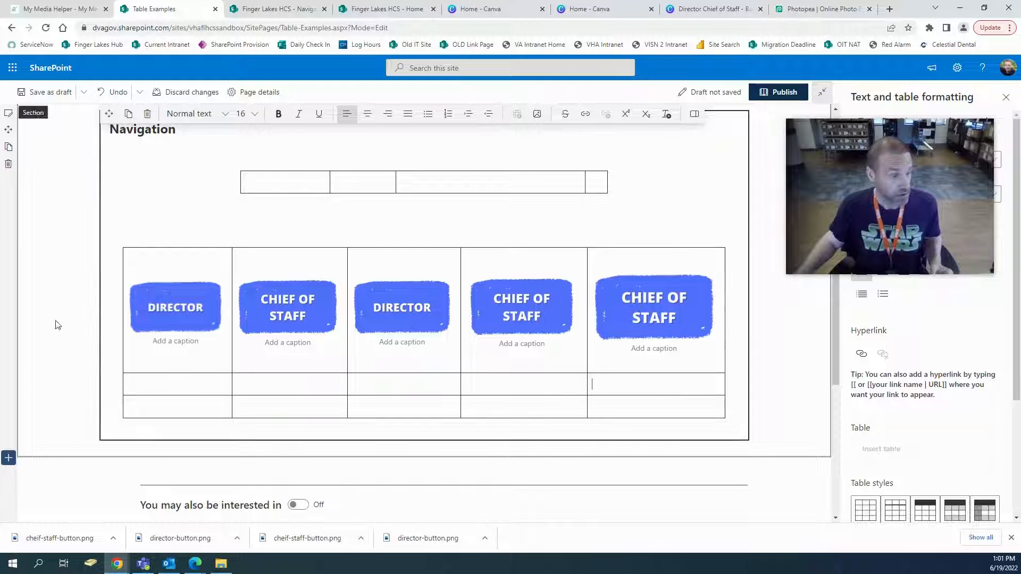
click(701, 298)
drag(714, 275, 709, 285)
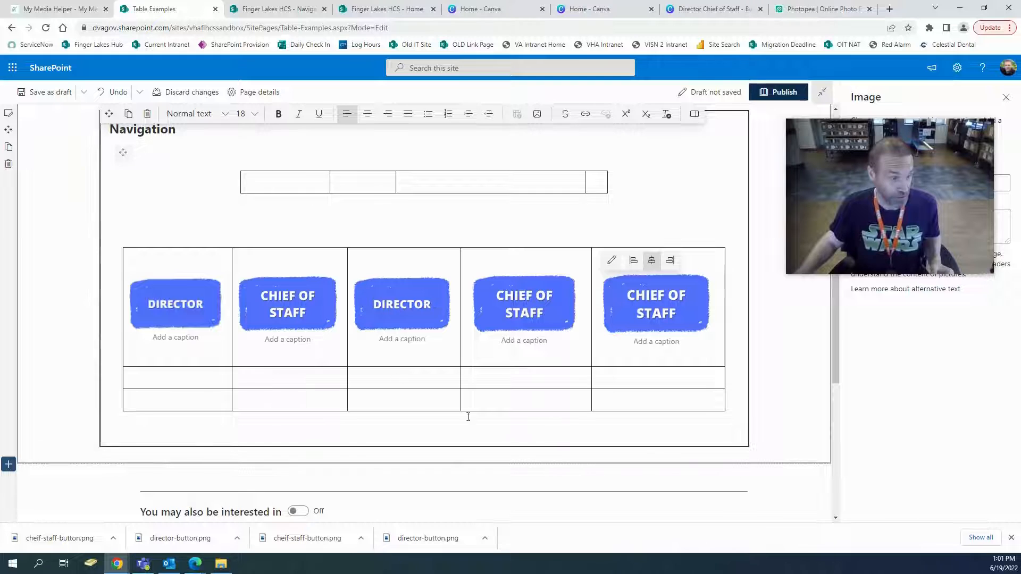
click(320, 386)
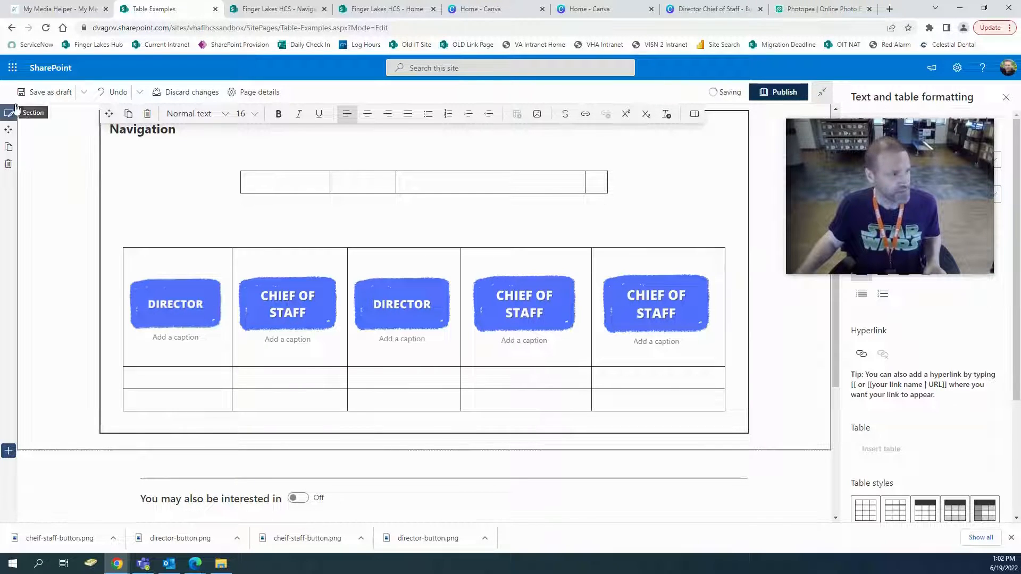
Publish the Table Examples page and dismiss the downloads bar and the page-sharing pane.
click(783, 93)
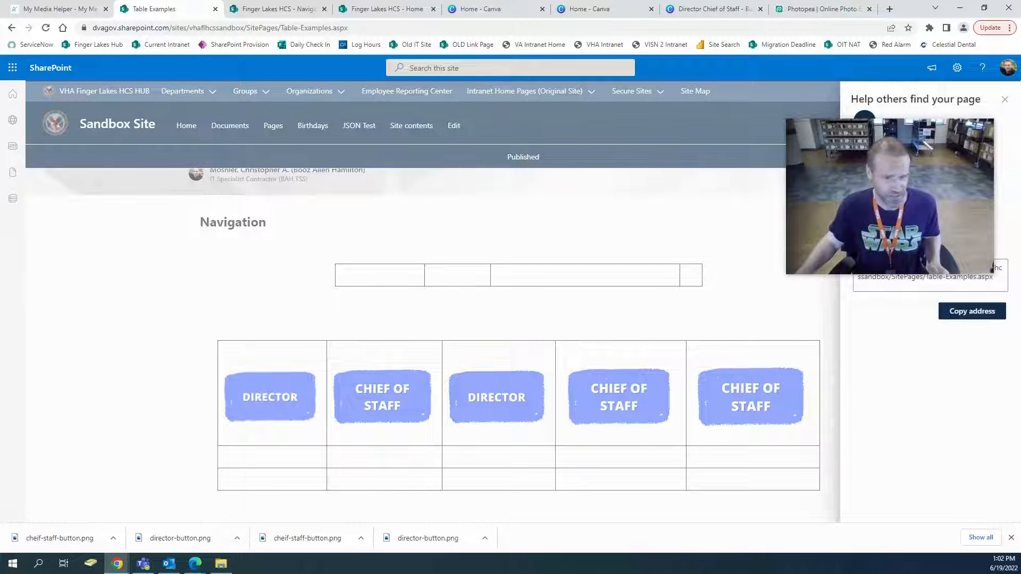
click(1011, 539)
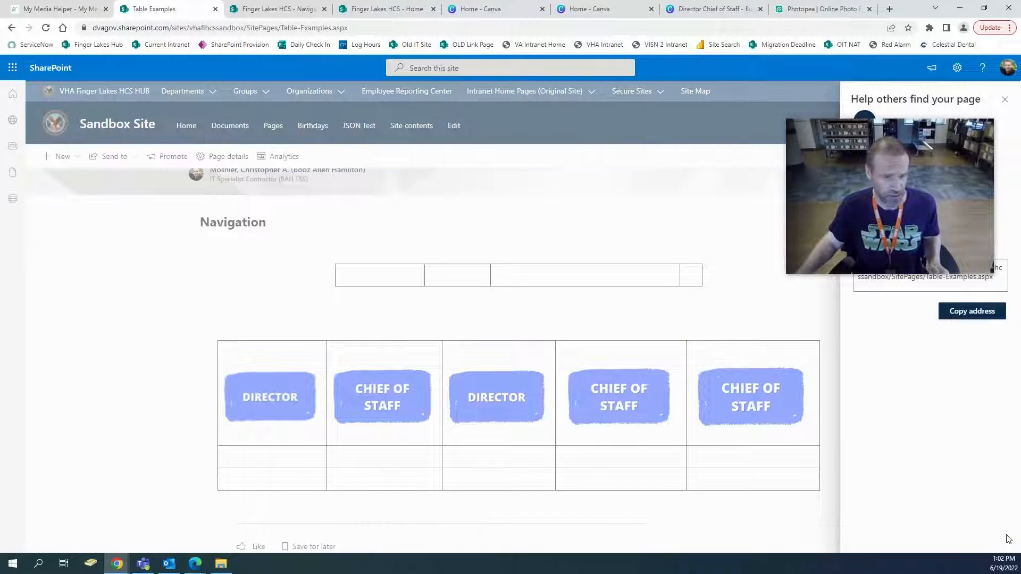
click(1004, 99)
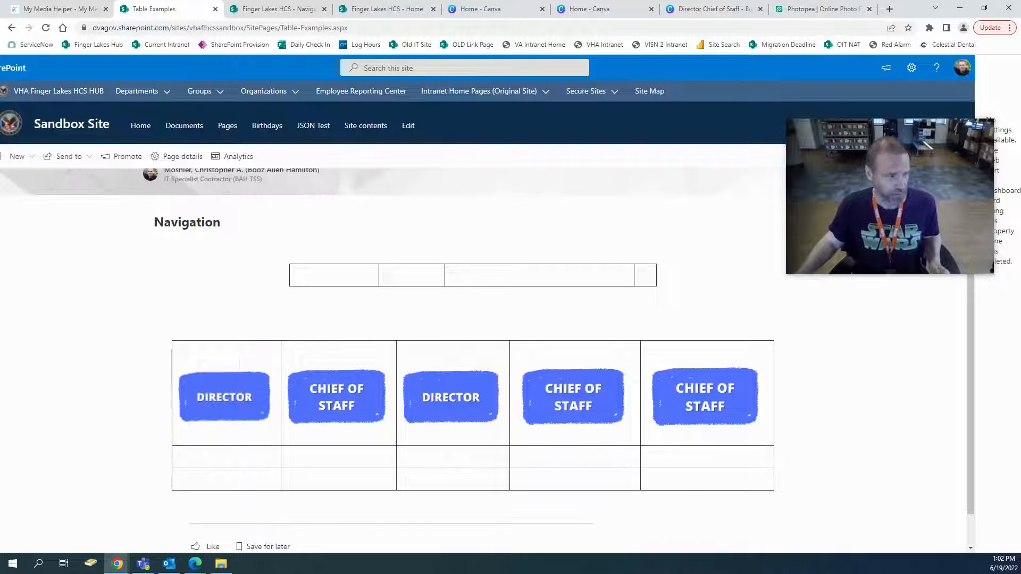
scroll(682, 430, down, 1)
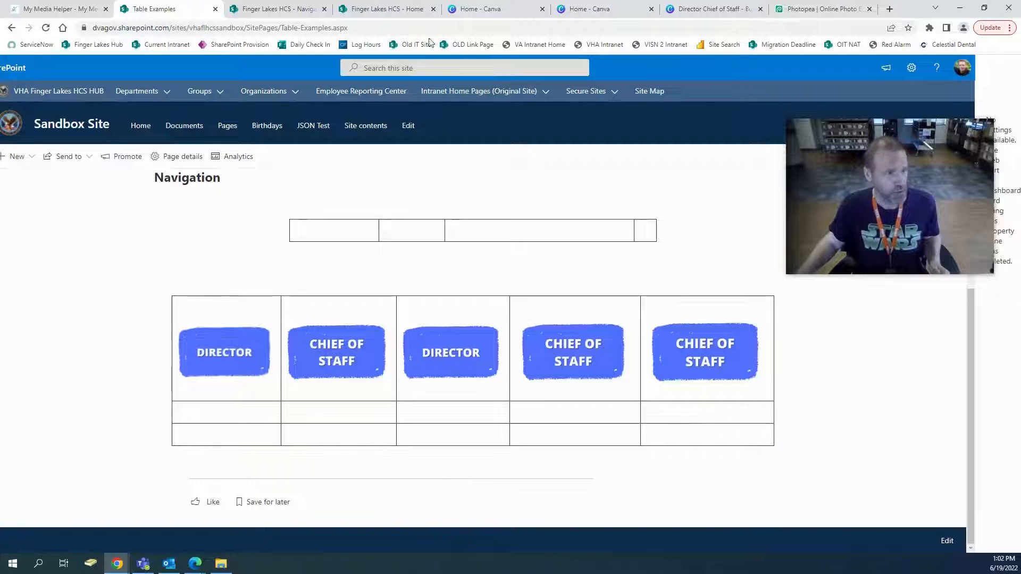
Look through the open Canva, Photopea and Finger Lakes HCS pages and compare the classic Navigation page with the published tables.
click(492, 9)
click(589, 11)
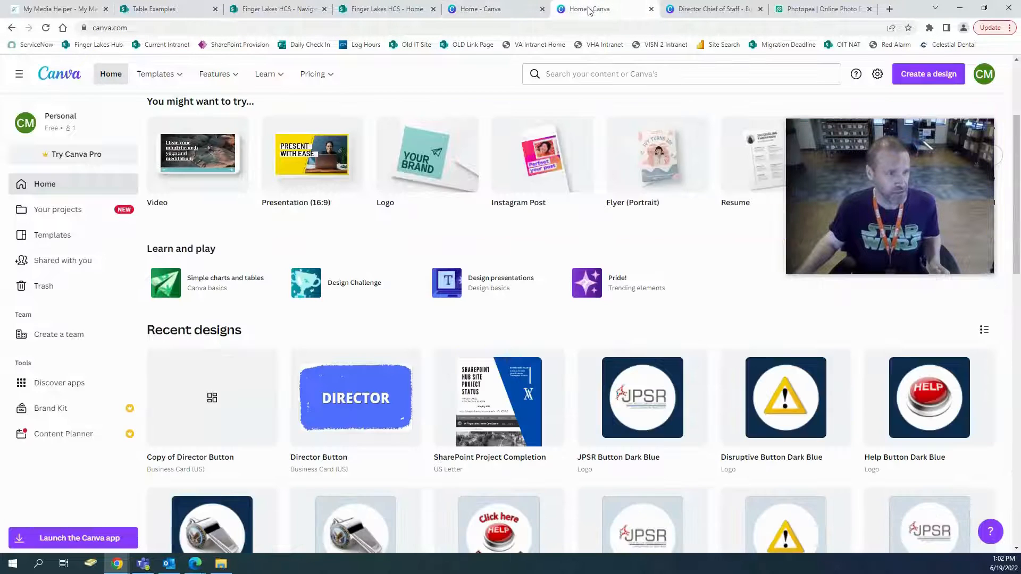
click(689, 10)
click(822, 11)
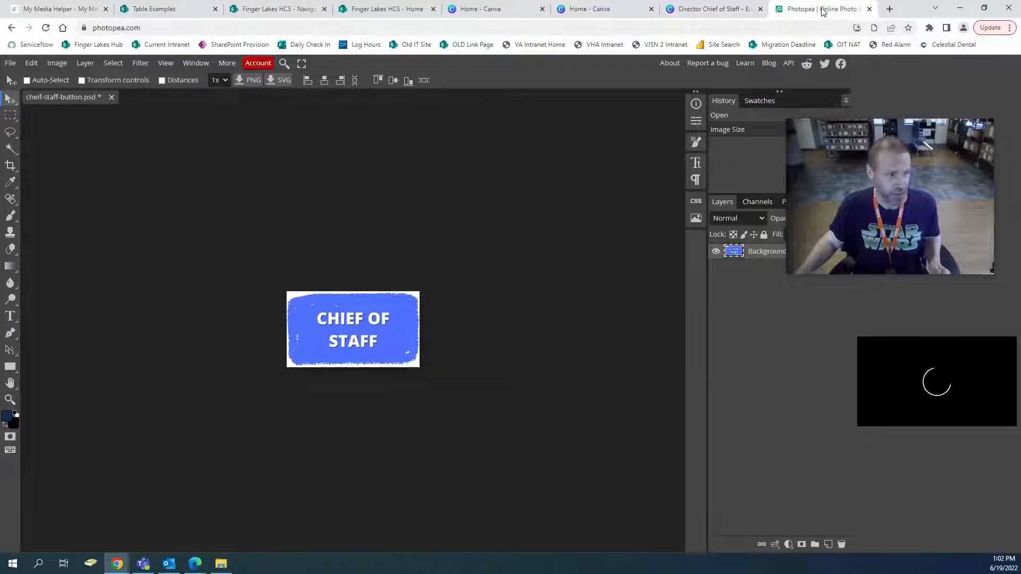
click(381, 11)
click(289, 10)
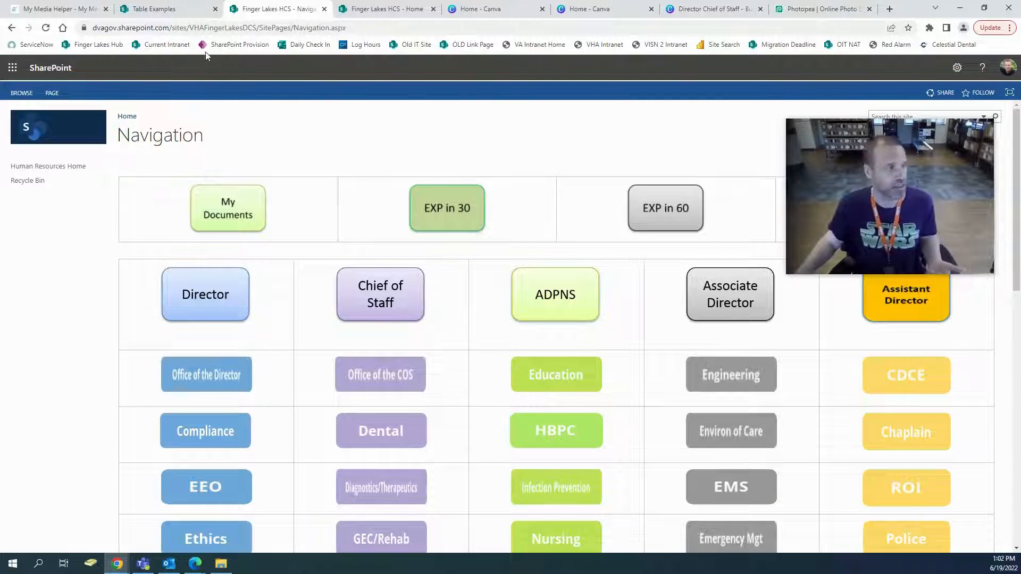
click(169, 9)
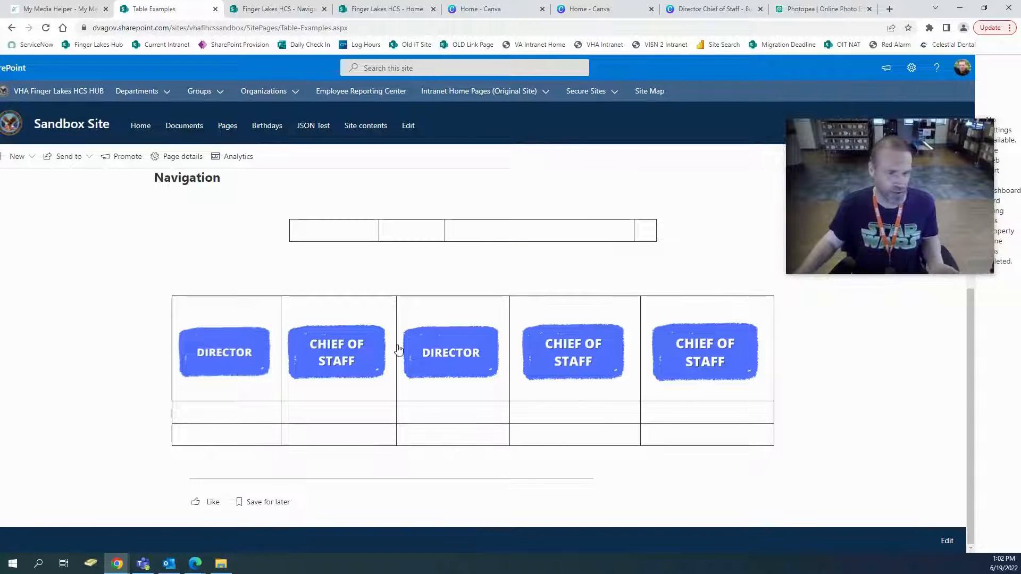
Reopen the Table Examples page for editing and copy the address of the Director link under Document Navigation on the Finger Lakes HCS home page.
mouse_move(937, 214)
drag(939, 153, 824, 165)
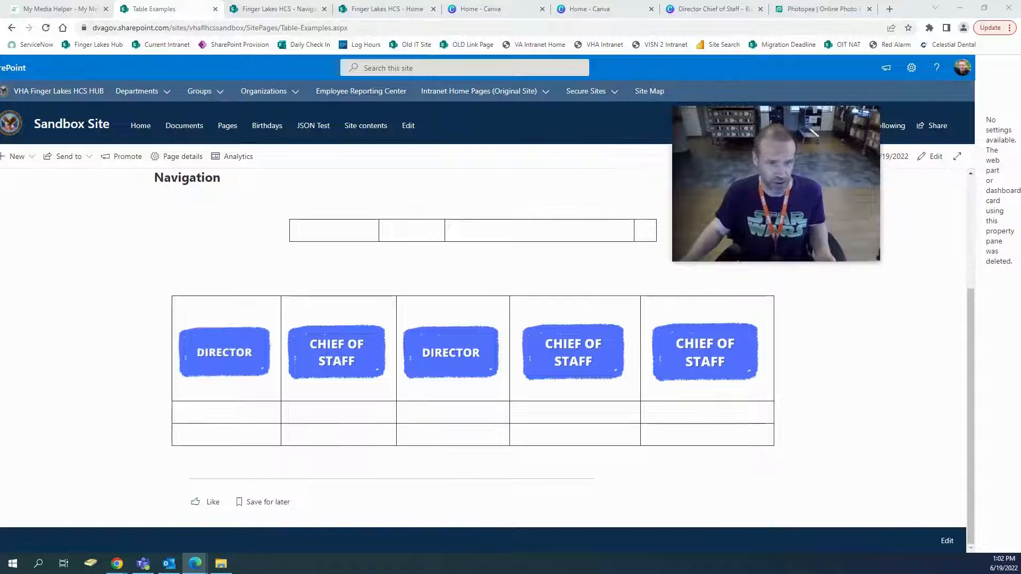
click(934, 167)
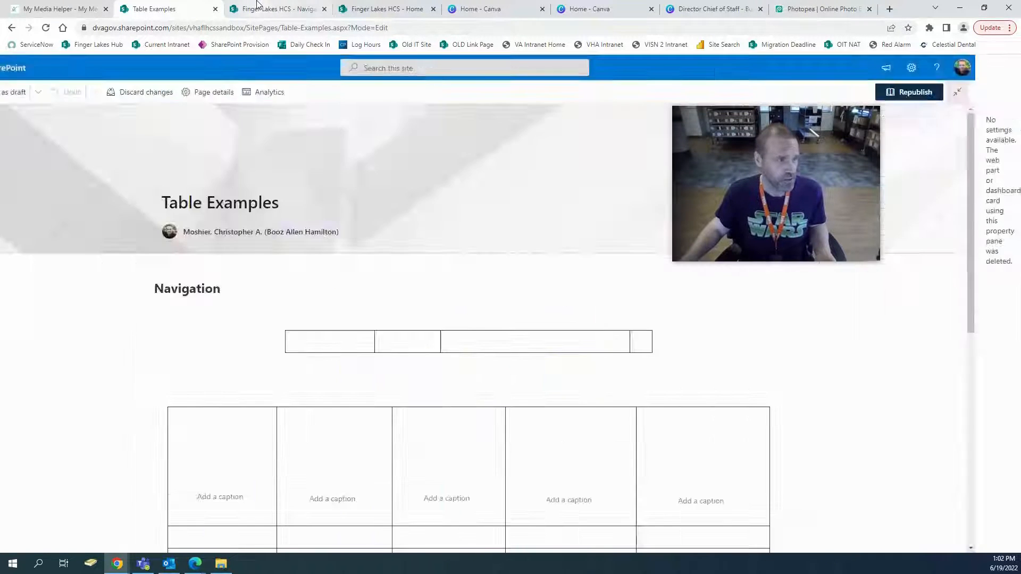
click(269, 9)
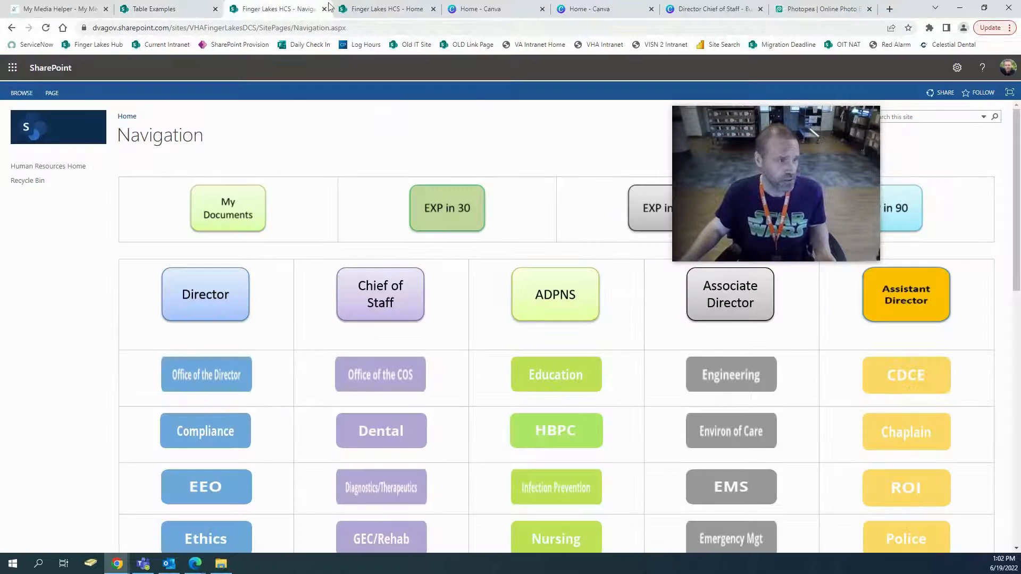
click(394, 10)
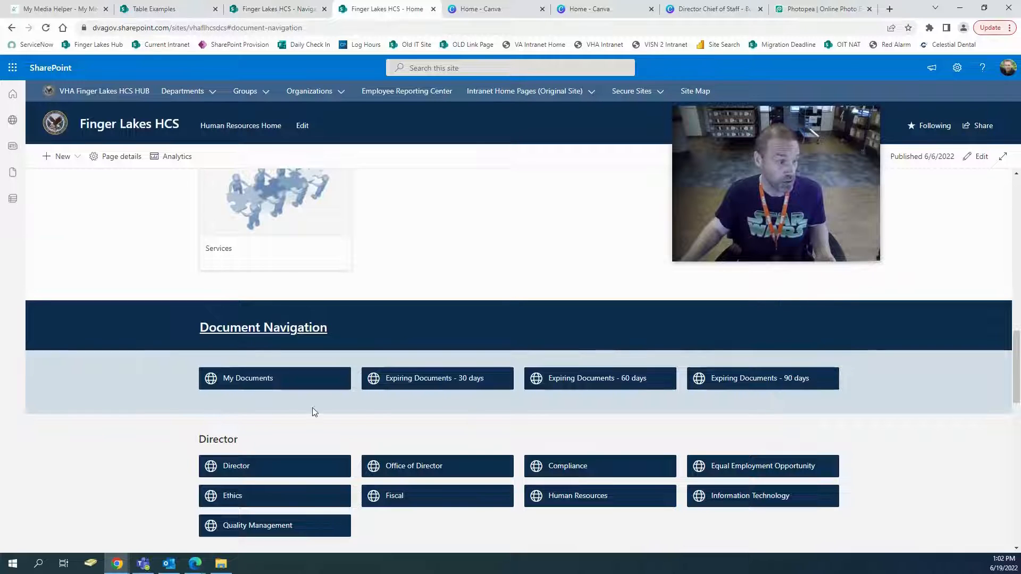
scroll(242, 424, down, 1)
click(241, 424)
click(373, 29)
right_click(373, 31)
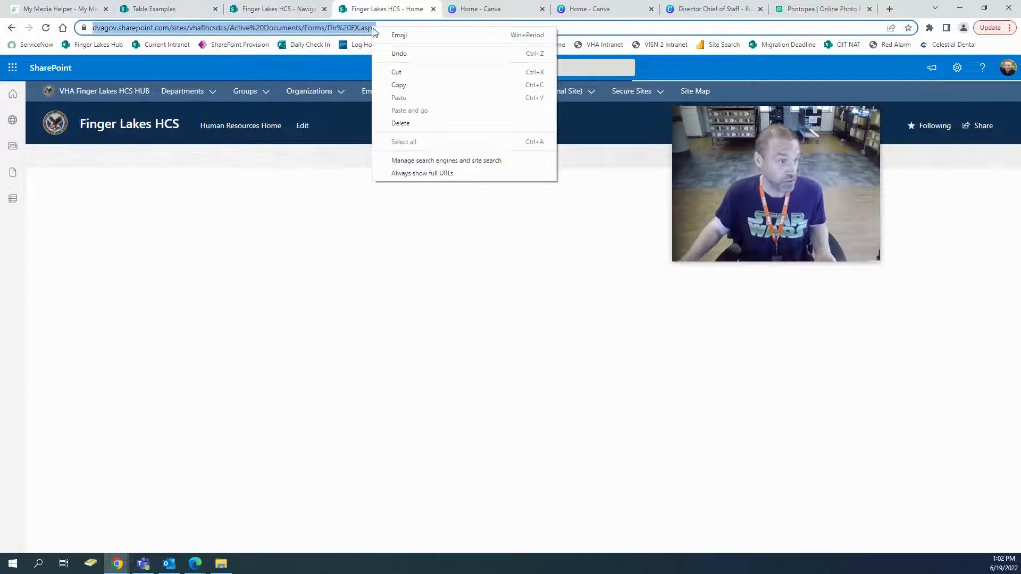
click(418, 85)
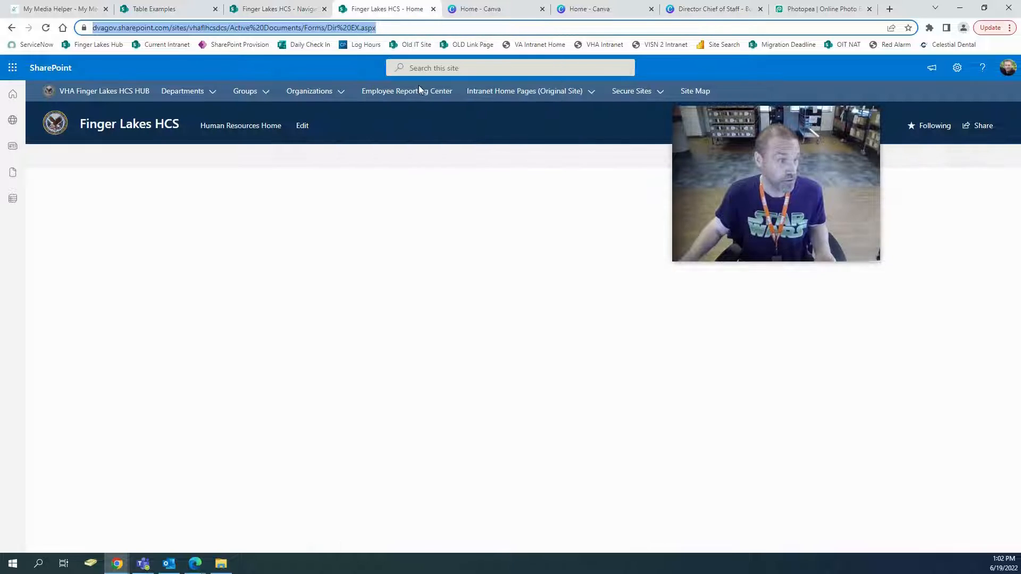
Link the Director button in the lower table's first cell to the copied address and set its alternative text to "Director".
click(175, 10)
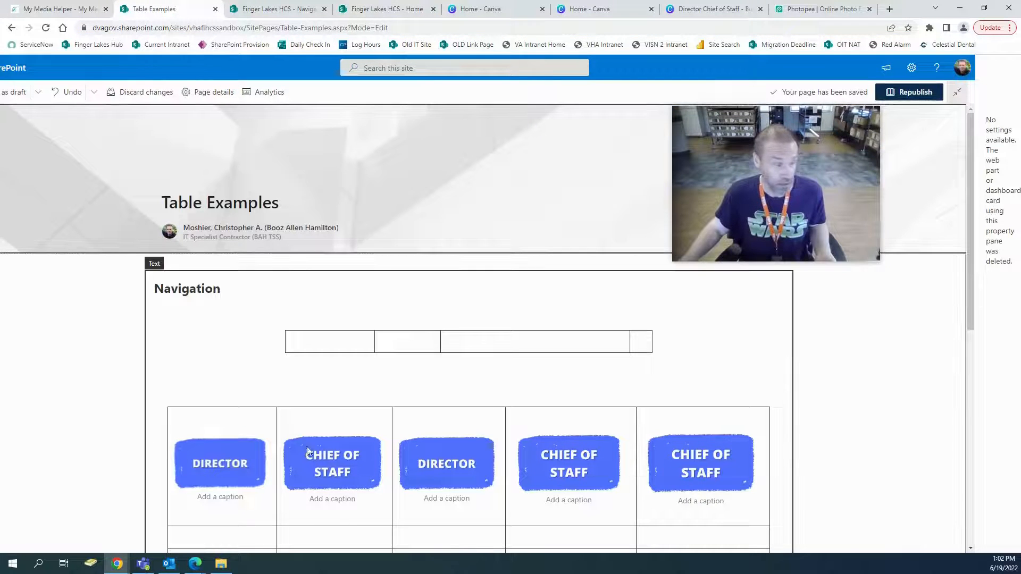
click(223, 431)
scroll(223, 431, down, 2)
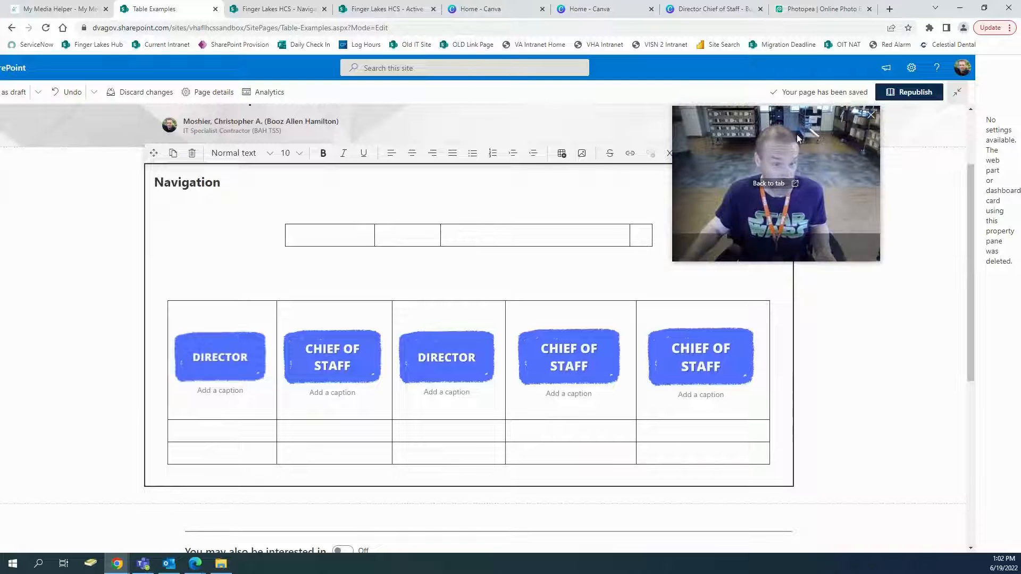
click(217, 355)
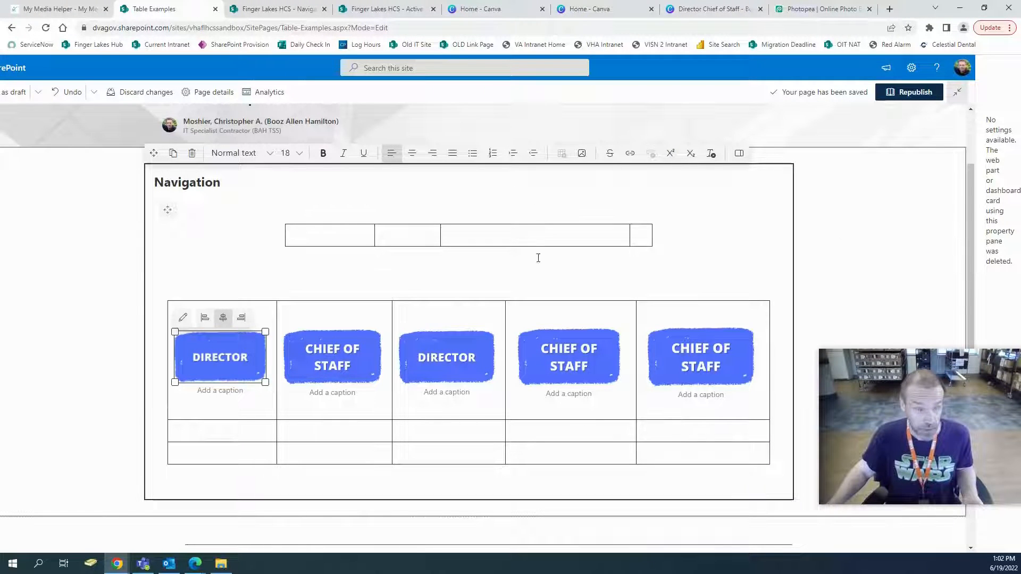
click(183, 318)
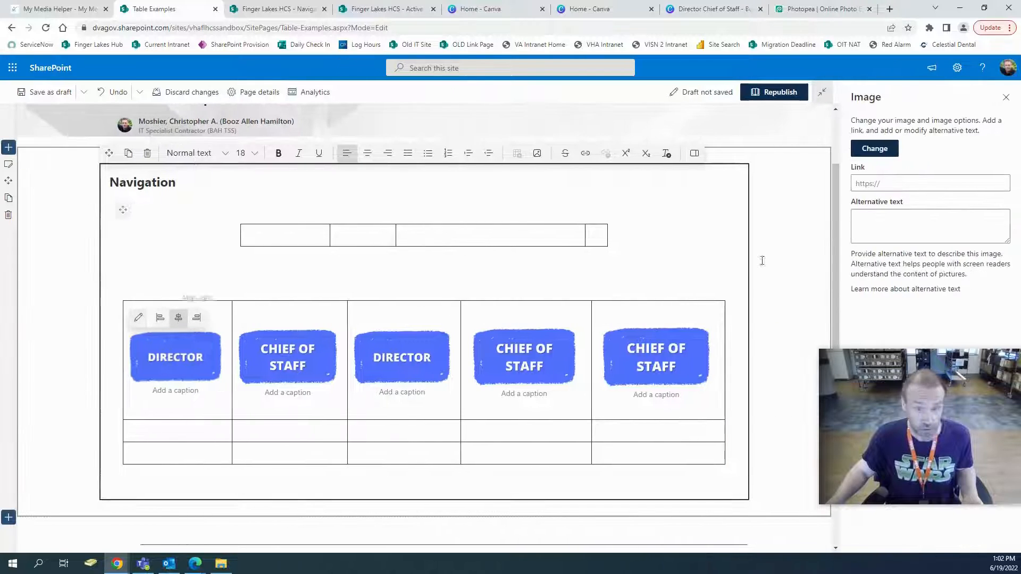
right_click(913, 188)
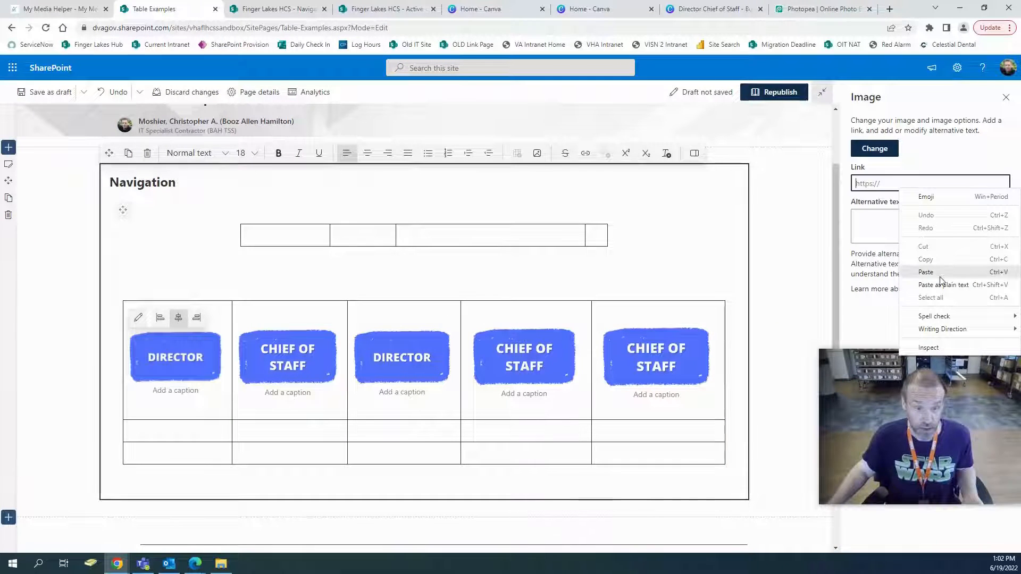
click(924, 270)
click(897, 222)
text(Director)
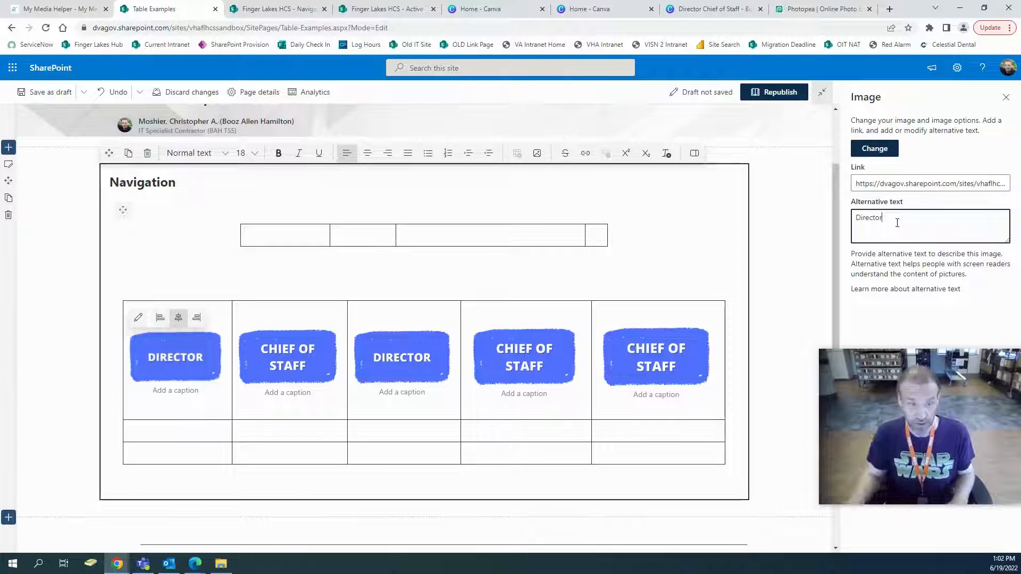
Republish the Table Examples page and test the link on the first Director button.
mouse_move(973, 365)
drag(973, 364, 739, 152)
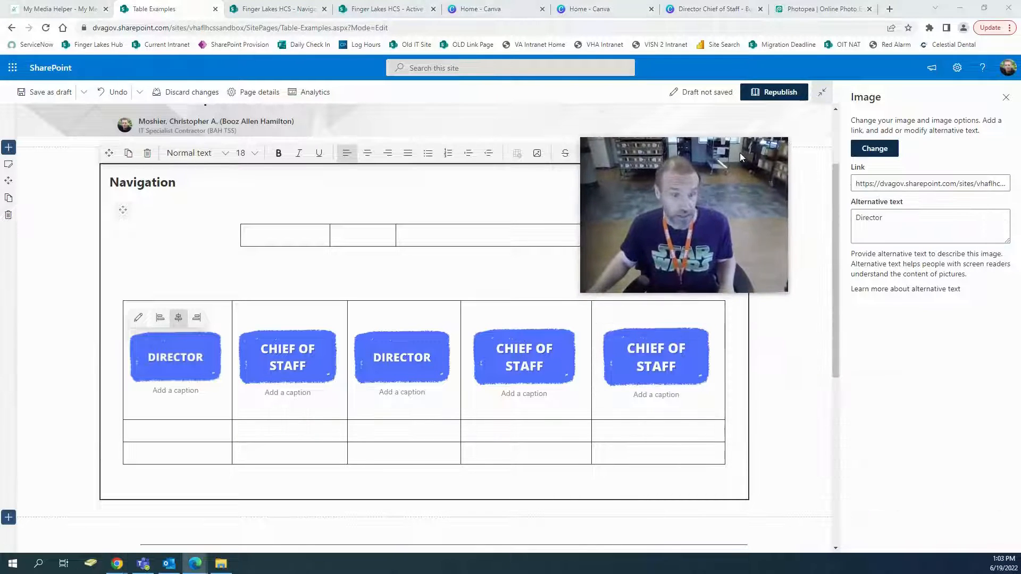
click(796, 102)
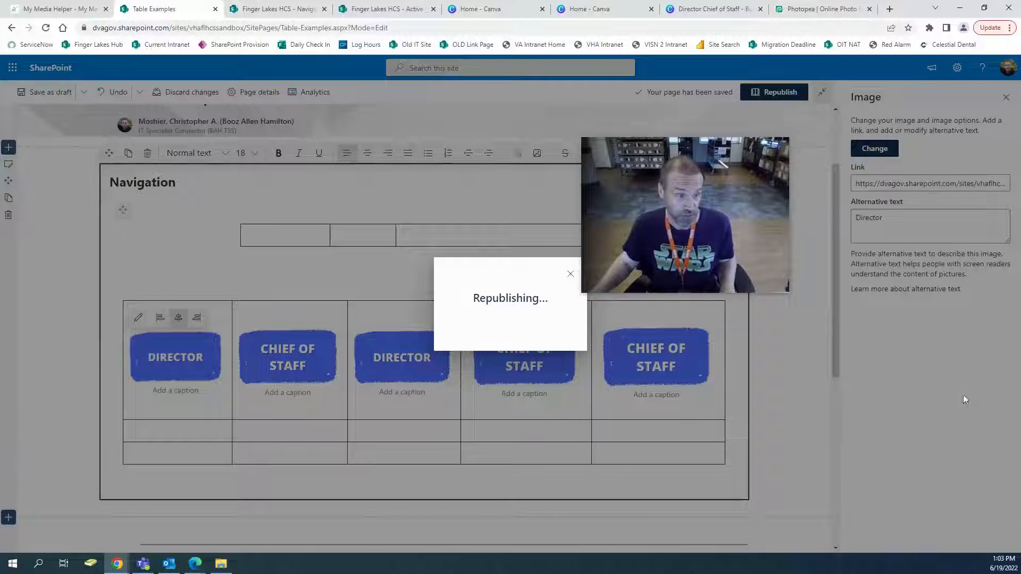
scroll(918, 404, down, 1)
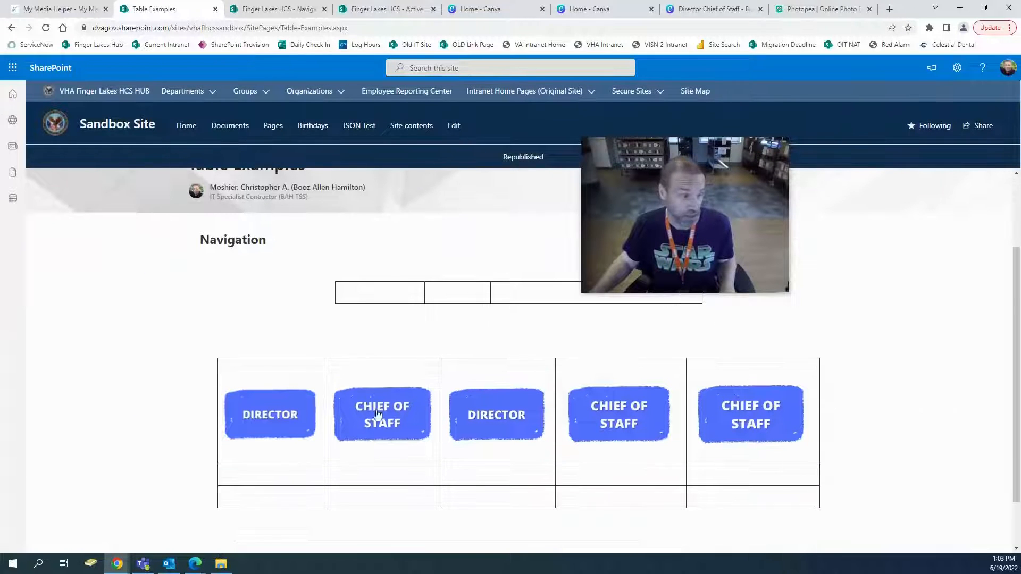
click(254, 431)
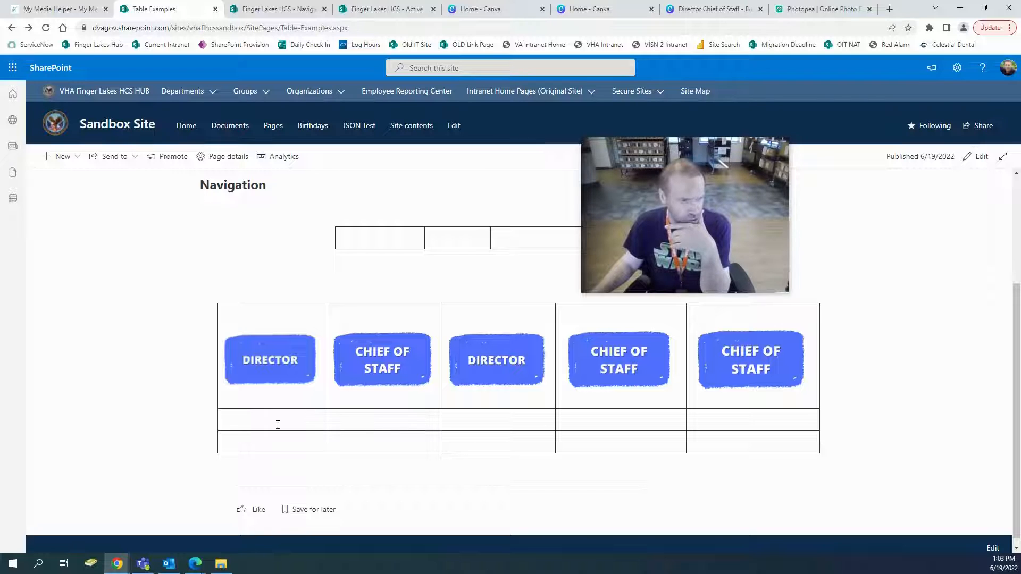
scroll(278, 424, down, 1)
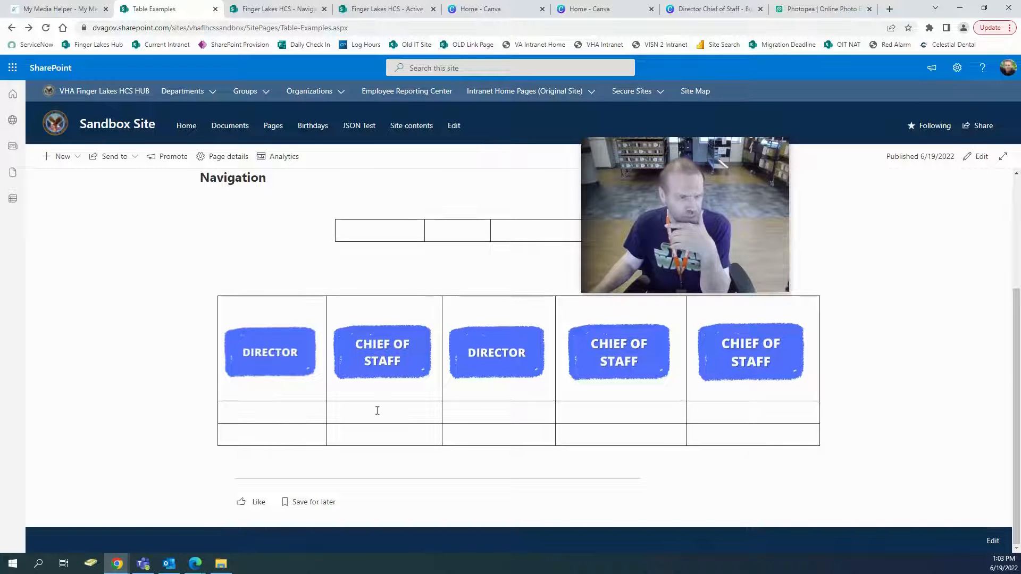
Reopen the Table Examples page for editing and place the cursor in the lower table's first cell.
click(982, 162)
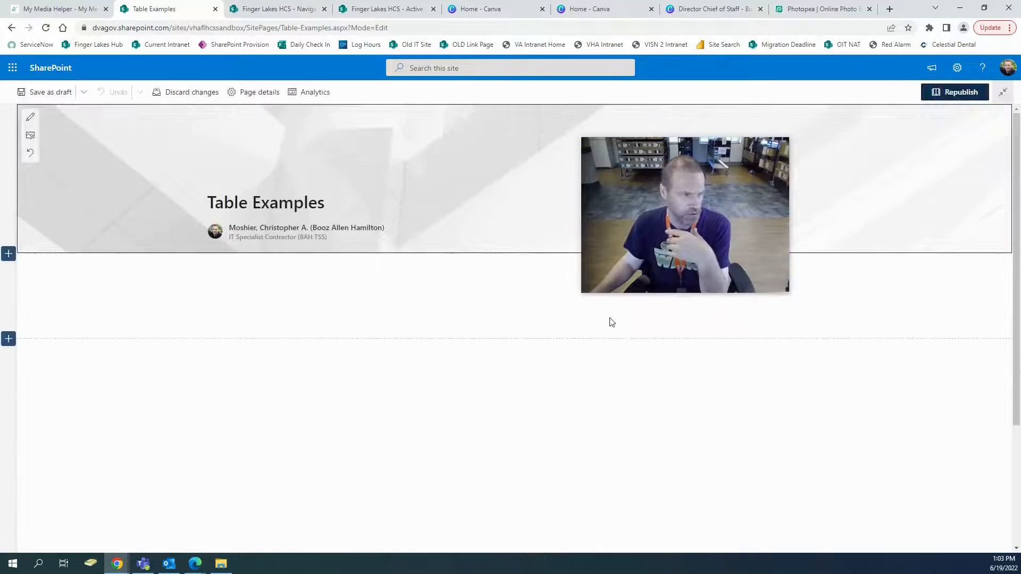
scroll(610, 321, down, 3)
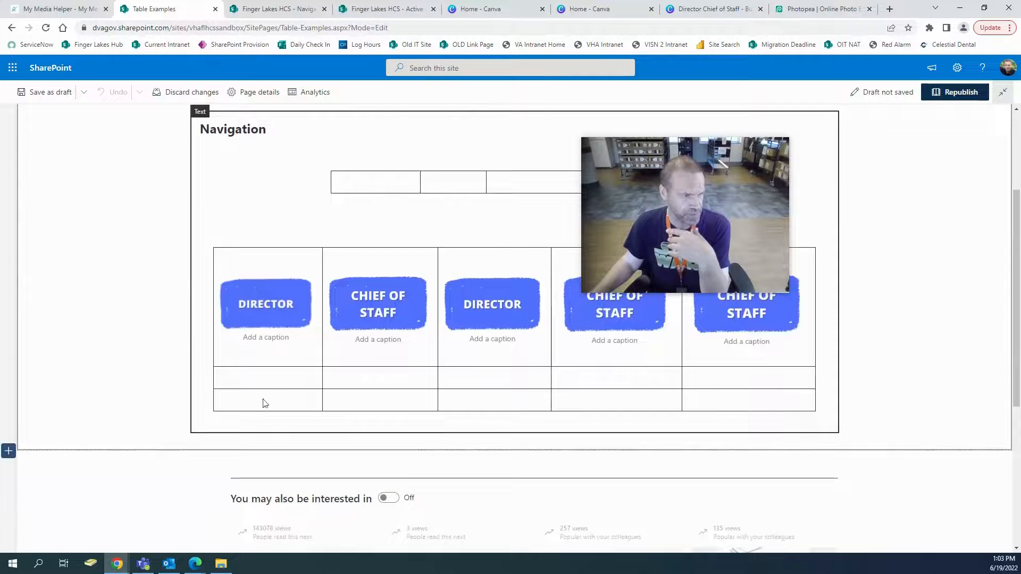
click(234, 351)
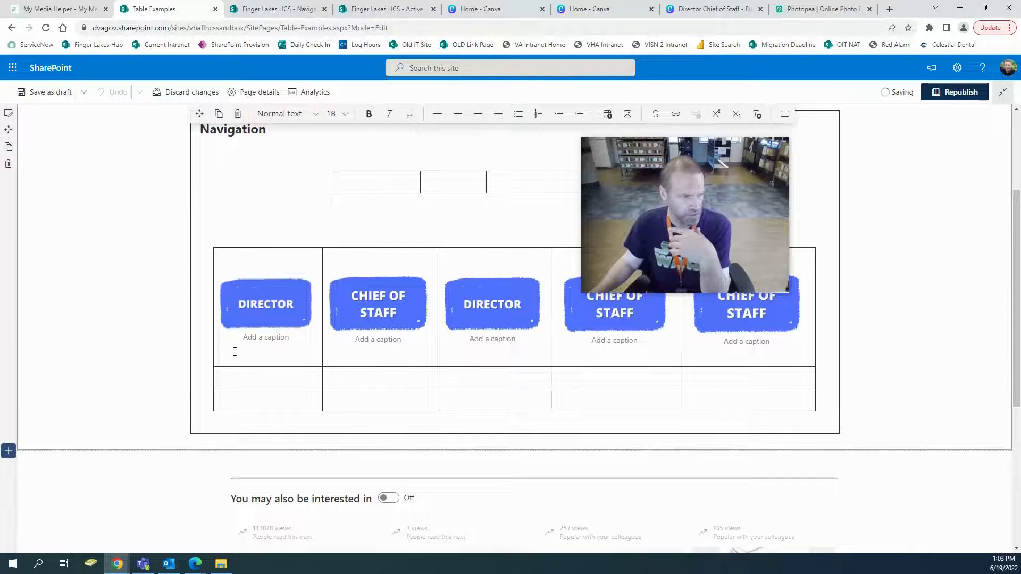
scroll(203, 214, up, 1)
drag(692, 180, 168, 399)
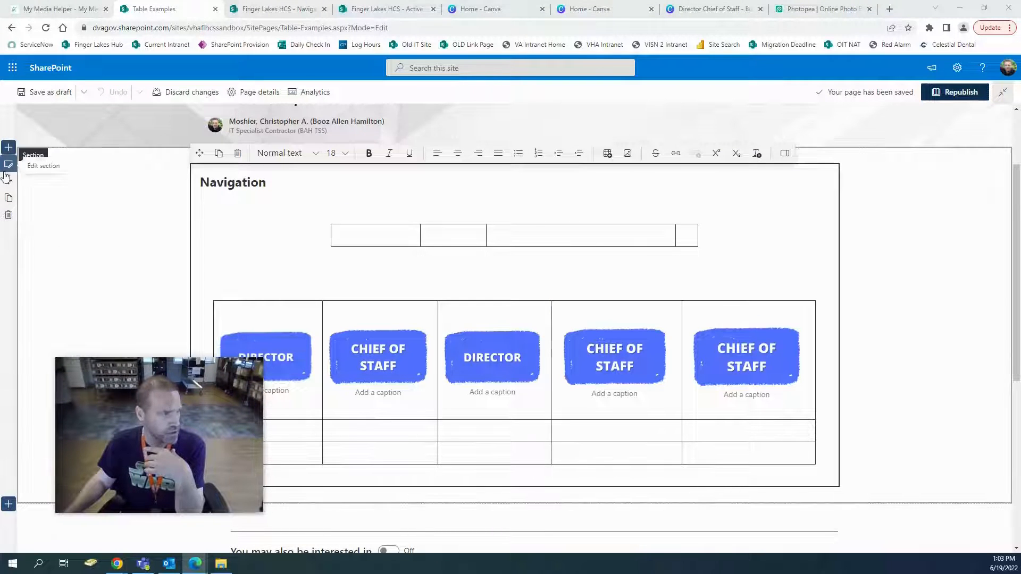